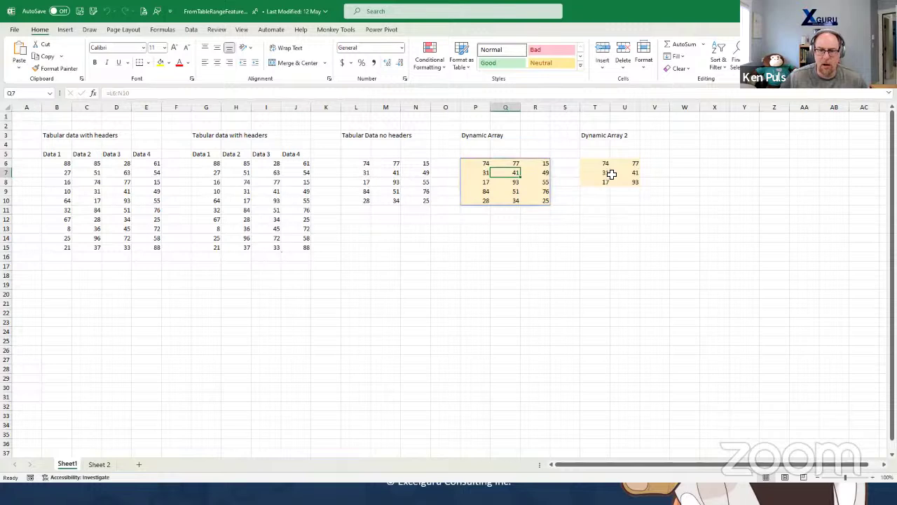
click(612, 174)
click(99, 182)
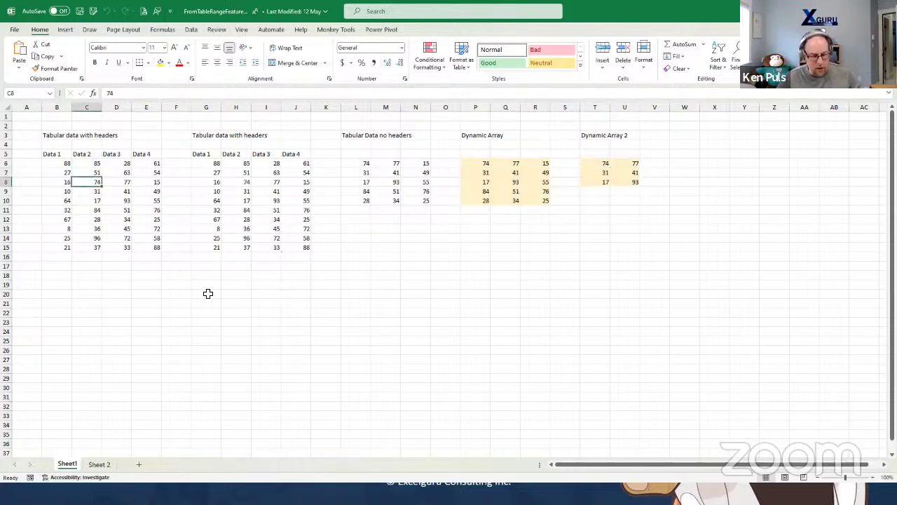
key(alt+a)
key(p)
key(t)
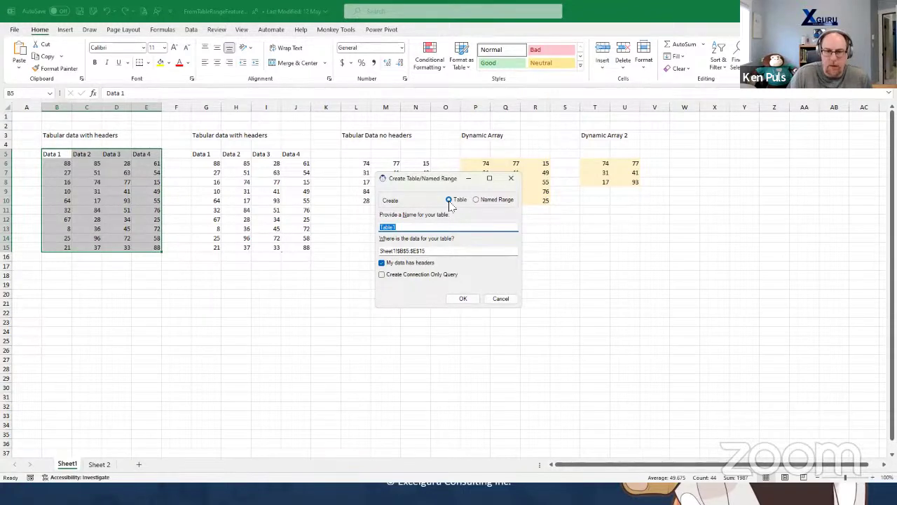
click(498, 299)
drag(106, 197, 136, 210)
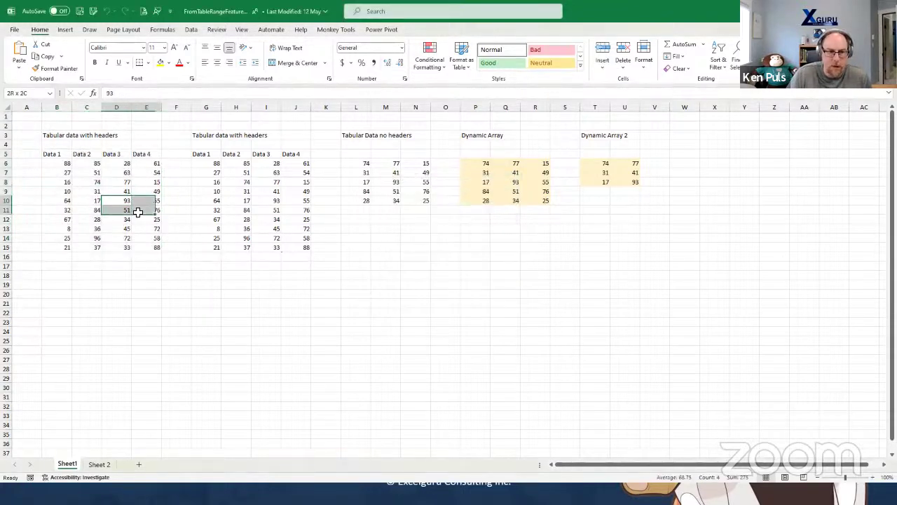
key(ctrl+shift+t)
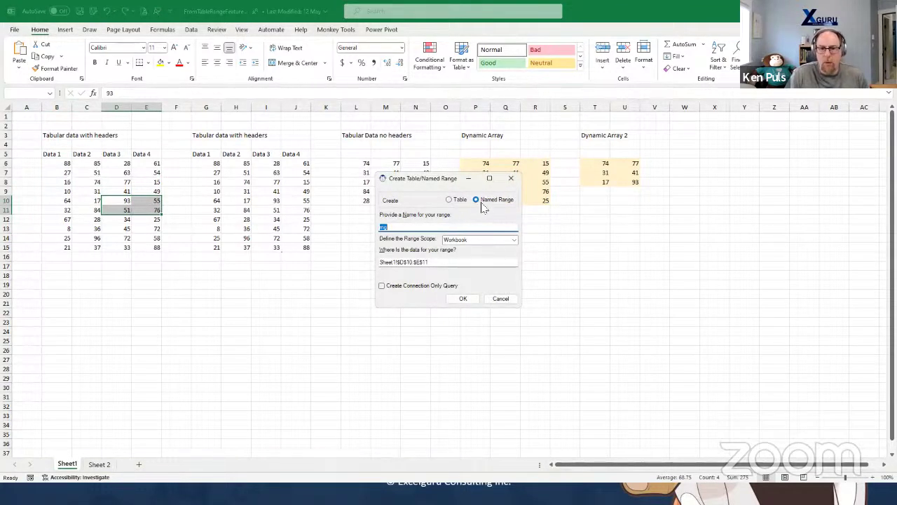
click(513, 240)
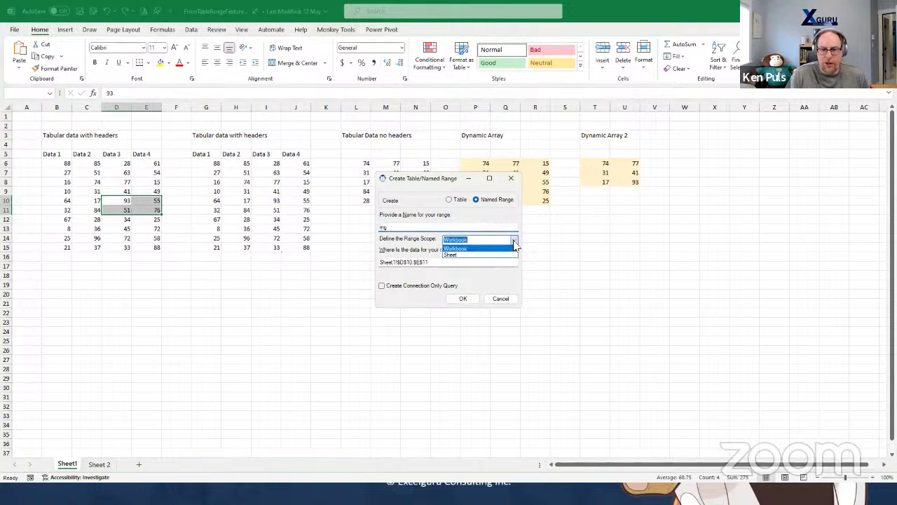
click(514, 243)
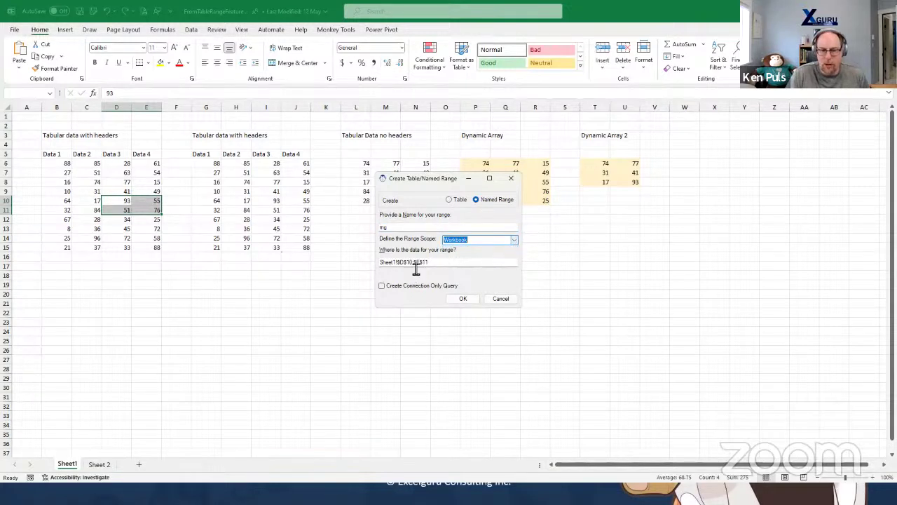
click(501, 299)
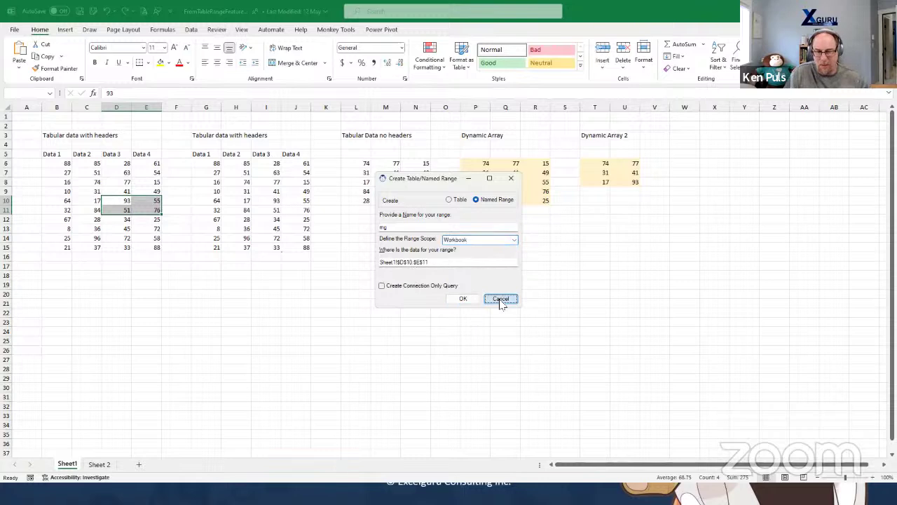
Convert the first data block, B5:E15, into a table with headers named Sales, and show the workbook's queries and connections
click(92, 200)
key(ctrl+t)
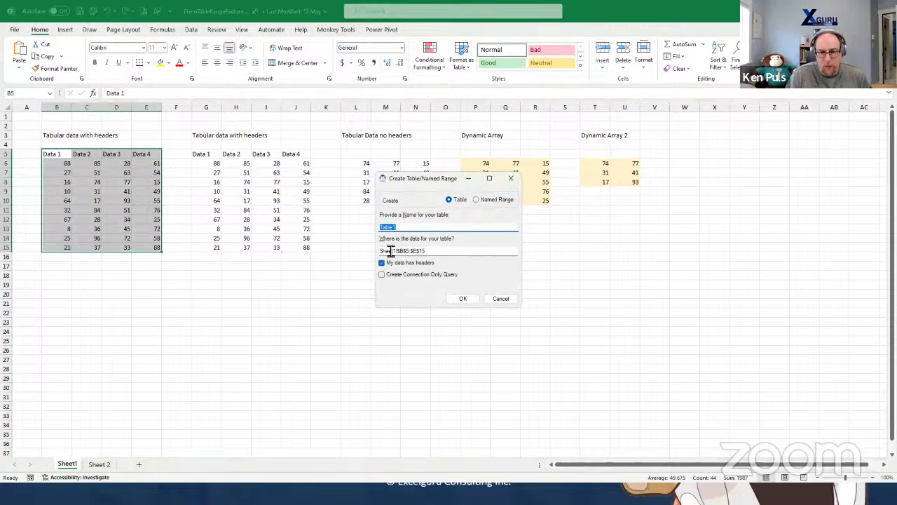
text(Sa)
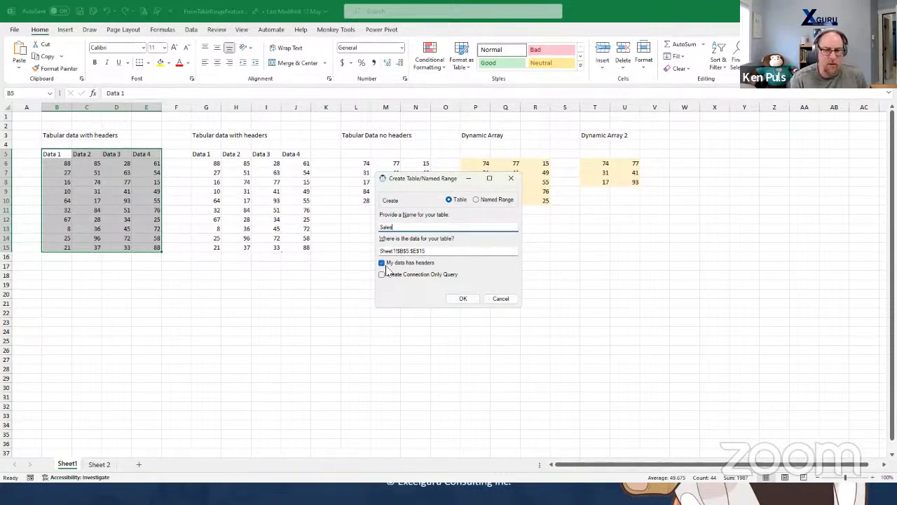
click(462, 299)
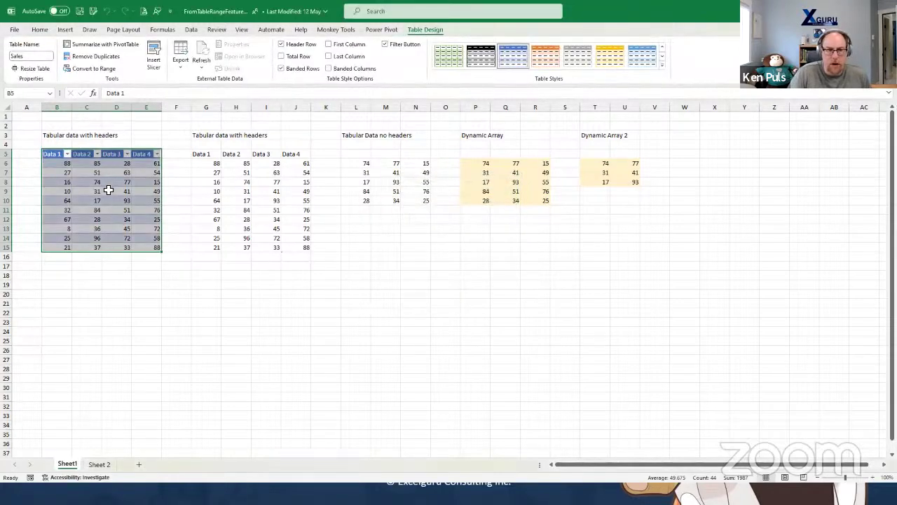
click(331, 31)
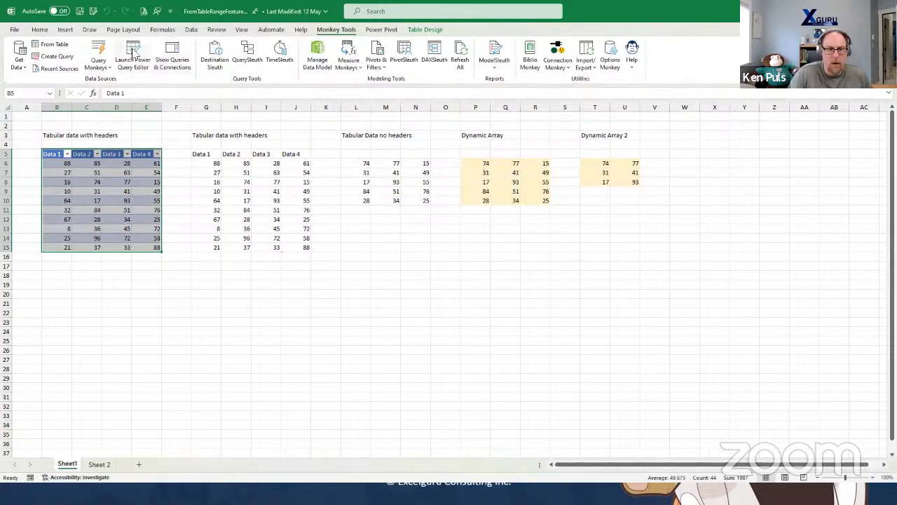
click(180, 53)
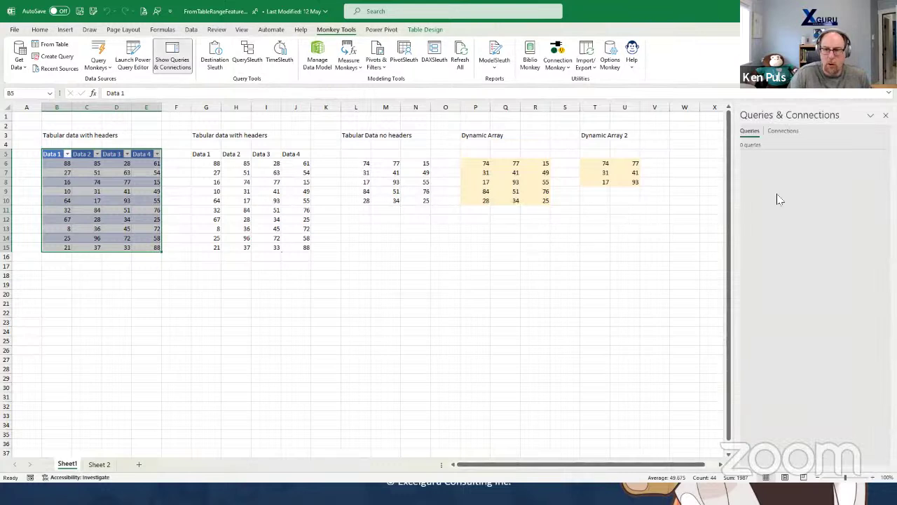
Convert the second data block, G5:J15, into a table with headers named Costs and create a connection-only query for it
click(248, 193)
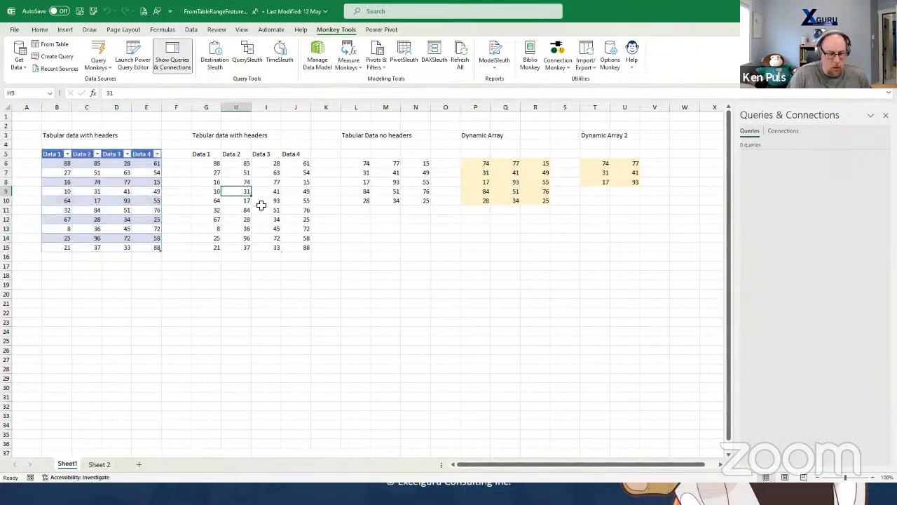
key(ctrl+t)
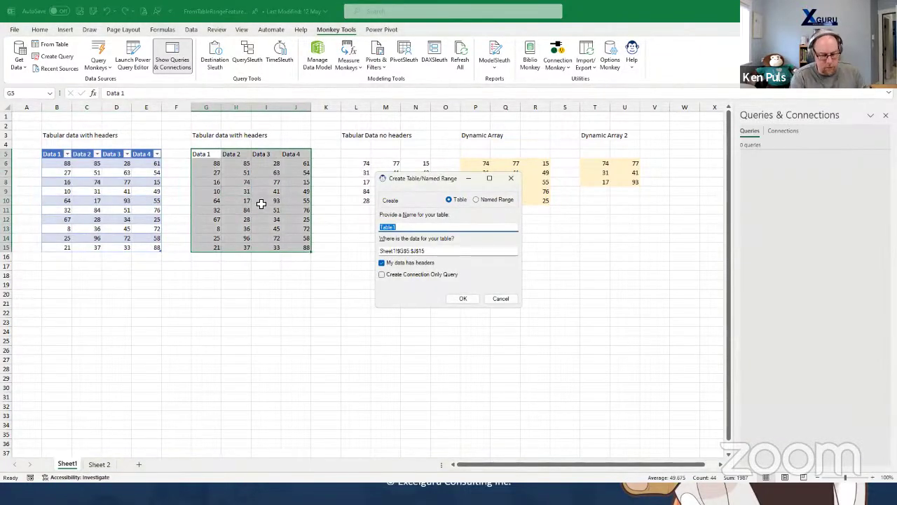
text(Costs)
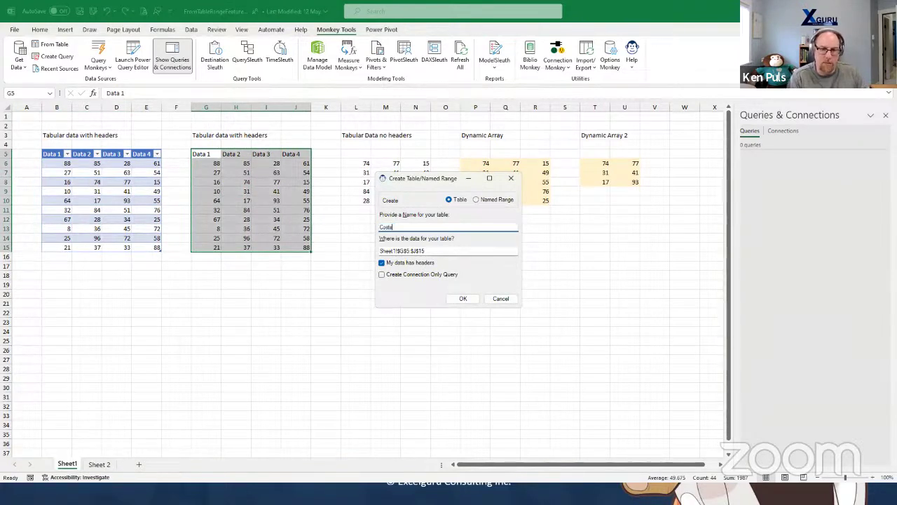
click(382, 277)
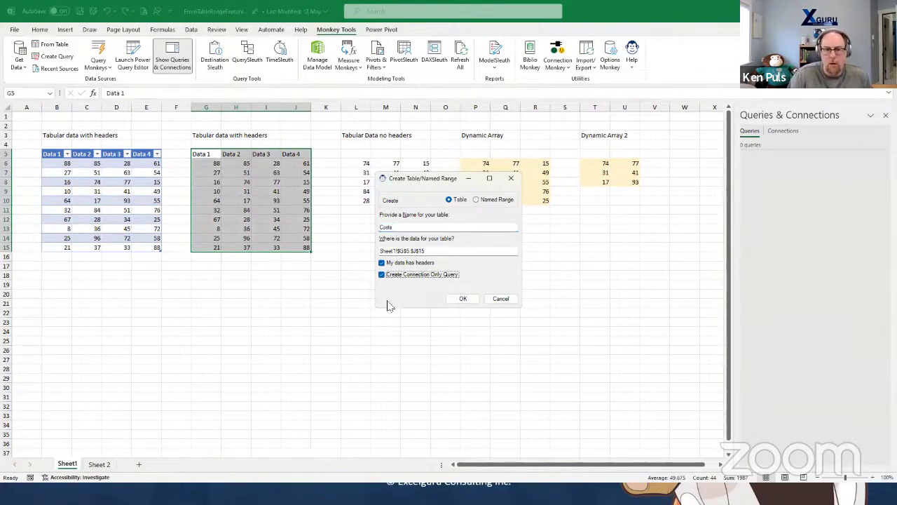
click(458, 300)
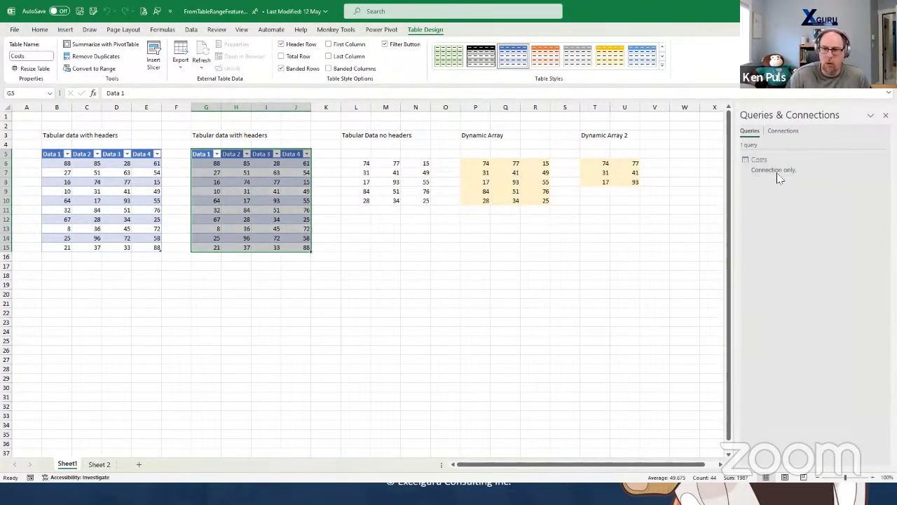
Preview the Costs query's data and load status, and close the preview
right_click(773, 172)
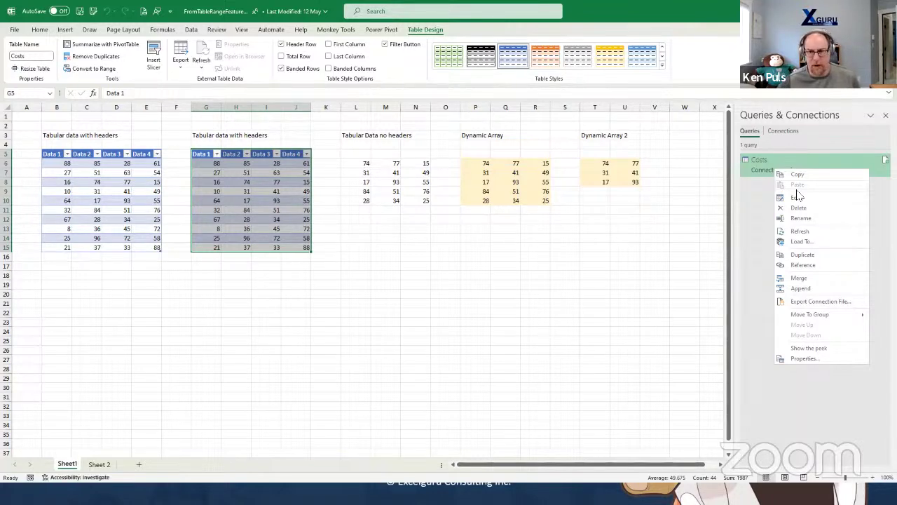
click(808, 348)
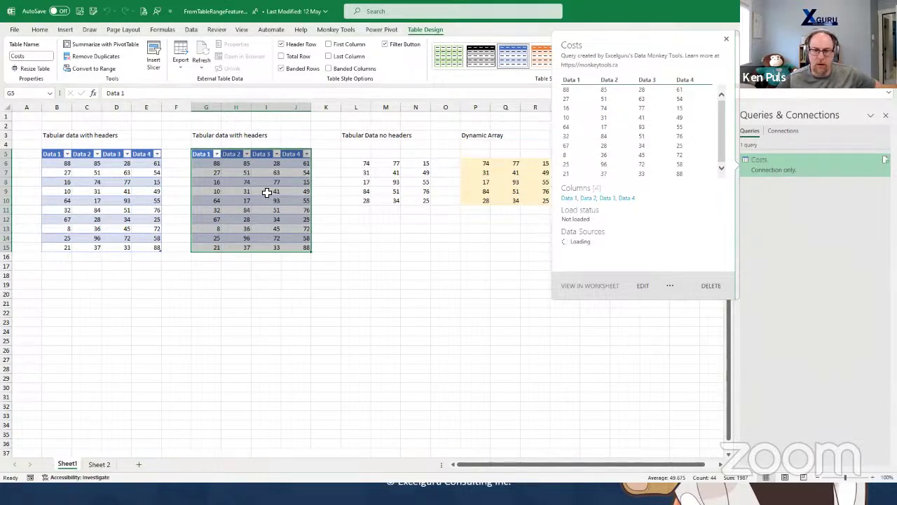
click(454, 274)
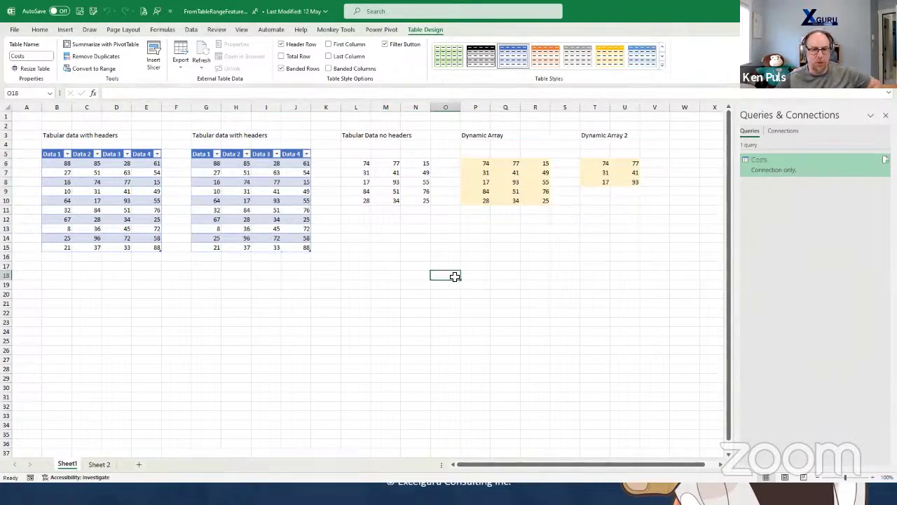
Get data from the headerless block L6:N10 as a table named Investments, with the headers option off, and close and load its query
click(390, 181)
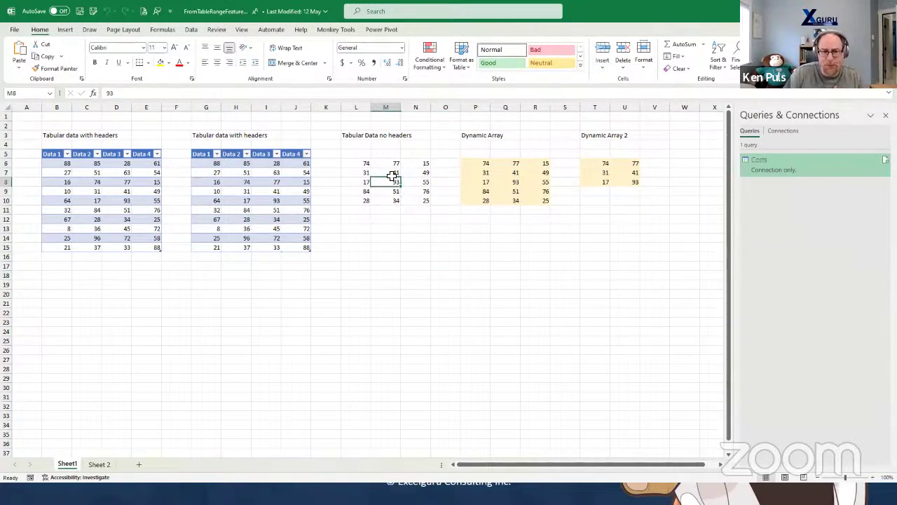
right_click(393, 176)
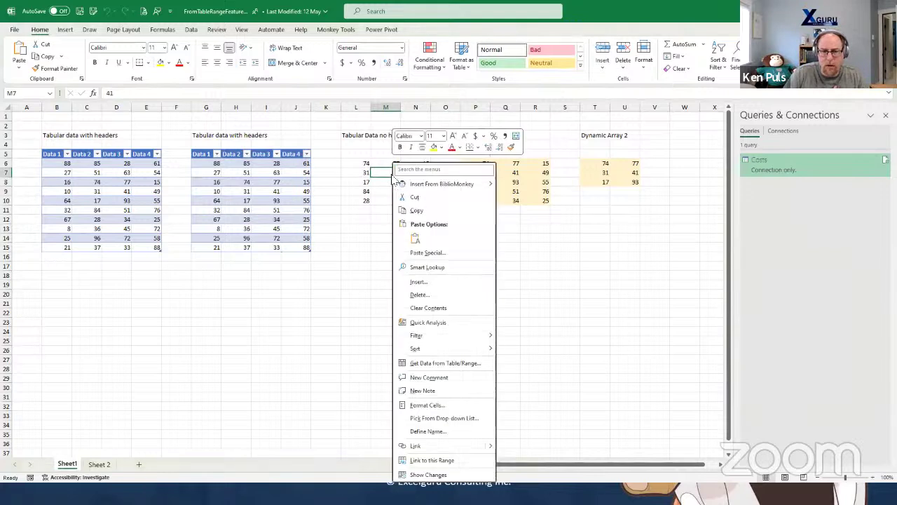
click(443, 364)
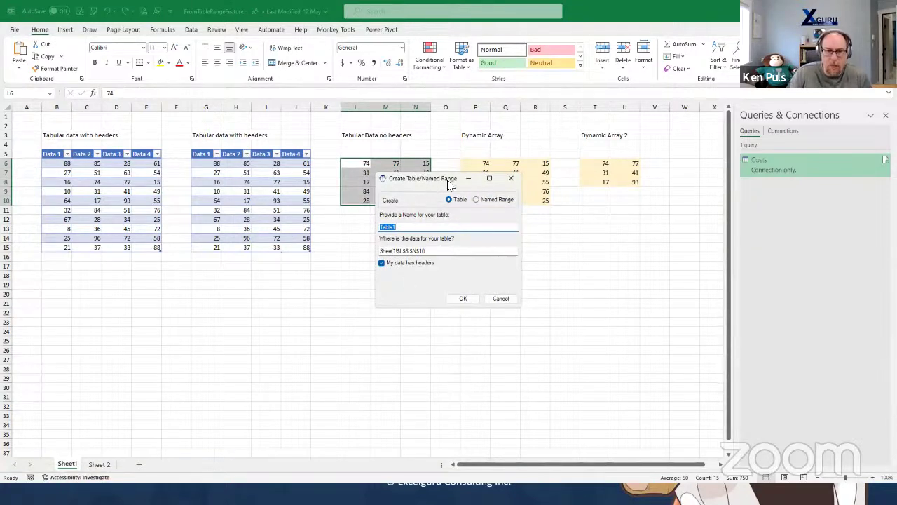
drag(448, 184, 560, 207)
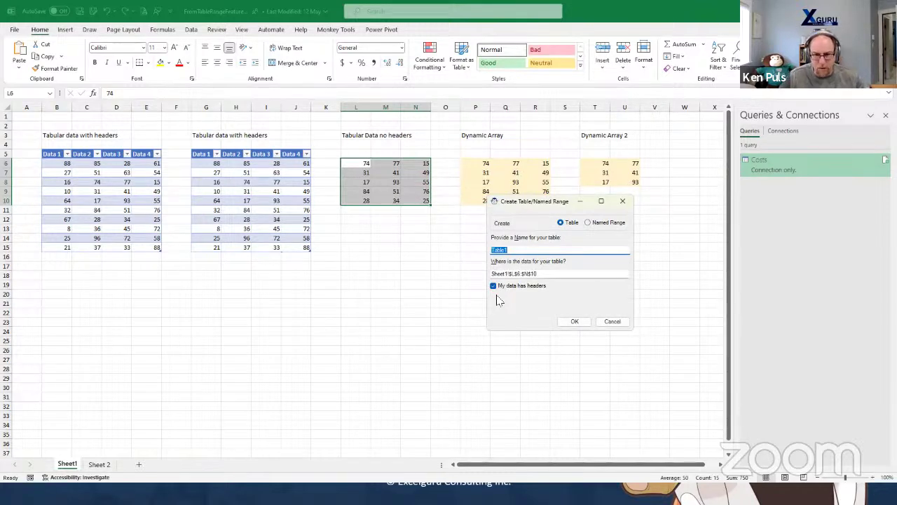
click(494, 286)
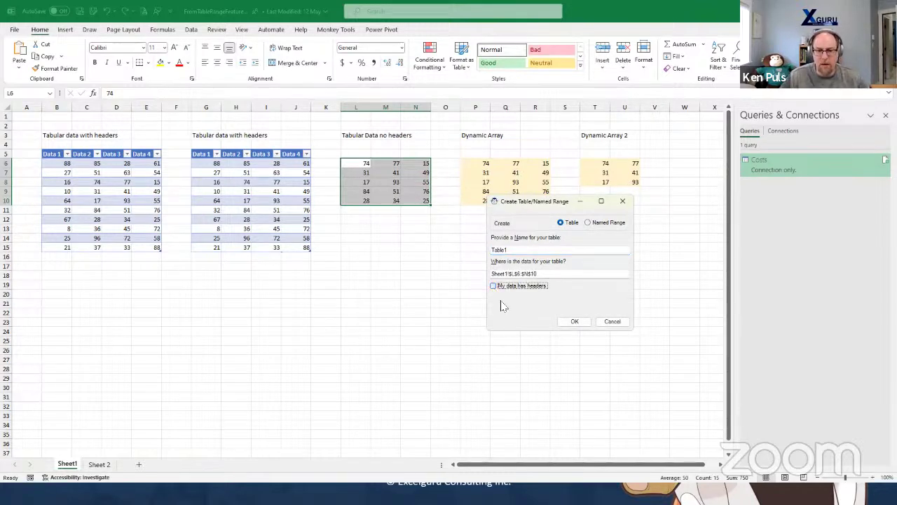
double_click(515, 249)
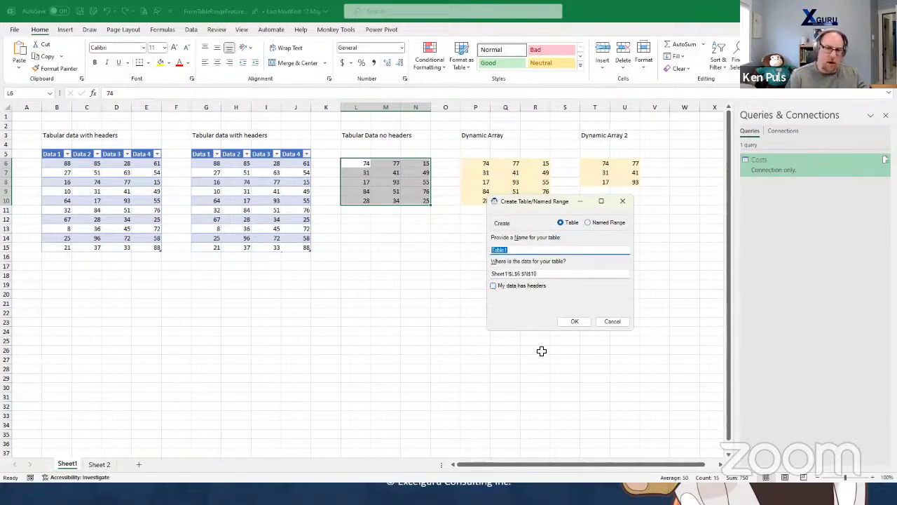
text(tments)
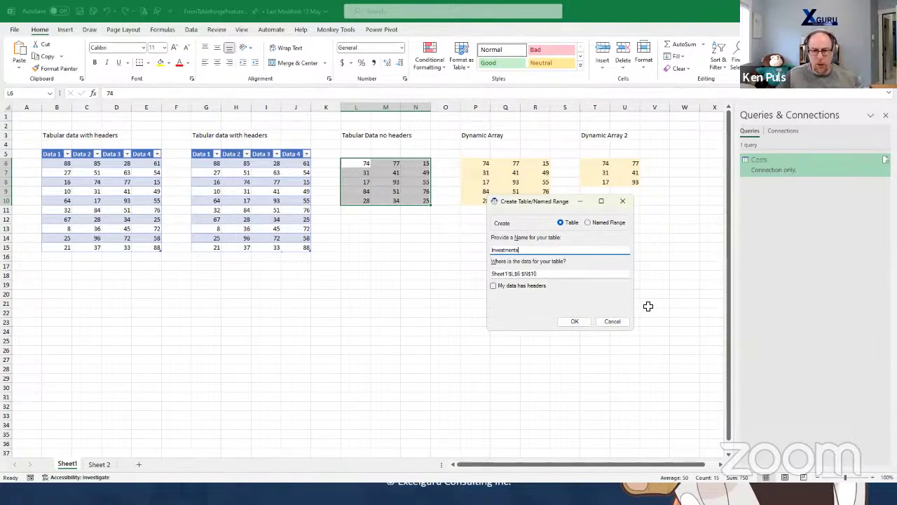
click(575, 322)
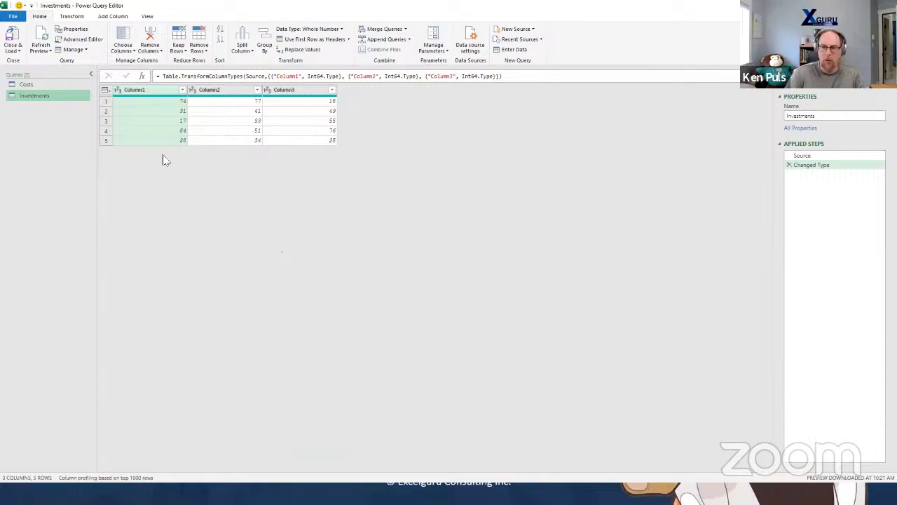
click(13, 36)
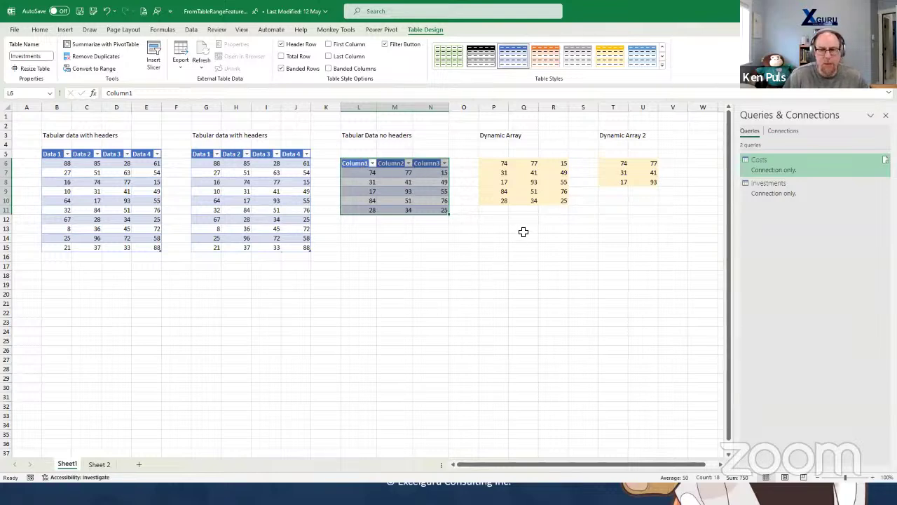
Get data from the first dynamic array, P6#, as a workbook-scoped named range called ary, and close and load its query
right_click(524, 181)
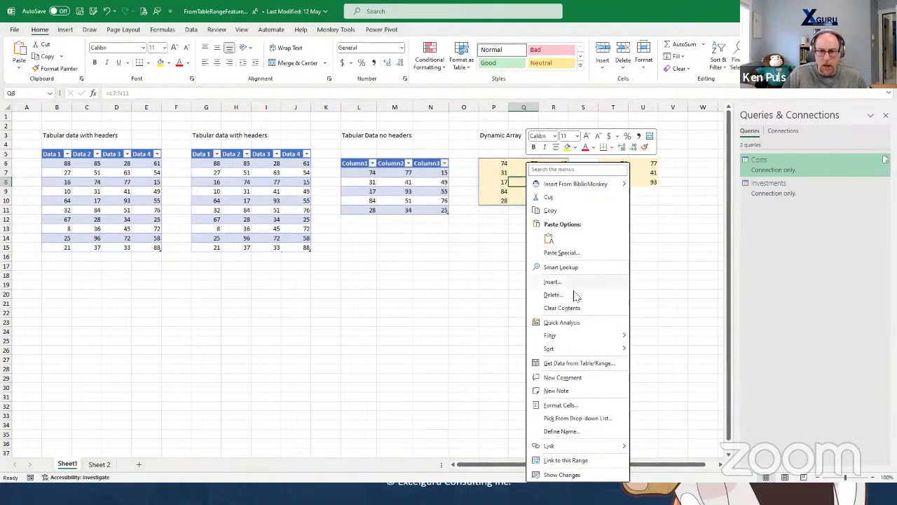
click(573, 364)
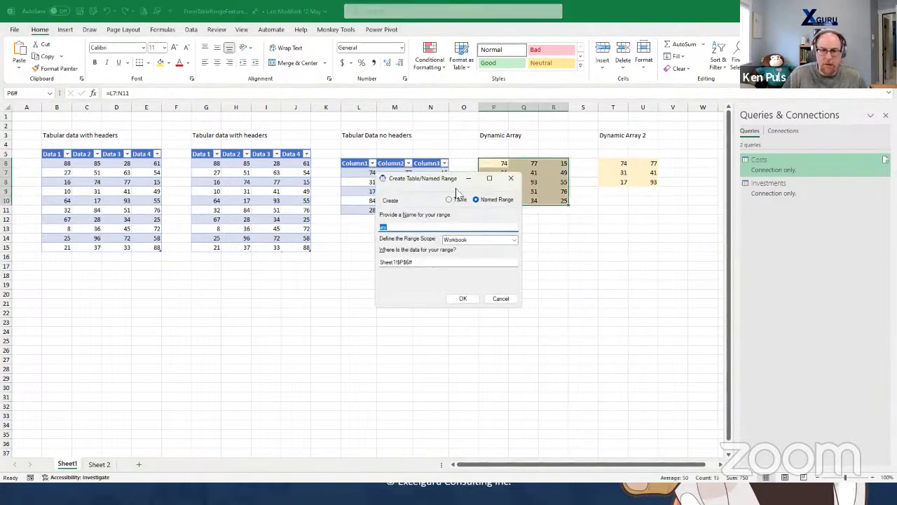
drag(444, 181, 331, 164)
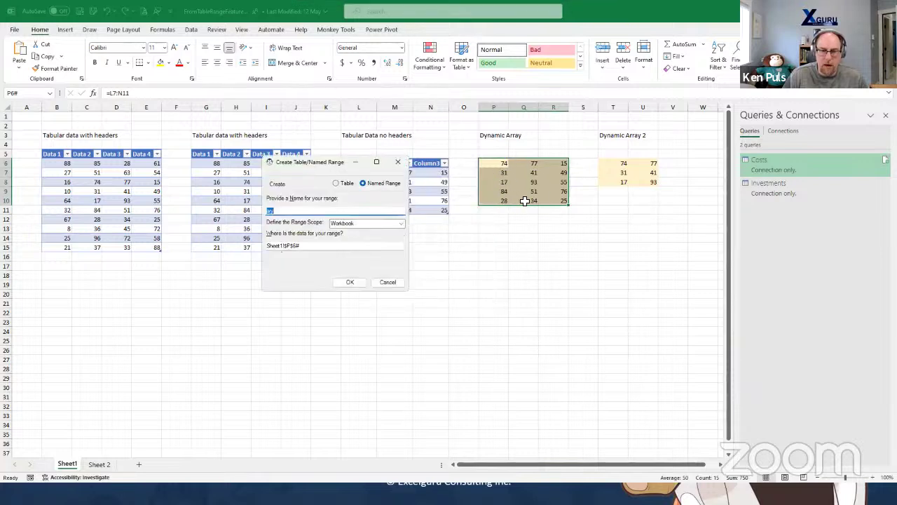
drag(300, 247, 295, 248)
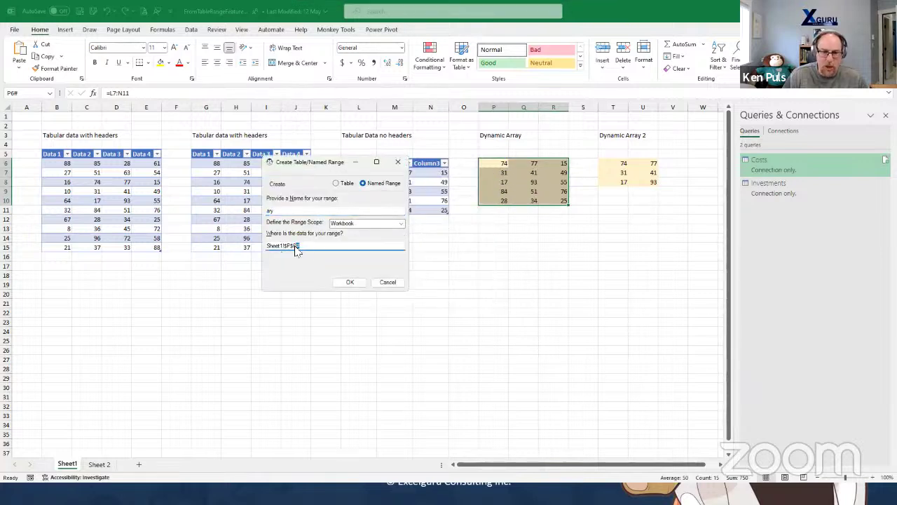
click(350, 282)
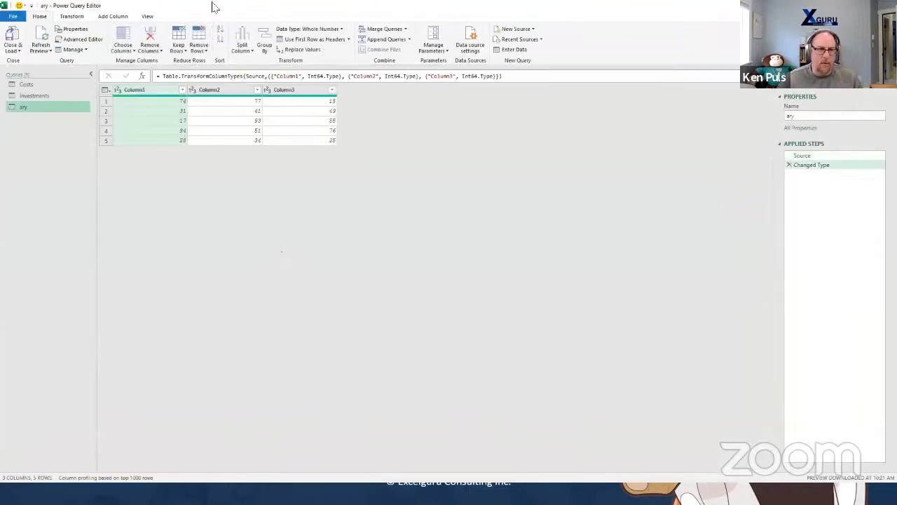
click(15, 41)
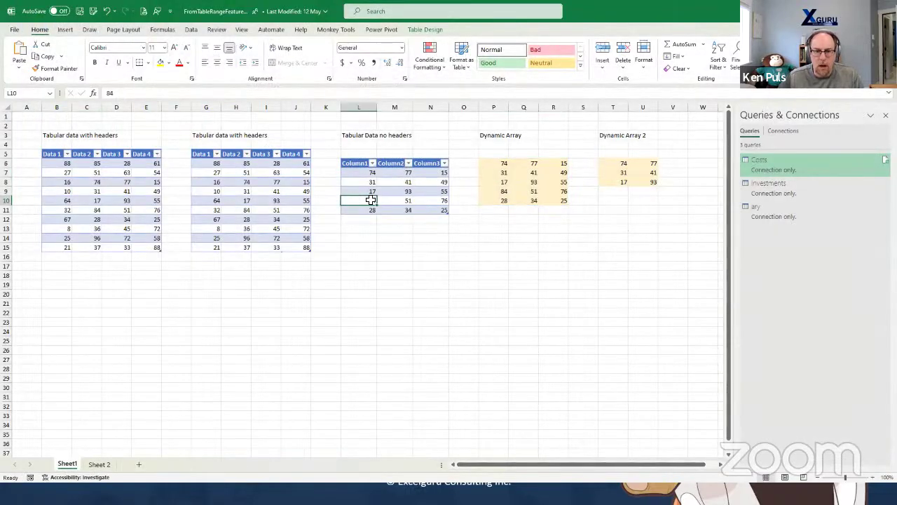
Insert a table row above row 10 of the headerless data, enter asd and gsd in its first two cells, and open the ary query
drag(370, 200, 426, 202)
right_click(427, 202)
mouse_move(522, 272)
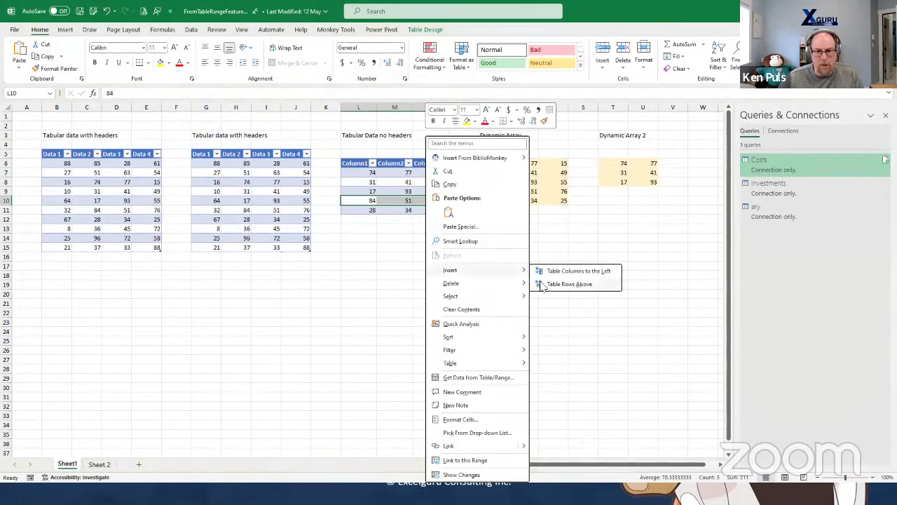
click(569, 284)
text(asd)
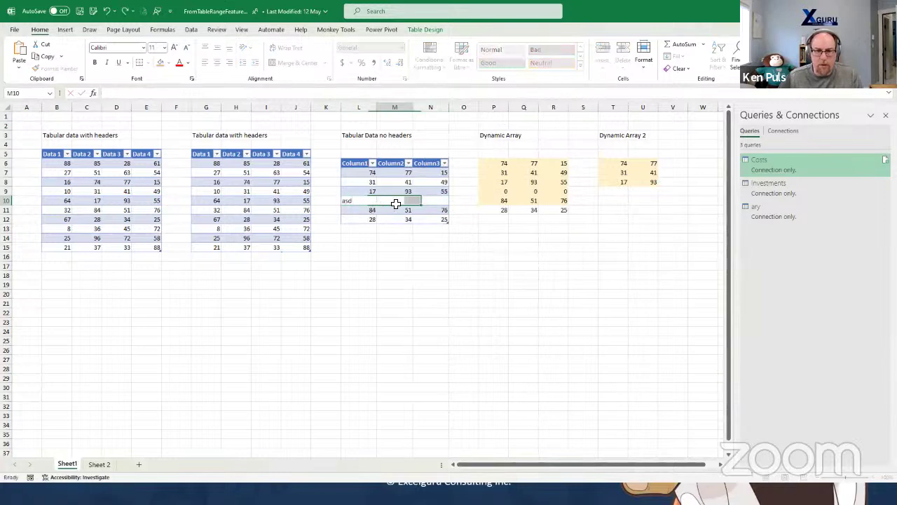
key(Tab)
text(gsd)
key(Tab)
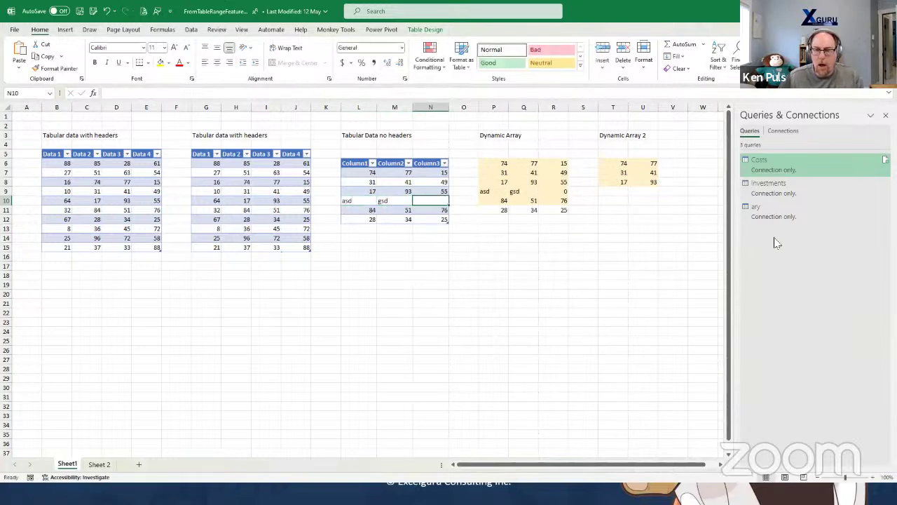
double_click(778, 215)
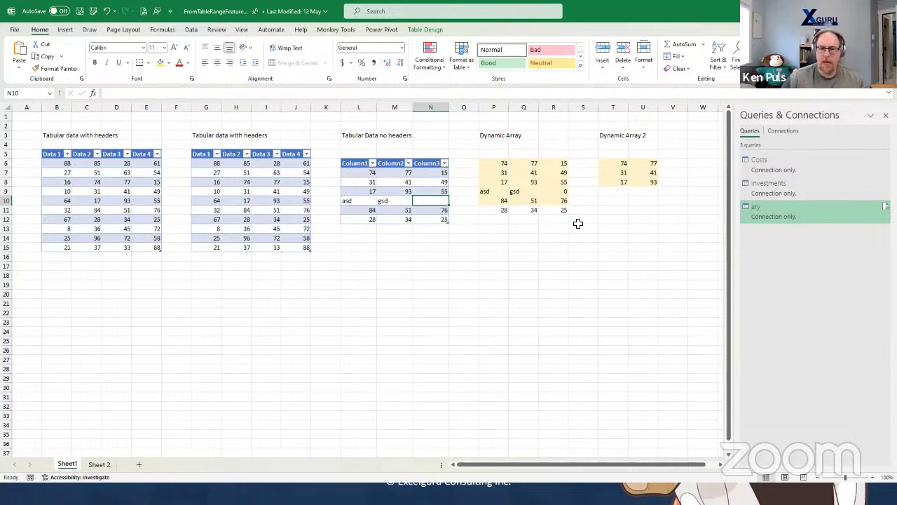
Set the Custom Dynamic Array Preface to dyn in the Options Monkey global options
click(347, 30)
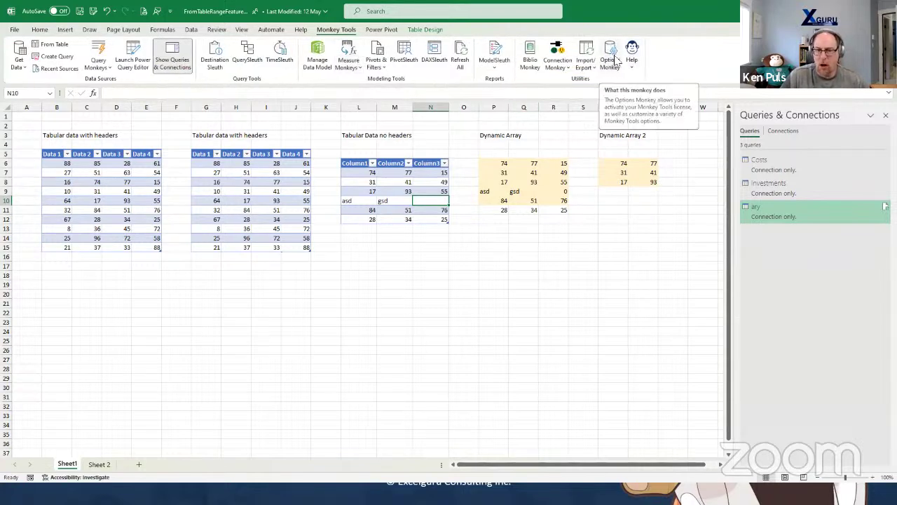
click(615, 62)
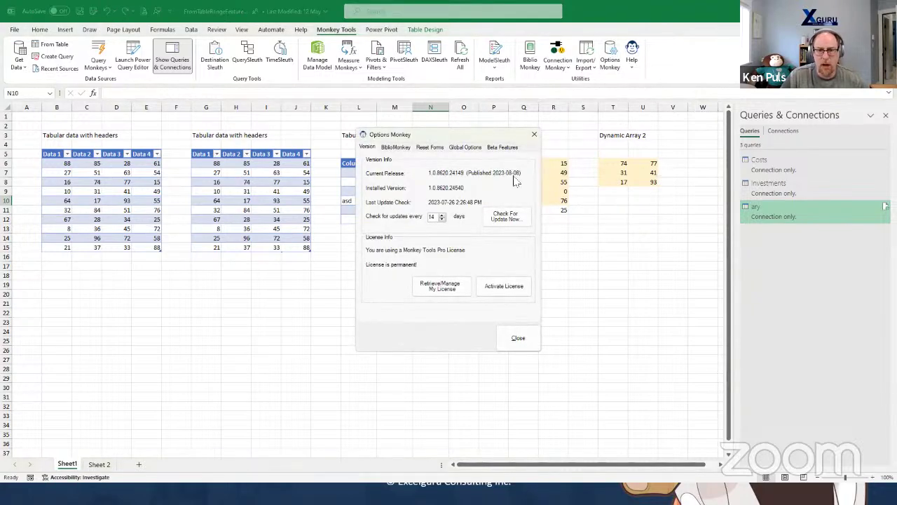
click(475, 148)
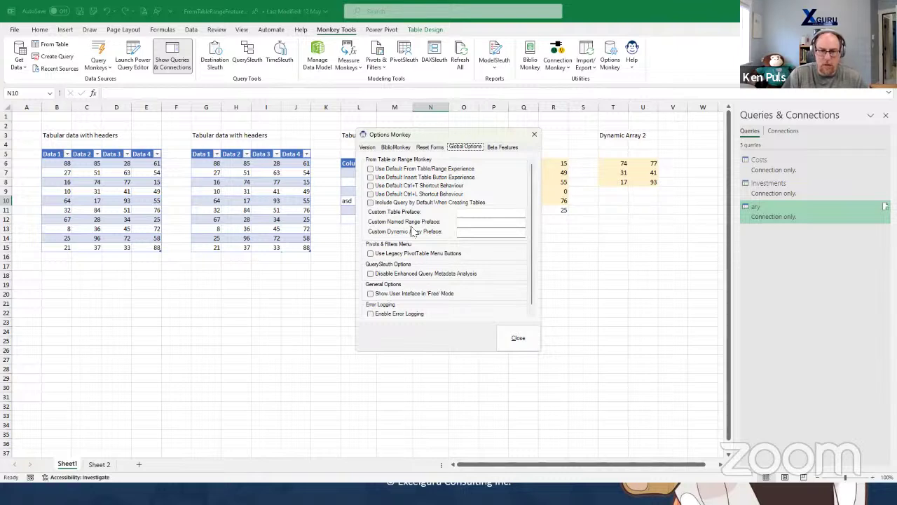
click(473, 236)
text(dyn)
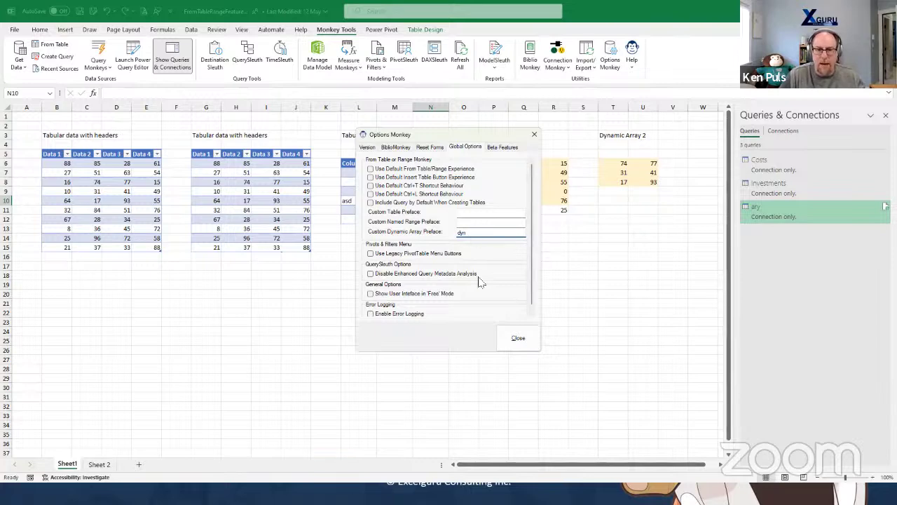
click(517, 339)
Get data from the second dynamic array, T6#, as a workbook-scoped named range called dynSales
click(611, 163)
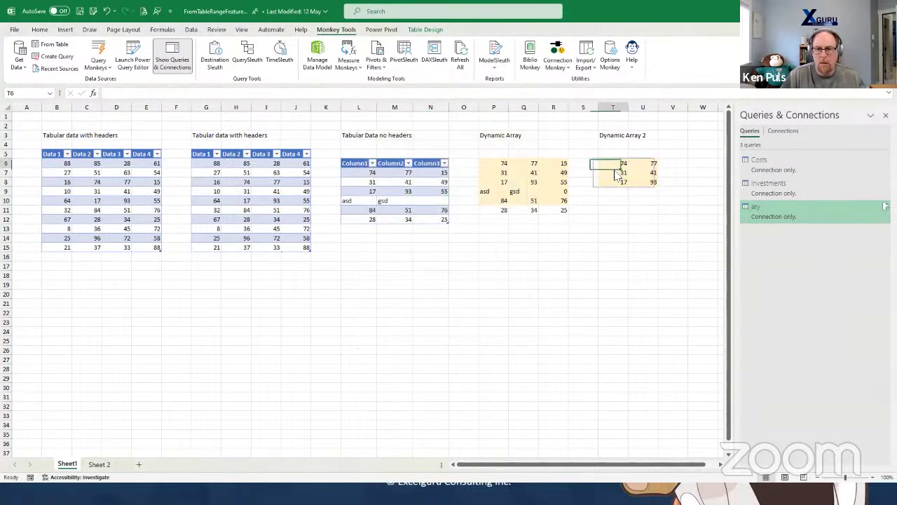
right_click(614, 164)
click(653, 363)
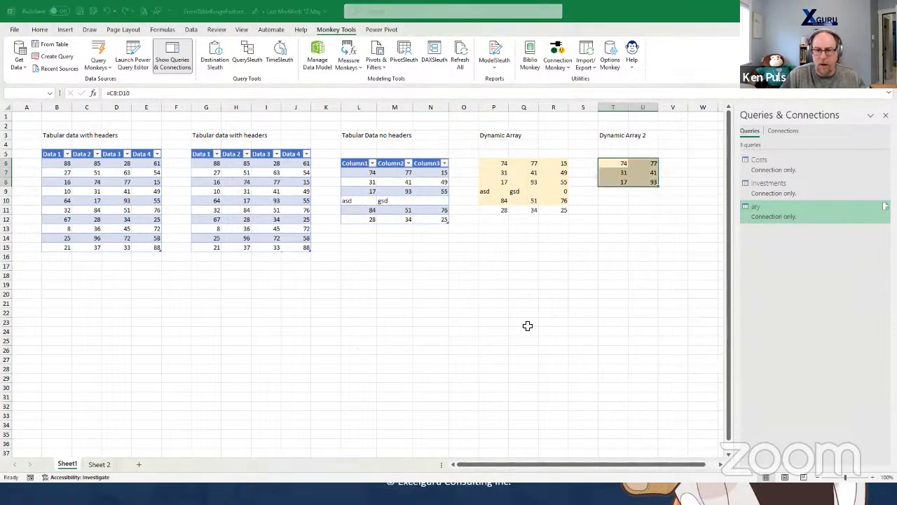
text(dyn)
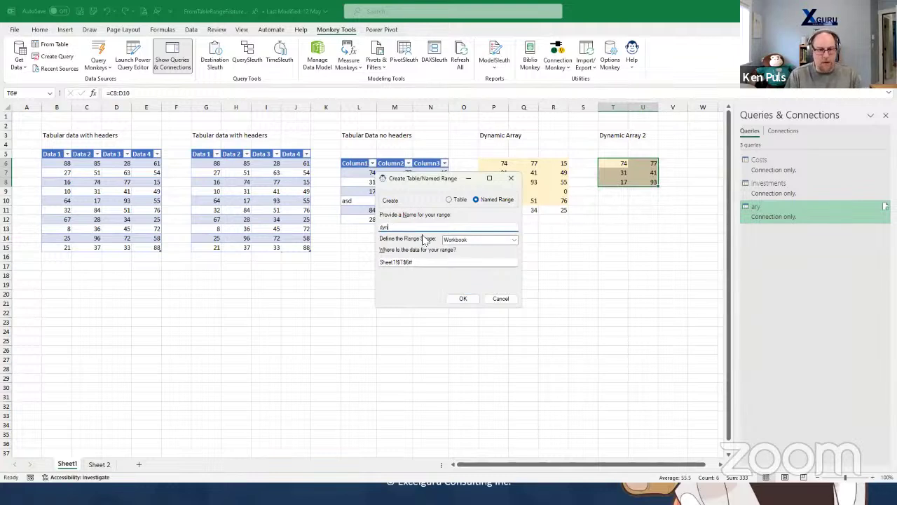
text(Sales)
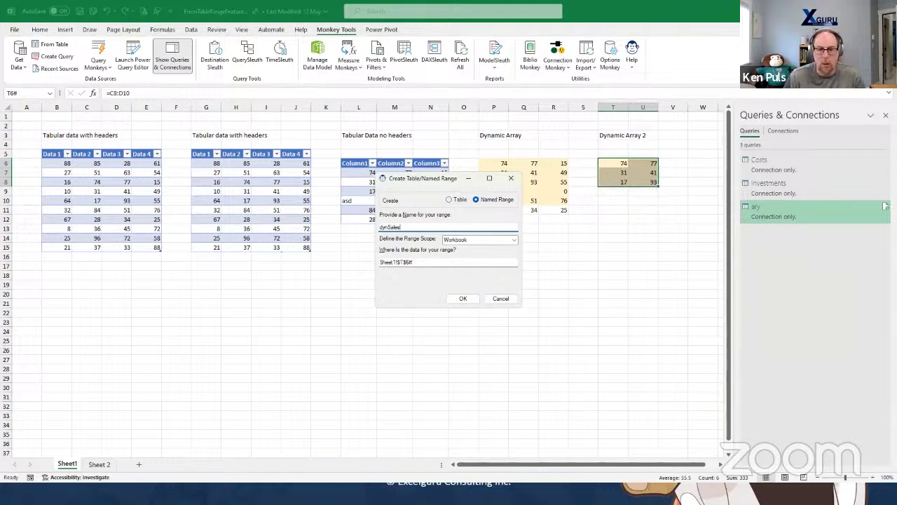
key(Return)
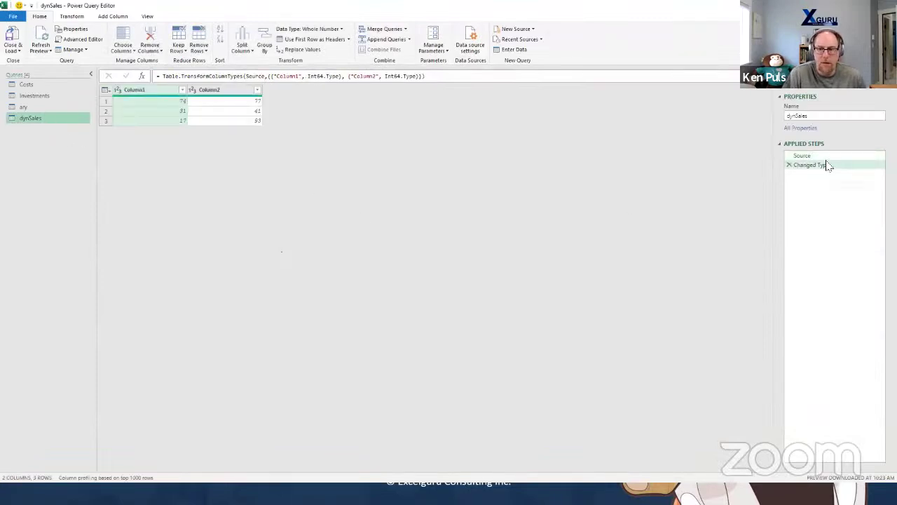
Examine the range name referenced in the dynSales query's Source step, and close the query editor discarding the changes
click(799, 156)
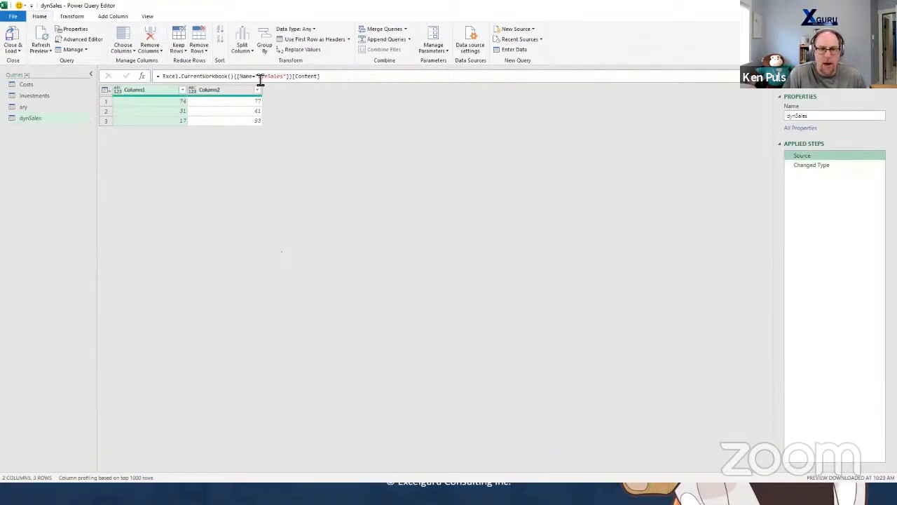
drag(258, 77, 282, 76)
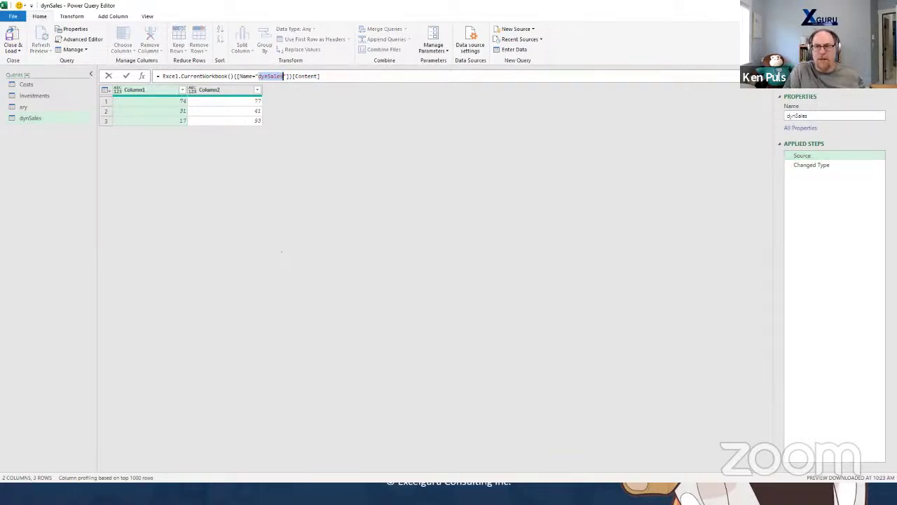
click(885, 5)
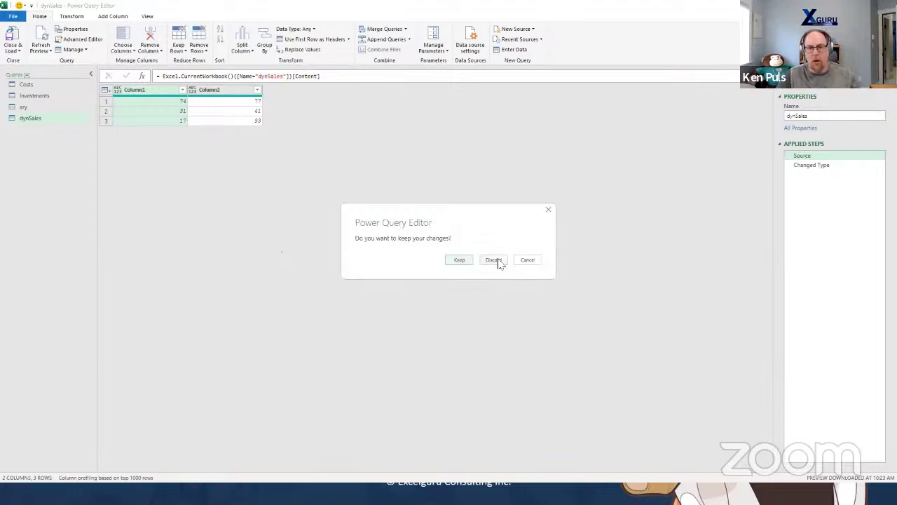
click(494, 260)
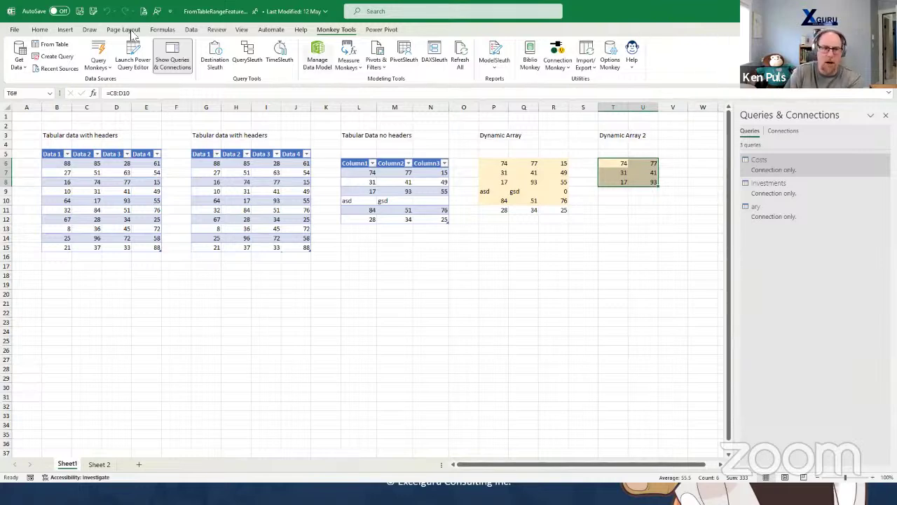
Close the FromTableRangeFeature.xlsx workbook without saving
click(14, 29)
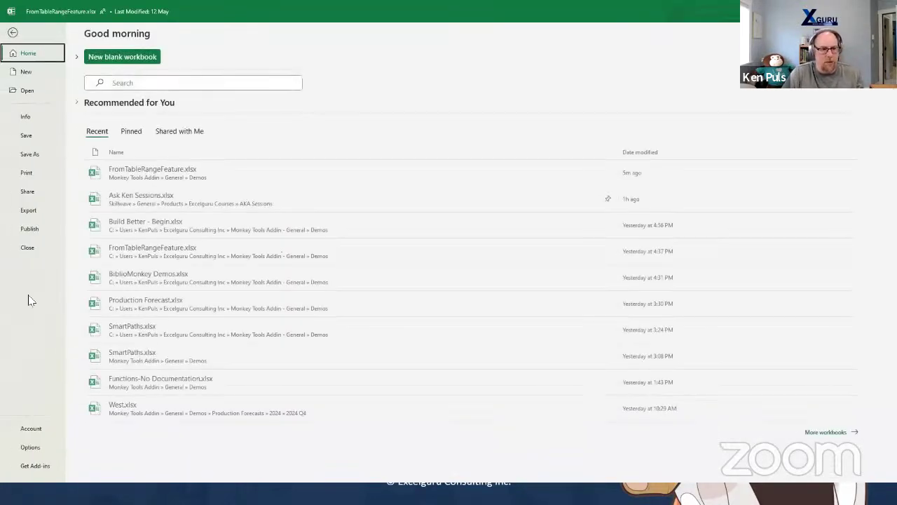
click(19, 249)
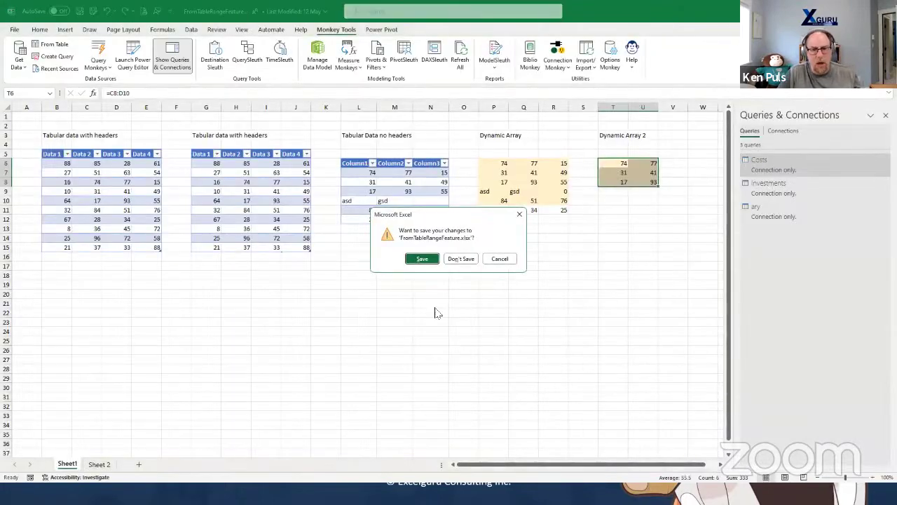
click(477, 261)
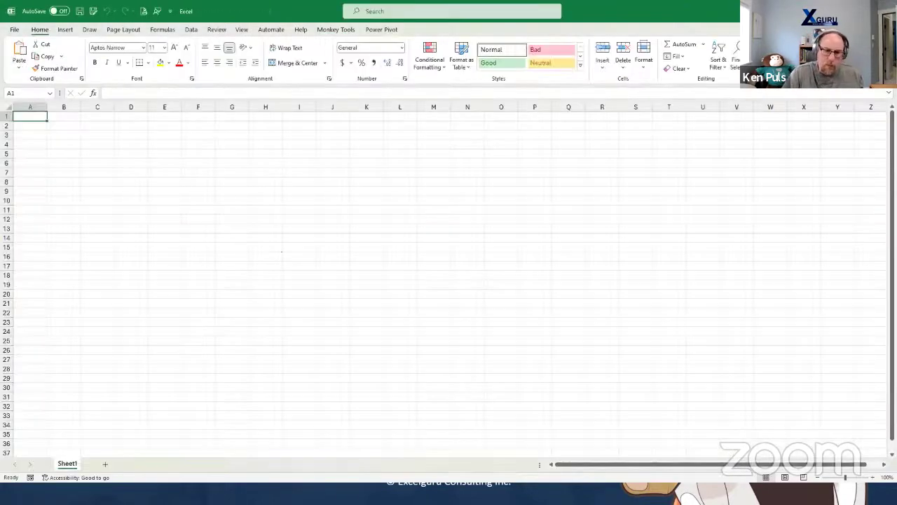
key(alt+Tab)
key(Right)
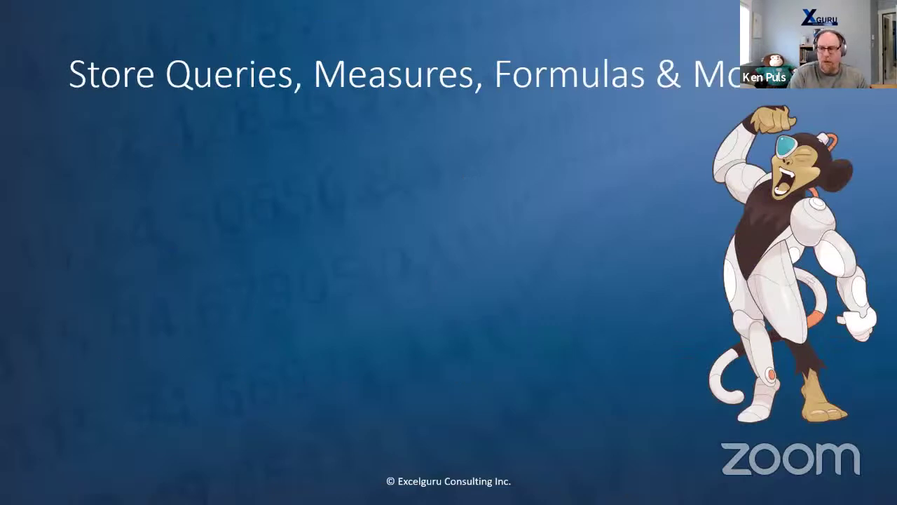
key(Right)
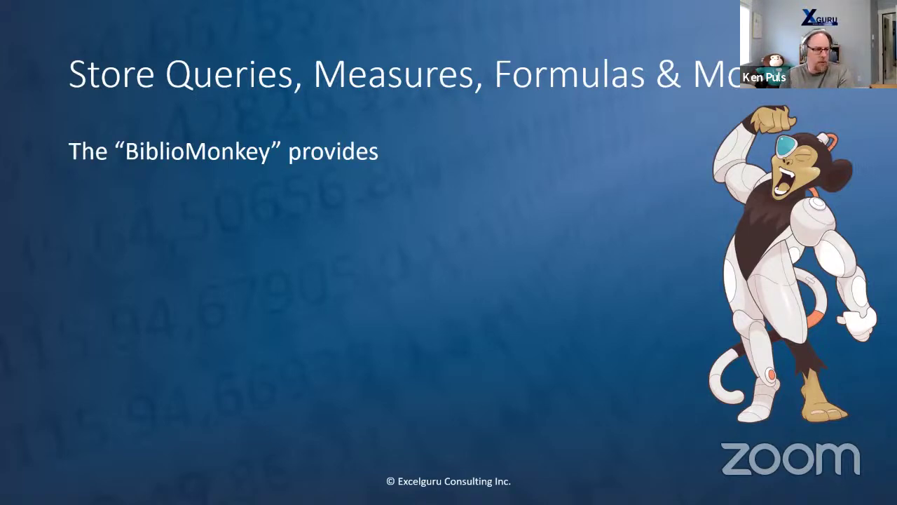
key(Right)
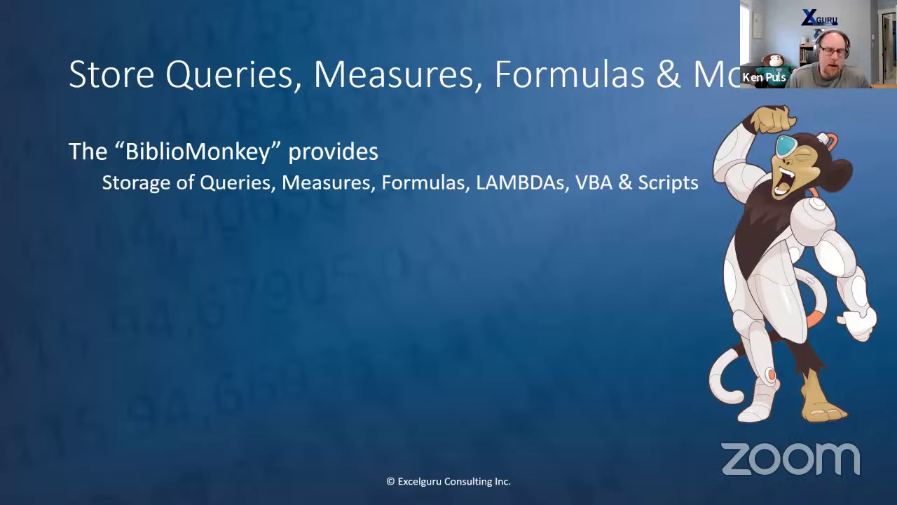
key(Right)
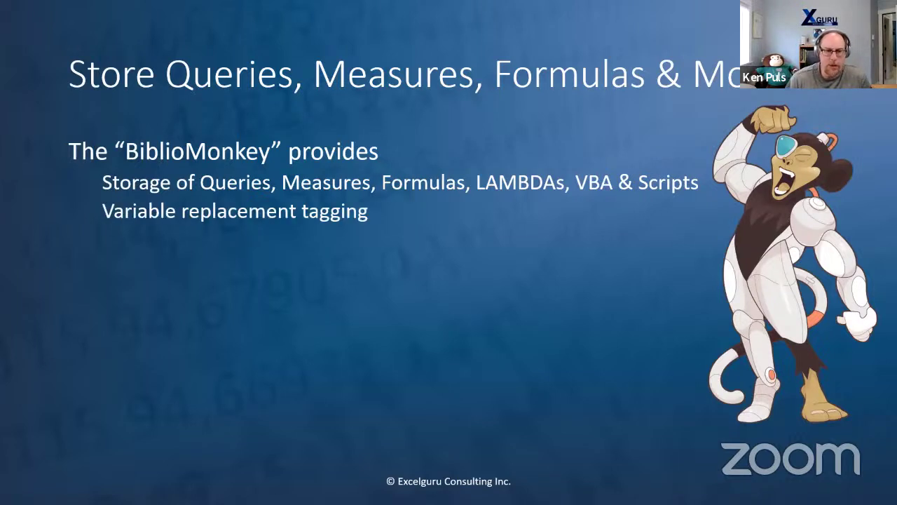
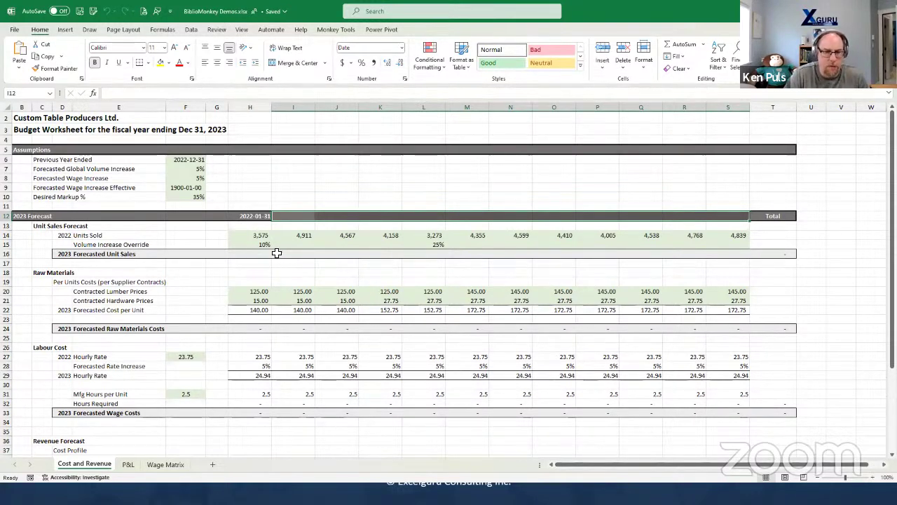
Insert the BiblioMonkey formula End of Next Month (relative) into I12:S12, with H12 as the base month and 1 as the number of months
click(252, 216)
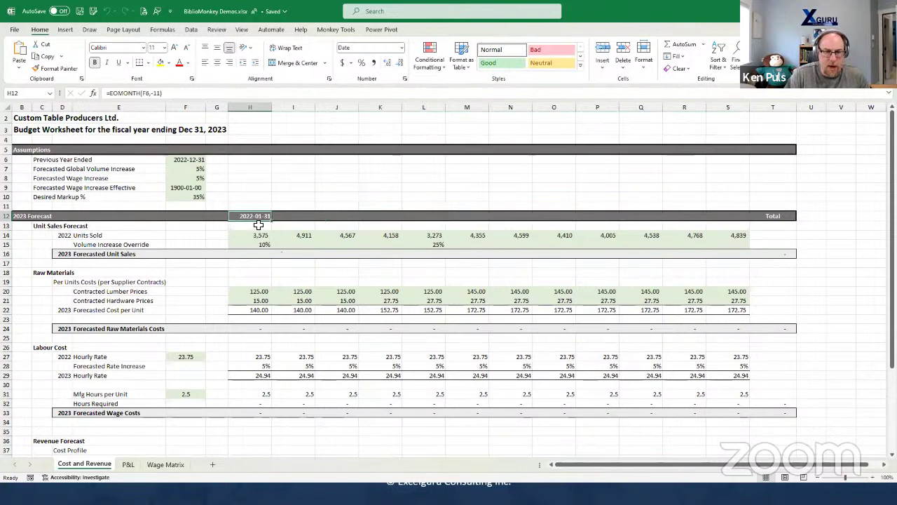
drag(290, 220, 732, 220)
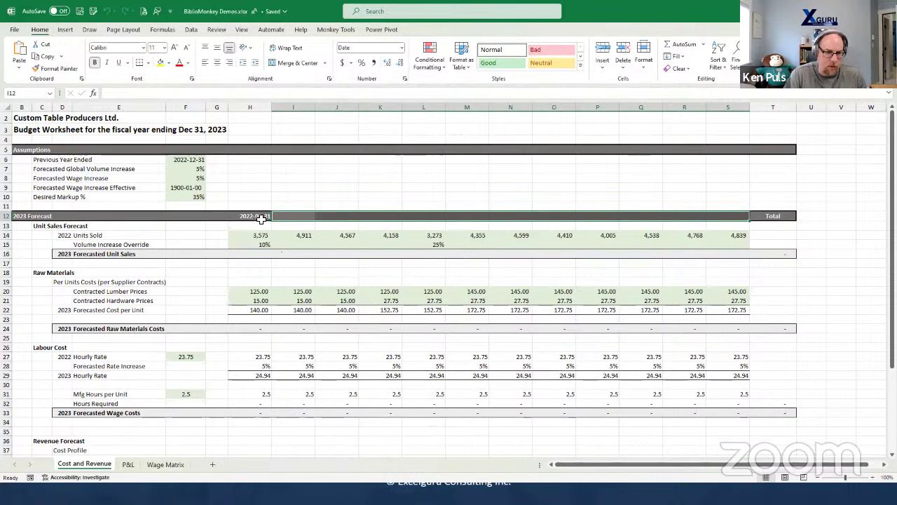
right_click(298, 217)
mouse_move(348, 184)
mouse_move(438, 186)
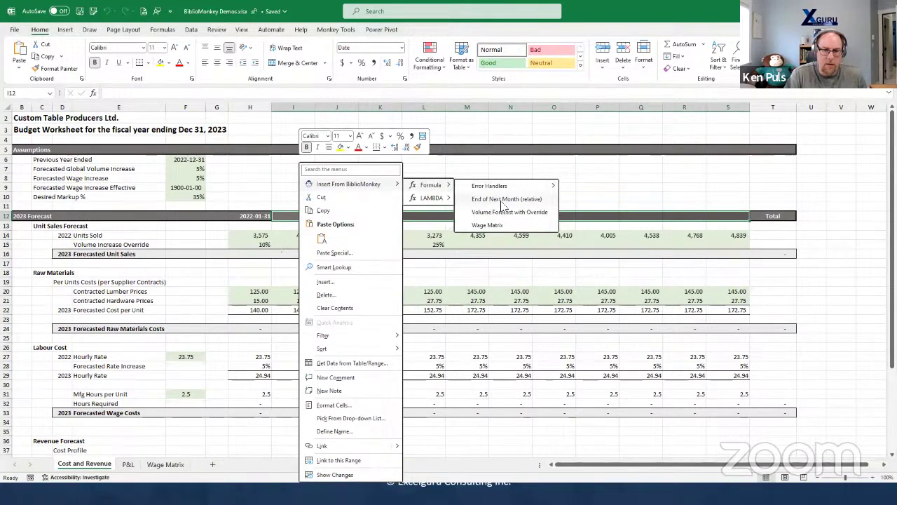
click(503, 200)
click(435, 245)
text(A1)
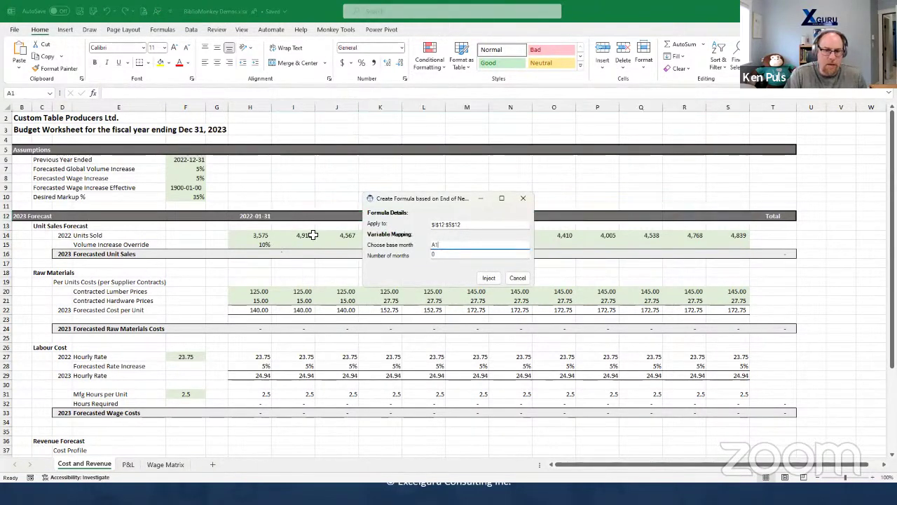
click(251, 218)
key(Tab)
text(1)
click(488, 279)
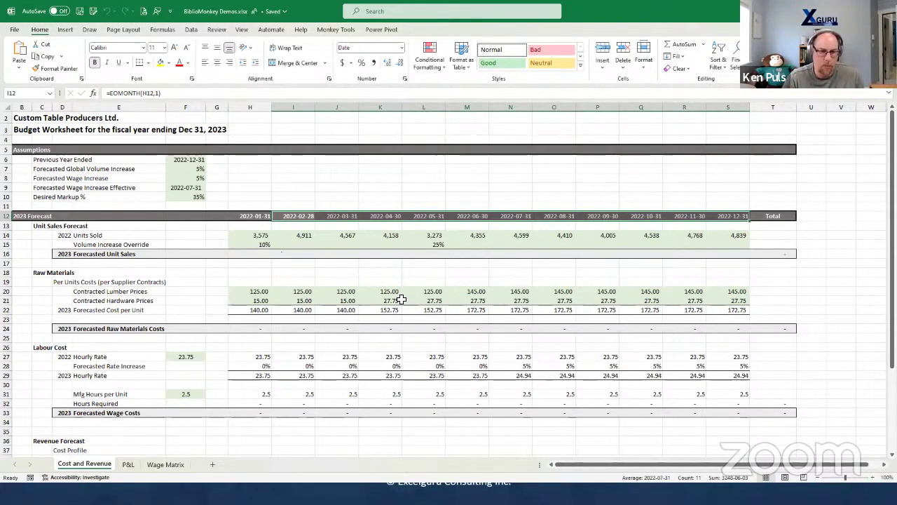
Insert the BiblioMonkey formula Volume Forecast with Override into H16:S16, with $F$7 as global % increase, H15 as monthly override % and H14 as monthly volume
drag(250, 253, 736, 254)
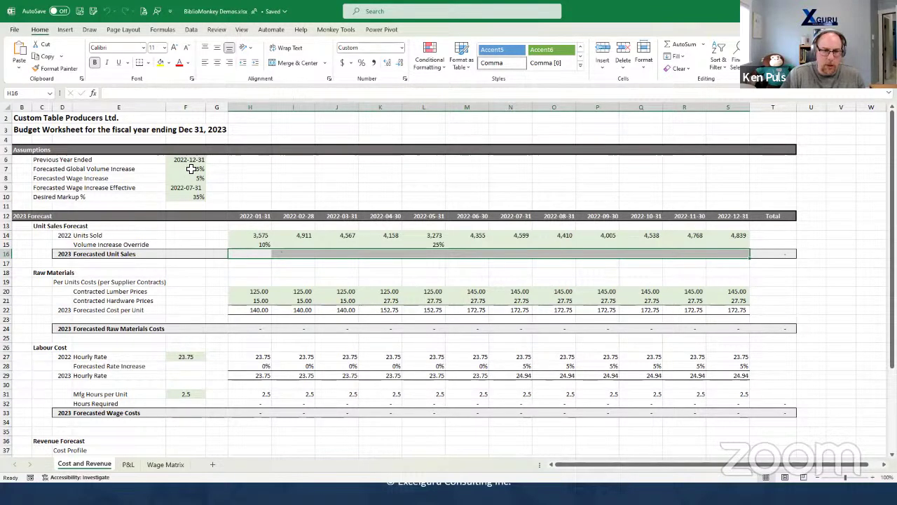
right_click(254, 254)
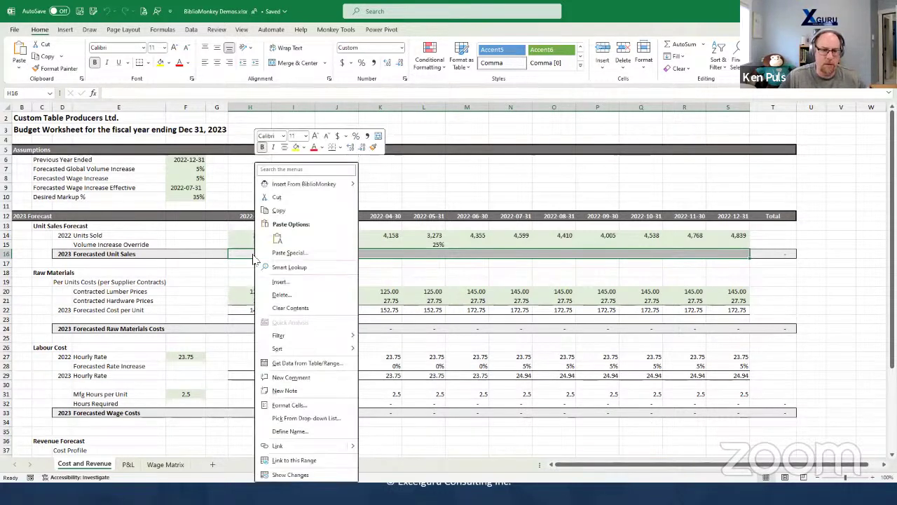
mouse_move(315, 188)
mouse_move(379, 185)
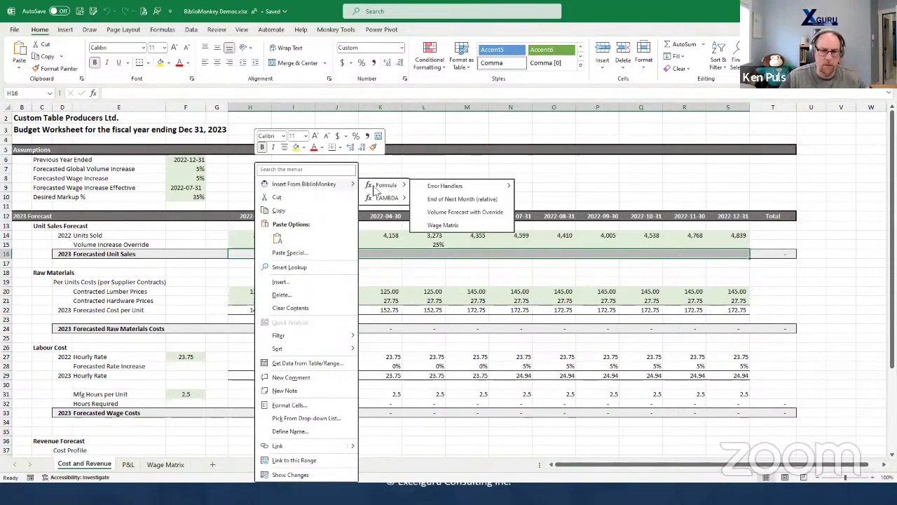
click(454, 215)
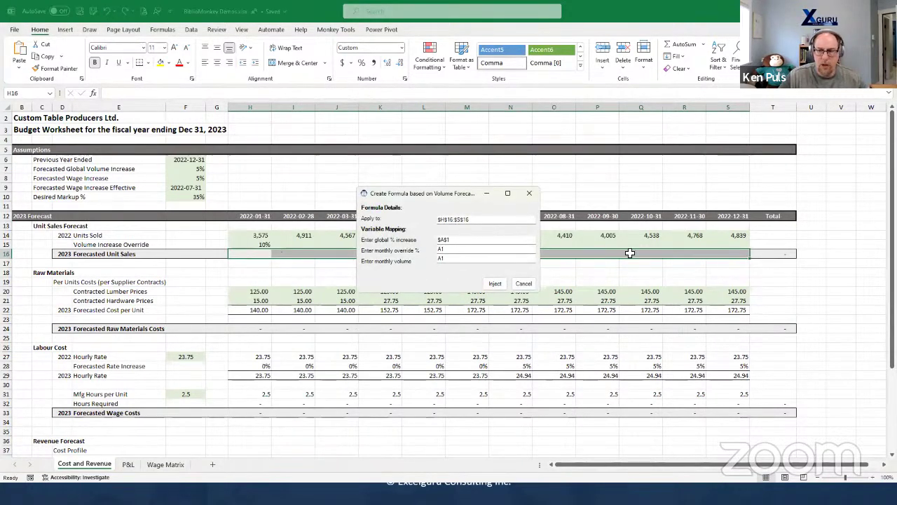
click(454, 240)
double_click(453, 241)
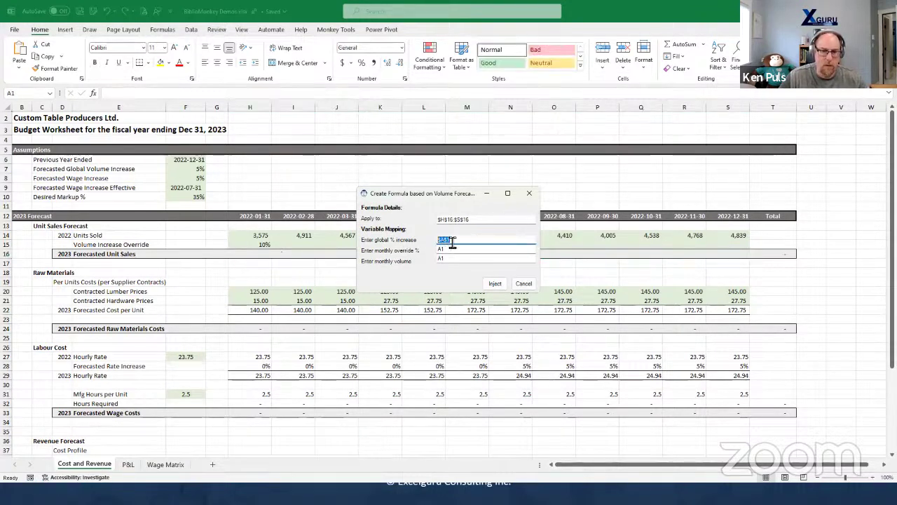
click(186, 169)
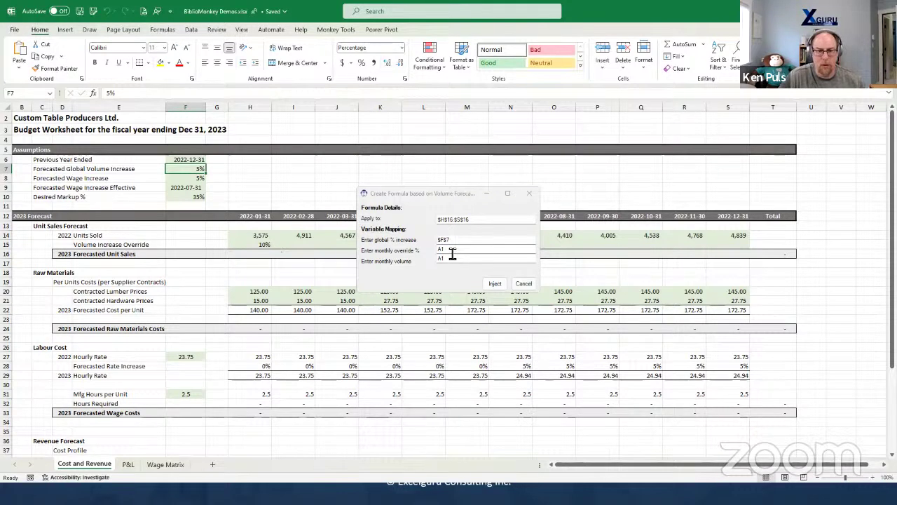
click(444, 251)
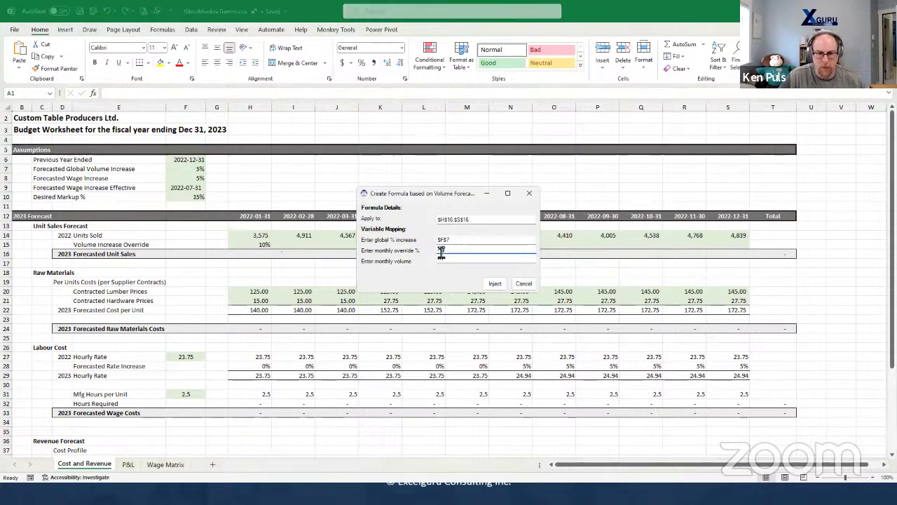
click(258, 245)
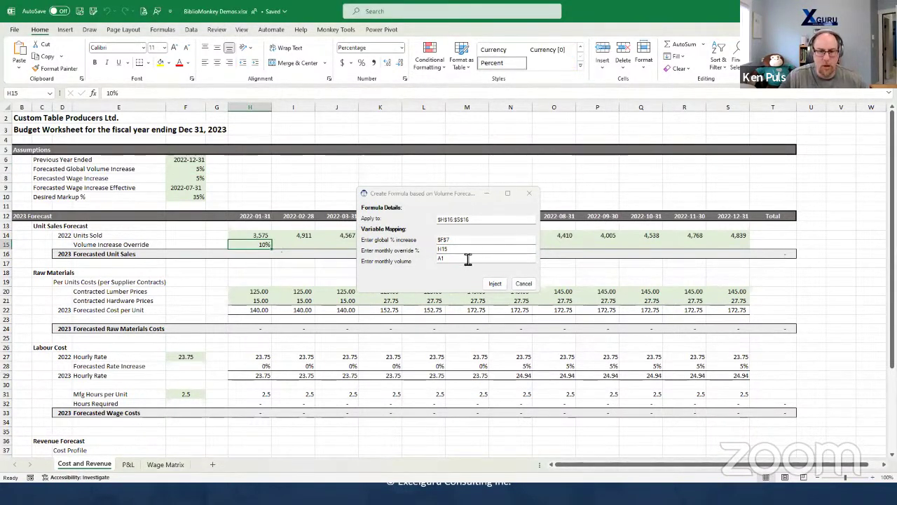
click(467, 258)
click(261, 235)
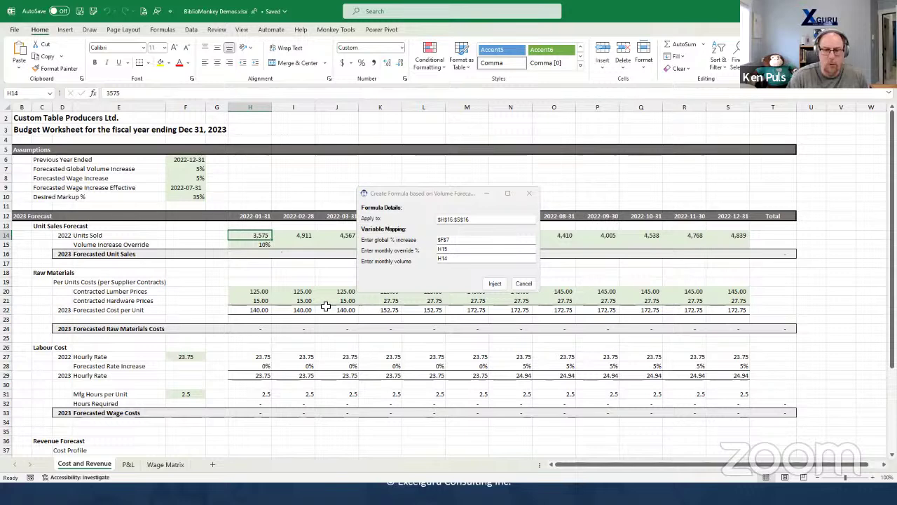
click(495, 284)
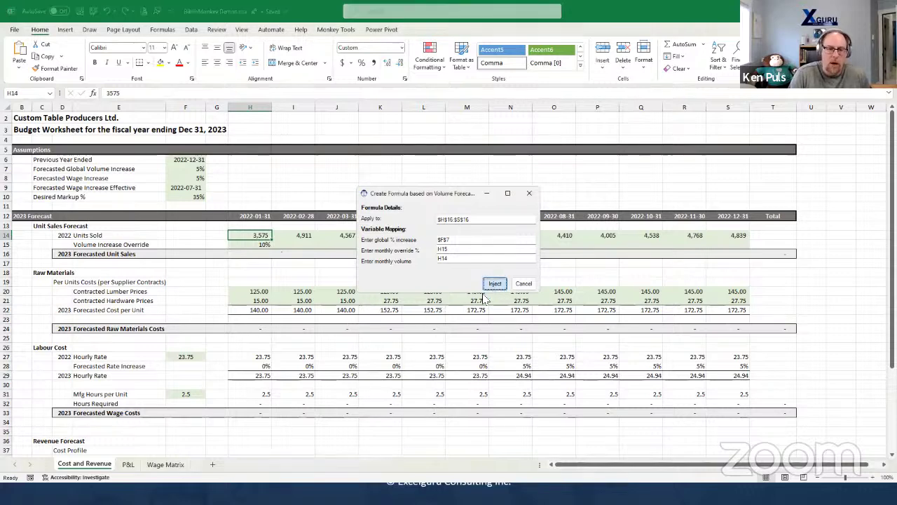
Examine the full multi-line LET formula in H16, and collapse the formula display back to one line
click(263, 253)
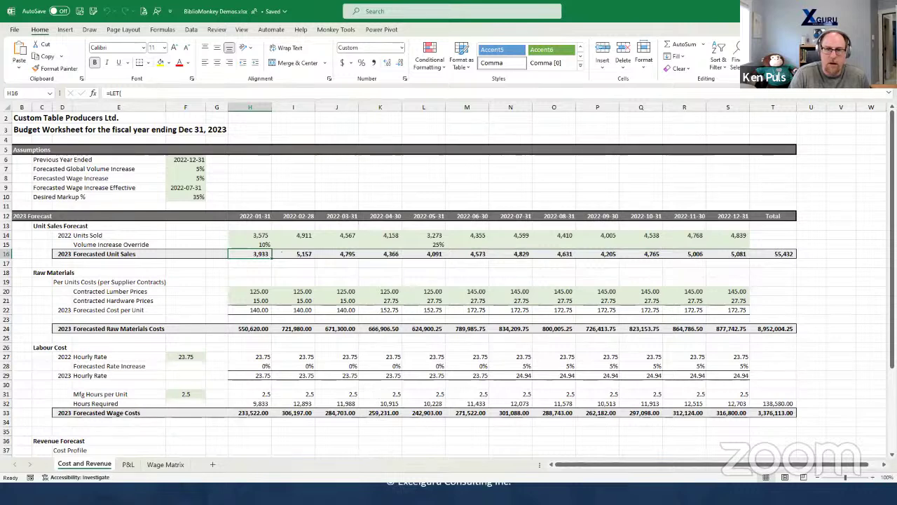
click(885, 93)
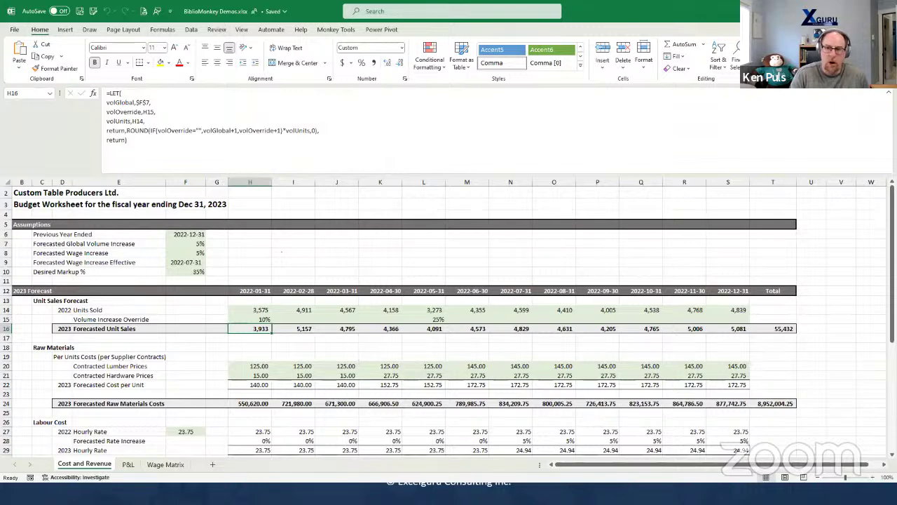
key(ctrl+shift+u)
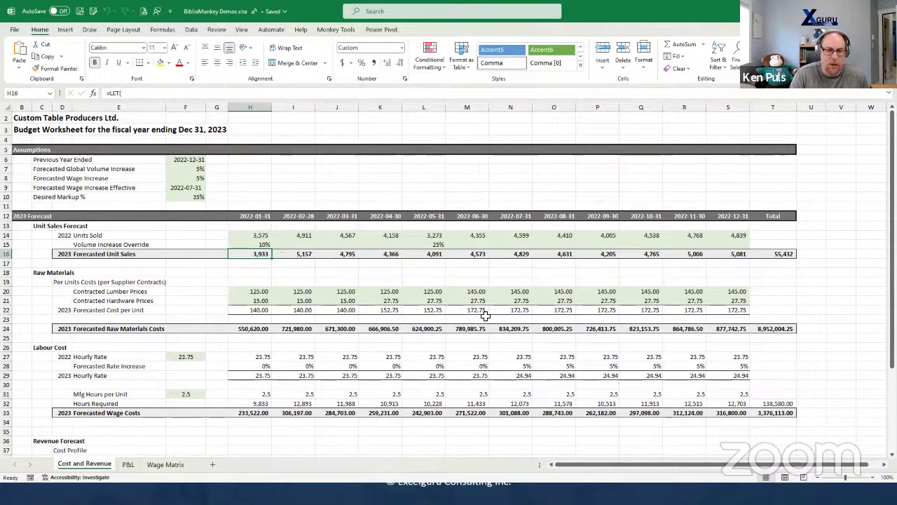
On the P&L sheet, clear the monthly revenue and cost of sales values in F7:Q11 and the operating expenses in F17:Q24
click(130, 465)
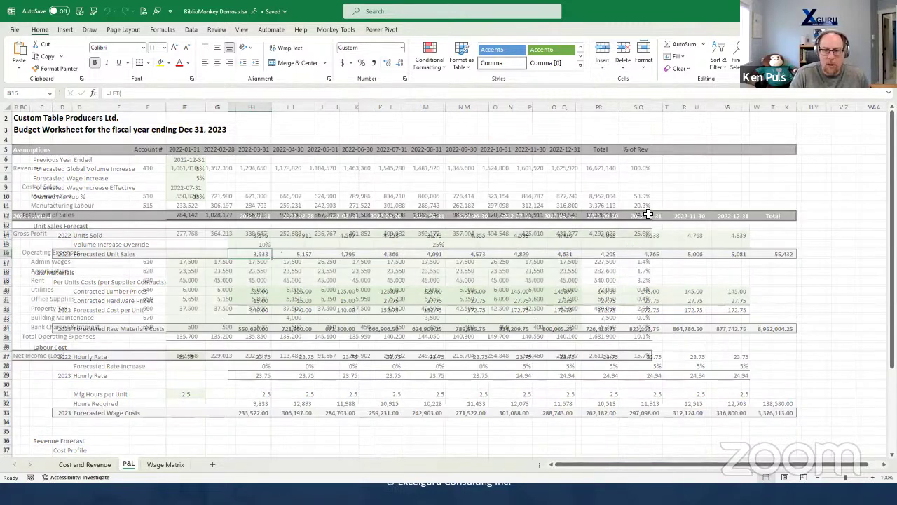
click(642, 168)
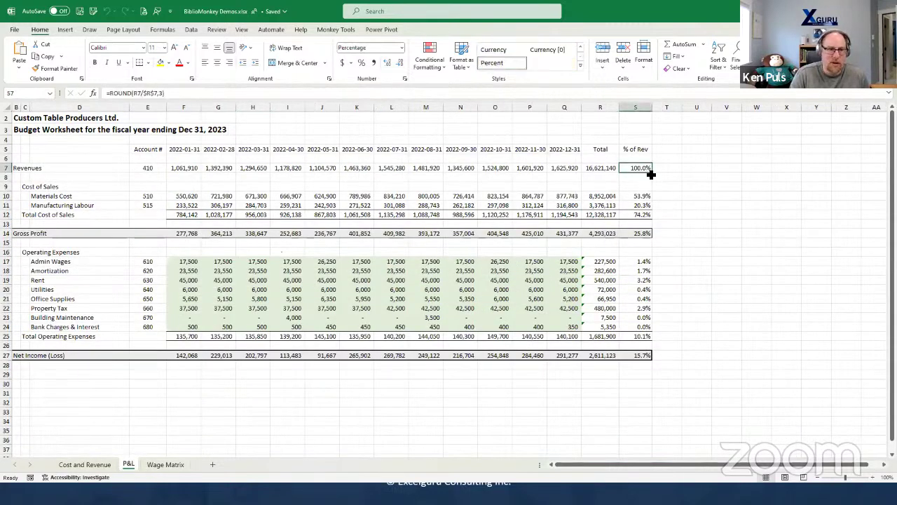
drag(175, 168, 571, 204)
key(Delete)
drag(179, 262, 569, 327)
key(Delete)
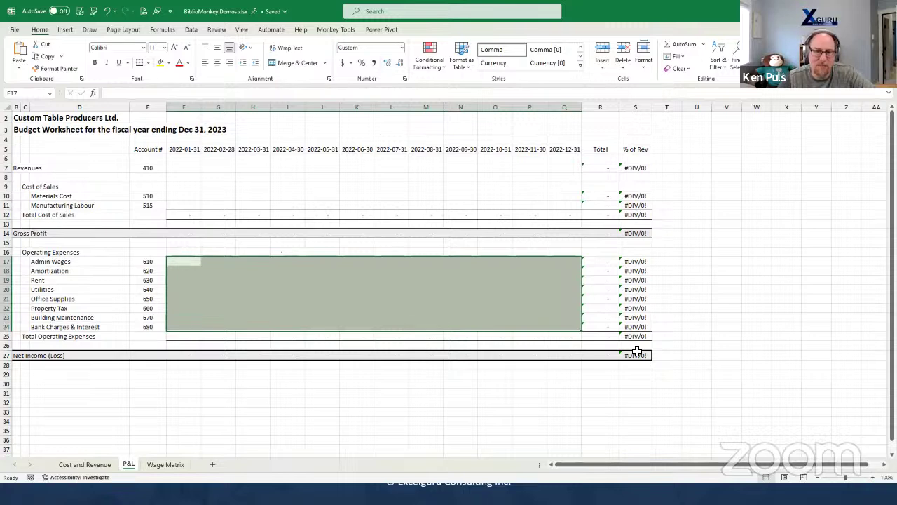
Wrap all the % of Rev formulas in column S, from Revenues to Net Income, with the BiblioMonkey error handler IFERROR Zero, and inspect the wrapped formula
click(635, 170)
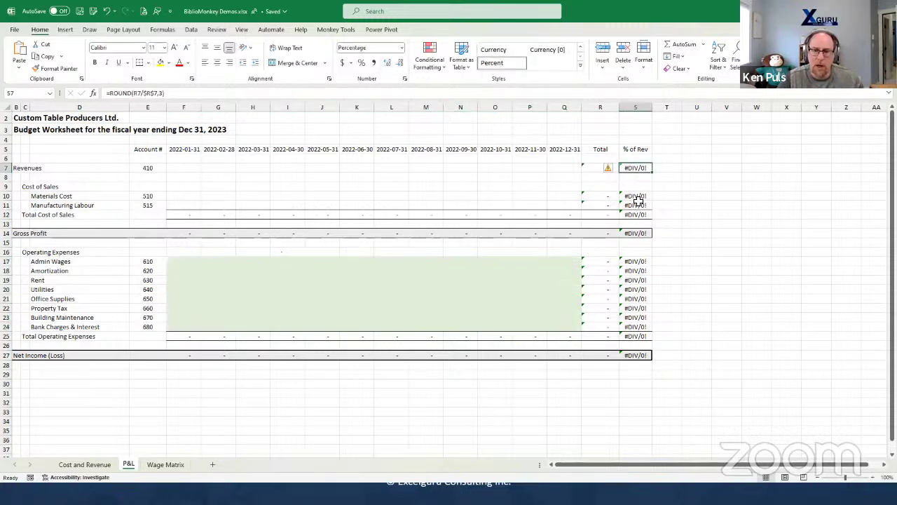
ctrl+drag(638, 197, 635, 213)
ctrl+click(635, 233)
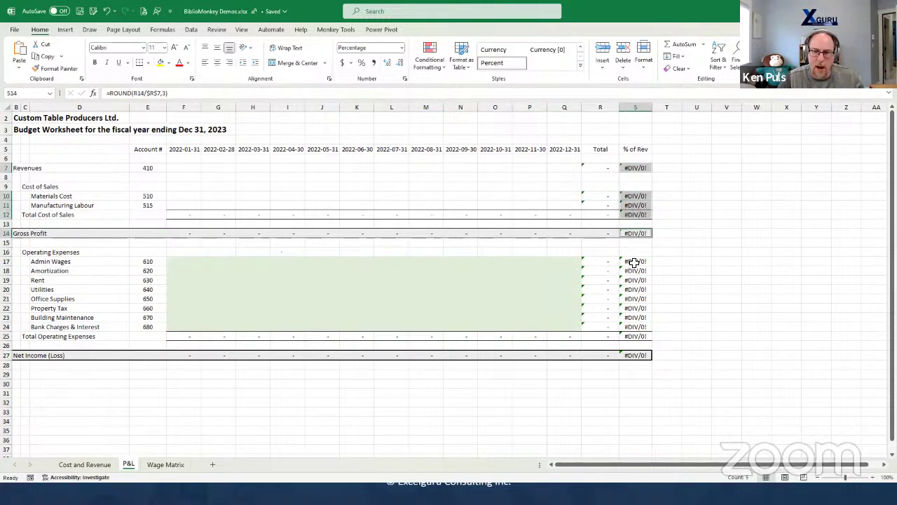
ctrl+drag(633, 261, 629, 339)
ctrl+click(633, 355)
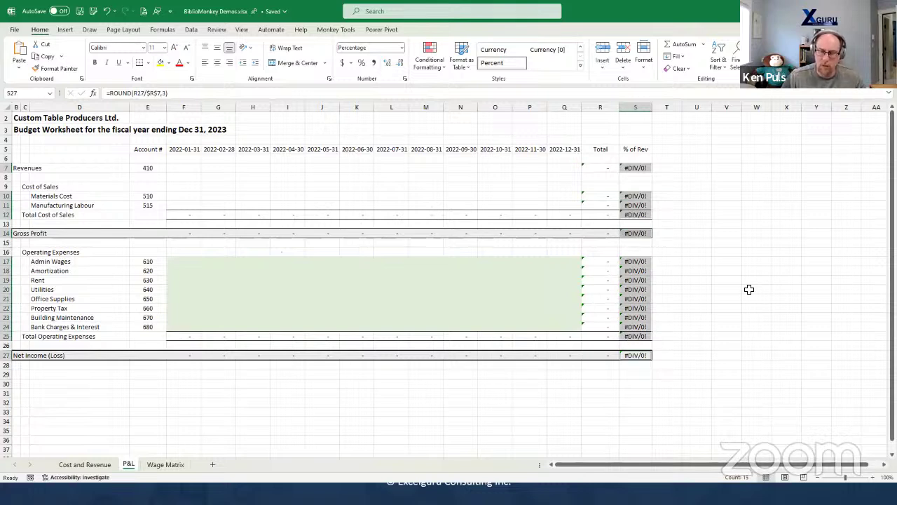
right_click(633, 170)
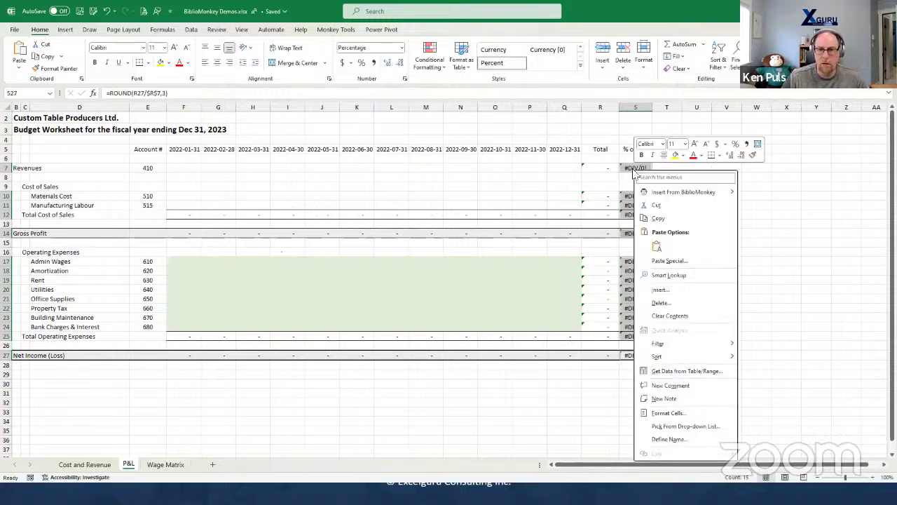
mouse_move(653, 193)
mouse_move(764, 193)
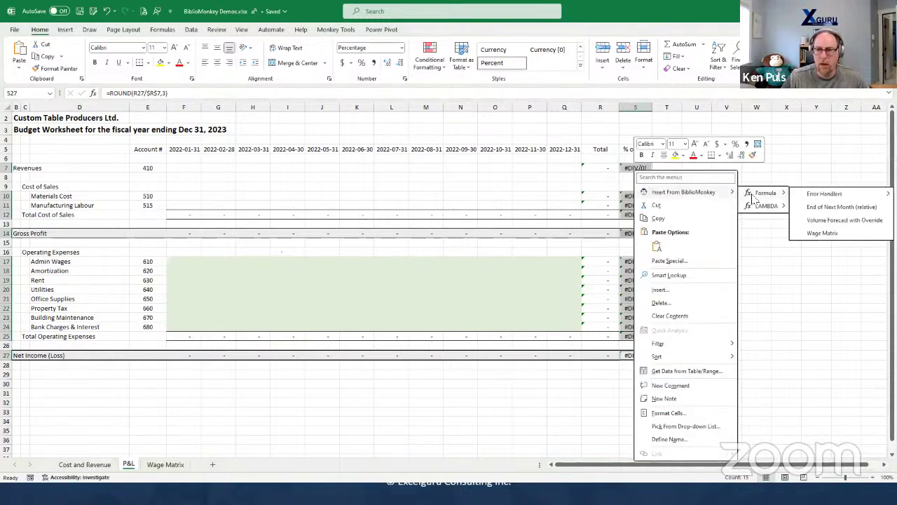
mouse_move(816, 200)
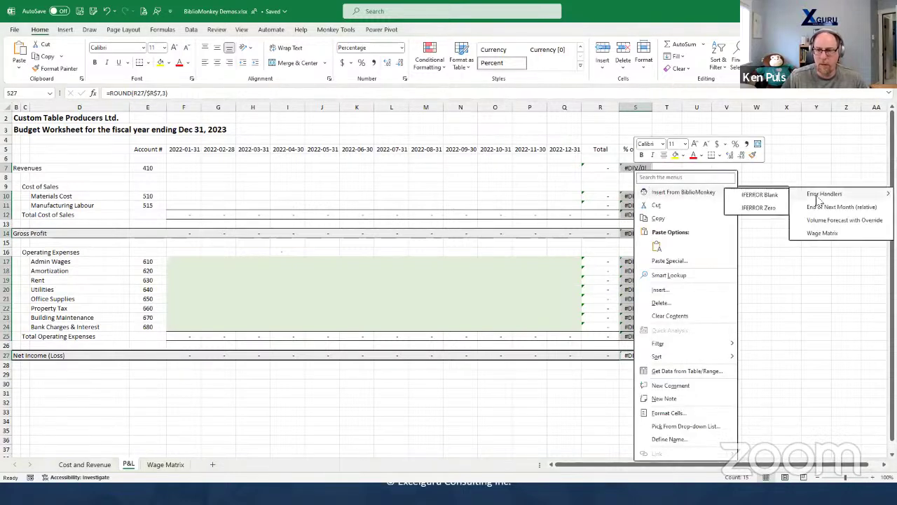
click(761, 208)
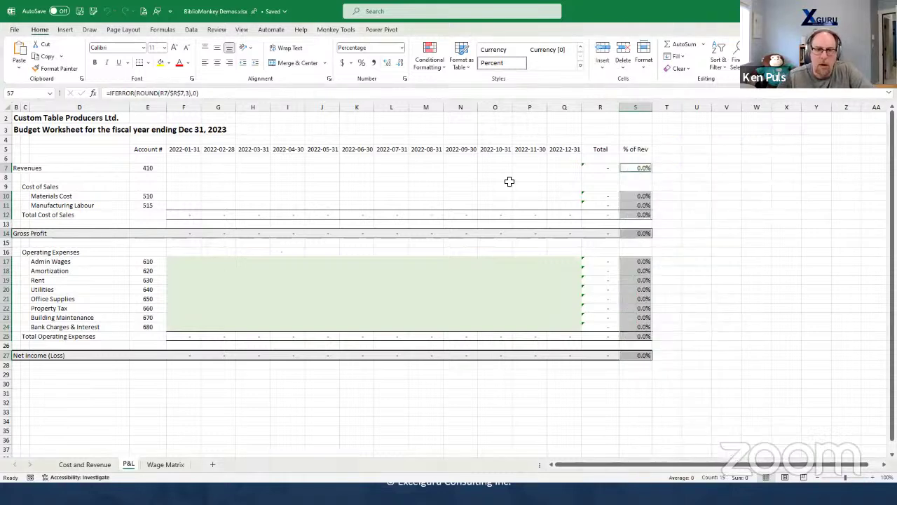
drag(136, 93, 193, 94)
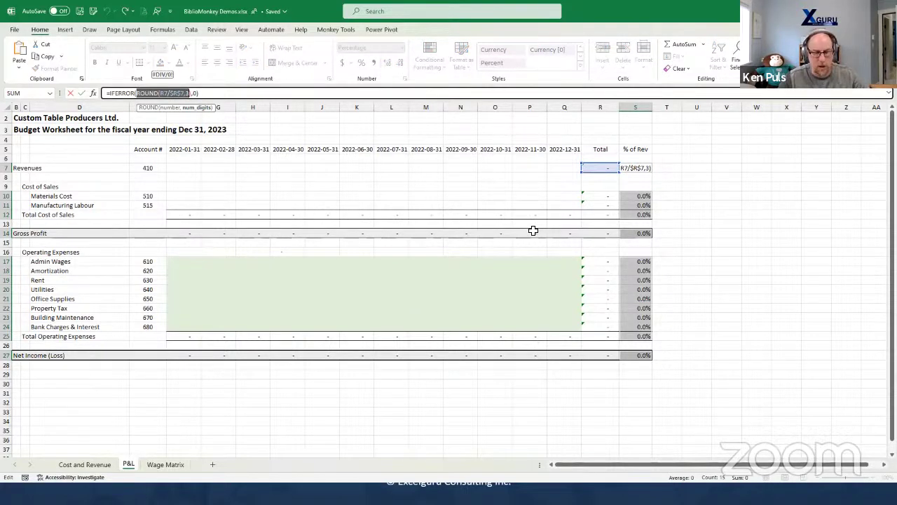
key(Escape)
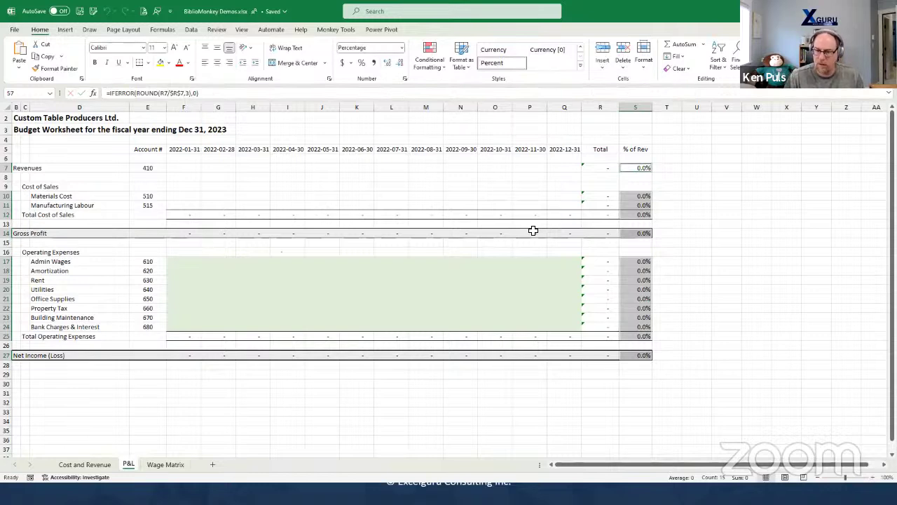
On the Wage Matrix sheet, insert the BiblioMonkey formula Wage Matrix into C8:N10, with $B$4 as Hrs Per Day, $B8 as Wage Rate and C$7 as Month End
click(160, 465)
mouse_move(110, 189)
mouse_down()
mouse_move(511, 201)
mouse_move(498, 206)
mouse_up()
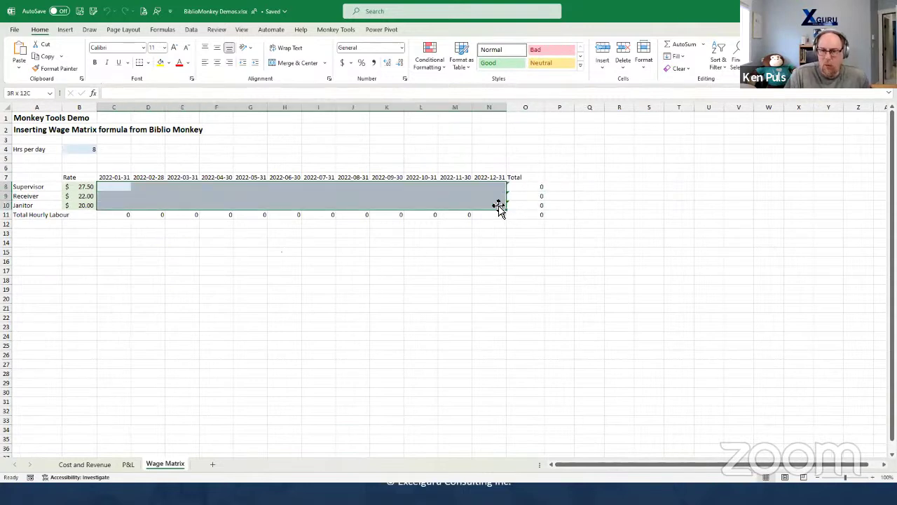
right_click(252, 200)
mouse_move(301, 184)
mouse_move(387, 187)
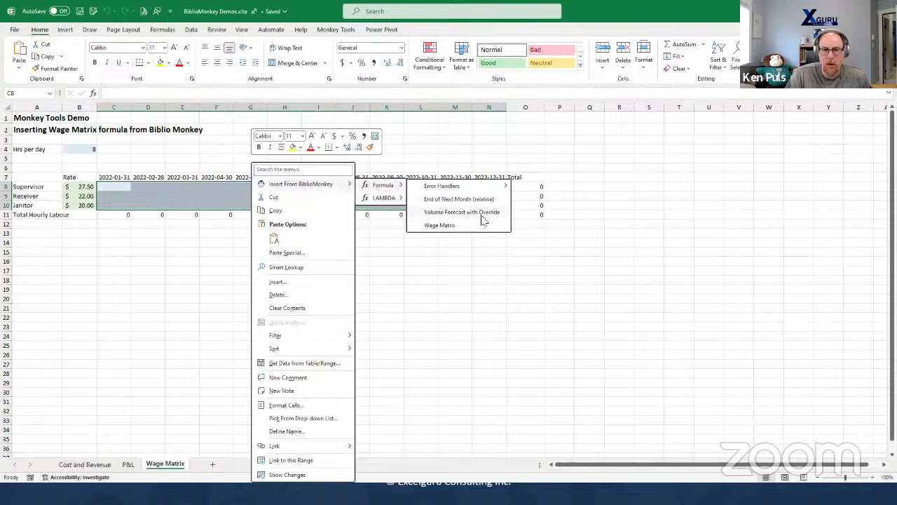
click(440, 225)
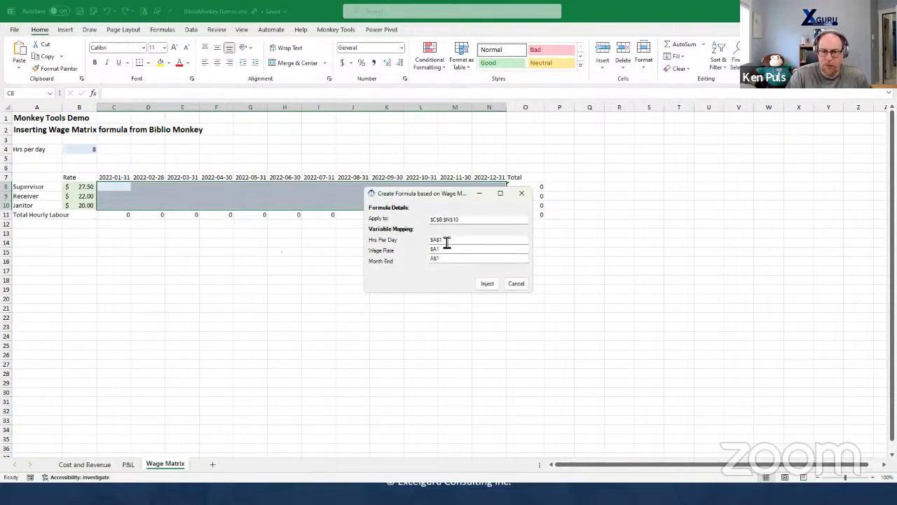
click(450, 241)
drag(449, 240, 410, 243)
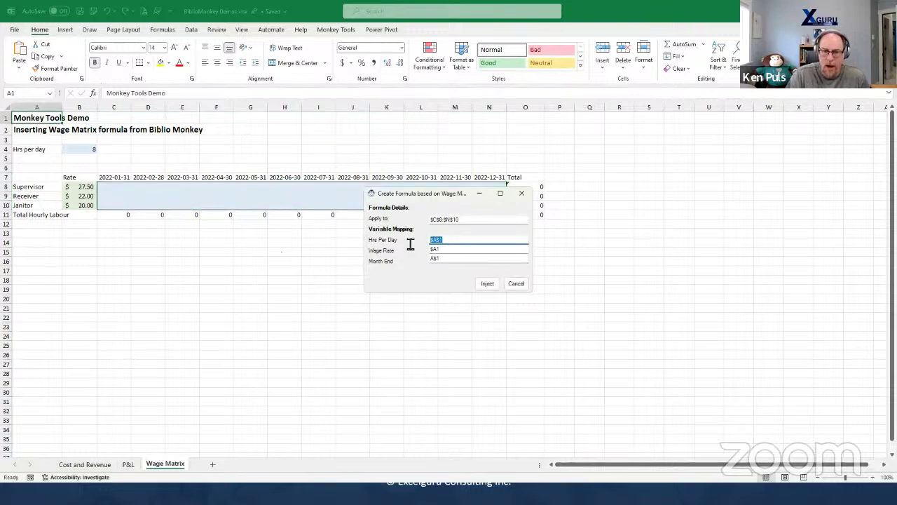
click(89, 150)
click(444, 250)
drag(426, 253, 408, 305)
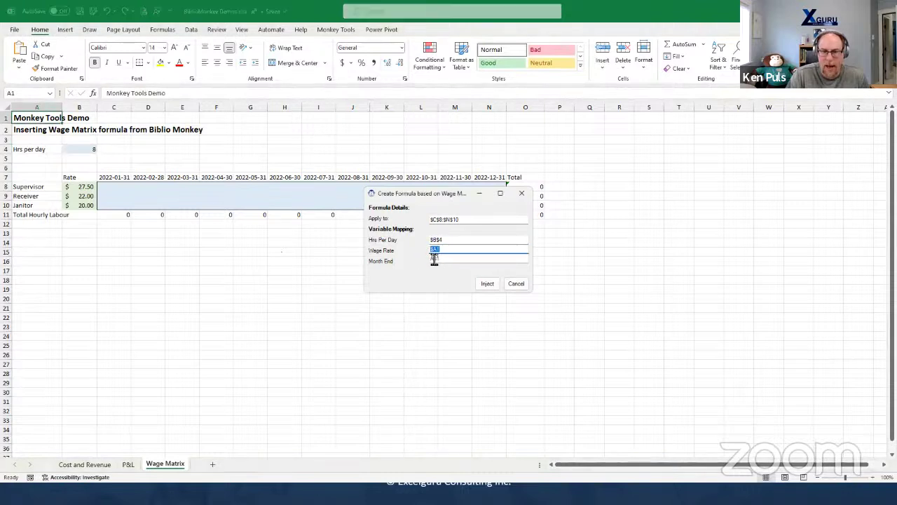
click(79, 188)
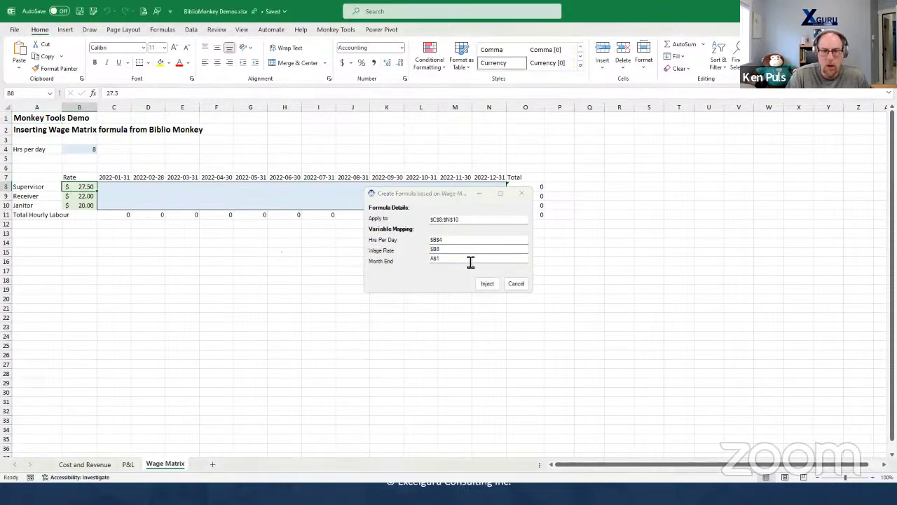
click(449, 260)
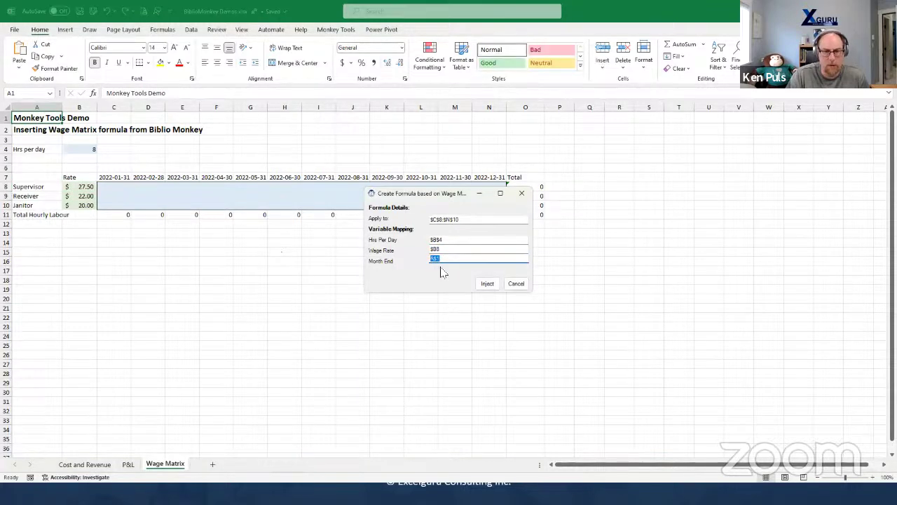
click(109, 178)
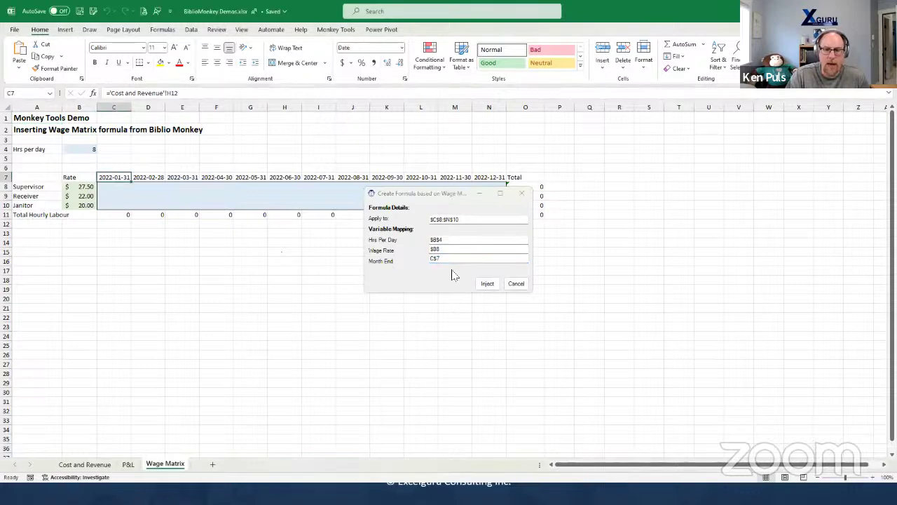
click(487, 284)
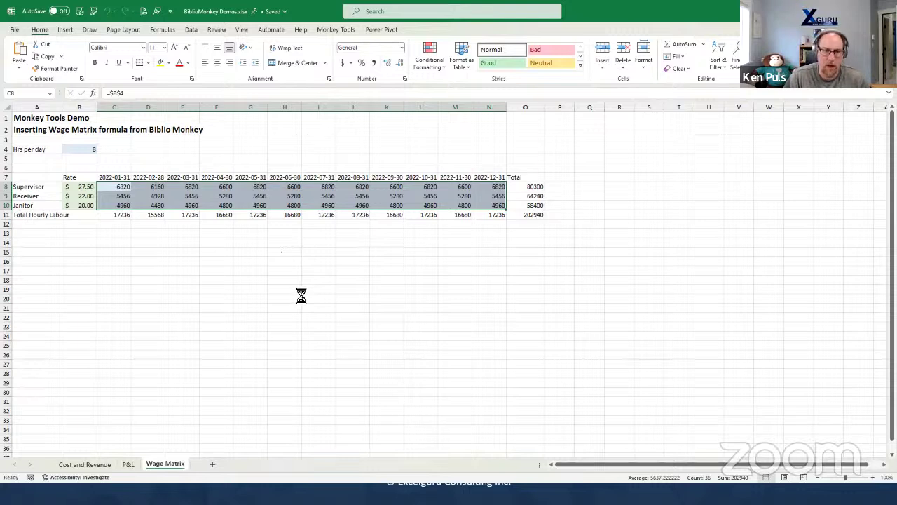
Inject the BiblioMonkey LAMBDA L_WorksheetName into the workbook from cell B15, keeping its stored name
right_click(83, 253)
mouse_move(130, 184)
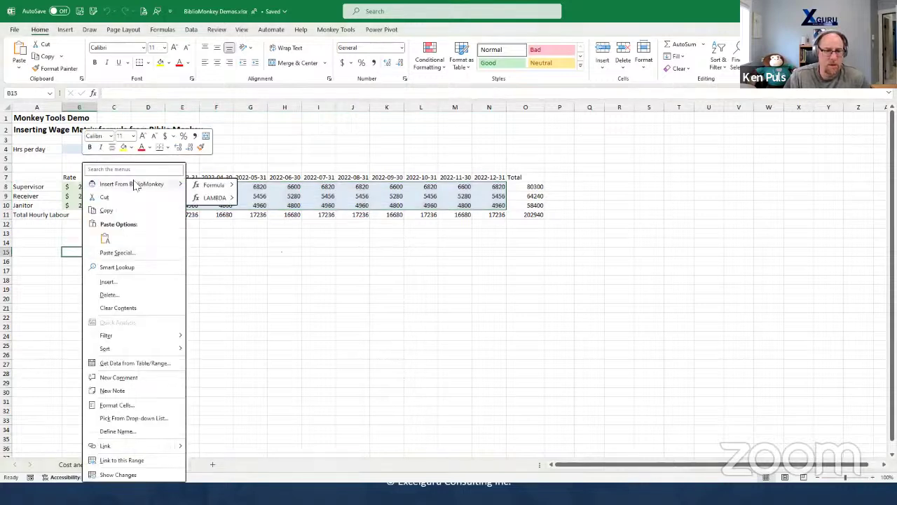
mouse_move(209, 199)
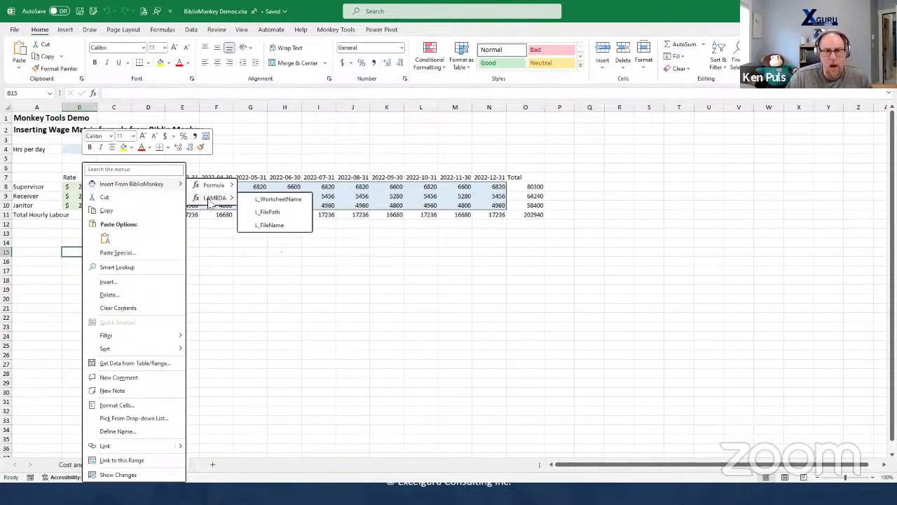
click(295, 201)
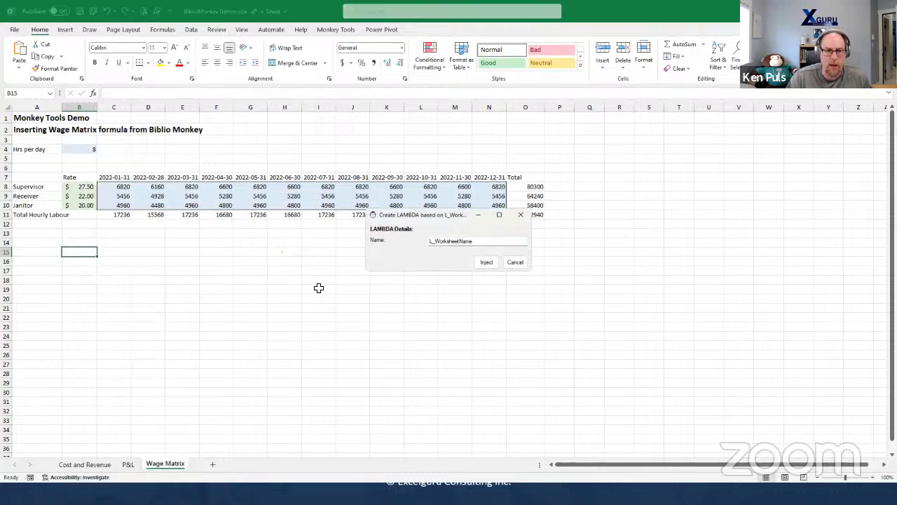
click(488, 262)
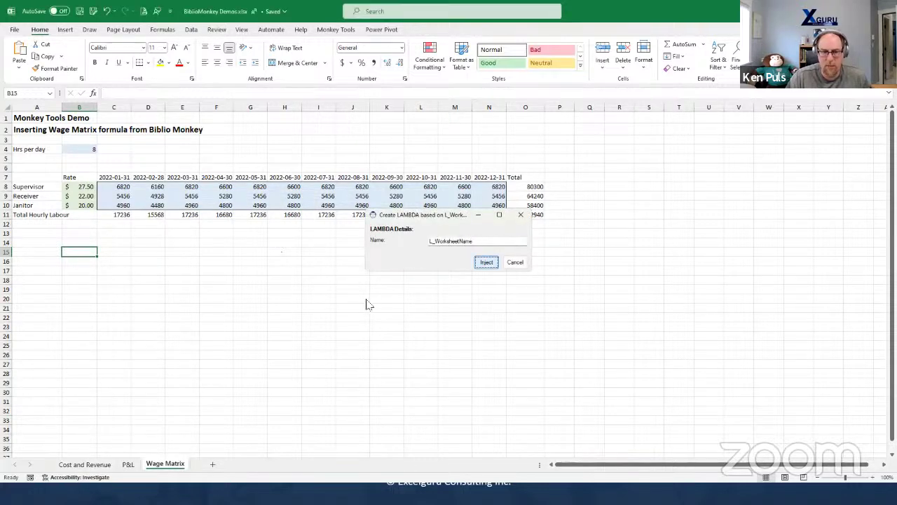
Enter =L_WorksheetName(A1) in cell B15 of the Wage Matrix sheet
text(=L_)
key(Tab)
text(A1))
key(Return)
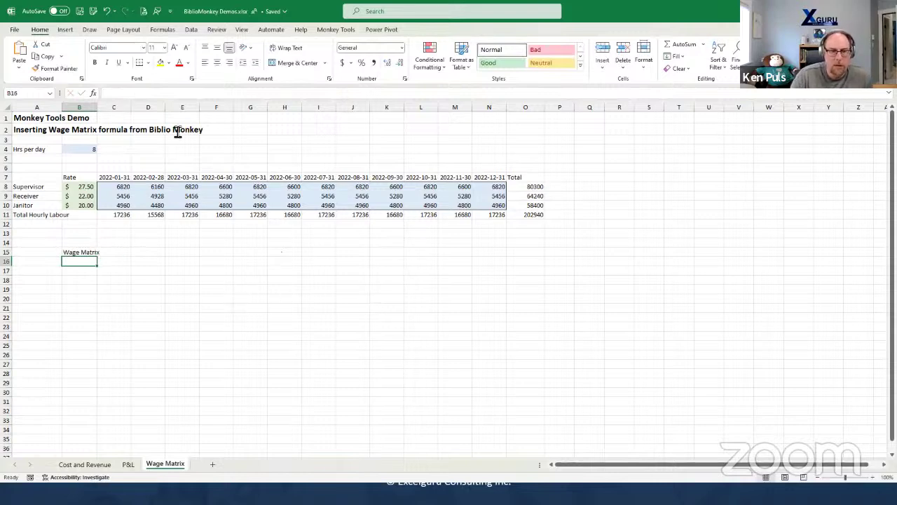
Inspect the definition of the L_WorksheetName LAMBDA among the workbook's defined names, and close the list
click(172, 29)
click(284, 56)
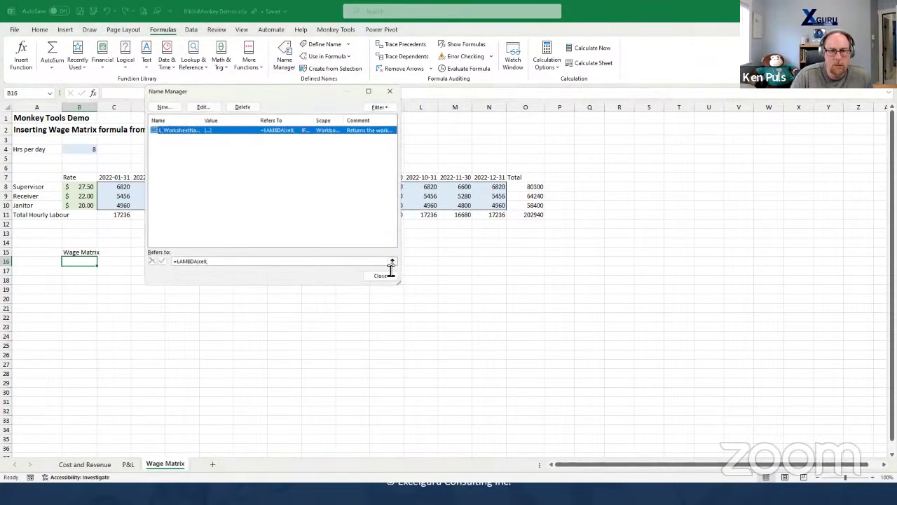
click(391, 91)
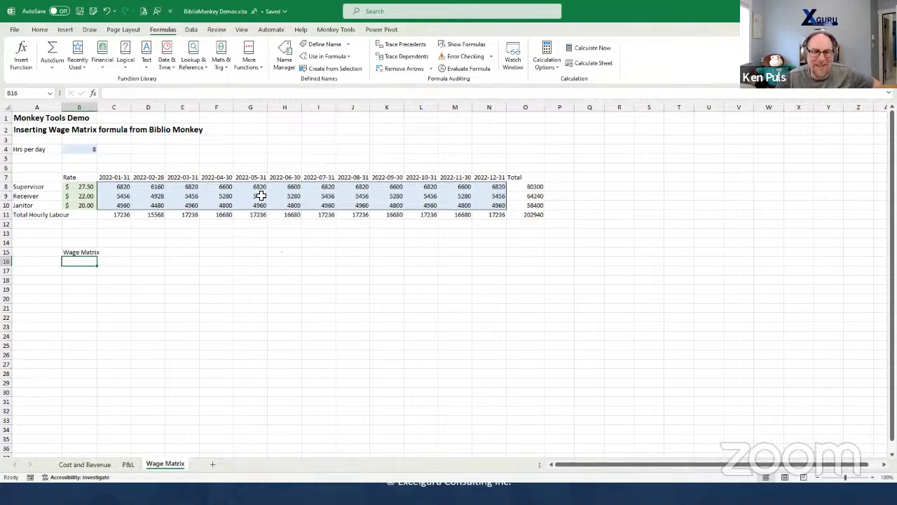
Open the BiblioMonkey library and view the stored L_WorksheetName LAMBDA and the End of Next Month (relative) formula
click(332, 32)
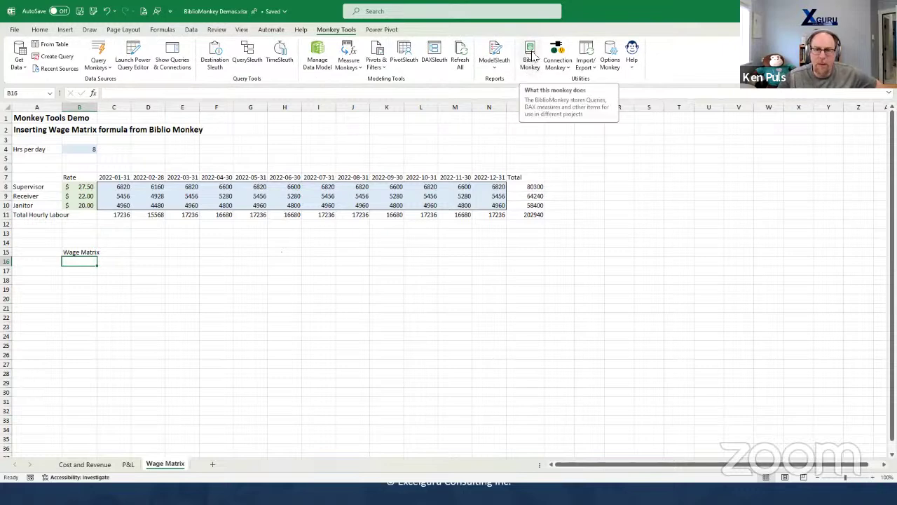
click(530, 56)
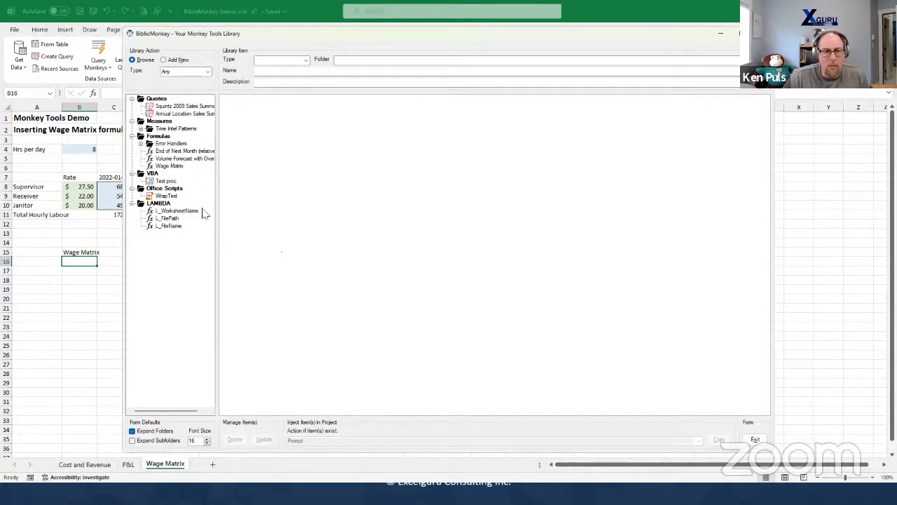
click(181, 211)
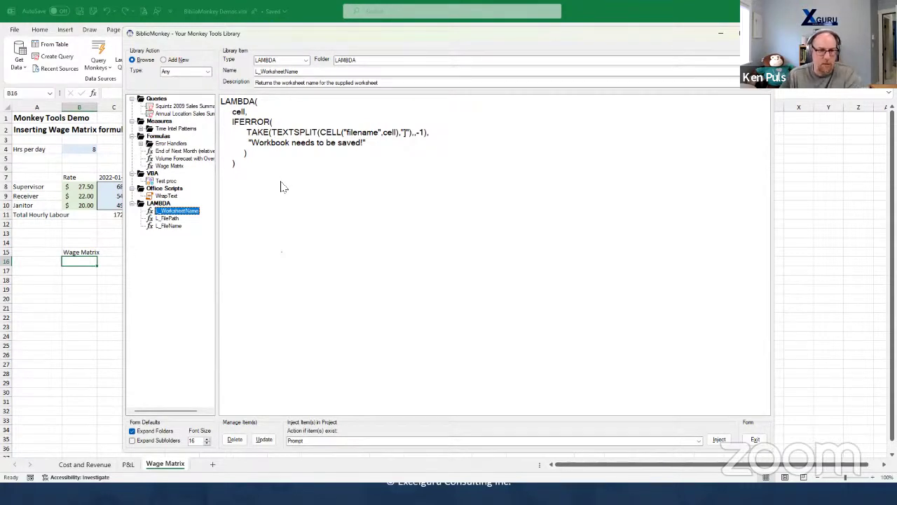
click(176, 152)
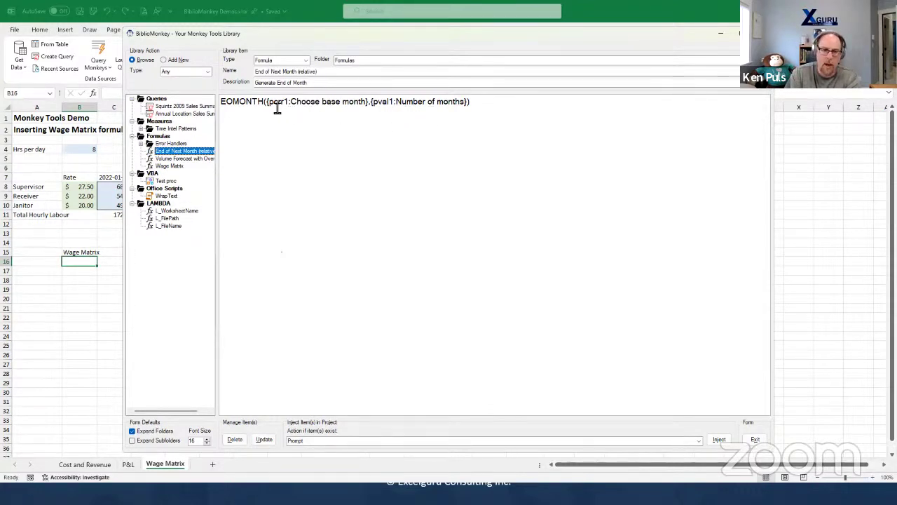
Examine the prompt types offered for the base month tag, open the new prompt for Cell Ref - Fully Relative, and cancel it
drag(268, 101, 370, 104)
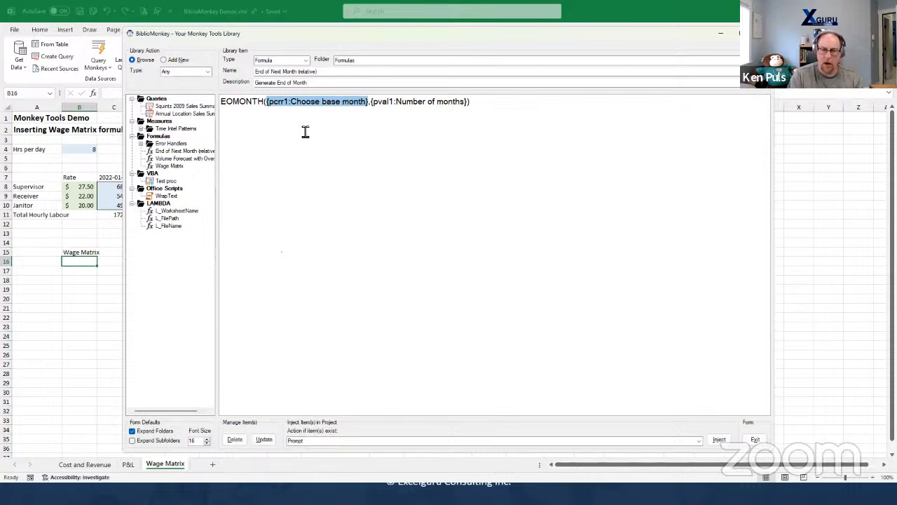
right_click(312, 103)
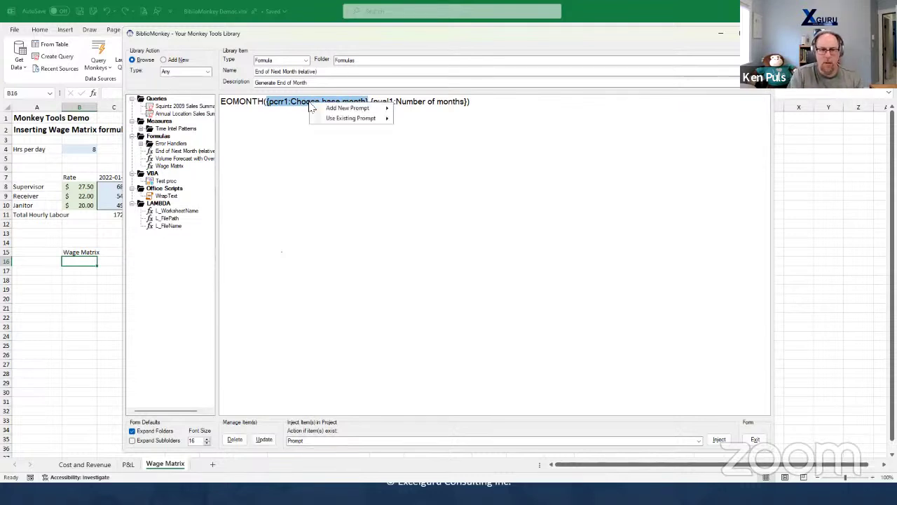
mouse_move(337, 112)
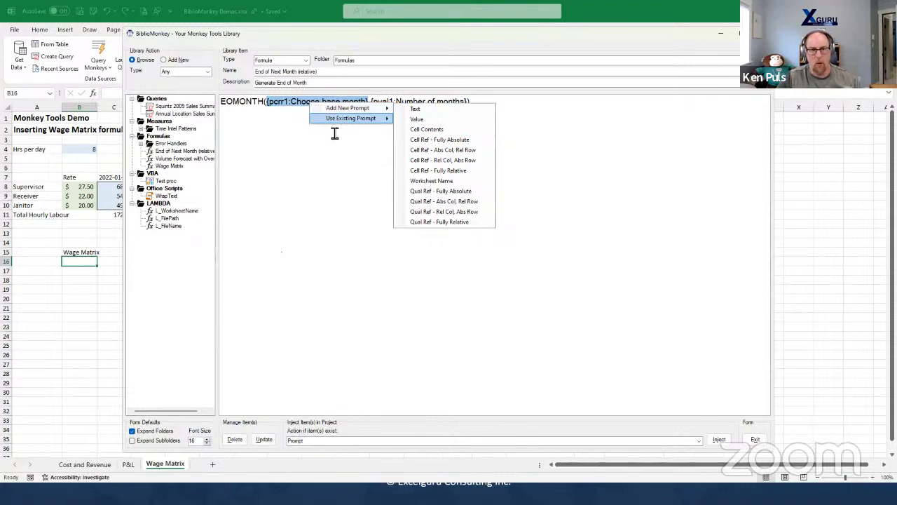
mouse_move(388, 110)
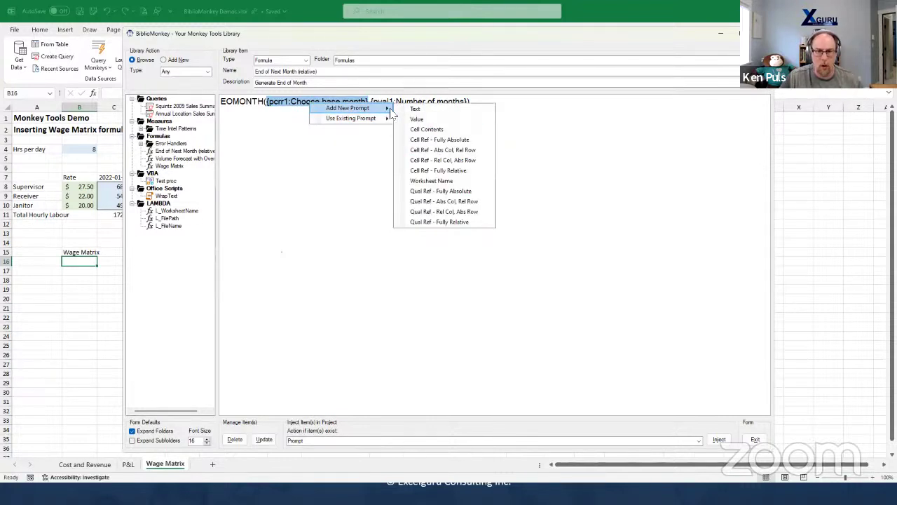
click(469, 172)
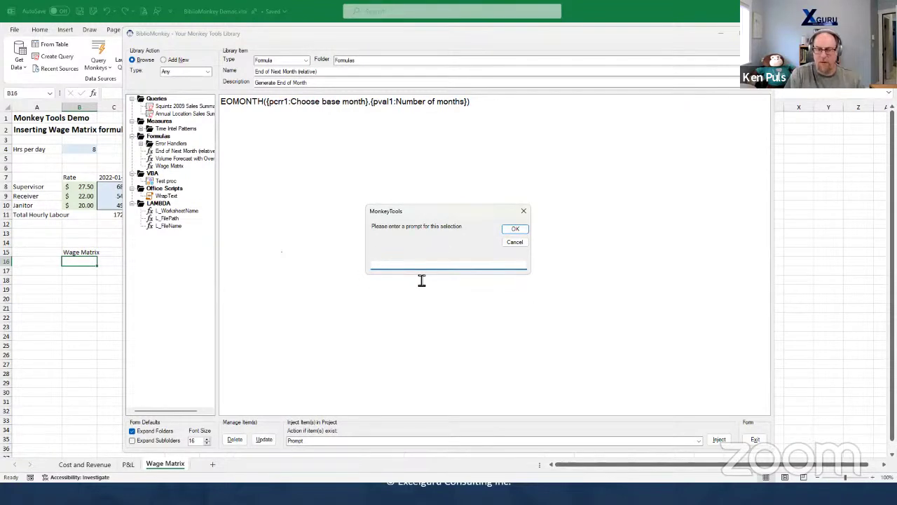
click(515, 242)
click(350, 146)
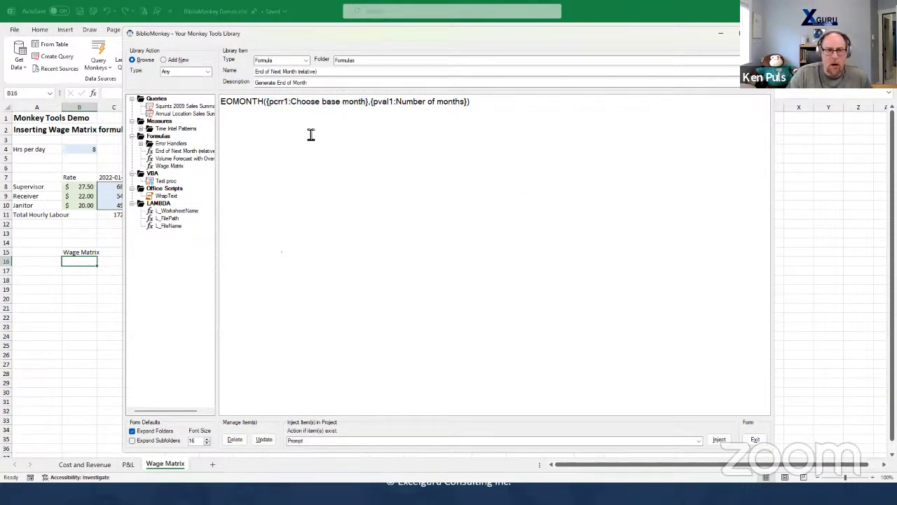
View the stored MTD x Months Prior measure, its repeated Enter Date column tags, and the existing prompts available for reuse
click(140, 128)
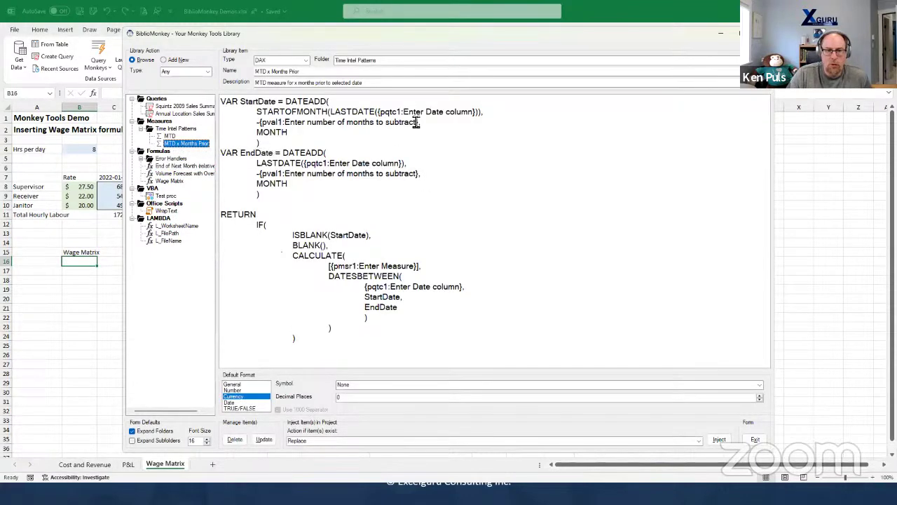
drag(377, 112, 477, 111)
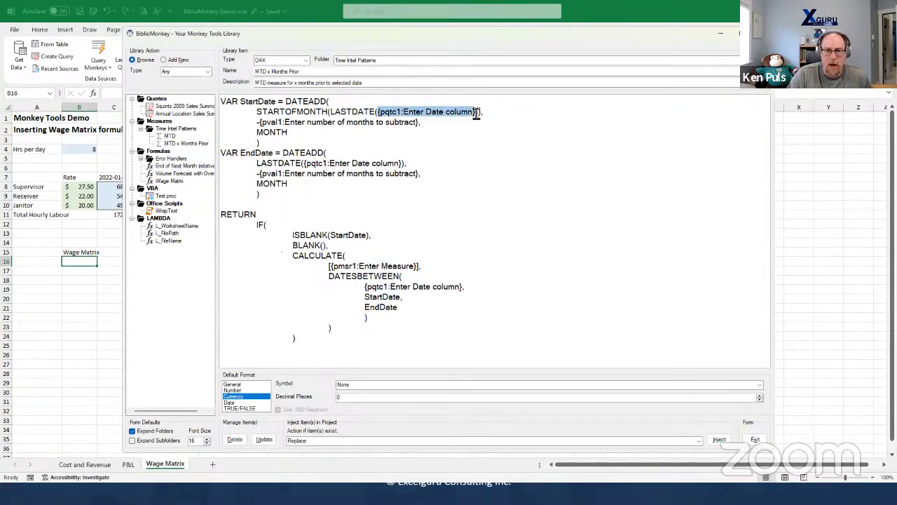
drag(303, 164, 403, 164)
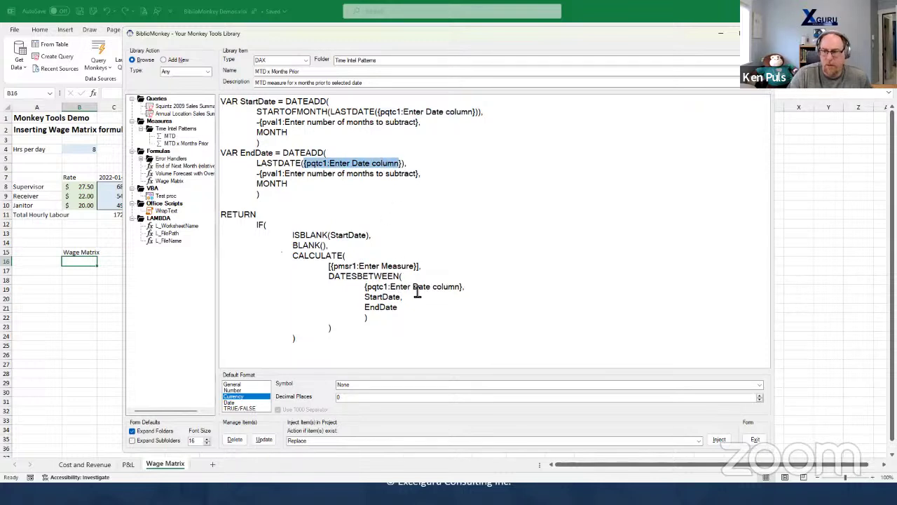
right_click(380, 290)
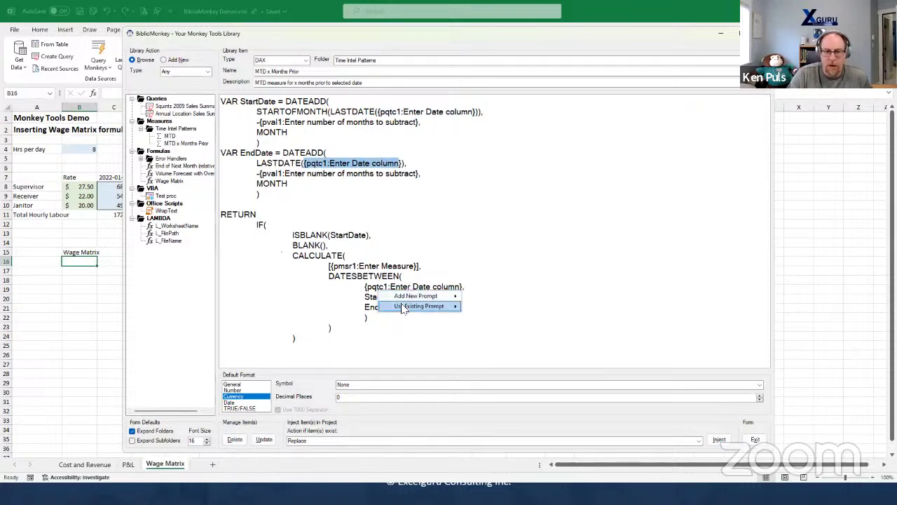
mouse_move(404, 309)
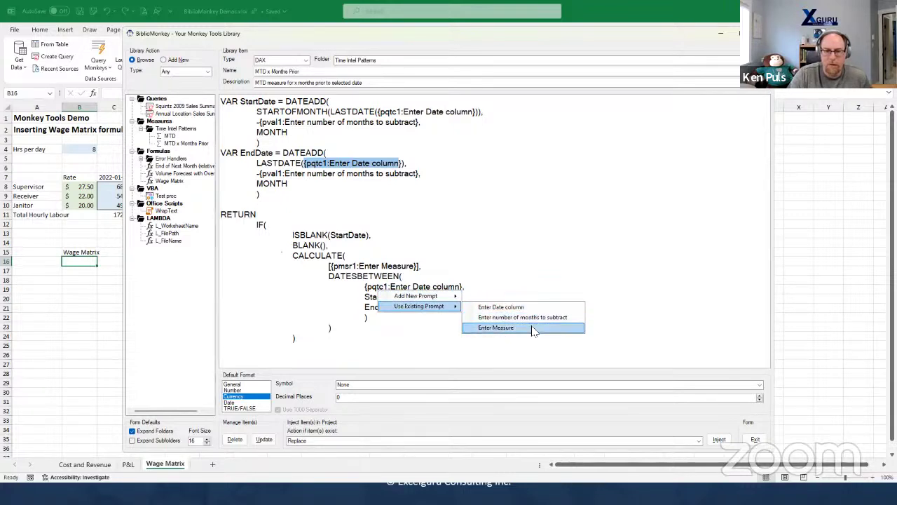
click(502, 253)
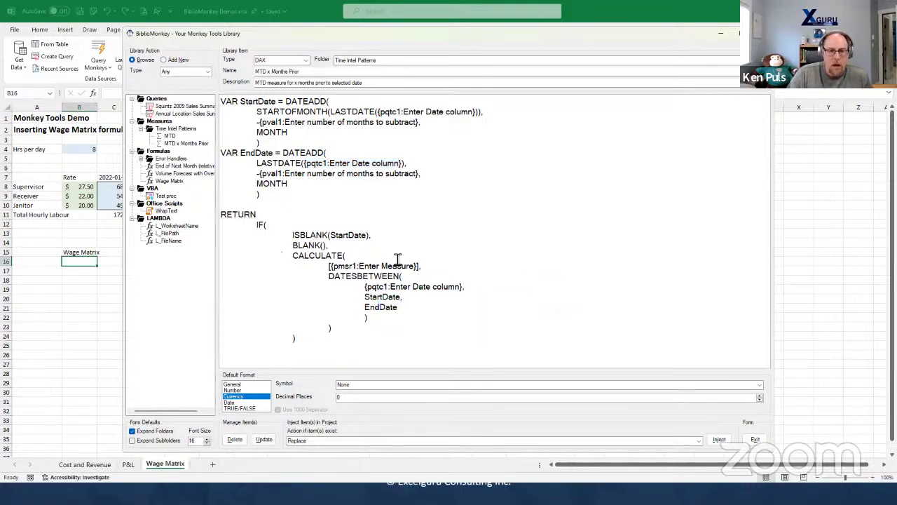
Inspect the measure, column and value tag codes in the MTD x Months Prior measure, and the new prompt types available for DAX
drag(335, 268, 384, 288)
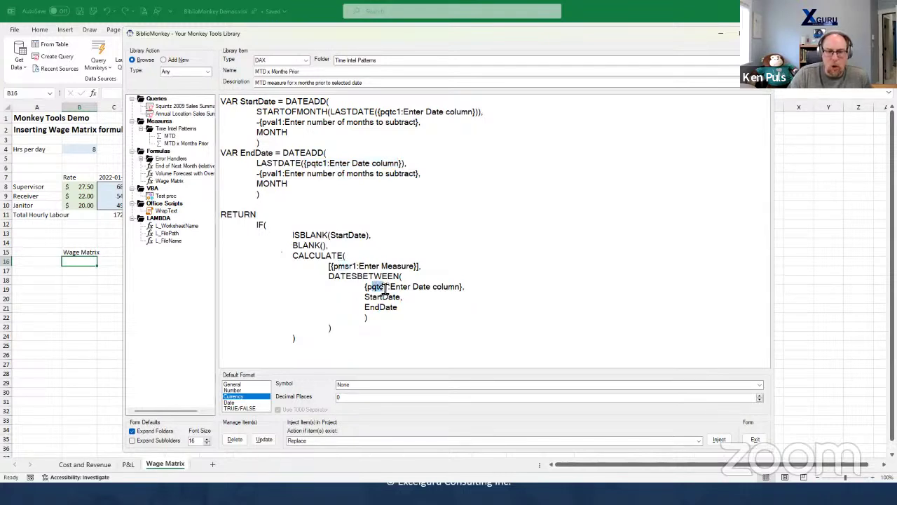
drag(261, 123, 279, 122)
right_click(355, 117)
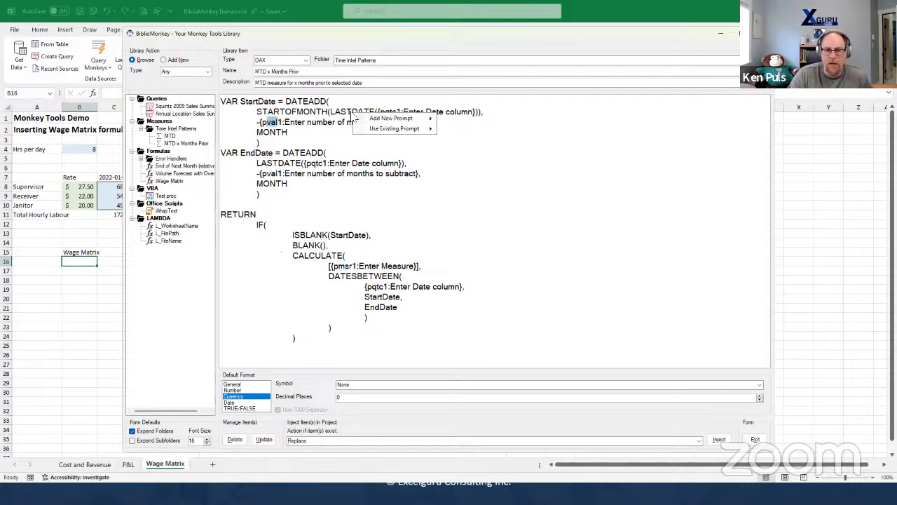
mouse_move(355, 118)
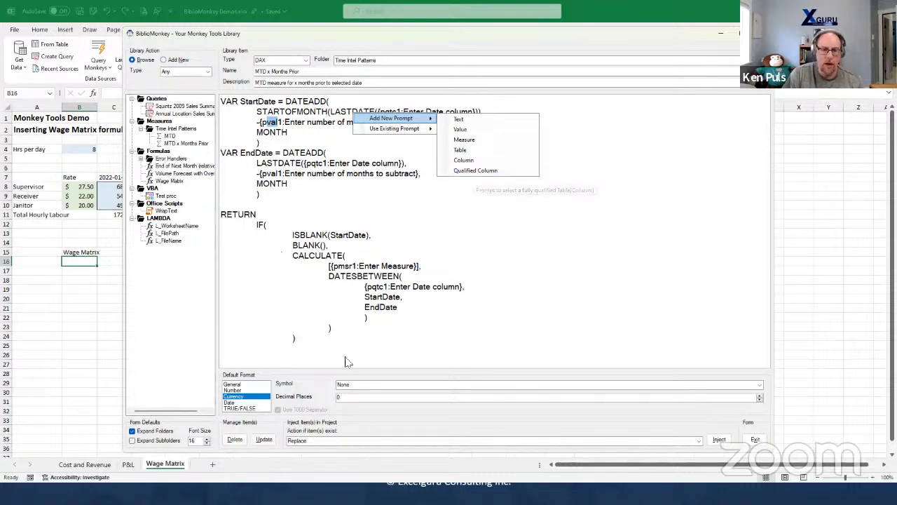
click(444, 226)
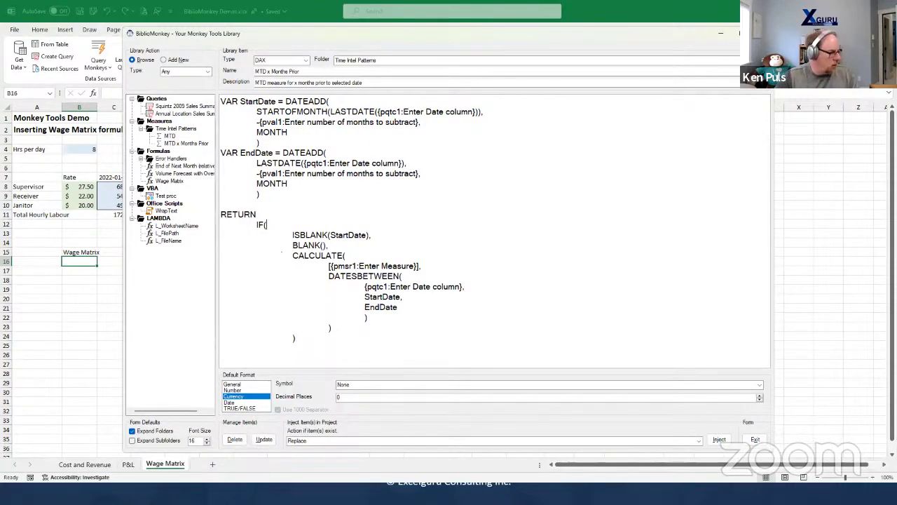
Switch to the web browser, search for monkeytools biblio in a new tab, and open the Biblio Monkey page on monkeytools.ca
key(alt+Tab)
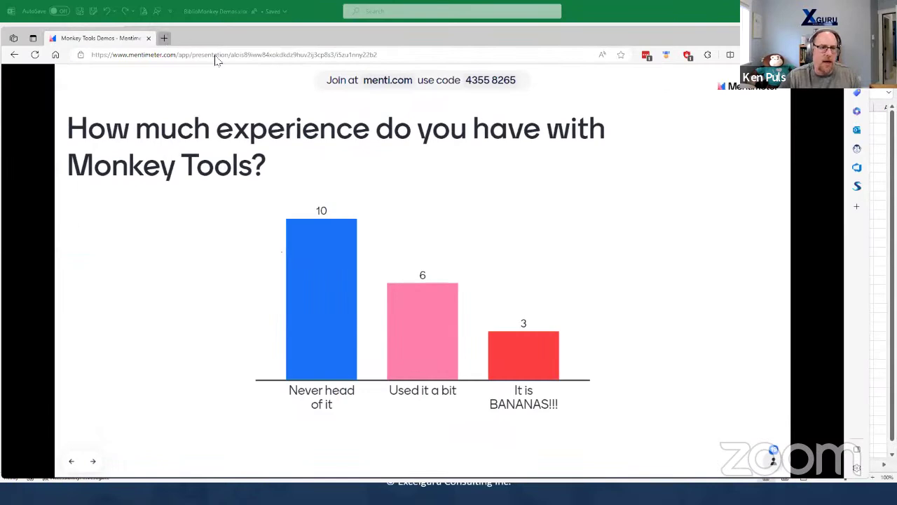
key(ctrl+t)
text(monkey)
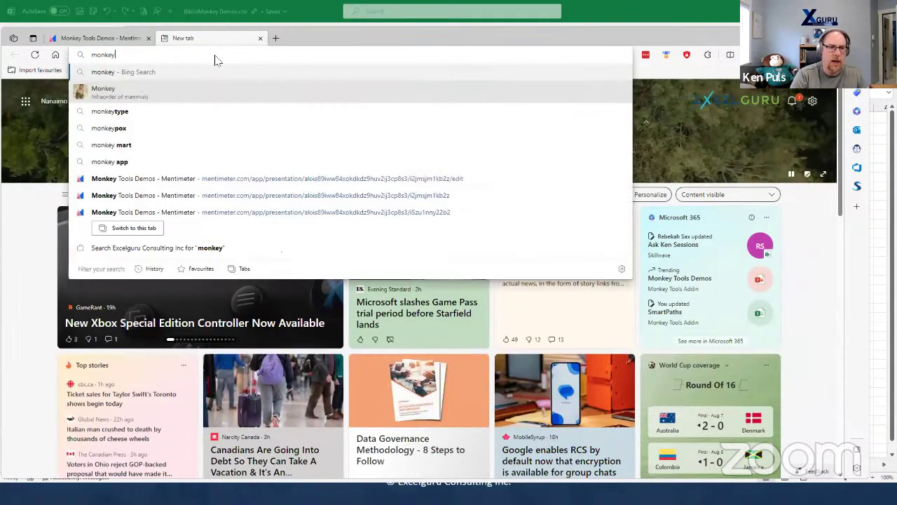
text(tools bibi)
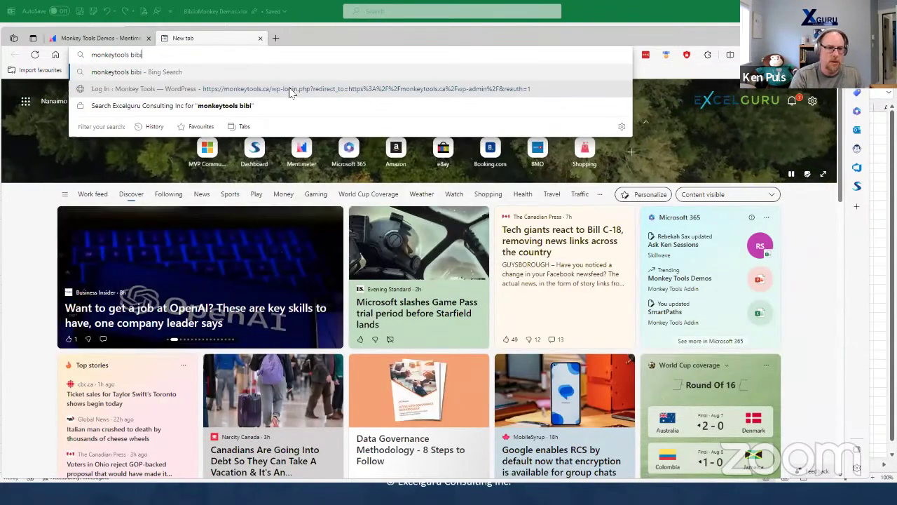
key(BackSpace)
text(lio)
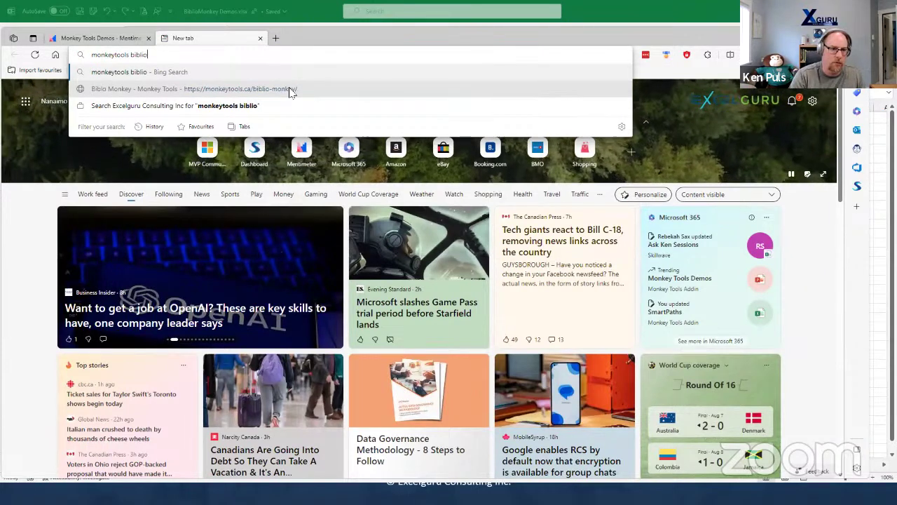
key(Return)
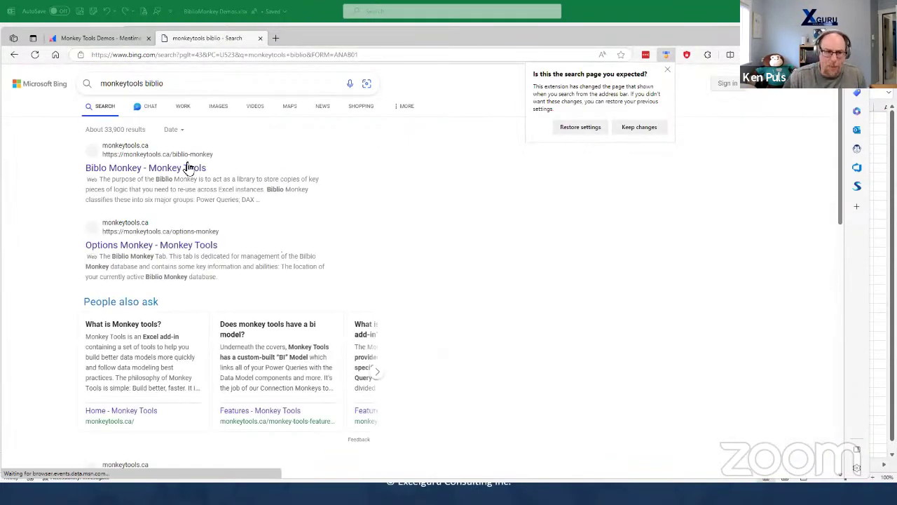
click(242, 178)
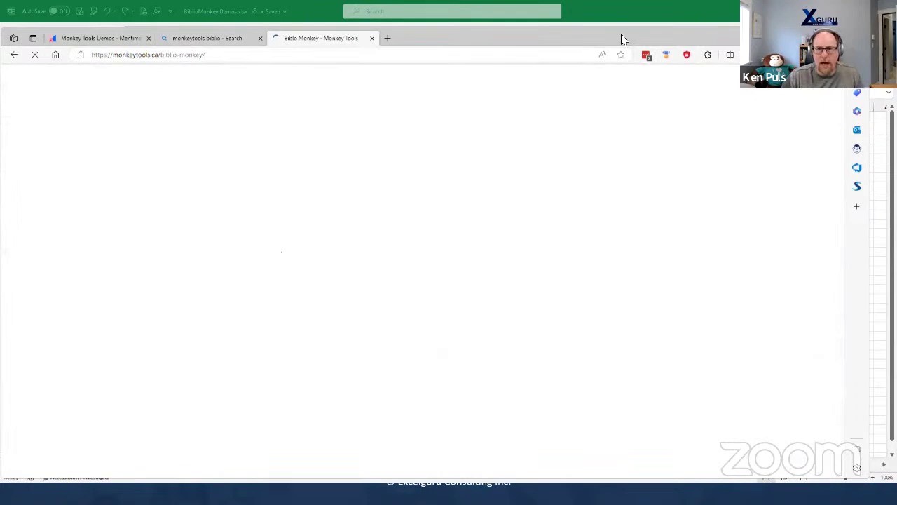
Examine the Biblio Monkey documentation page, including the context menu insertion section, the tag syntax table and the Manual Tagging section
double_click(621, 35)
scroll(491, 242, down, 2)
scroll(429, 248, down, 12)
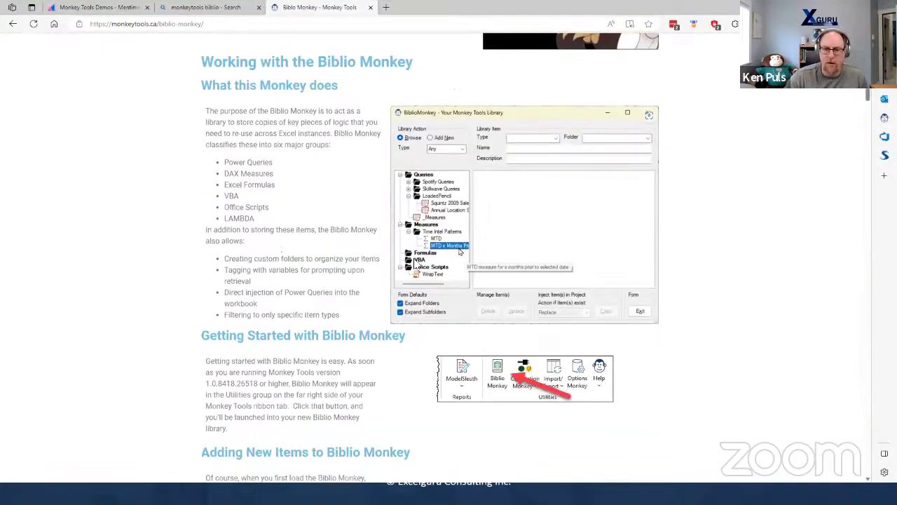
scroll(531, 222, down, 15)
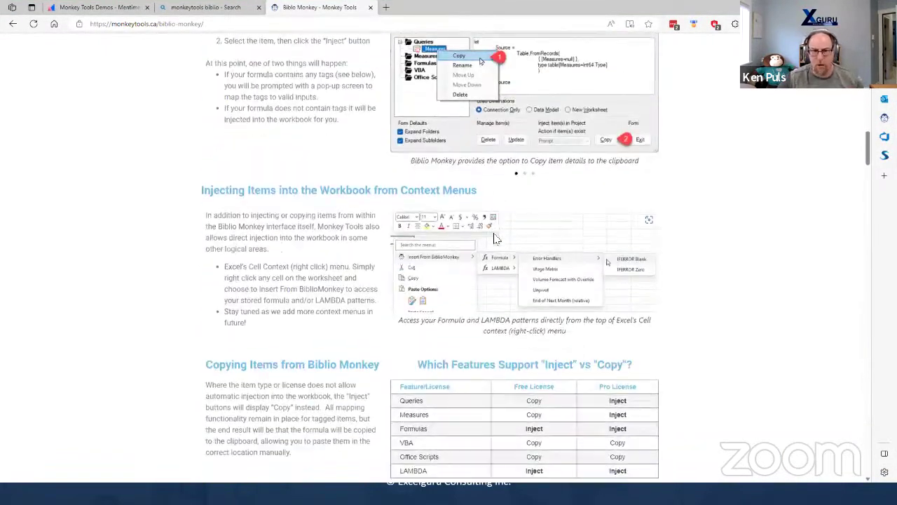
scroll(494, 237, down, 6)
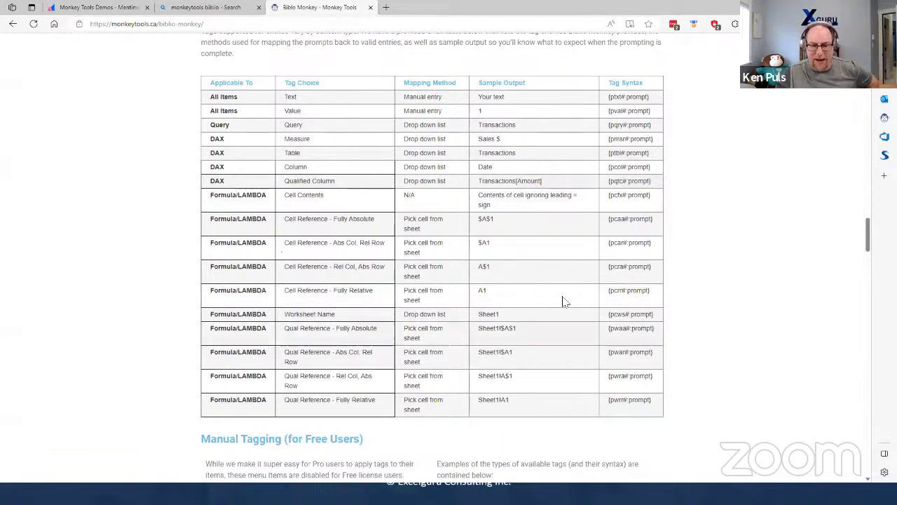
scroll(553, 294, down, 4)
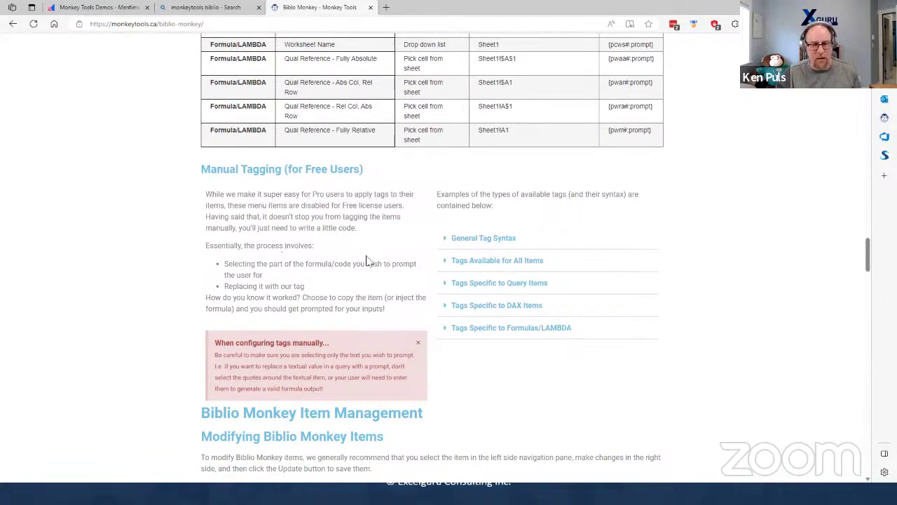
scroll(366, 262, up, 2)
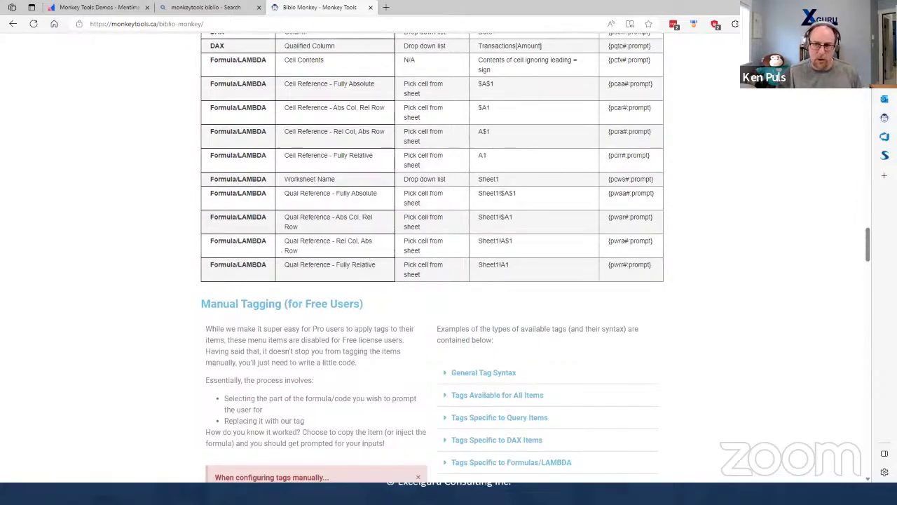
Switch back to BiblioMonkey in Excel and inject the stored Squintz 2009 Sales Summary query, loading it to the Data Model
key(alt+Tab)
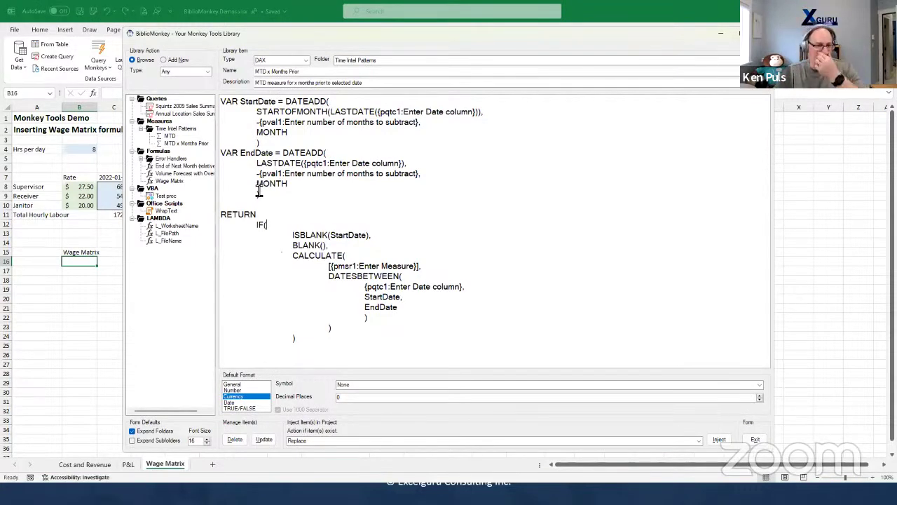
click(187, 106)
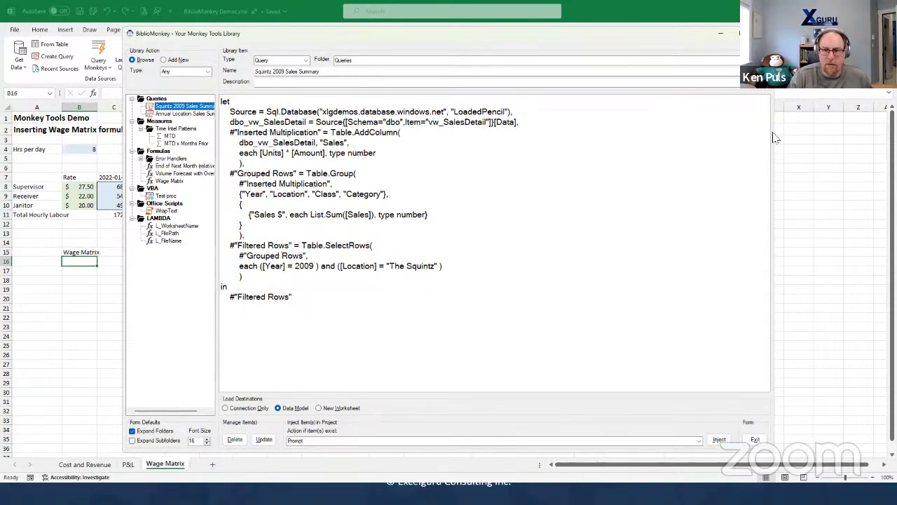
drag(776, 133, 592, 144)
click(560, 438)
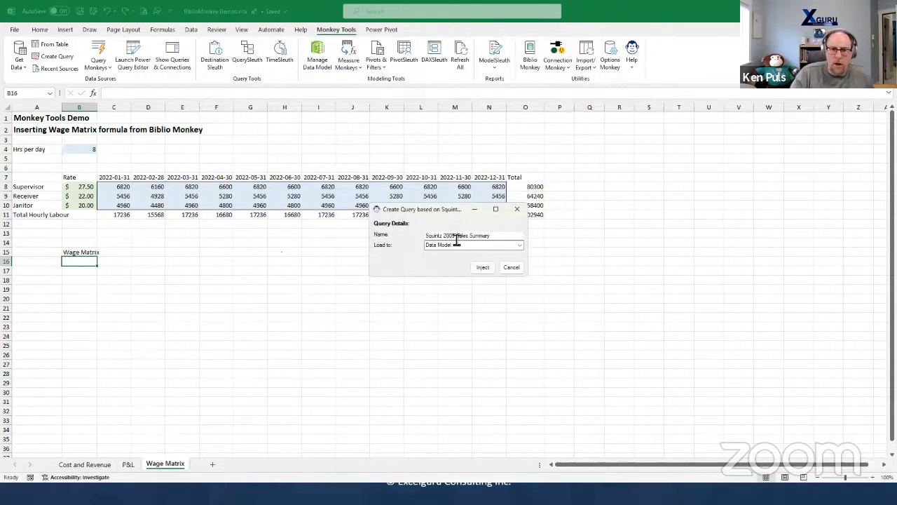
click(482, 267)
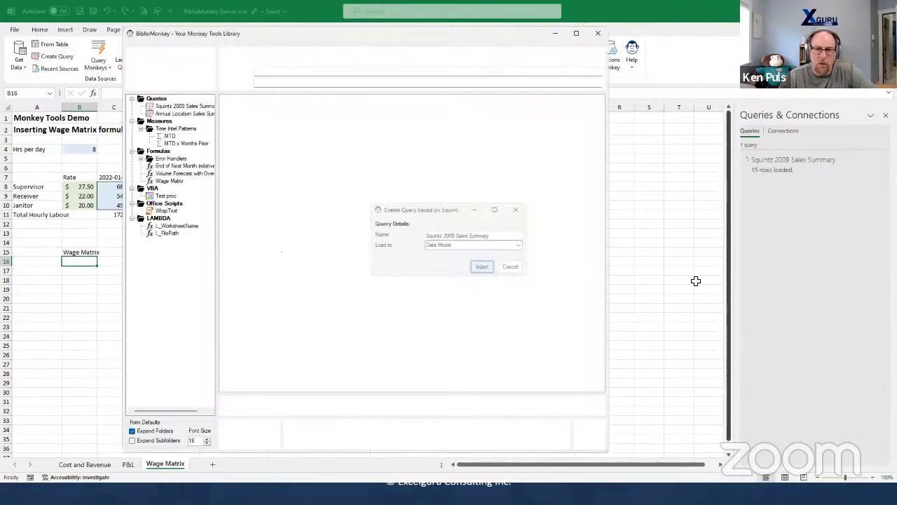
Preview the data of the injected Squintz 2009 Sales Summary query and close the preview
right_click(774, 167)
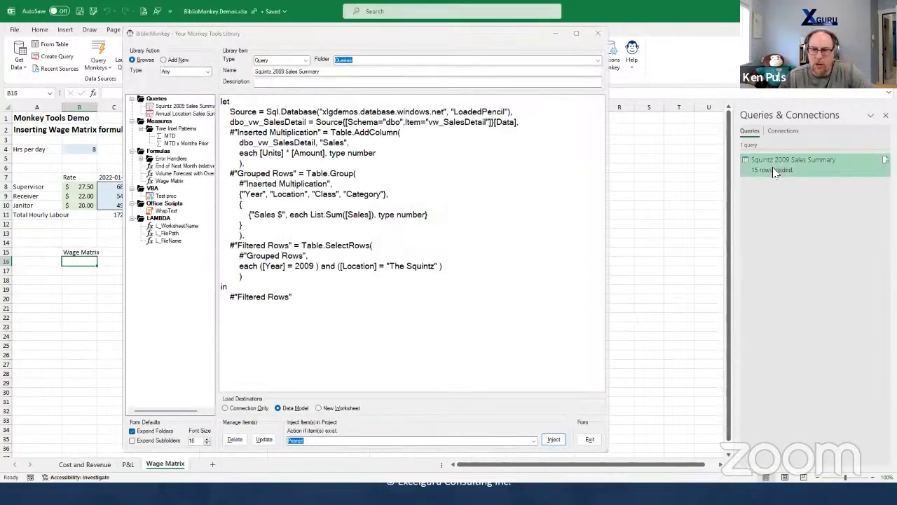
click(807, 346)
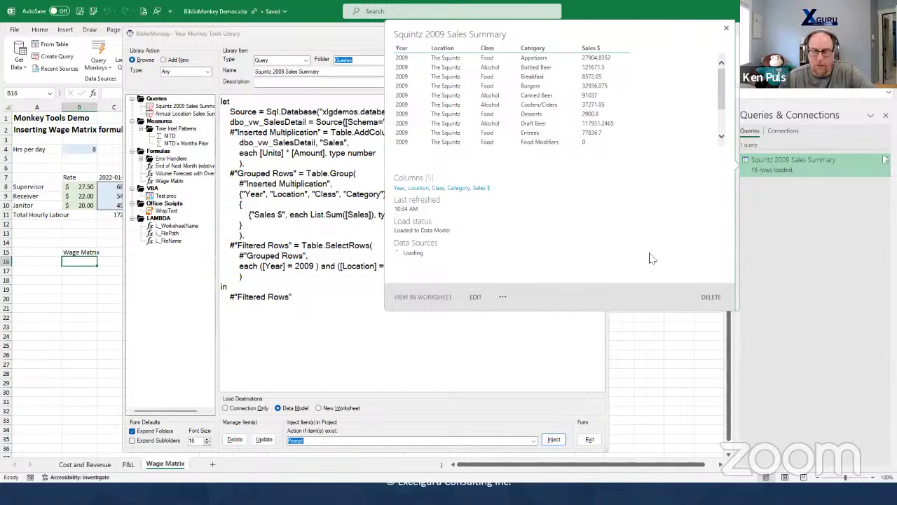
click(726, 30)
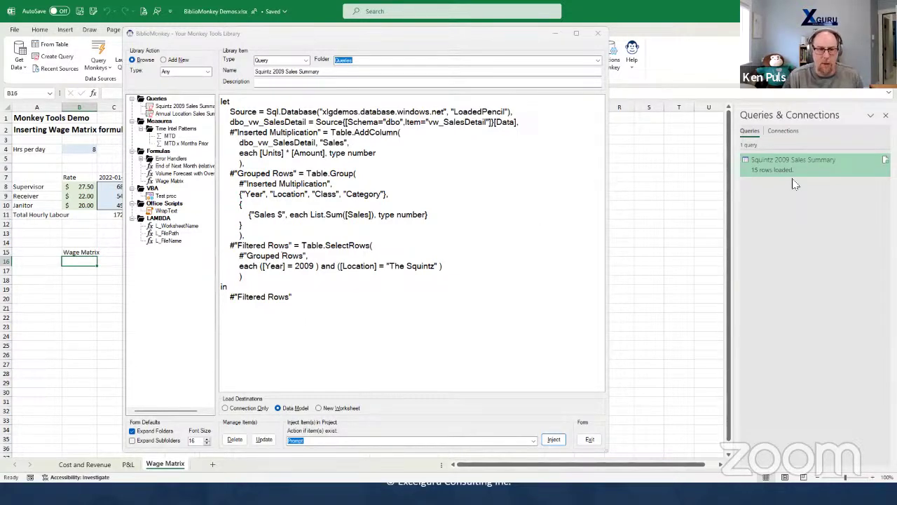
Replace the code of the stored Annual Location Sales Summary query with a copy of the Squintz 2009 Sales Summary code and update it
click(321, 306)
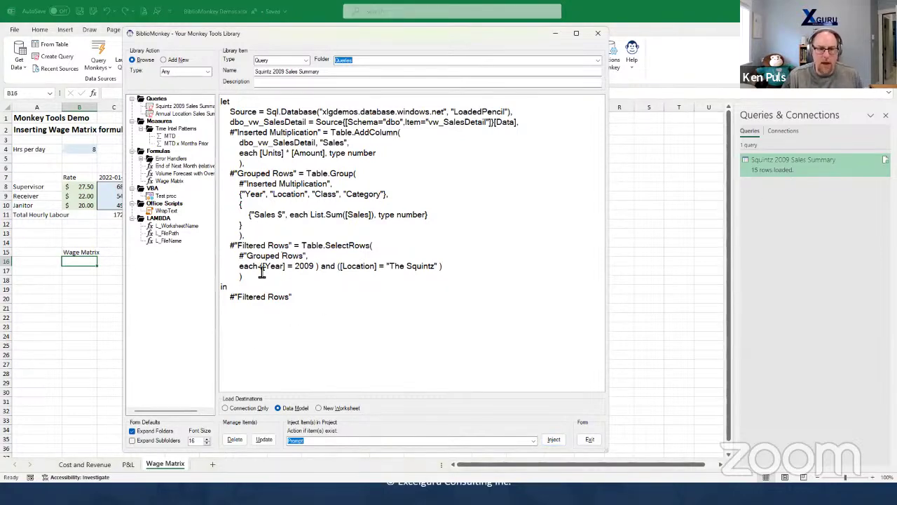
drag(311, 303, 254, 96)
key(ctrl+c)
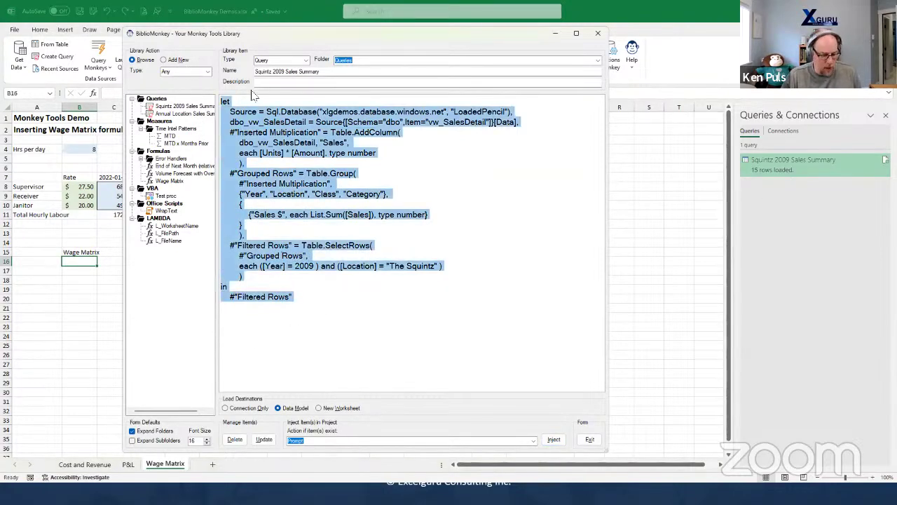
click(175, 115)
click(436, 215)
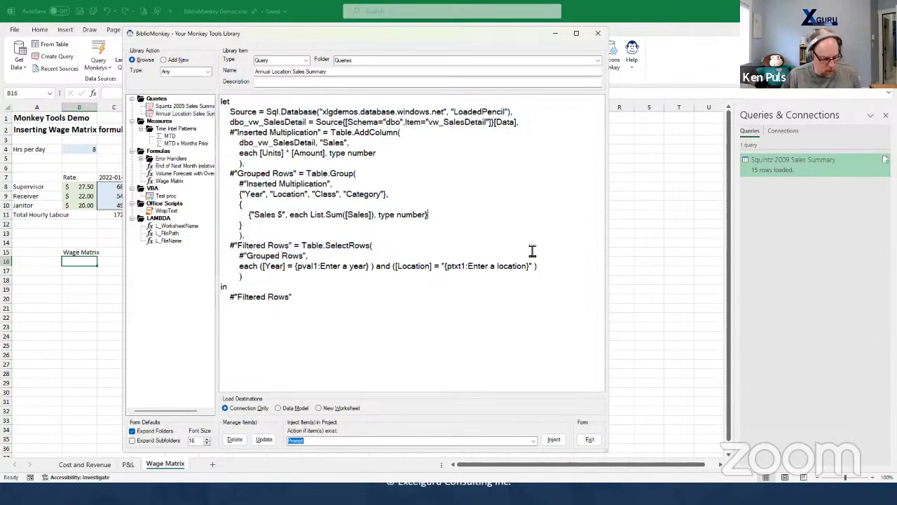
key(ctrl+a)
key(ctrl+v)
click(264, 438)
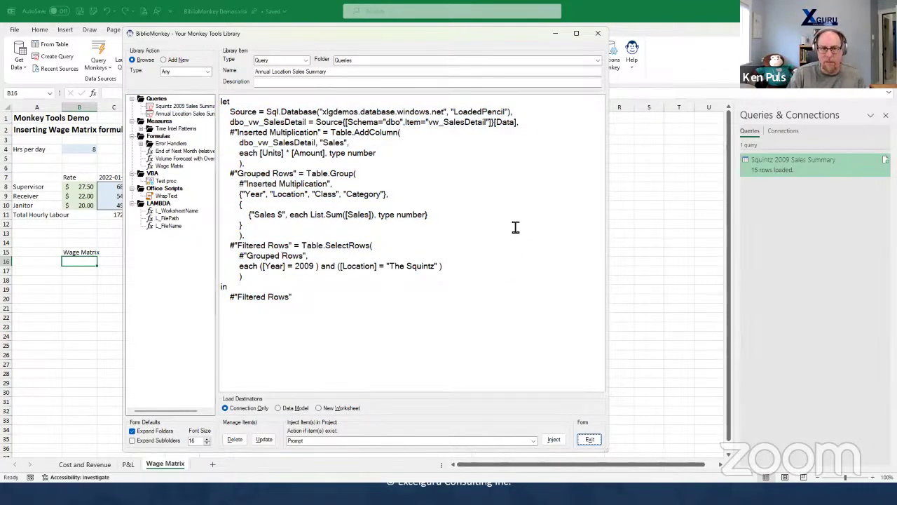
Replace the year 2009 in the Annual Location Sales Summary filter with a new Text prompt reading "Enter a year"
double_click(304, 270)
drag(306, 272, 313, 274)
right_click(312, 271)
mouse_move(328, 275)
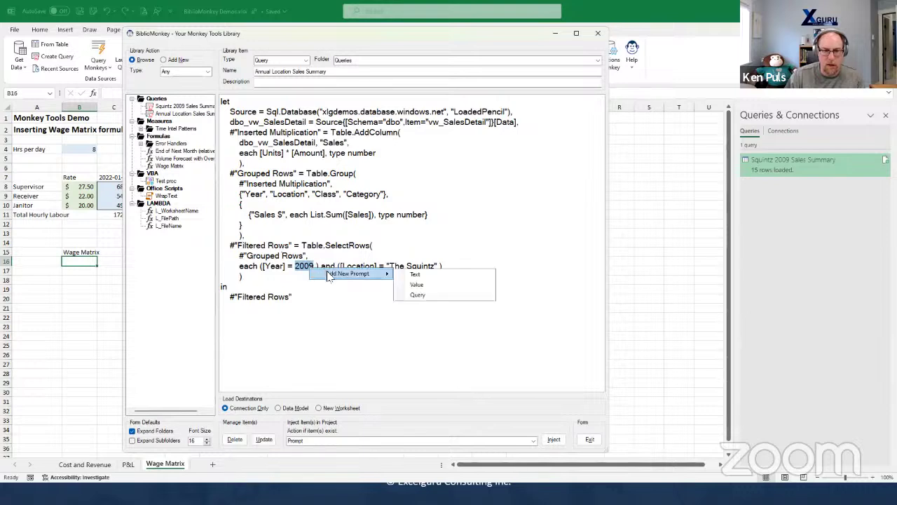
click(433, 284)
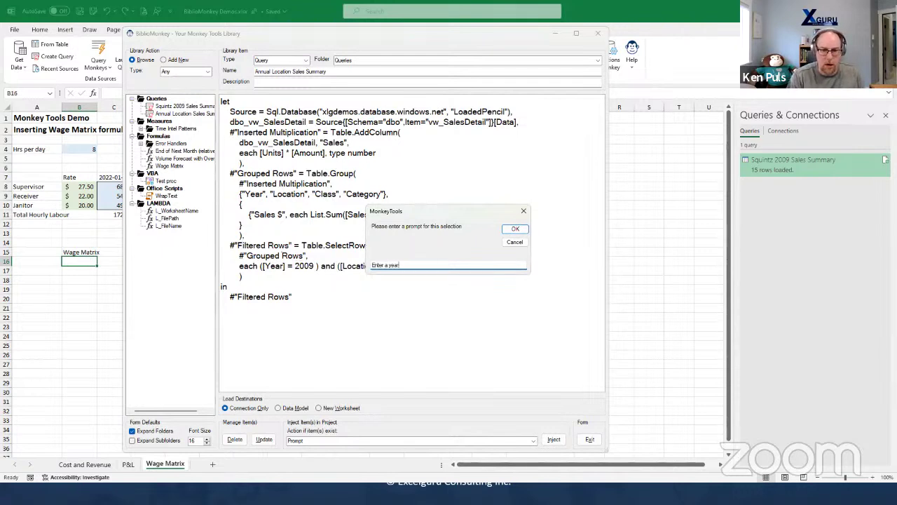
text(Enter a year)
click(515, 229)
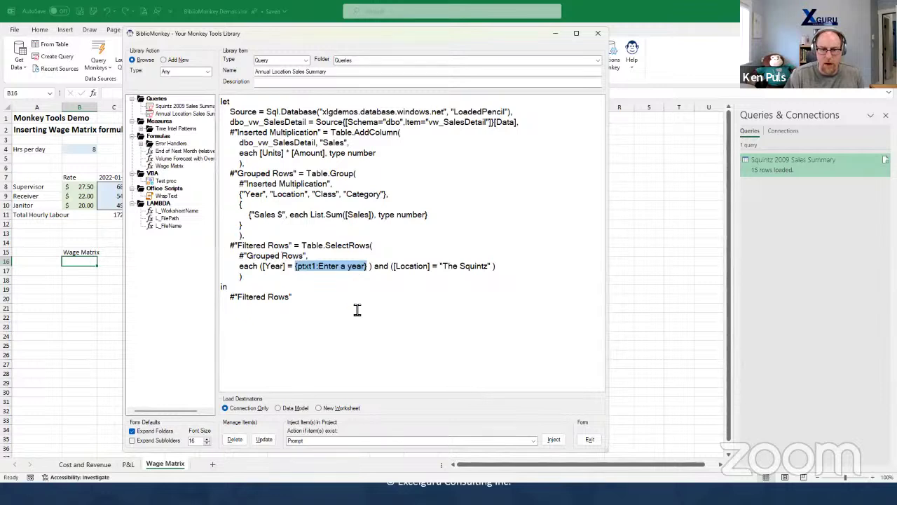
Replace The Squintz inside the location quotes with a new Text prompt reading "Enter a location" and update the stored query
click(441, 268)
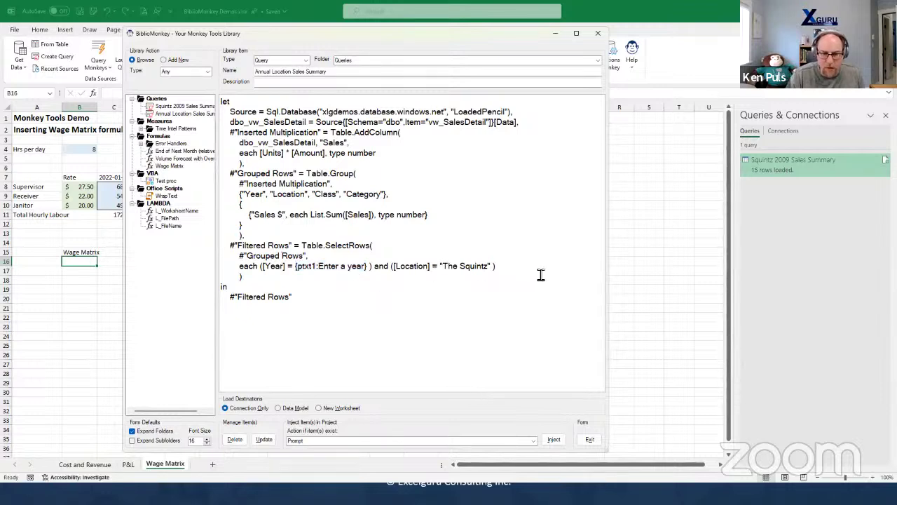
key(shift+Right)
key(shift+Right)
key(shift+Right)
key(shift+Right)
key(shift+Right)
key(shift+Right)
key(shift+Right)
key(shift+Right)
key(shift+Right)
key(shift+Right)
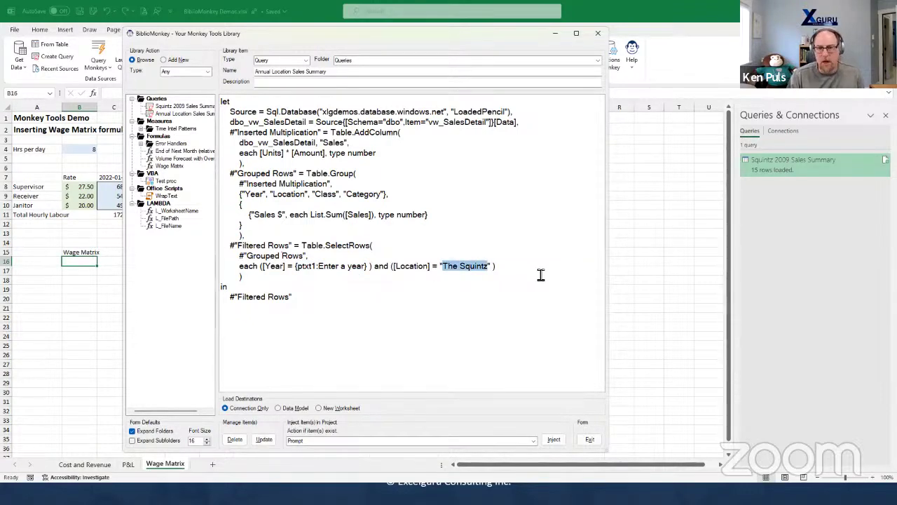
right_click(482, 266)
mouse_move(493, 271)
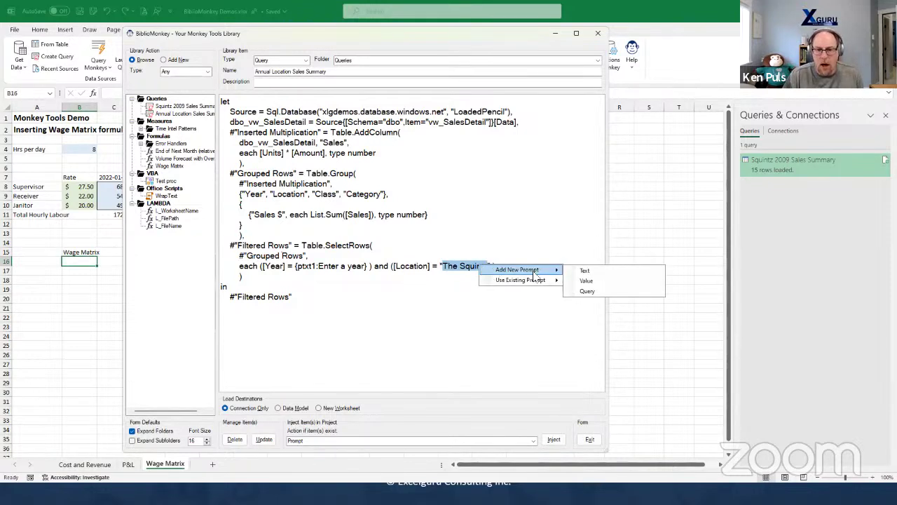
click(586, 271)
text(Enter a f)
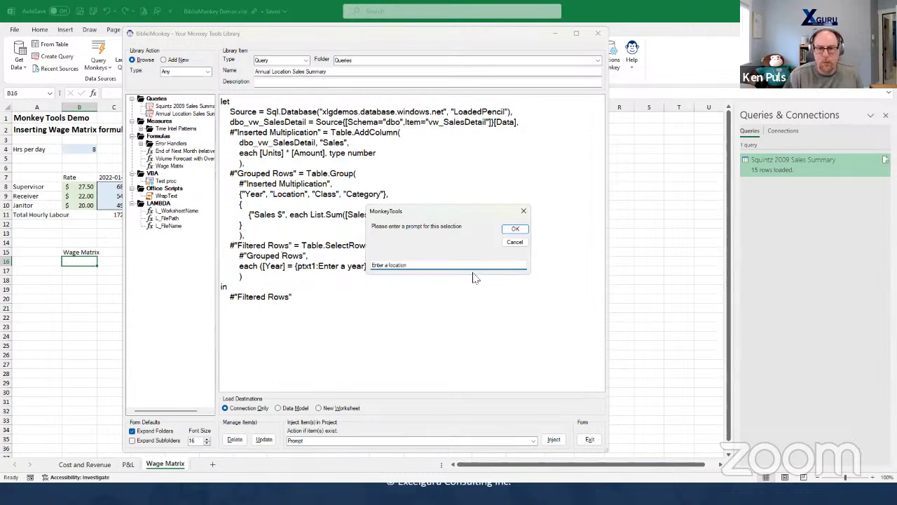
click(515, 230)
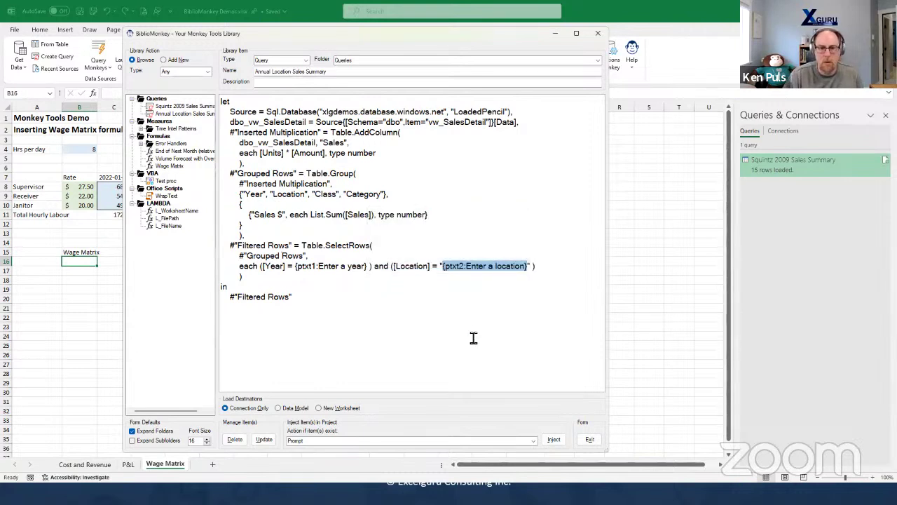
click(265, 439)
Inject the Annual Location Sales Summary query as Connection Only, with year 2013 and location Tax Evader
click(552, 438)
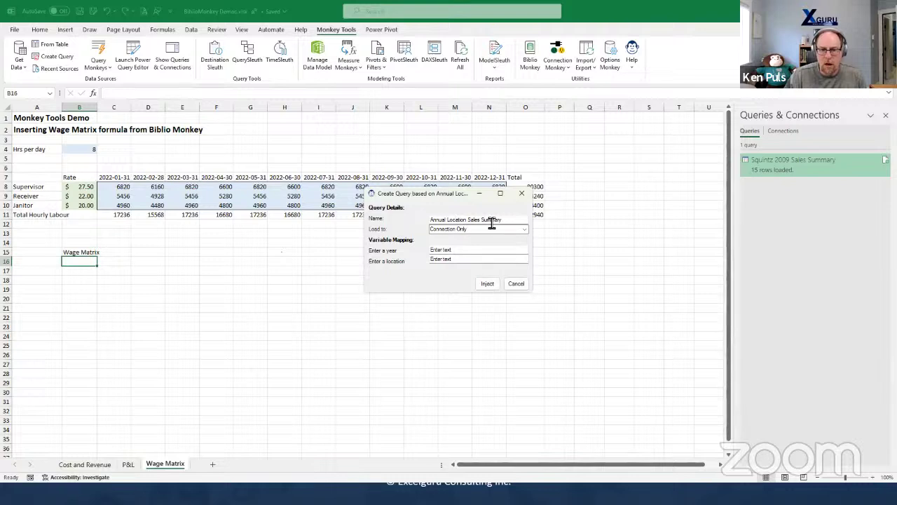
click(470, 250)
drag(425, 250, 606, 215)
text(2013)
key(Tab)
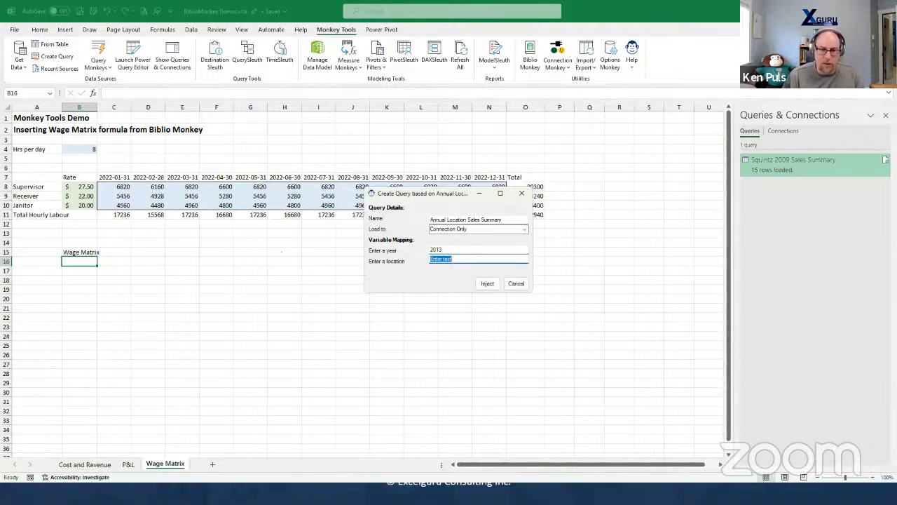
text(Tax Eval)
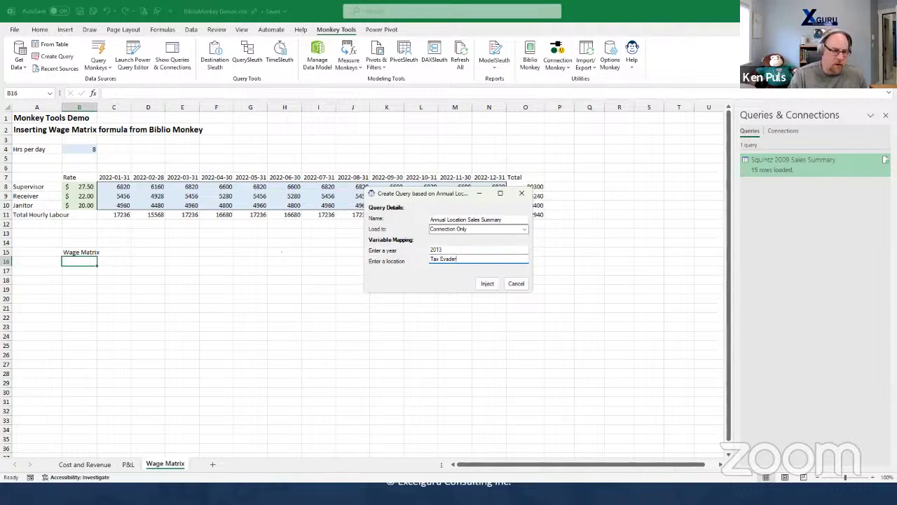
click(487, 283)
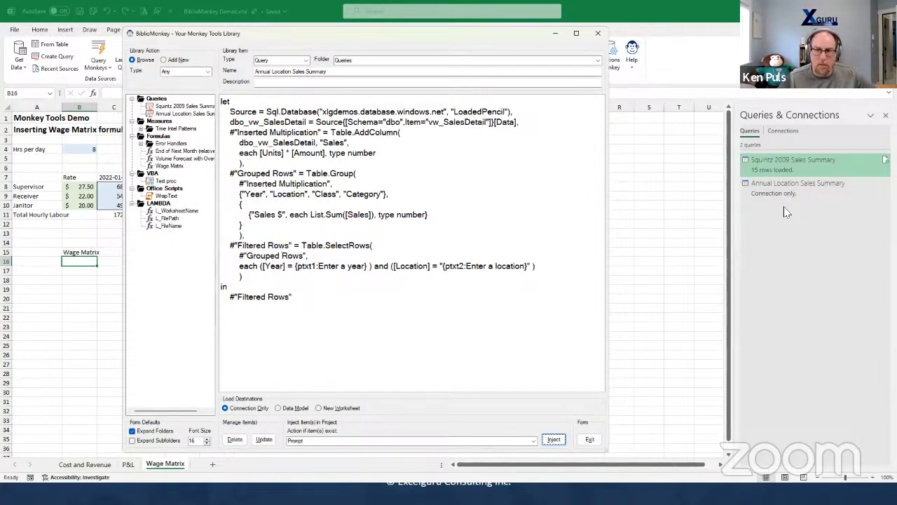
Preview the data of the injected Annual Location Sales Summary query and dismiss the preview
right_click(767, 190)
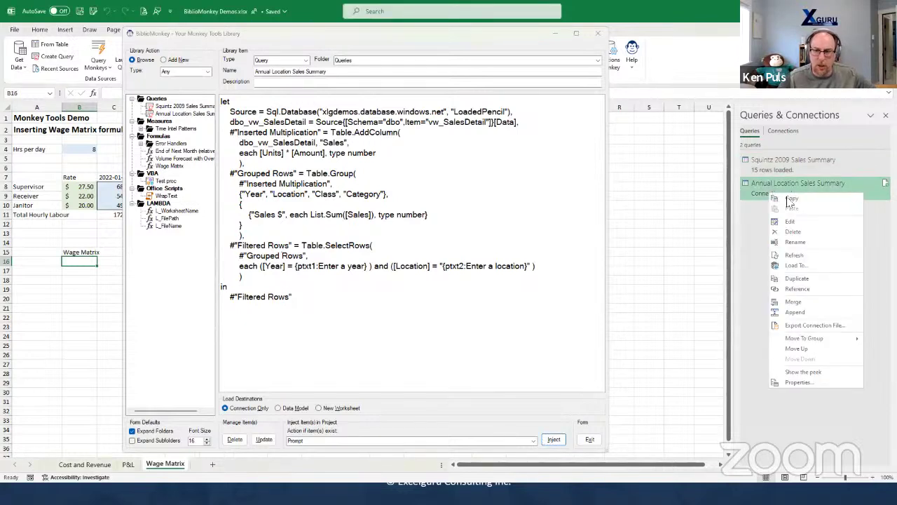
click(822, 372)
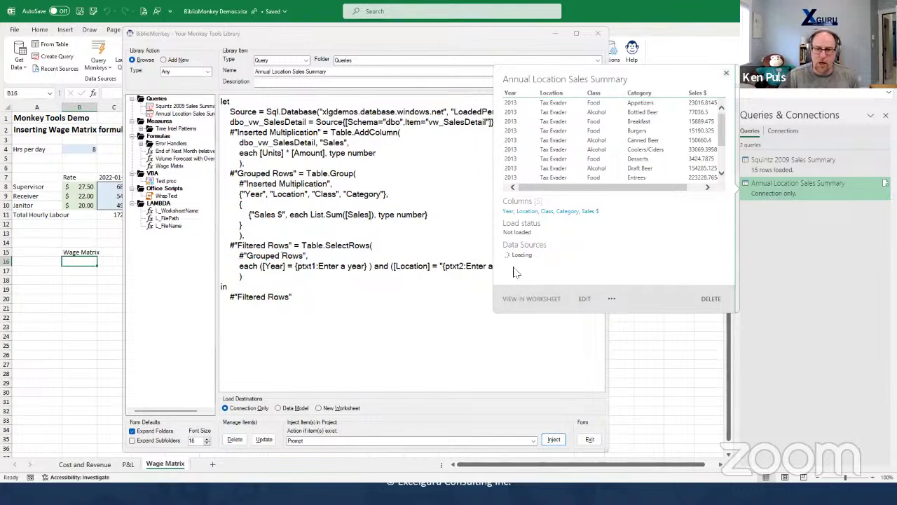
click(531, 40)
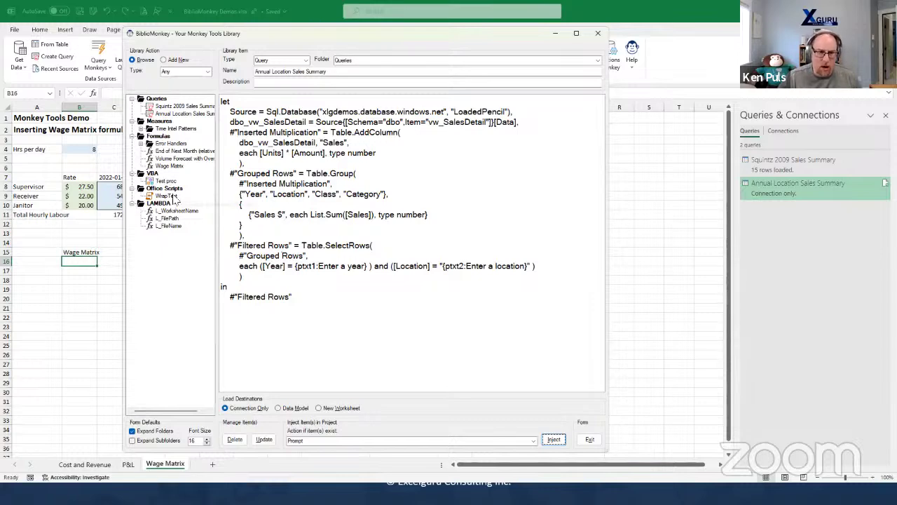
View the stored WrapText Office Script and close the BiblioMonkey library
click(171, 195)
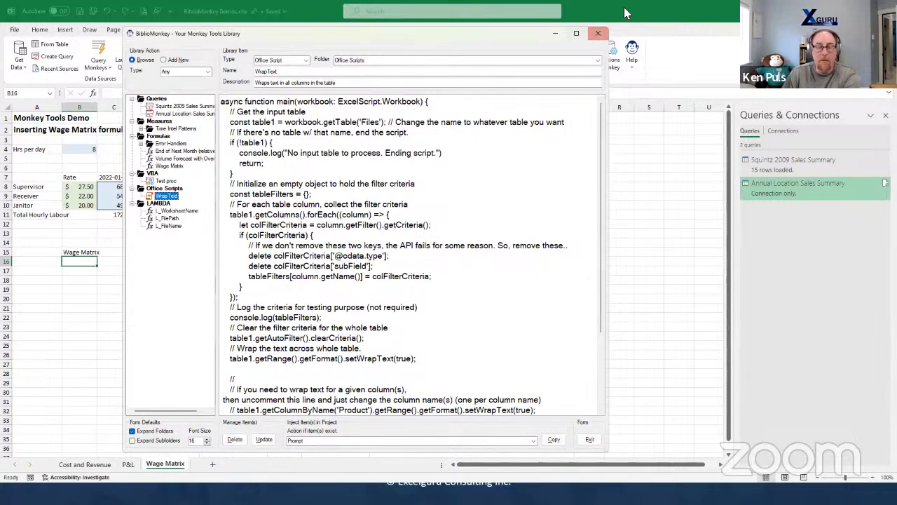
click(598, 33)
View the stored LAMBDAs that BiblioMonkey offers to insert into cell H14, and dismiss the list
right_click(300, 244)
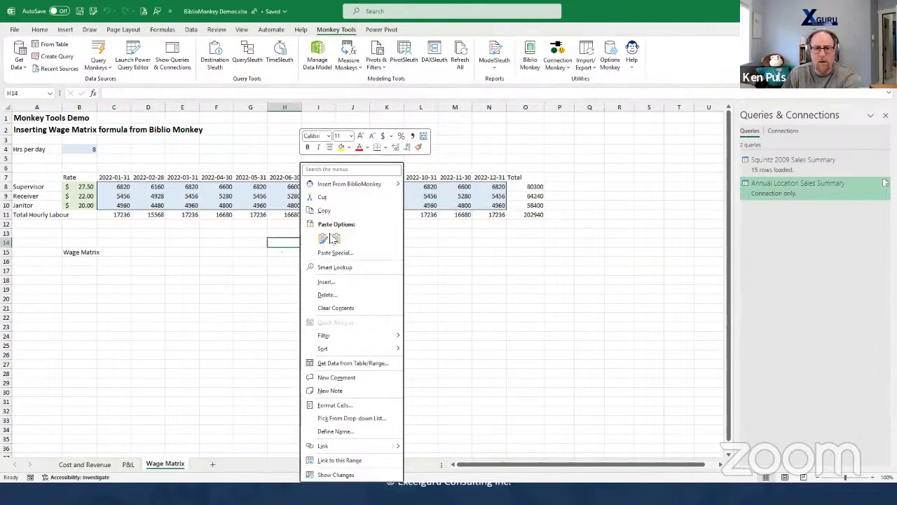
mouse_move(366, 188)
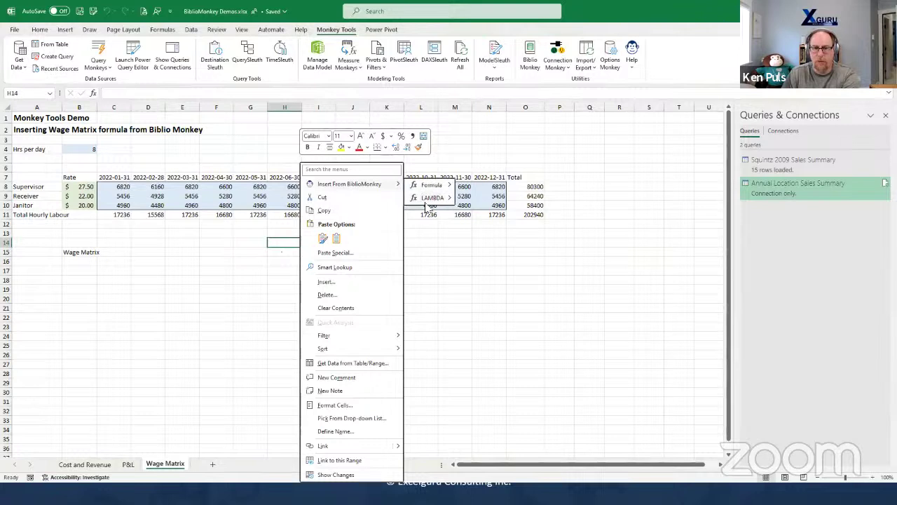
mouse_move(427, 205)
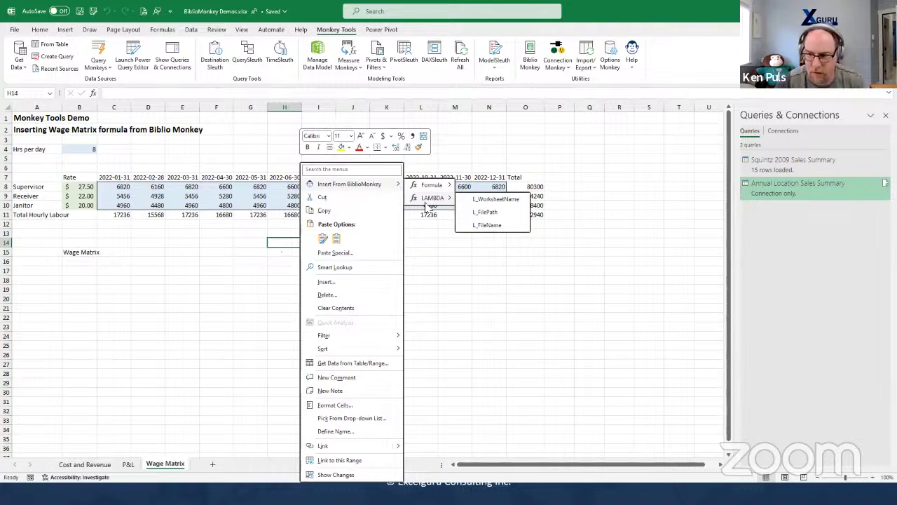
click(242, 248)
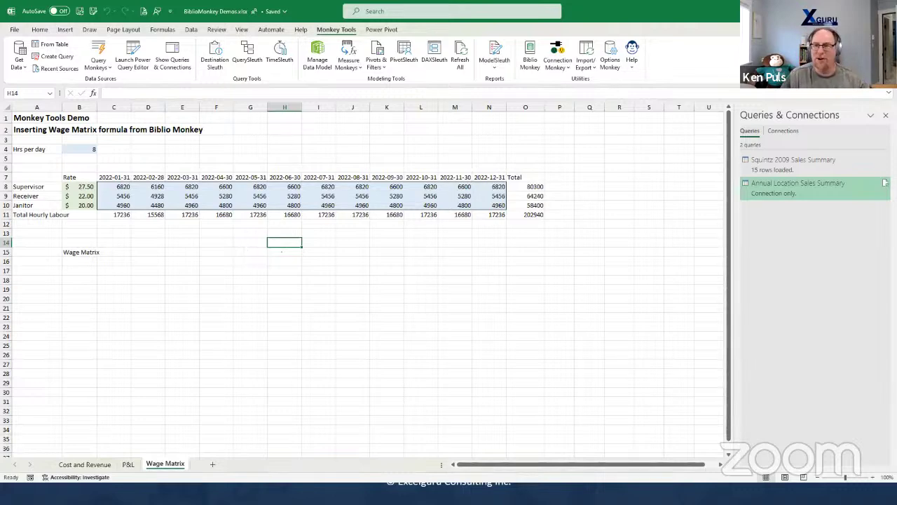
Close the BiblioMonkey Demos.xlsx workbook without saving its changes
click(16, 31)
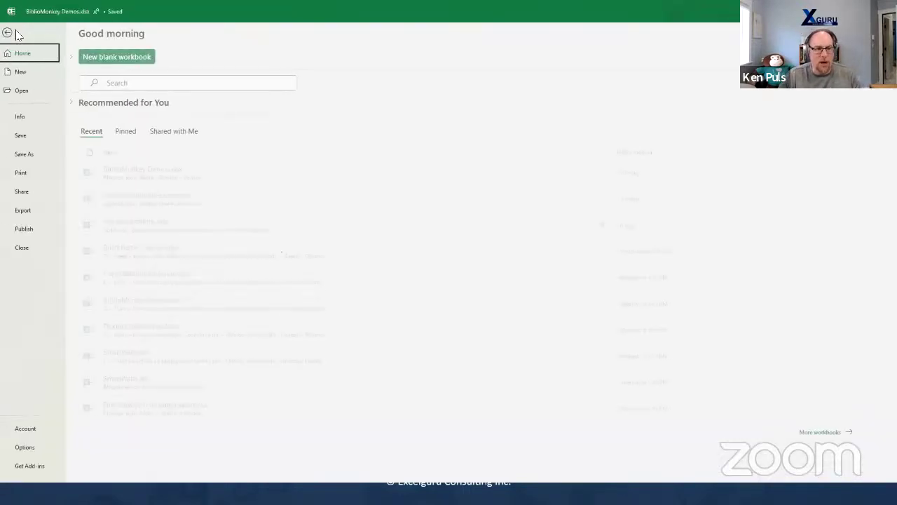
click(25, 247)
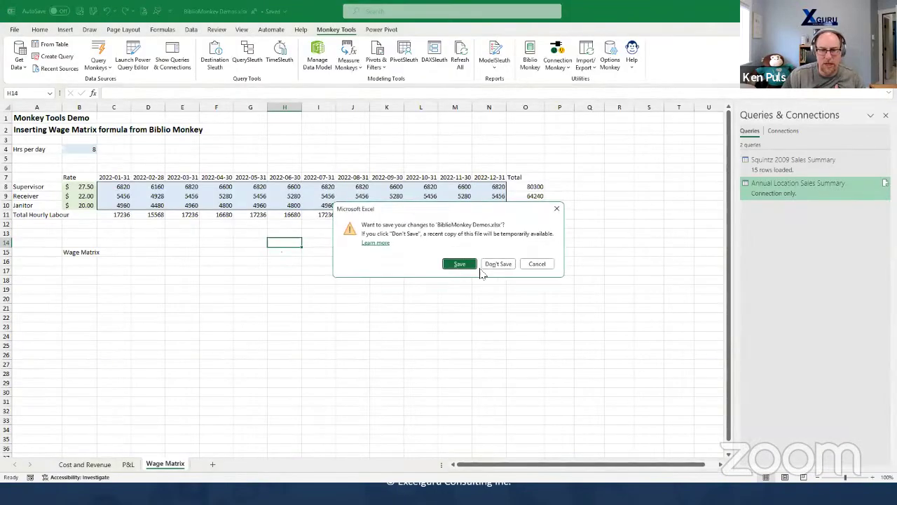
click(498, 264)
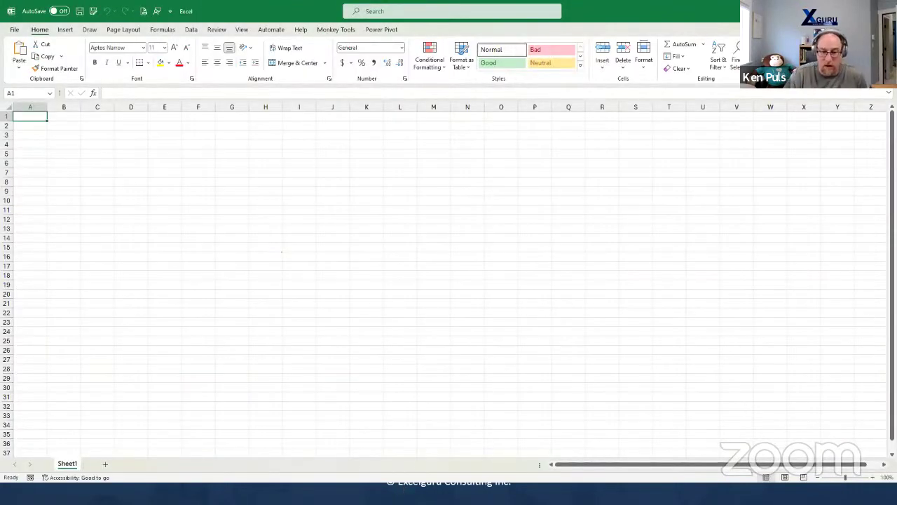
click(400, 483)
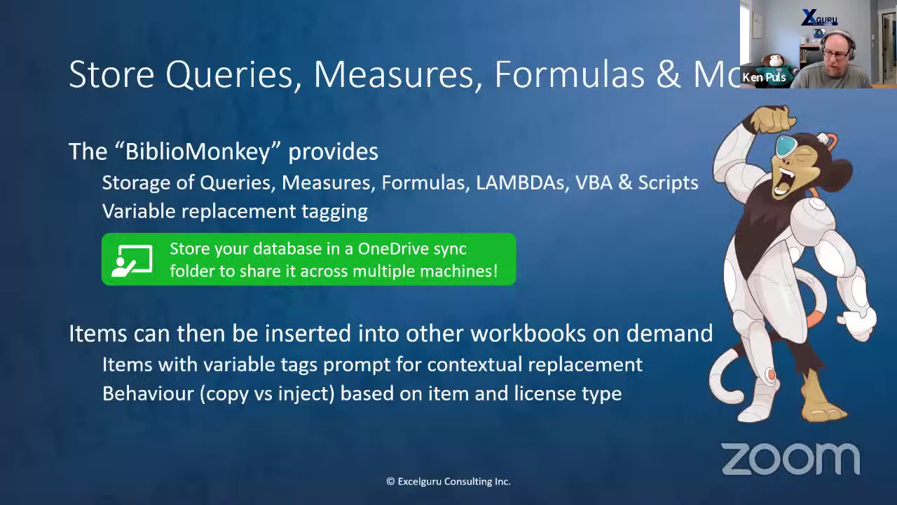
key(Right)
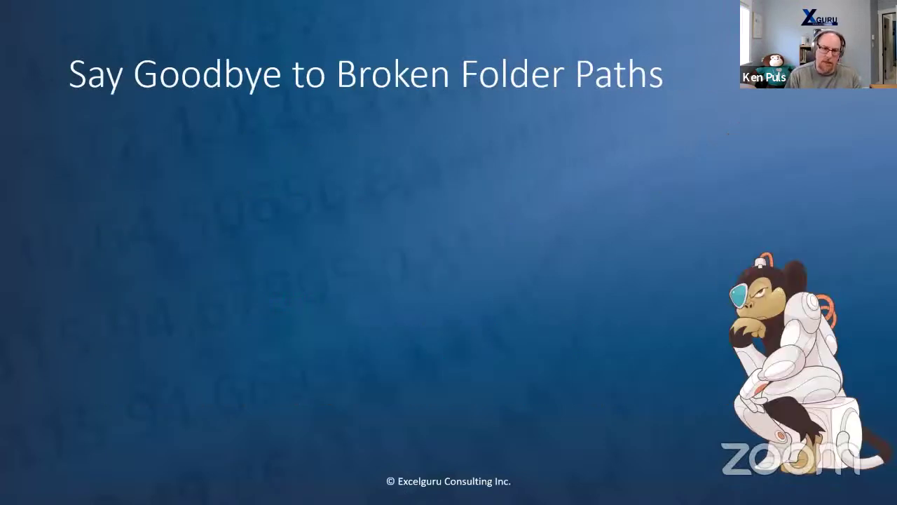
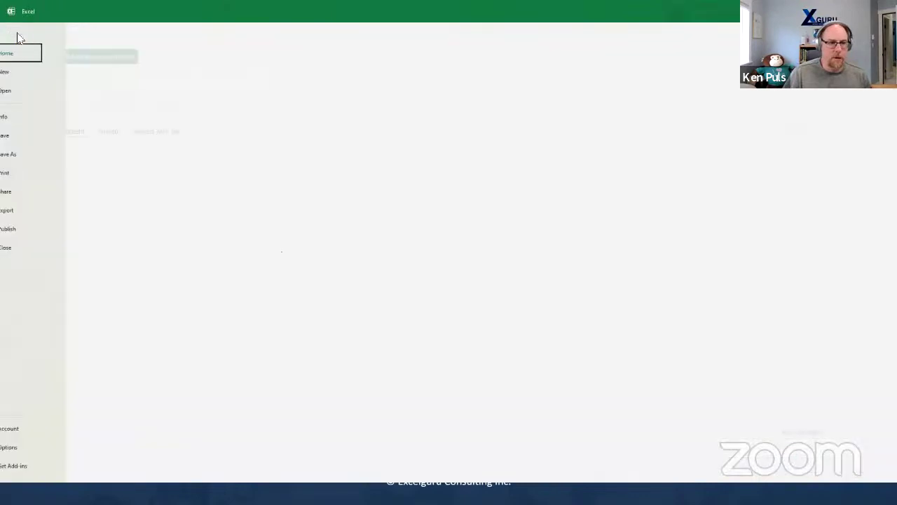
Create a new blank Excel workbook
key(Escape)
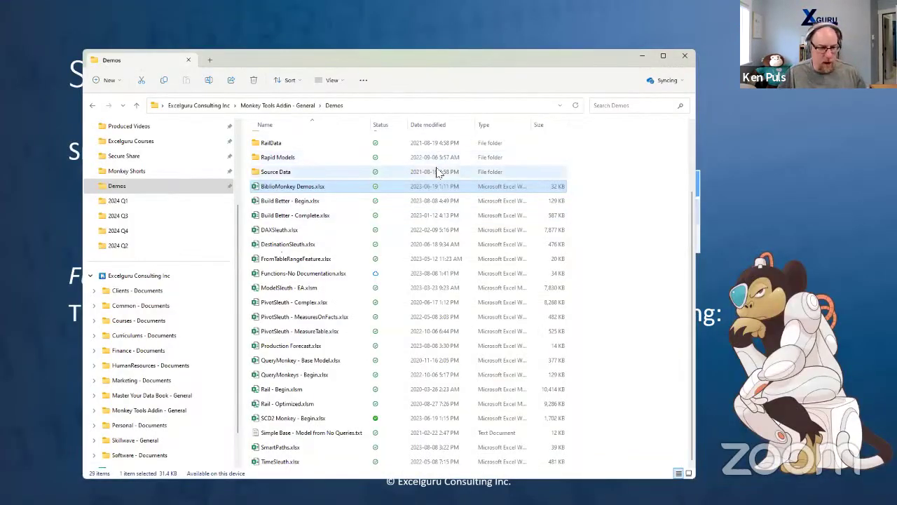
key(super)
click(134, 221)
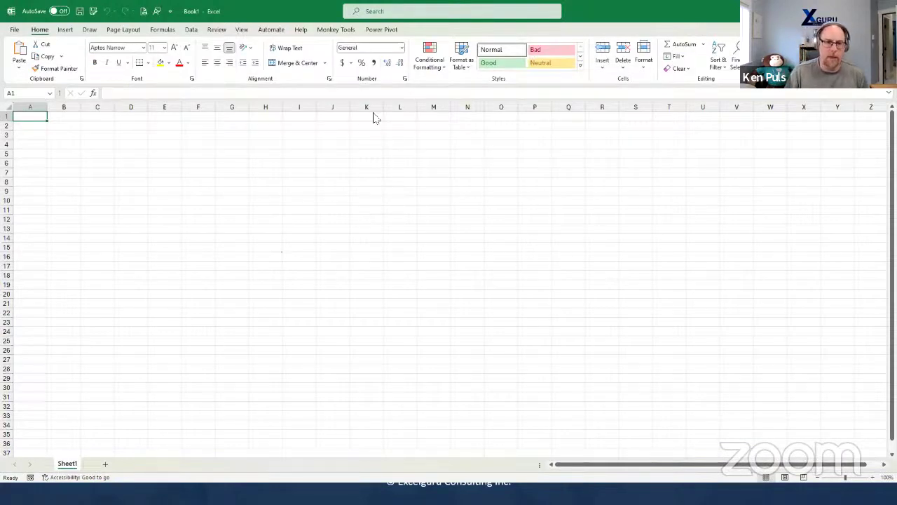
Show the workbook's queries and connections and inject the Query Monkey Parameter Table & Function
click(336, 29)
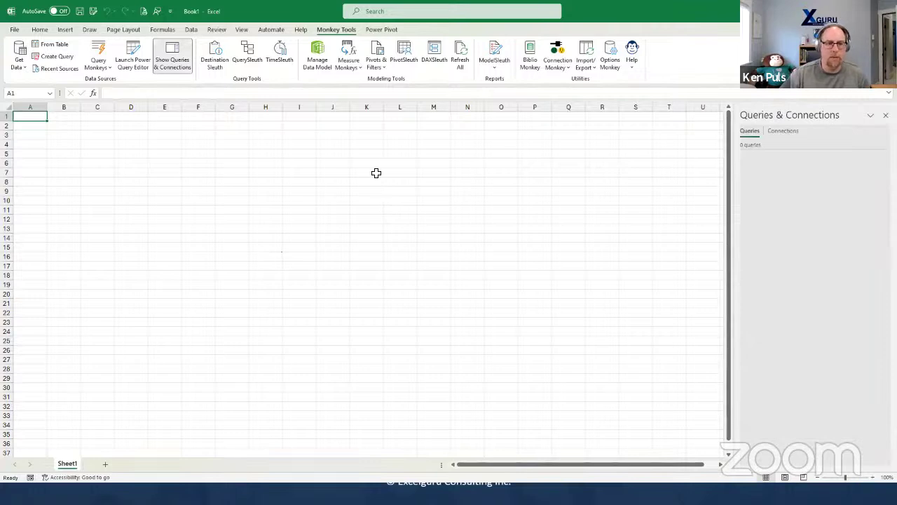
click(100, 68)
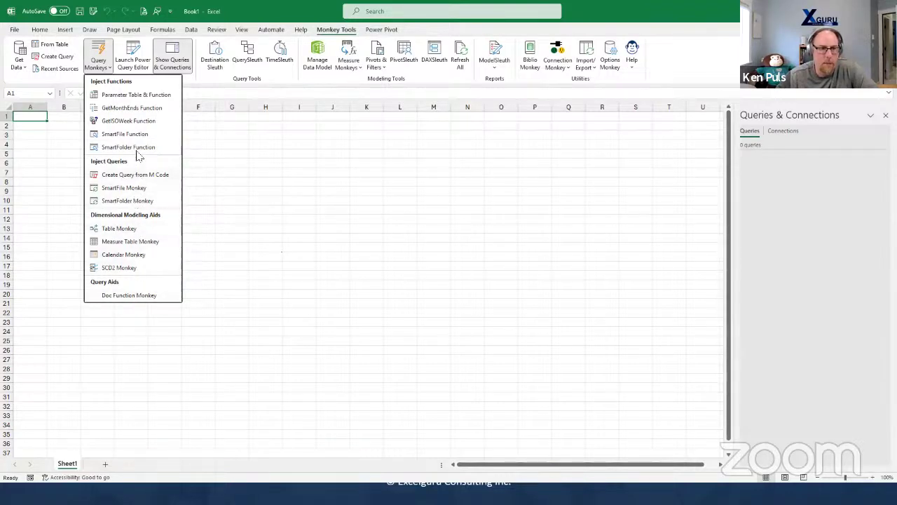
click(146, 98)
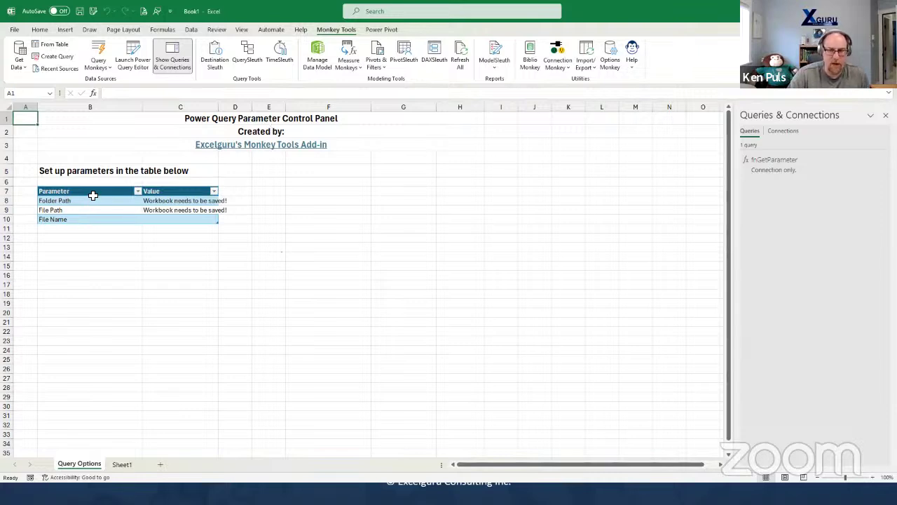
View the fnGetParameter function and its documentation in the Power Query Editor, and return to the workbook
right_click(777, 171)
key(Escape)
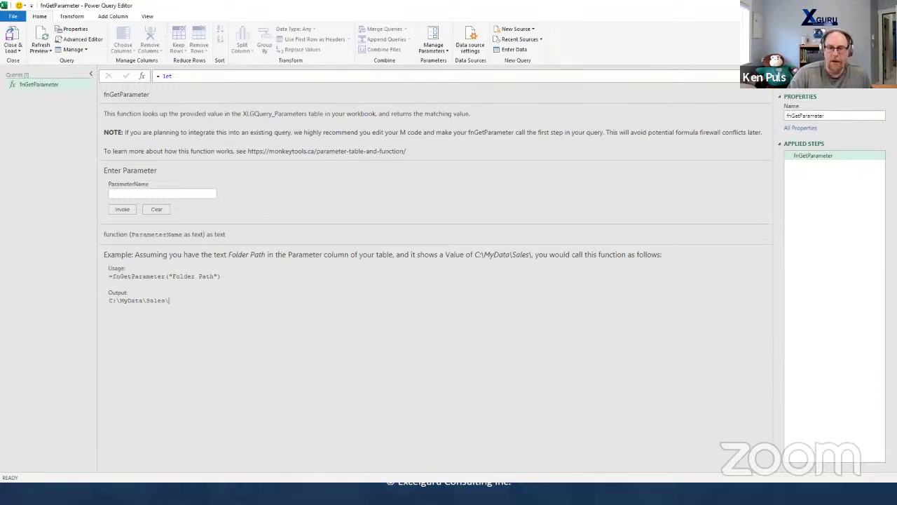
key(alt+Tab)
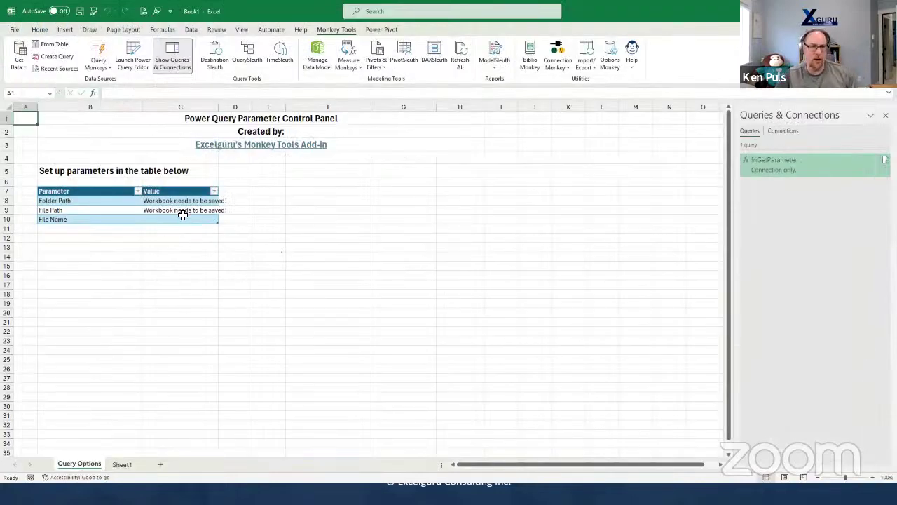
Save the workbook in the Demos folder as SmartPaths.xlsx, replacing the existing file
click(92, 10)
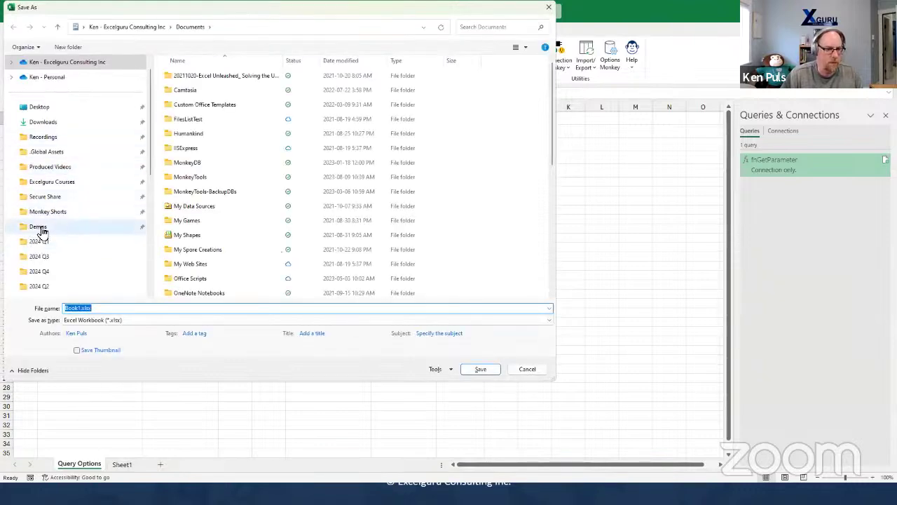
click(40, 228)
scroll(232, 210, down, 5)
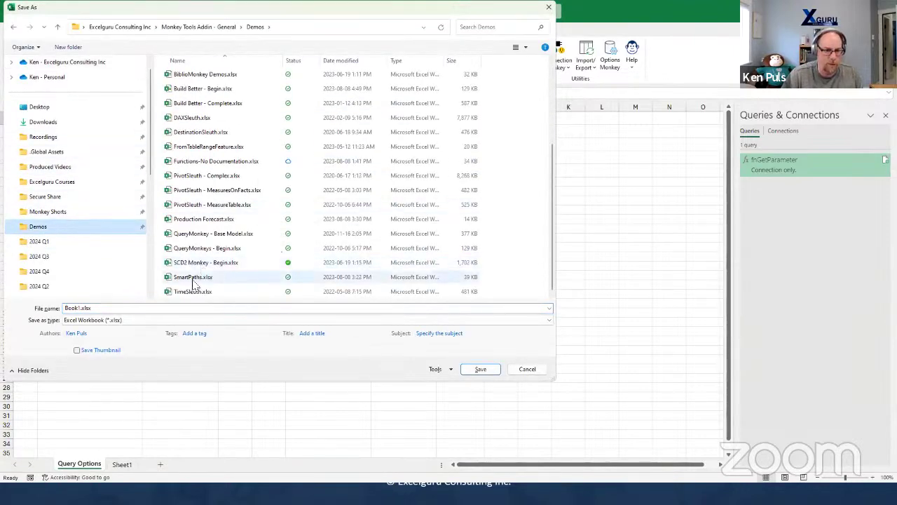
click(193, 281)
click(481, 368)
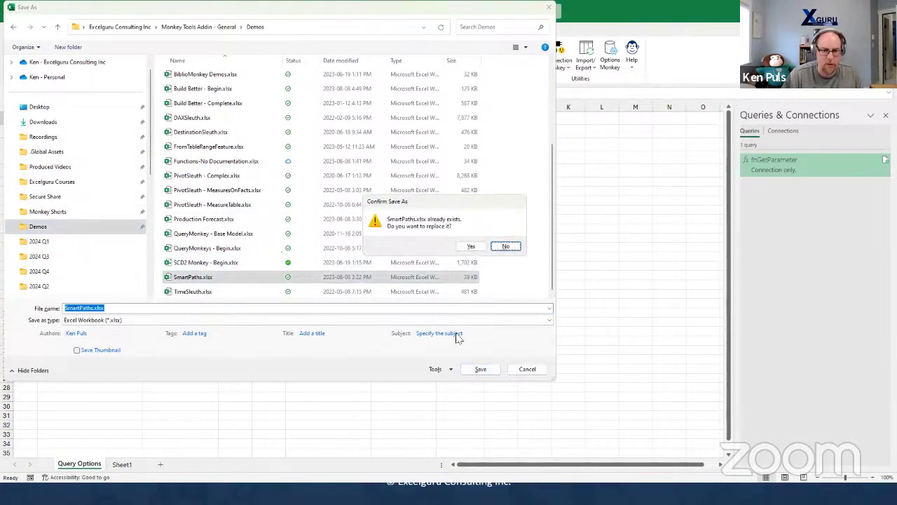
click(469, 246)
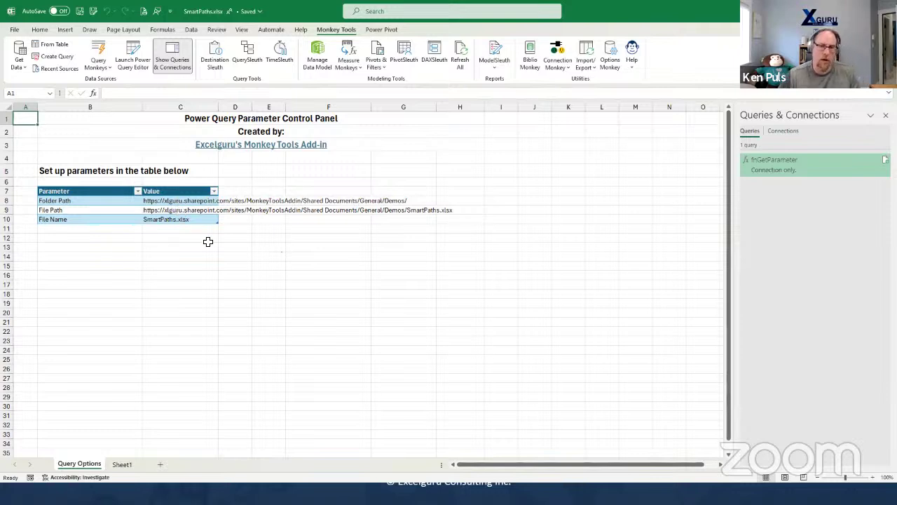
Set the File Name parameter's value in C10 to Build Better - Begin.xlsx
click(180, 220)
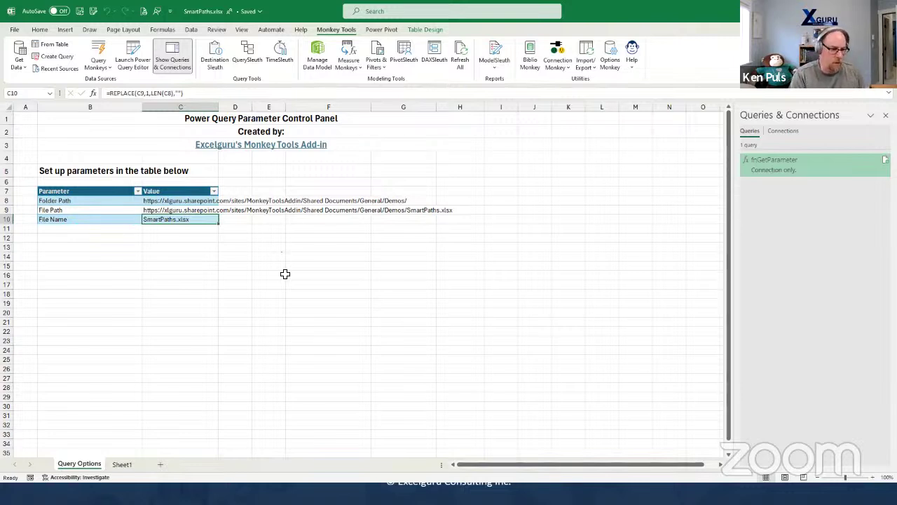
text(Build Bett)
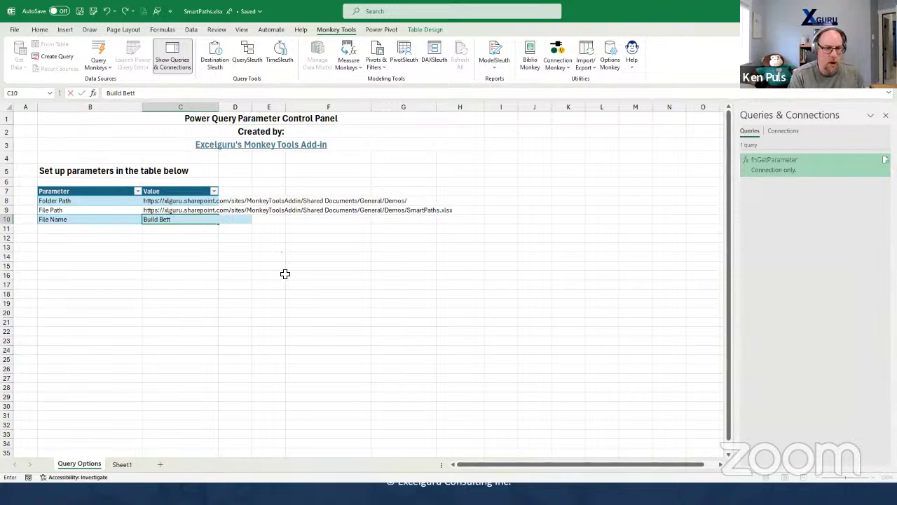
text(er - Begin)
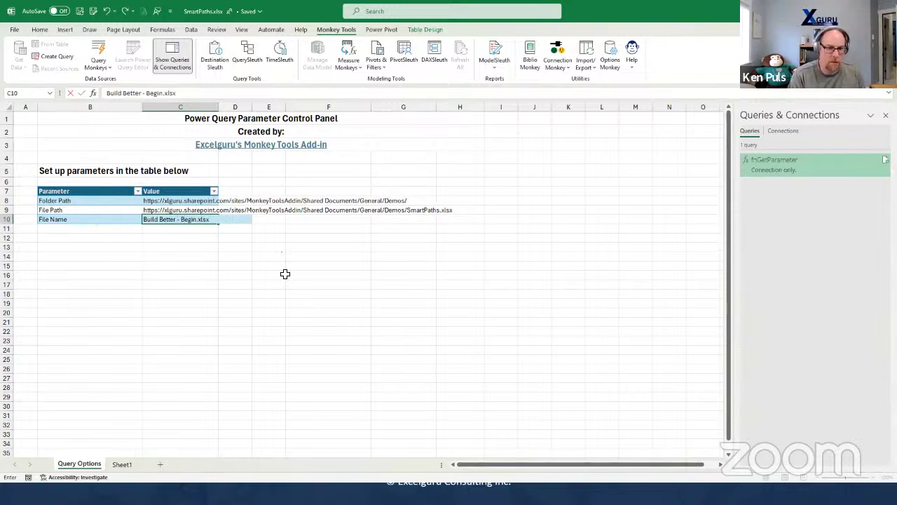
text(.xlsx)
key(Return)
Replace the File Path value in C9 with the formula =C8&C10, joining folder path and file name
click(166, 209)
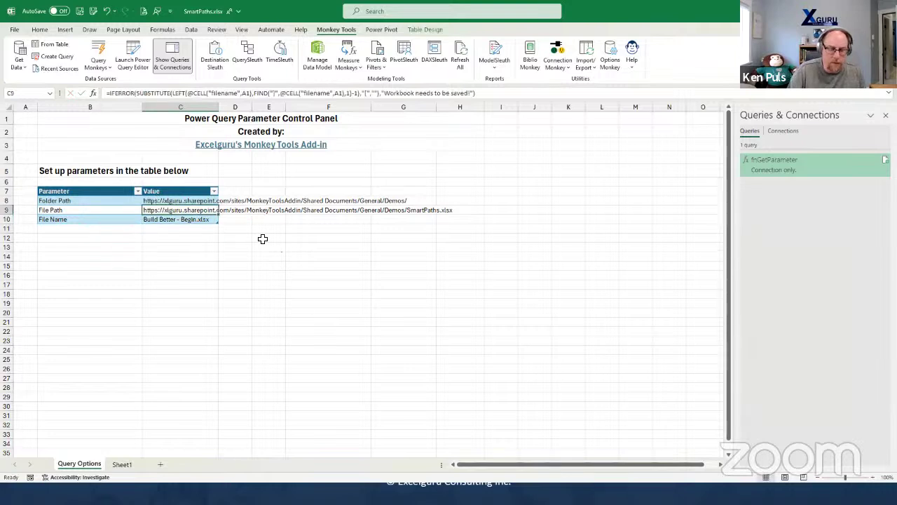
text(=)
key(Up)
text(&)
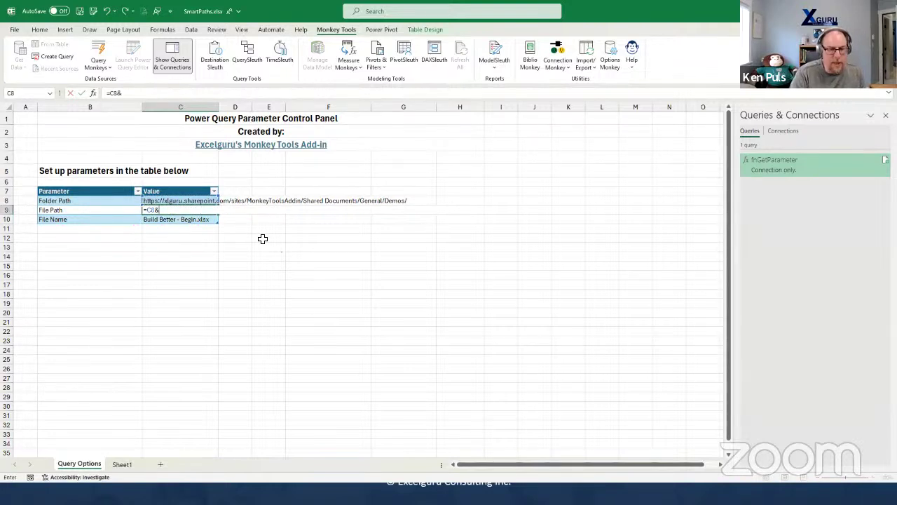
key(Down)
key(Return)
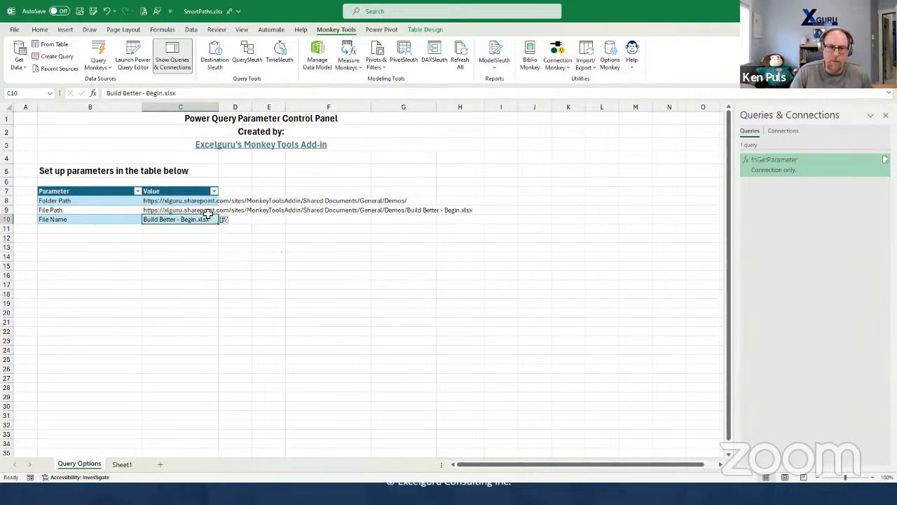
Examine the formulas behind the Folder Path and File Path values in the parameter table
click(186, 202)
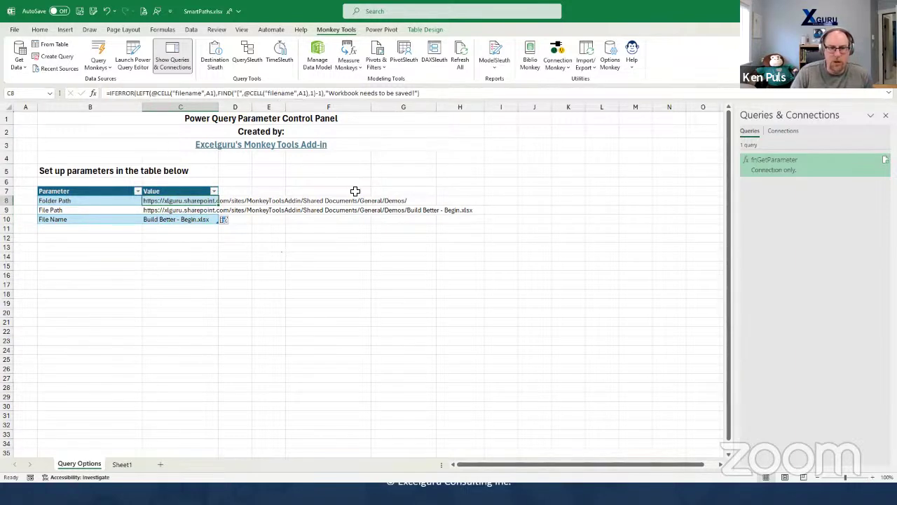
click(196, 210)
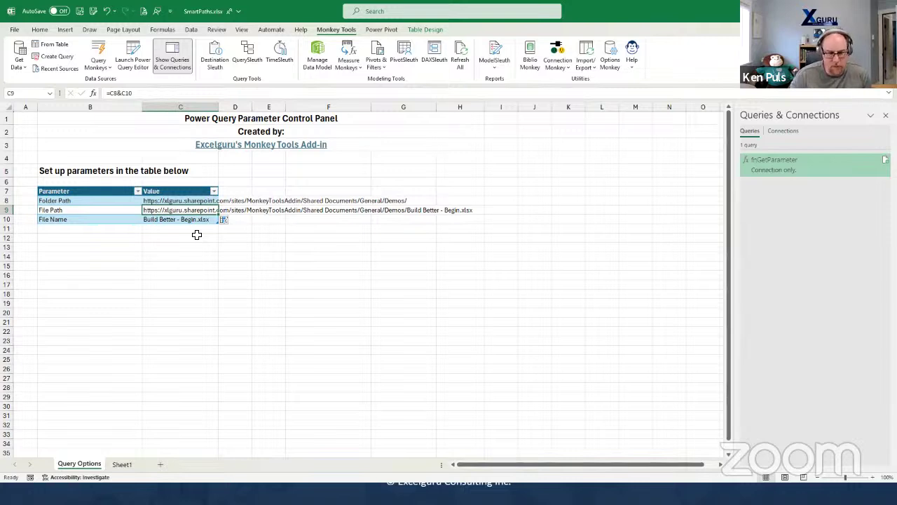
click(169, 202)
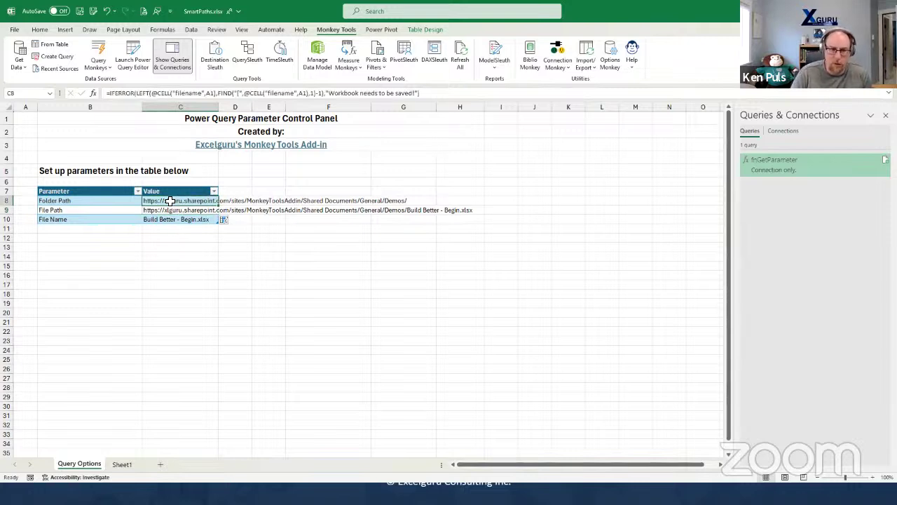
click(179, 209)
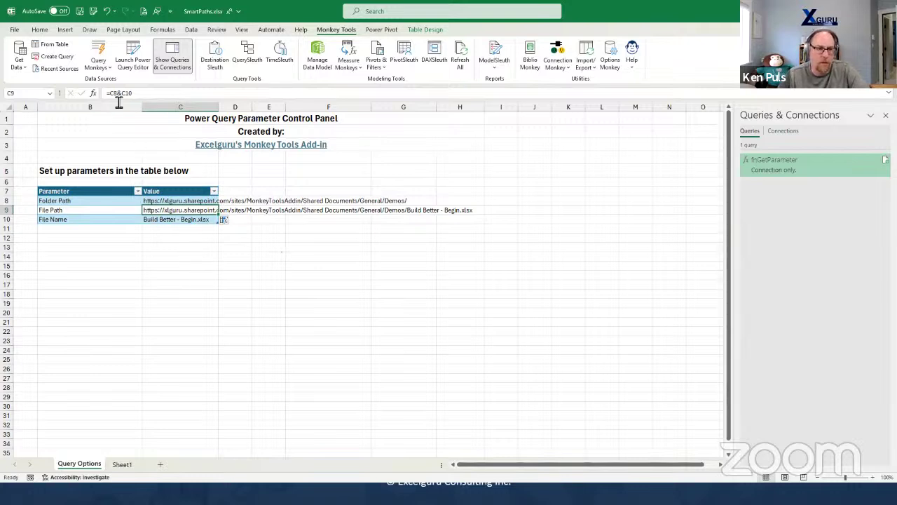
Inject a SmartFile Monkey query that uses the File Path parameter and name it Build Better
click(101, 66)
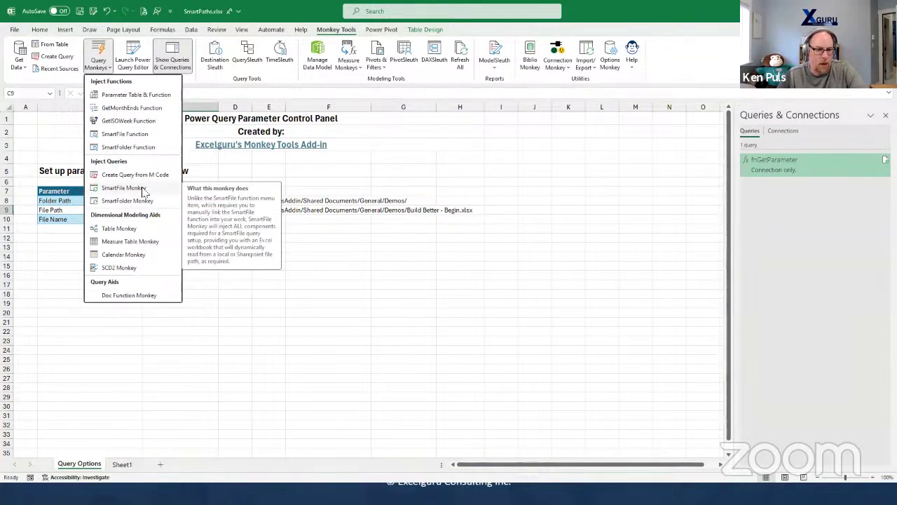
click(142, 190)
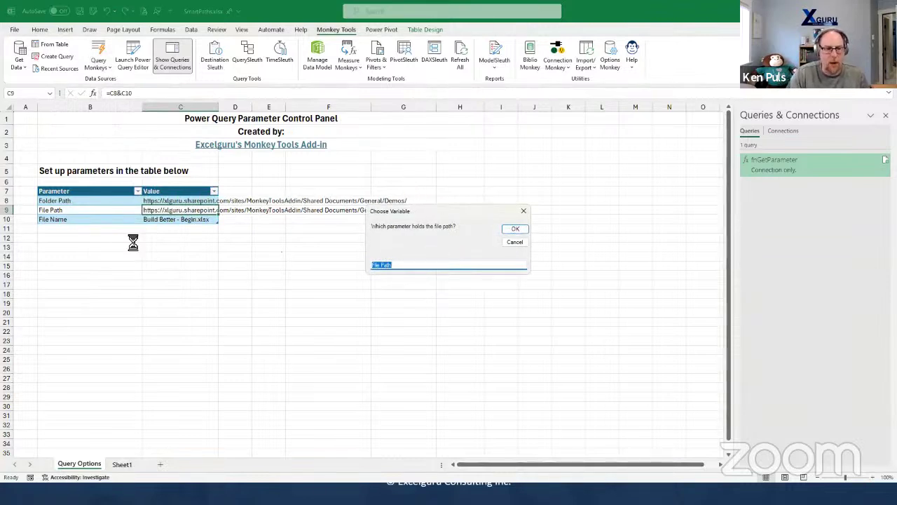
click(521, 234)
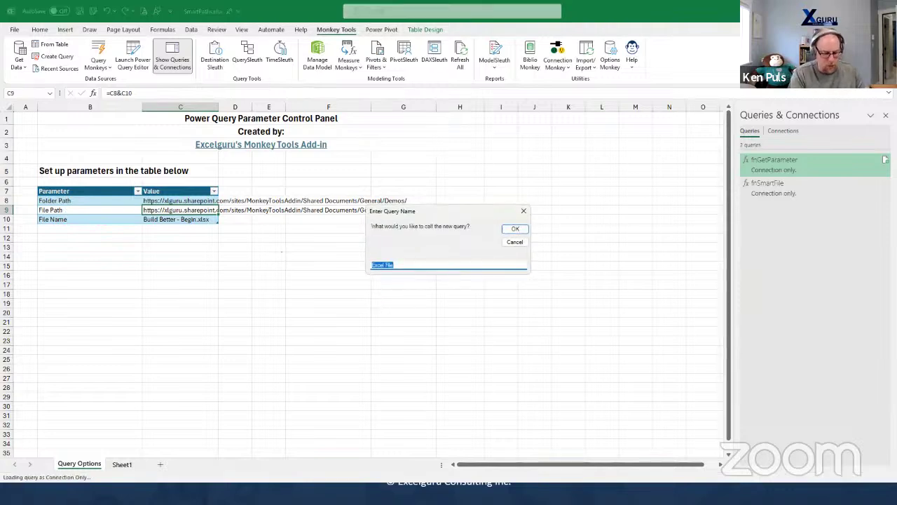
text(Build Better)
key(Return)
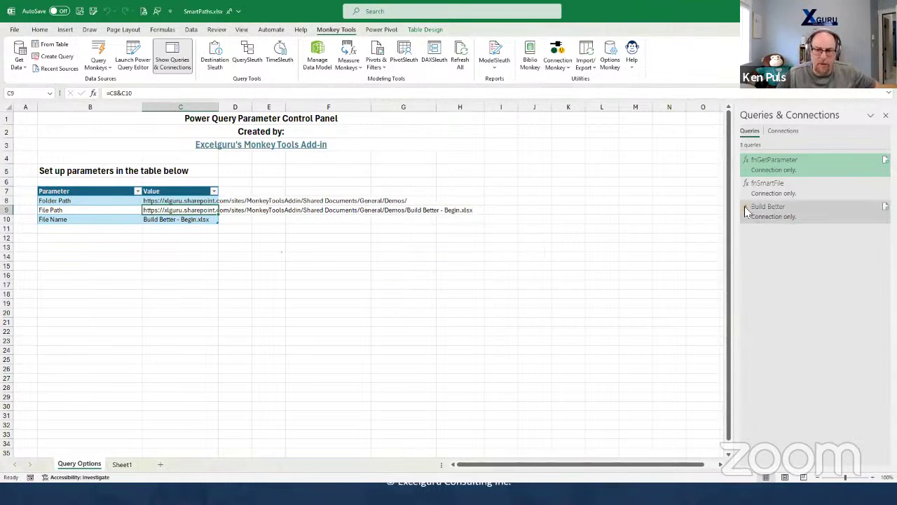
Open the Build Better query for editing and set the Current Workbook's privacy level to Organizational
double_click(774, 215)
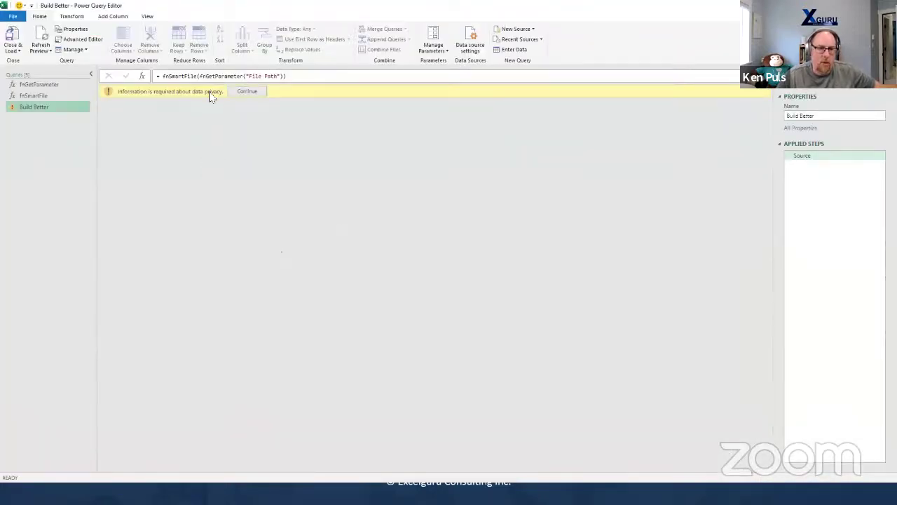
click(247, 92)
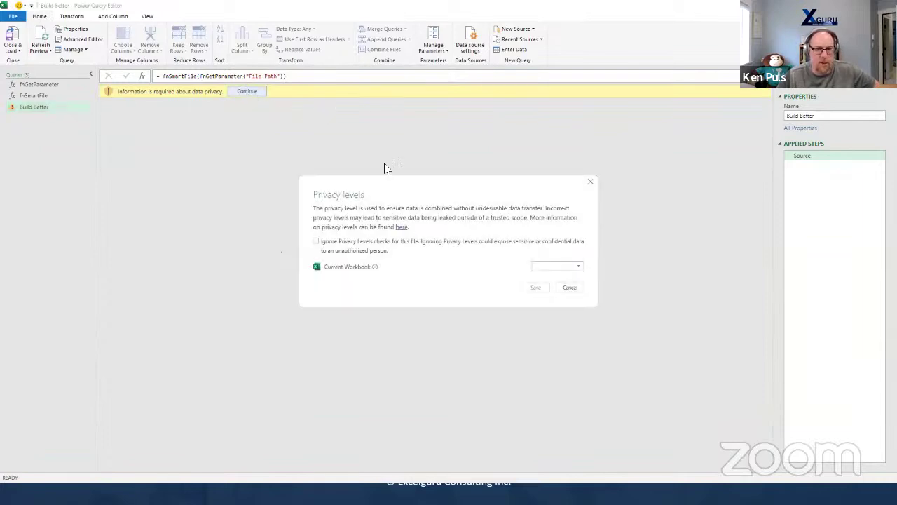
click(557, 265)
click(537, 285)
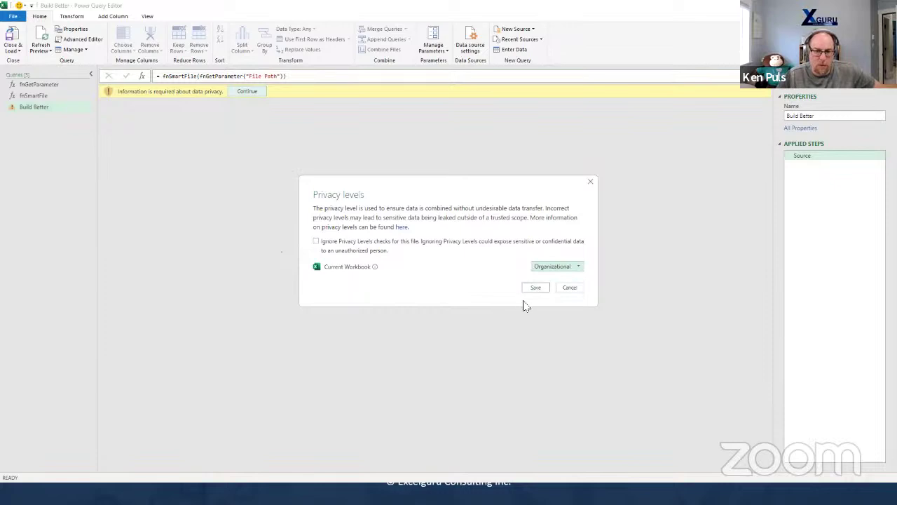
click(537, 288)
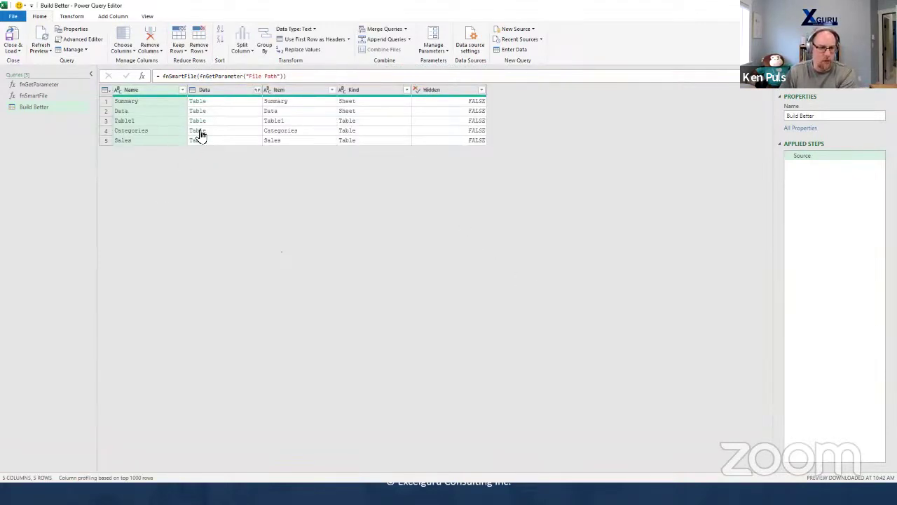
Drill into the Categories table in the Build Better query and load it as a table in cell I7 of the existing worksheet
click(198, 131)
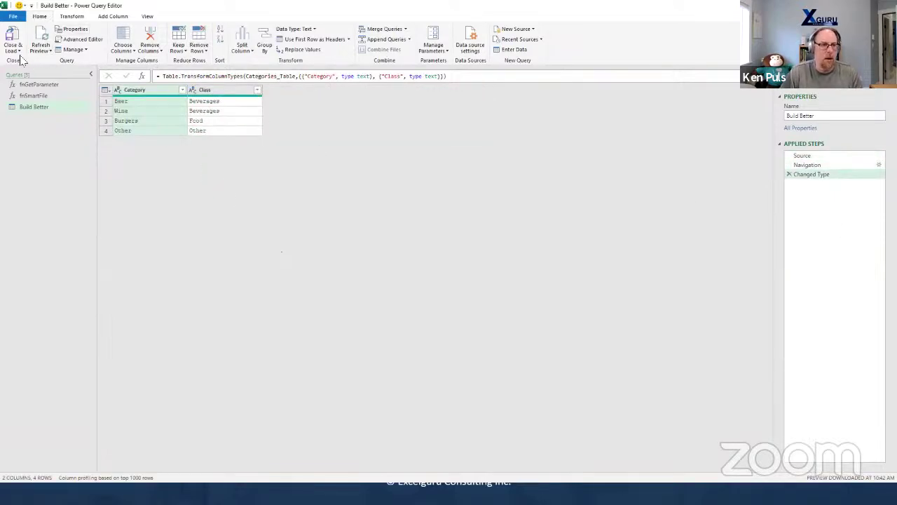
click(13, 39)
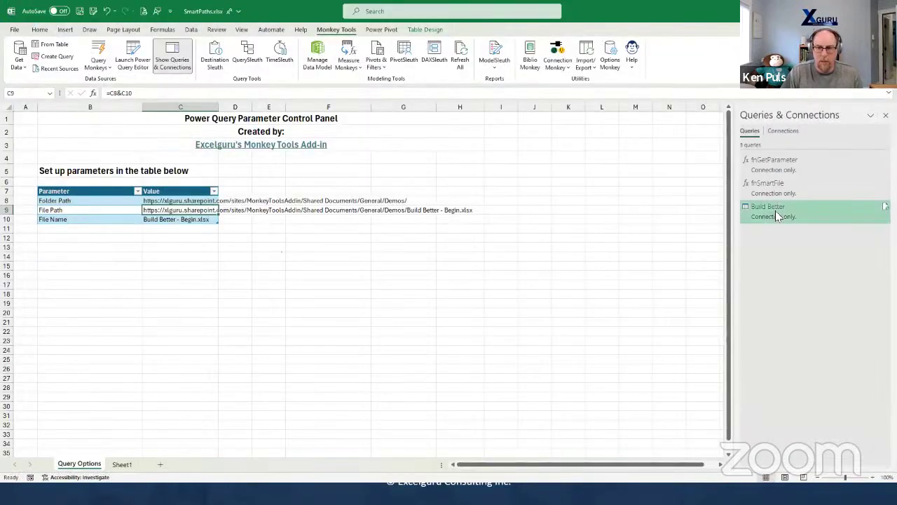
right_click(776, 210)
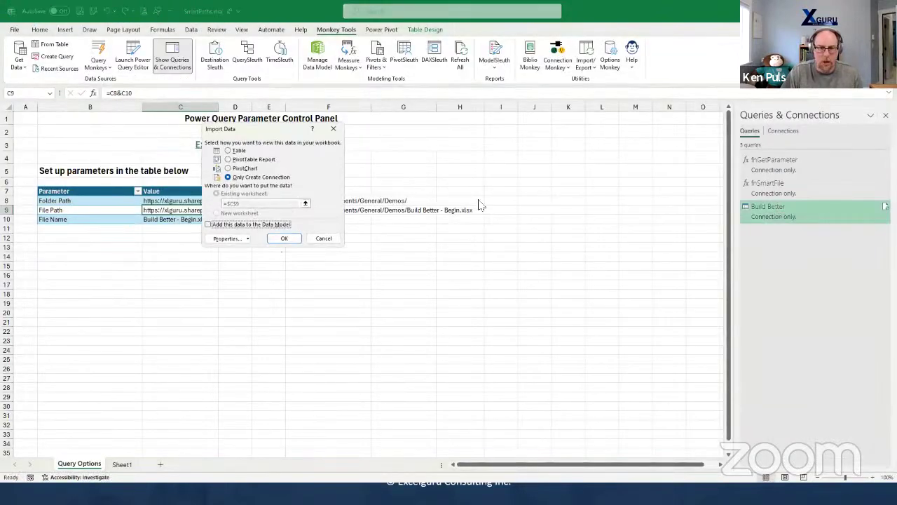
click(227, 150)
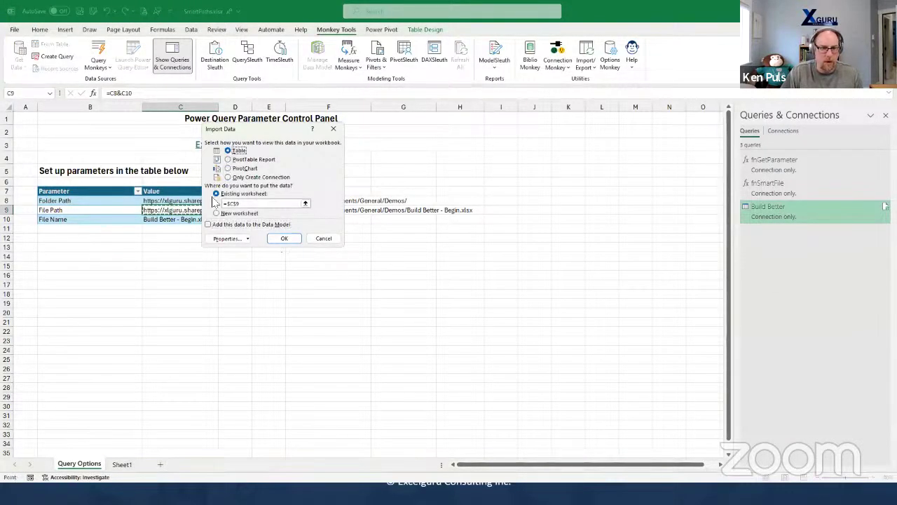
click(502, 192)
click(285, 239)
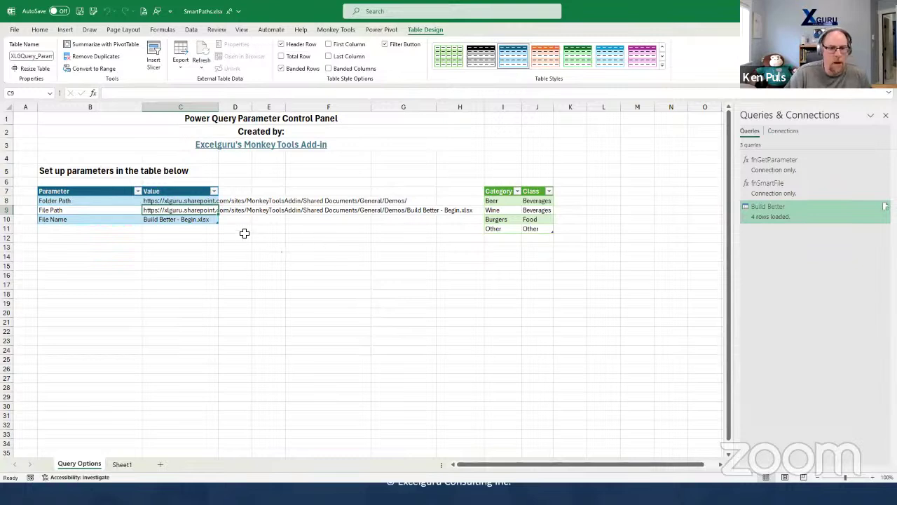
Inject a SmartFolder Monkey query named FilesList from the Folder Path parameter, including files in subfolders, and open it in the query editor
click(183, 201)
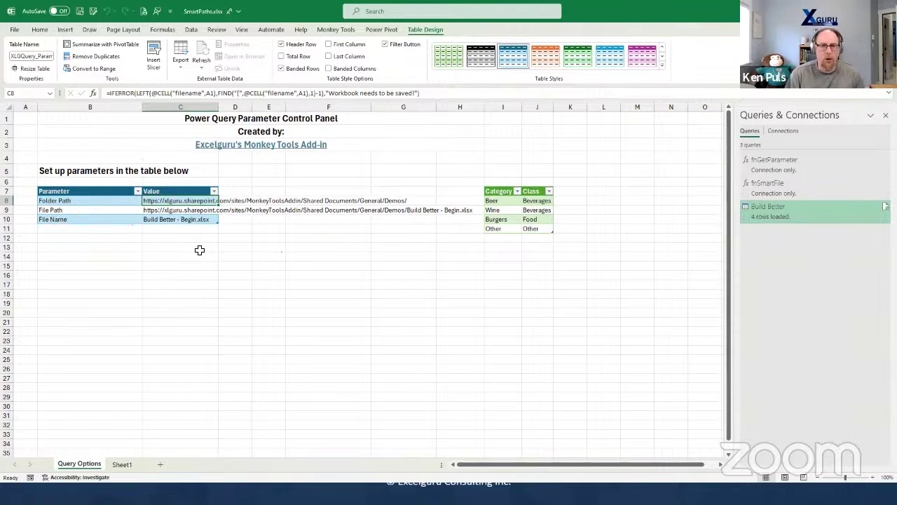
click(337, 30)
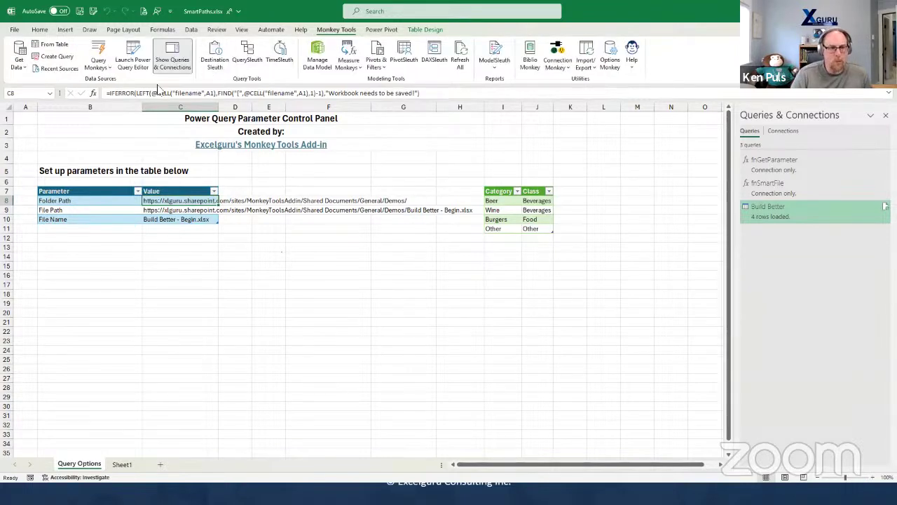
click(107, 70)
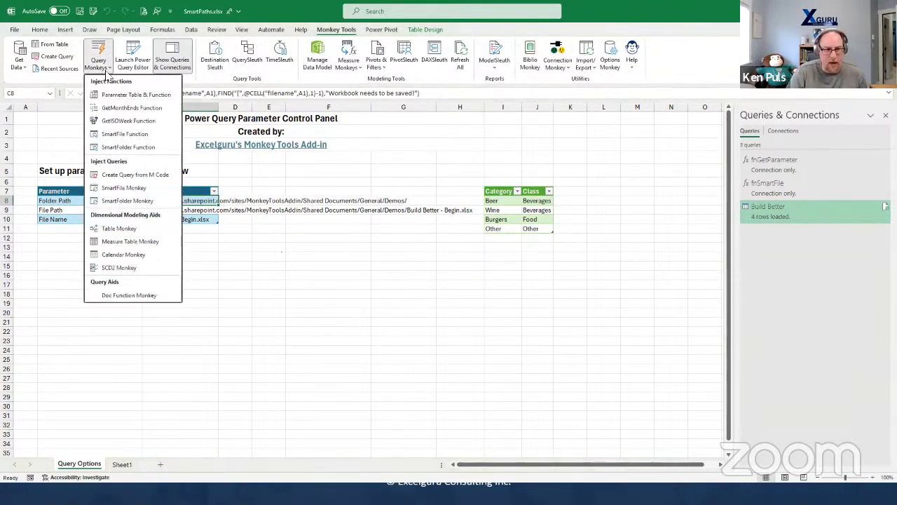
click(129, 202)
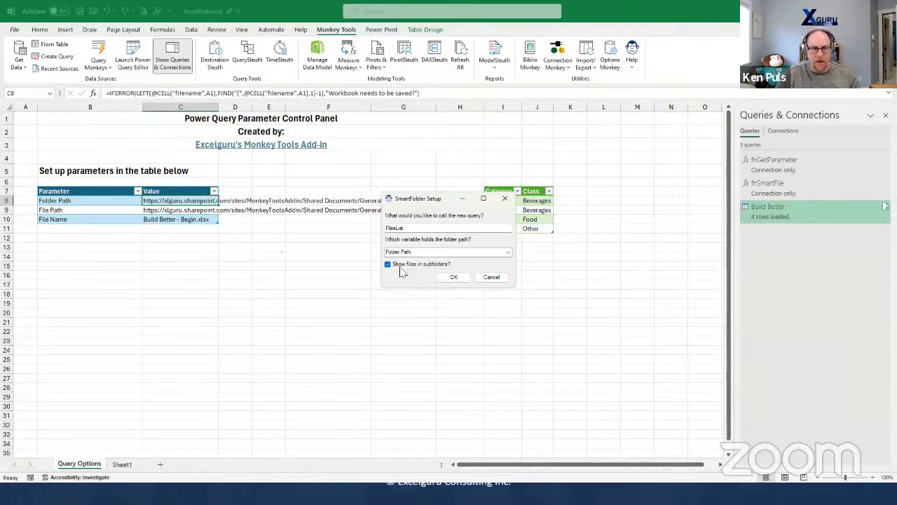
click(19, 70)
mouse_move(70, 85)
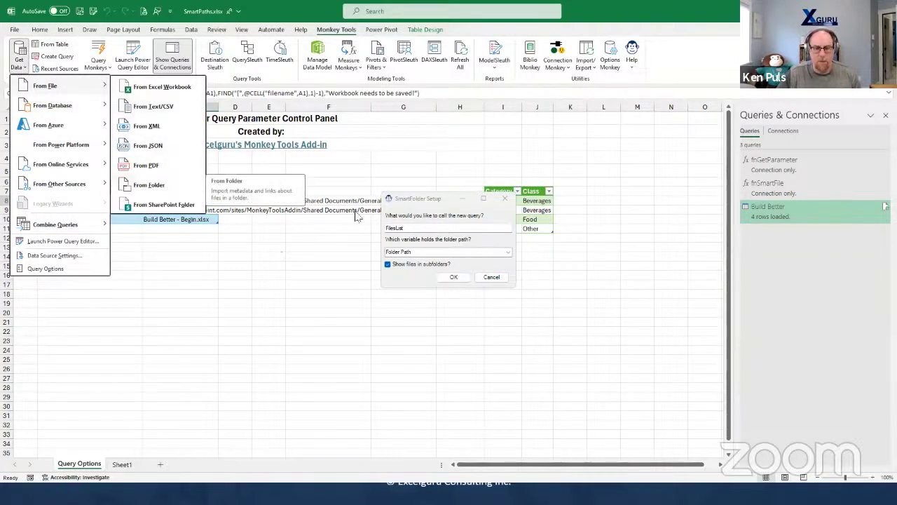
click(463, 283)
key(Return)
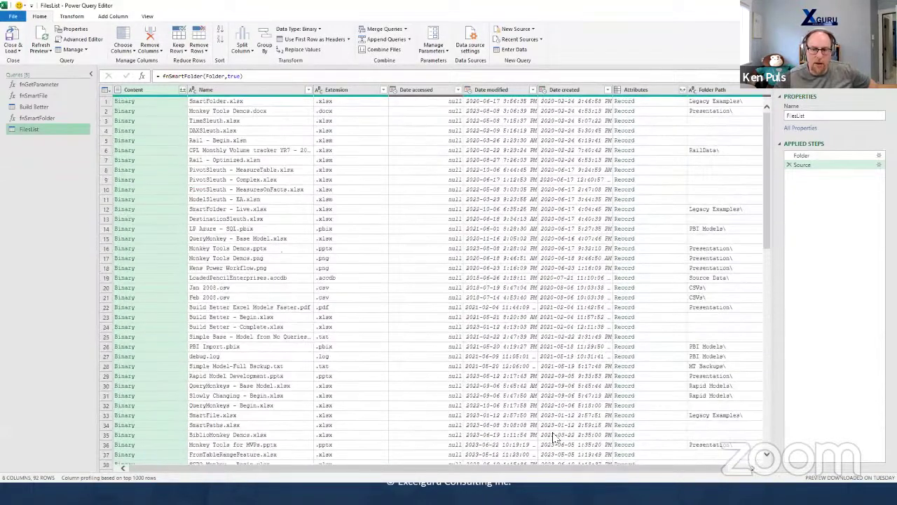
Review the FilesList subfolder paths and filter the Folder Path column to keep only blank entries
scroll(554, 470, right, 1)
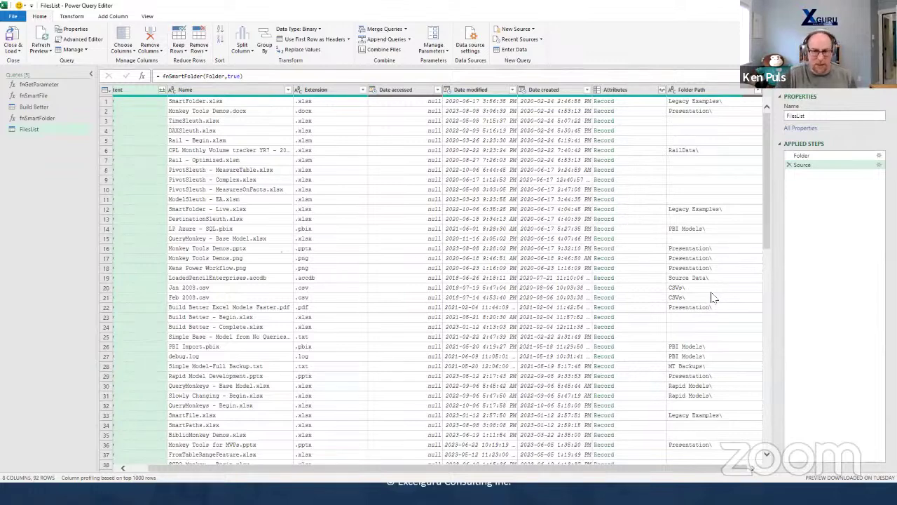
scroll(714, 297, down, 2)
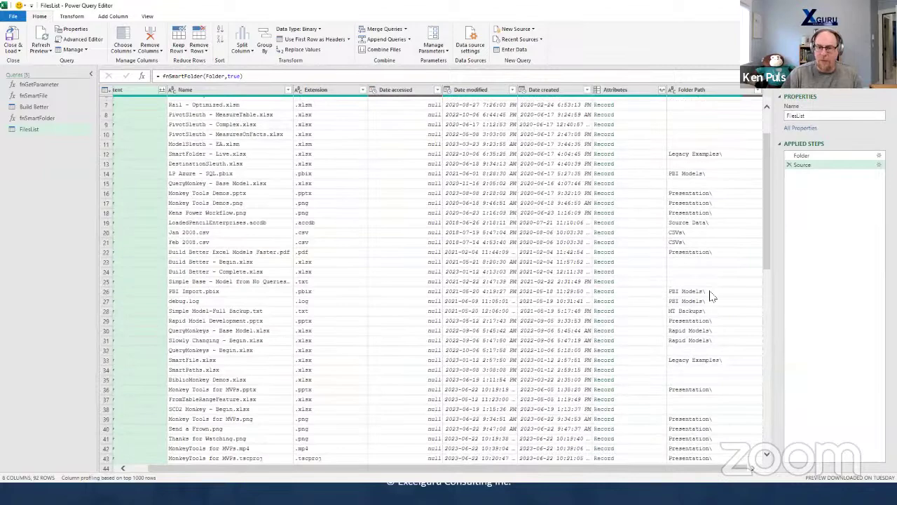
scroll(710, 296, down, 13)
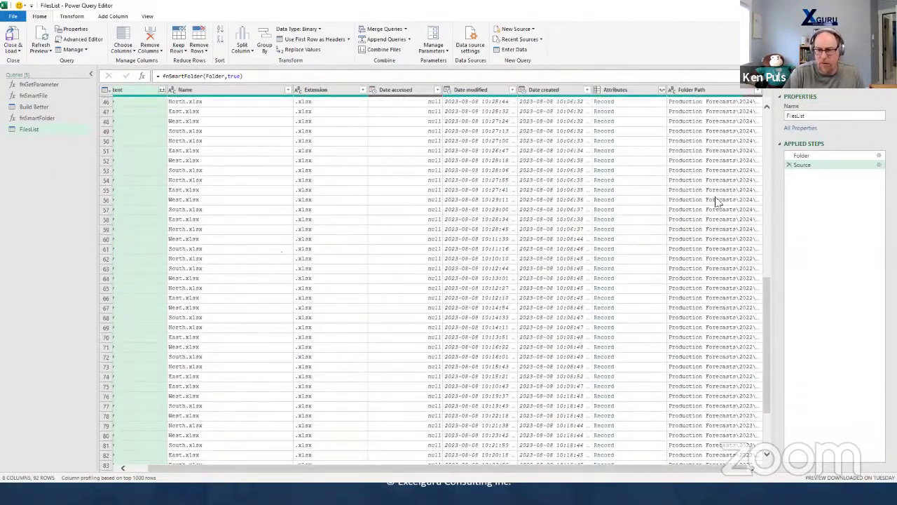
click(715, 190)
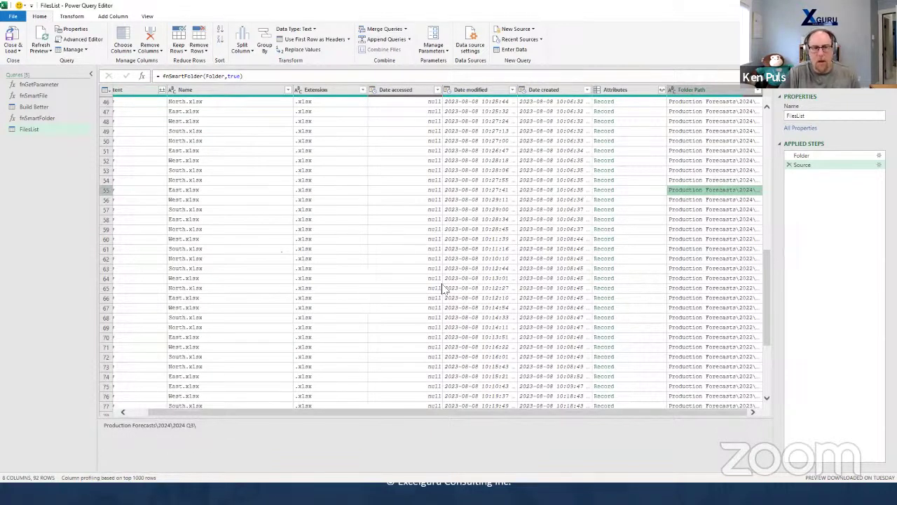
scroll(698, 303, up, 2)
scroll(701, 305, up, 13)
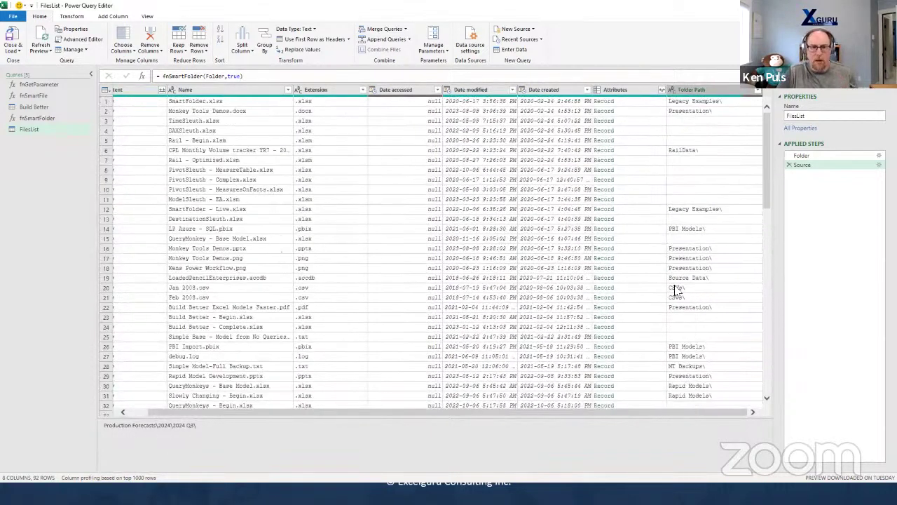
click(757, 89)
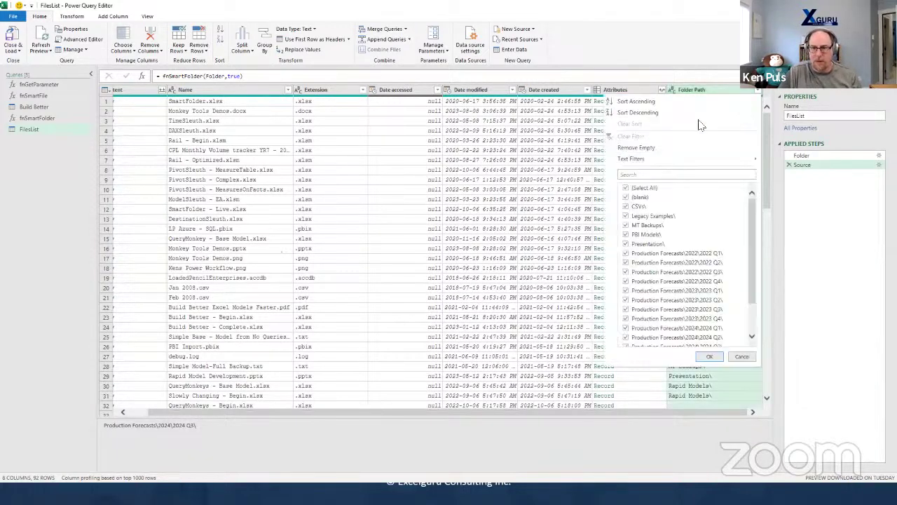
click(635, 187)
click(636, 198)
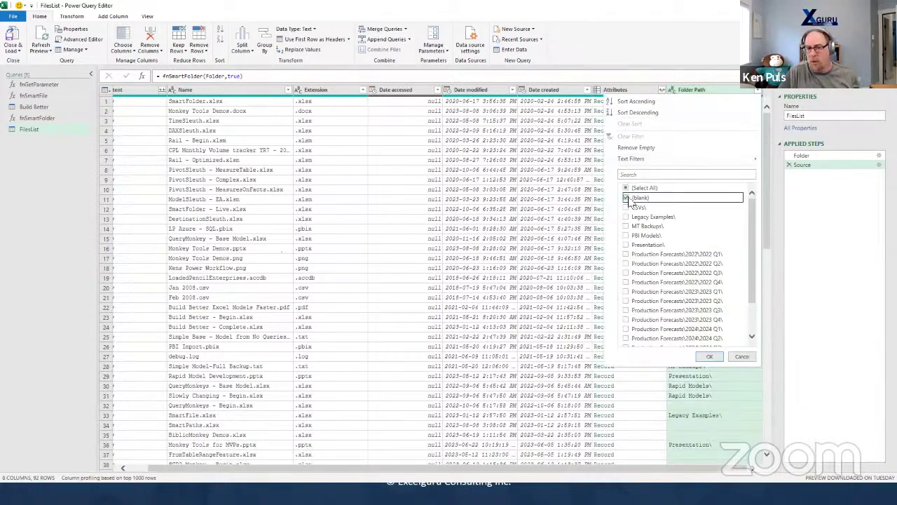
click(709, 356)
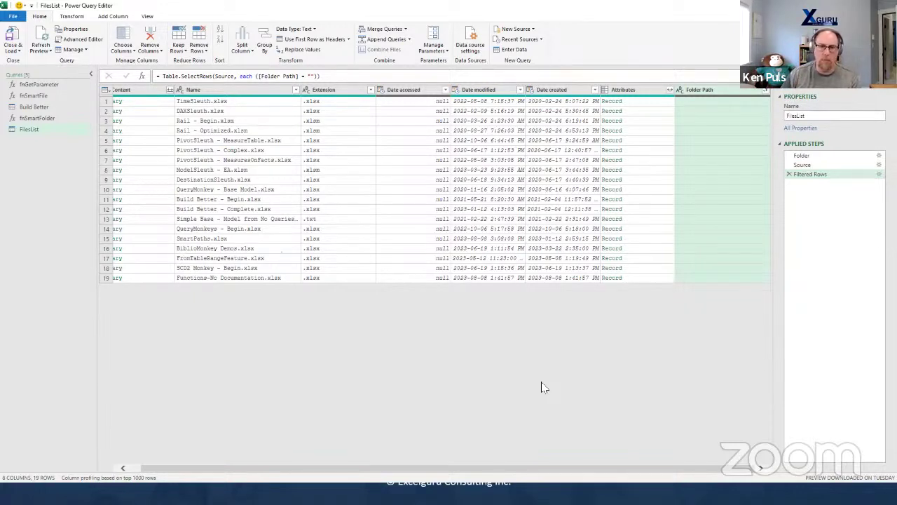
Filter the Extension column of FilesList to .xlsx only, then close and load the query
click(370, 90)
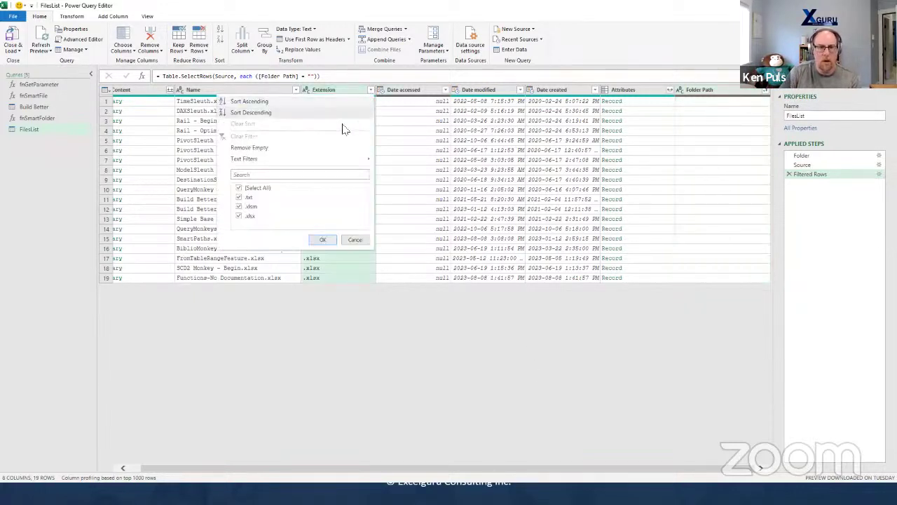
click(239, 188)
click(239, 216)
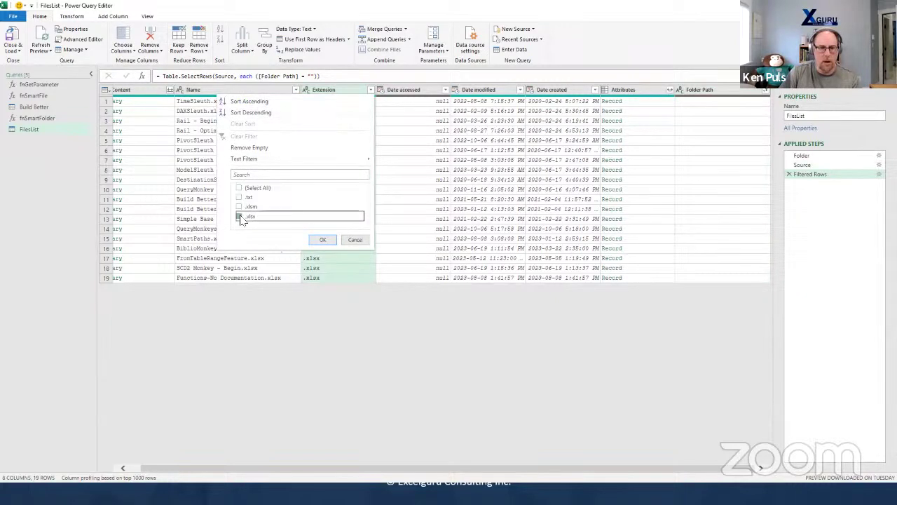
click(323, 241)
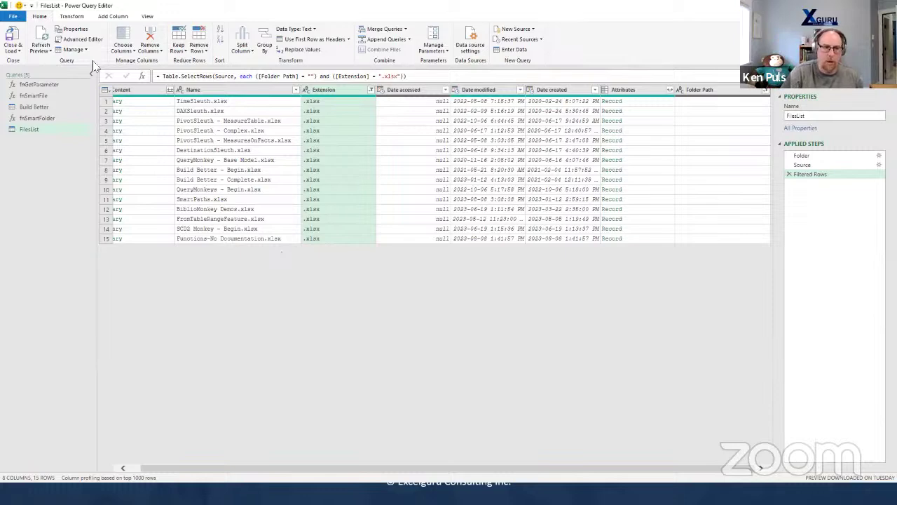
click(19, 40)
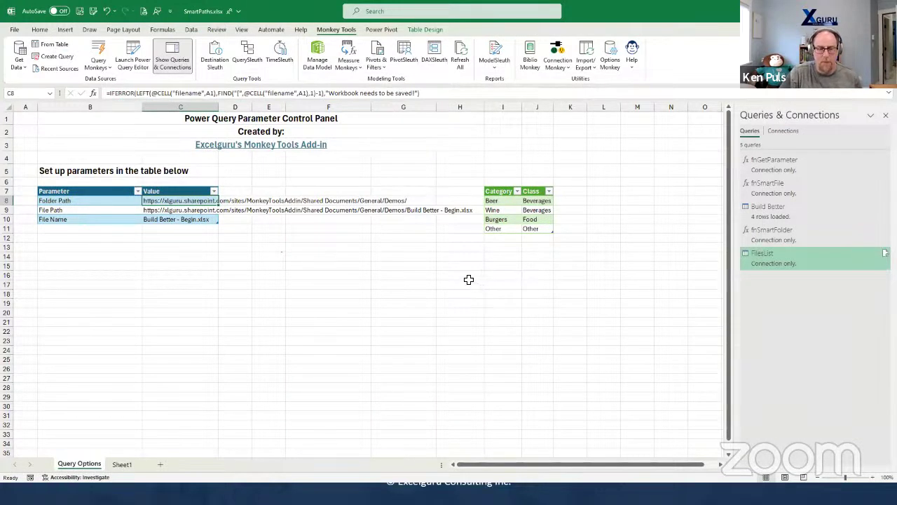
Inject a SmartFolder Monkey query named FolderContents from the Folder Path parameter, without showing files in subfolders, and open it in the query editor
click(100, 69)
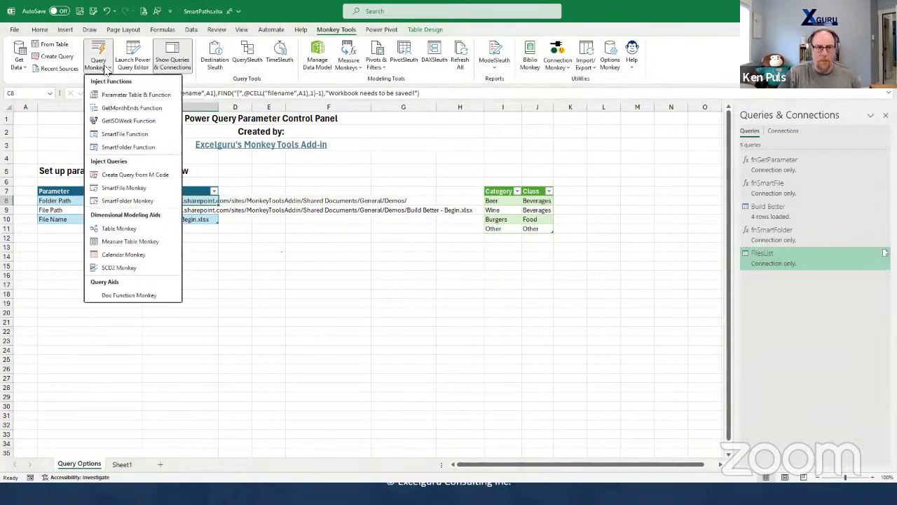
click(121, 203)
click(389, 265)
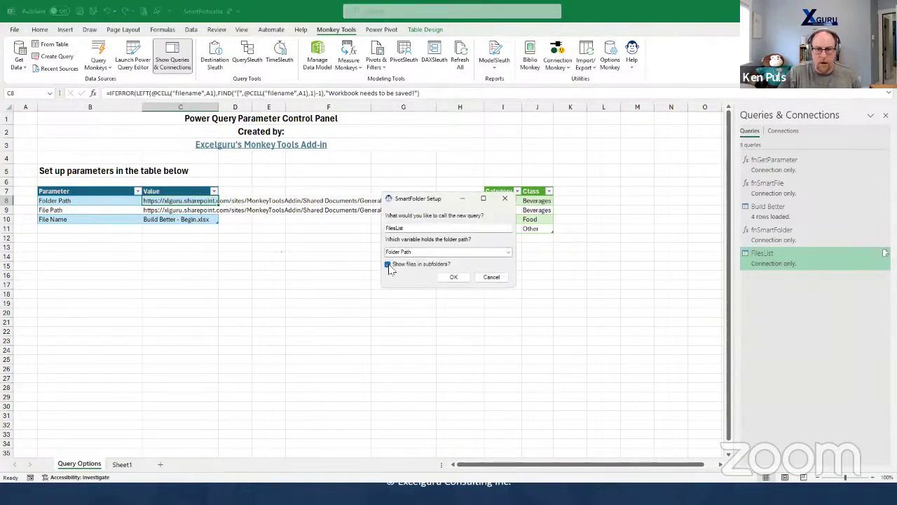
click(389, 267)
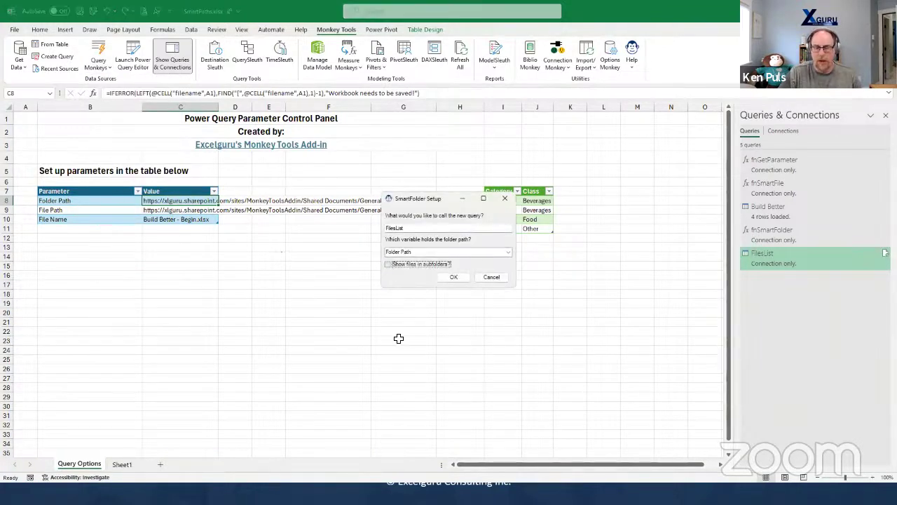
click(453, 277)
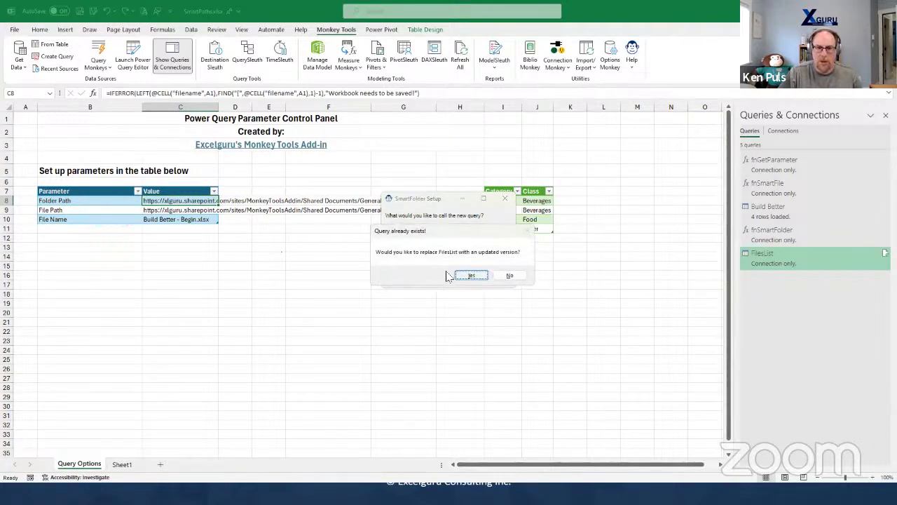
click(507, 277)
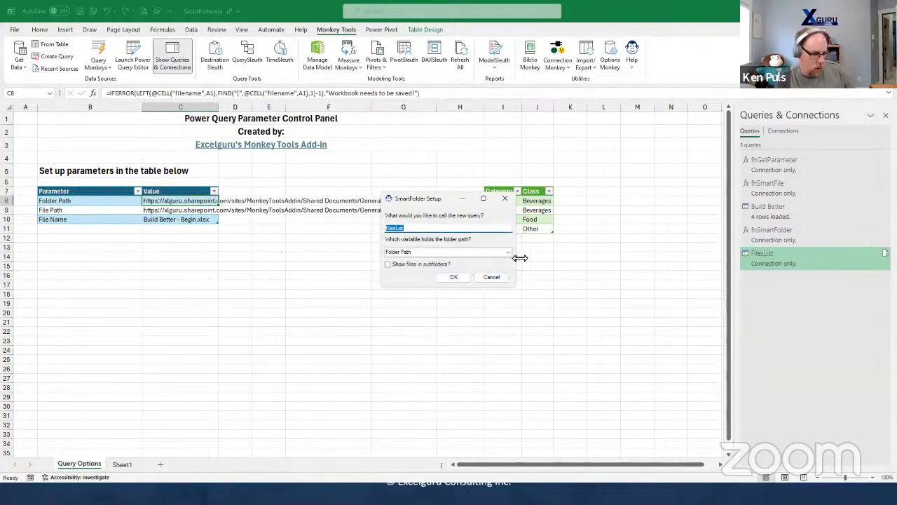
text(Fi)
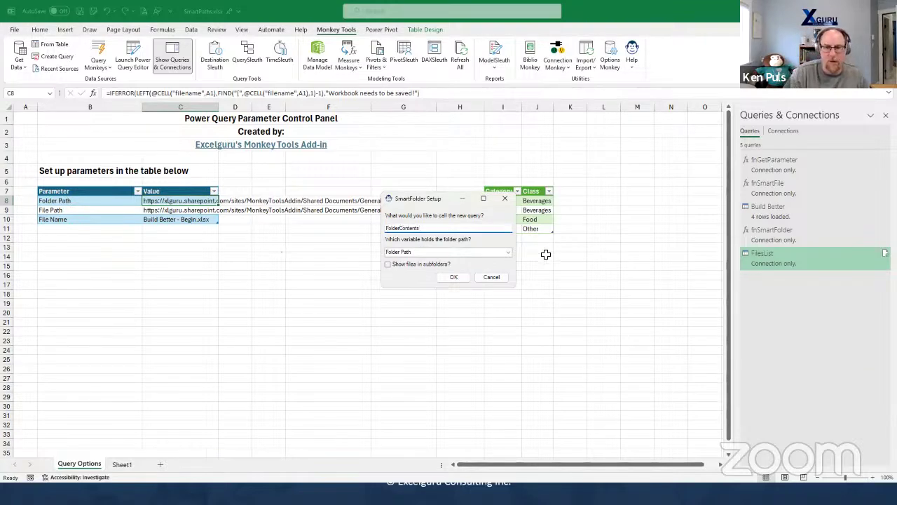
click(453, 276)
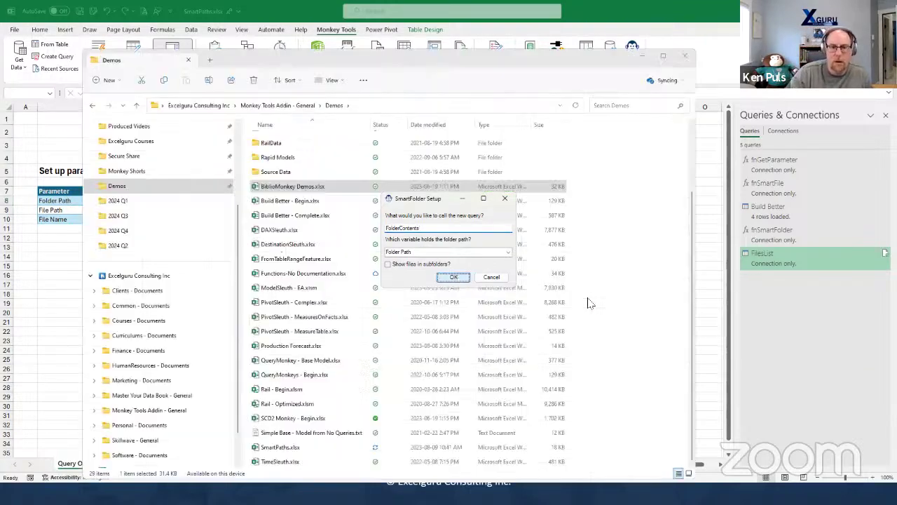
click(822, 360)
double_click(788, 283)
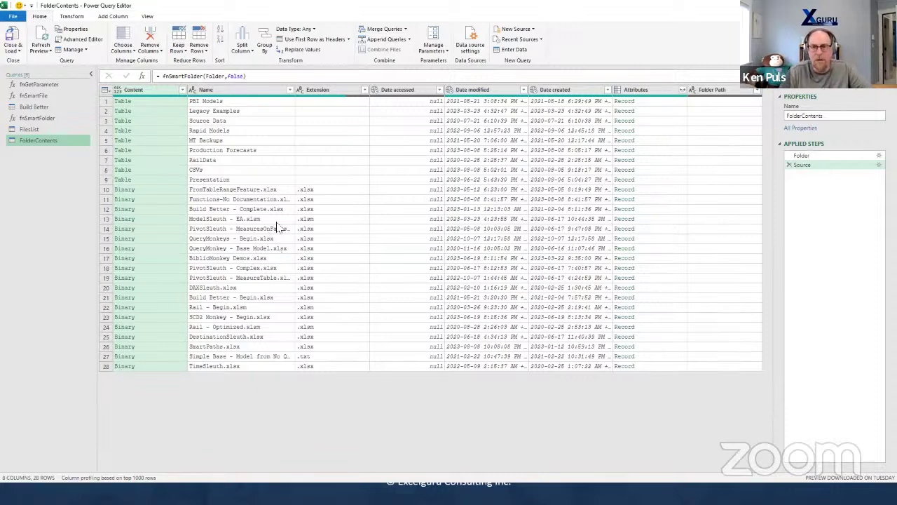
Review the SharePoint path returned by the Folder step of FolderContents, then return to its Source step
click(816, 155)
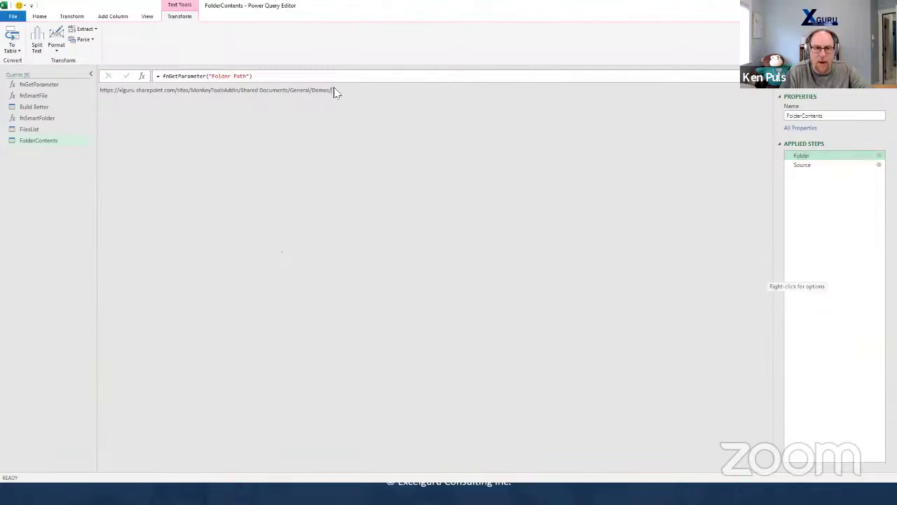
drag(335, 93, 102, 92)
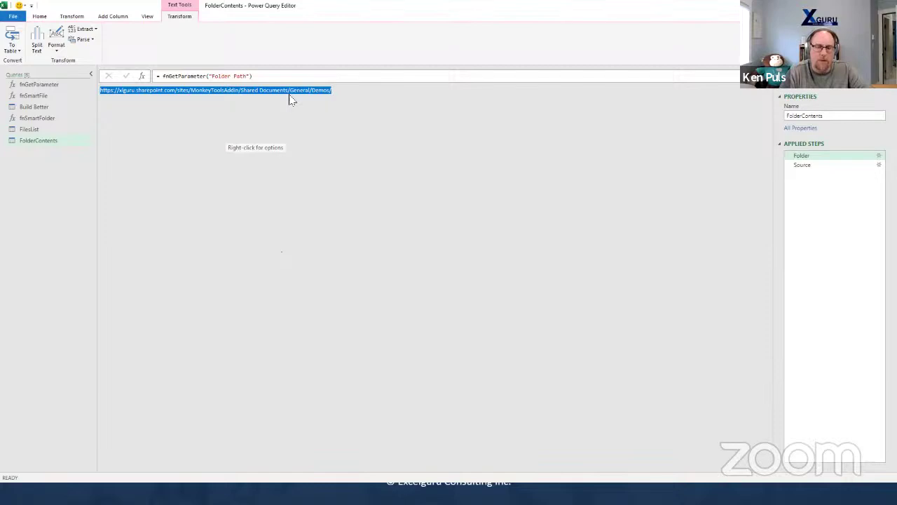
click(838, 166)
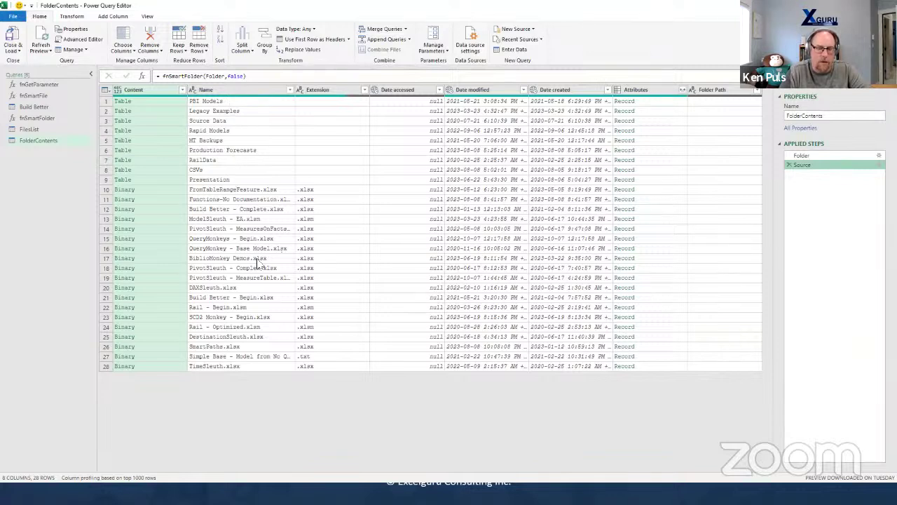
Filter the Extension column of FolderContents to .xlsx only, then close and load the query
click(363, 89)
click(233, 225)
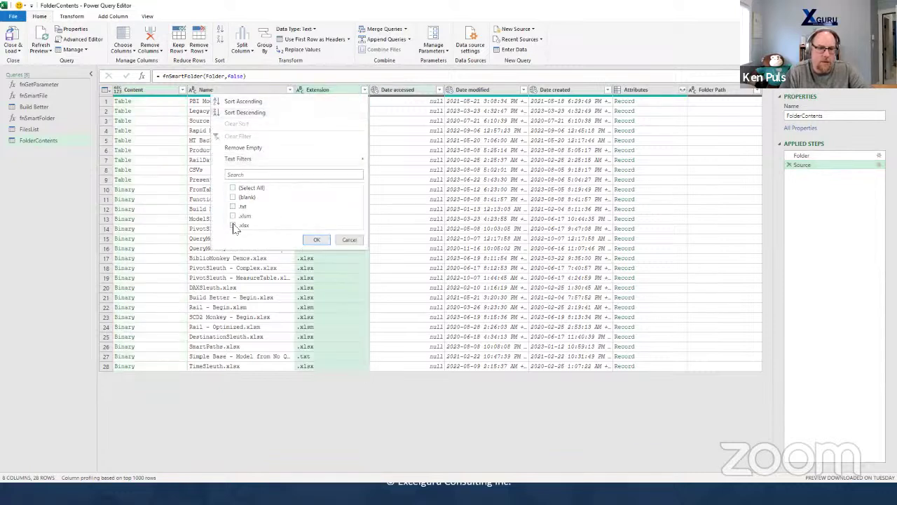
click(316, 240)
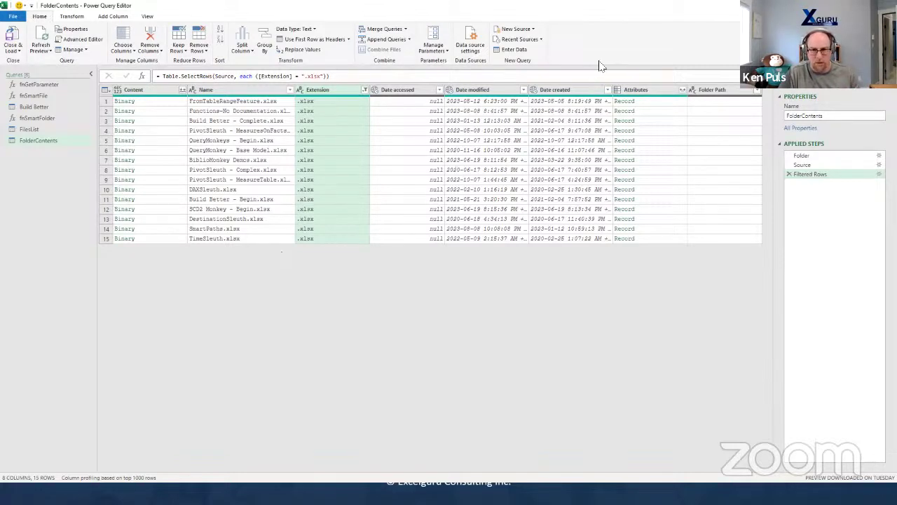
click(13, 49)
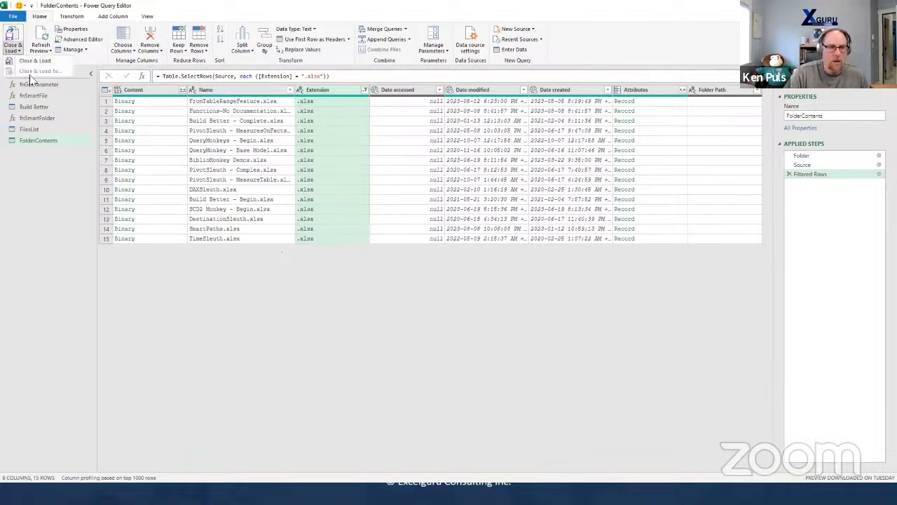
click(33, 61)
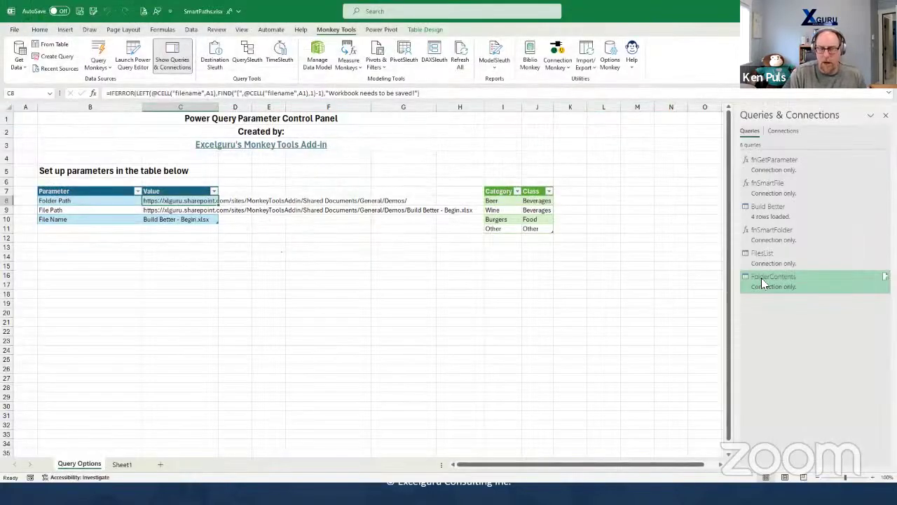
Change the FilesList query's load destination to a table on the existing worksheet at cell B15
right_click(761, 254)
click(792, 327)
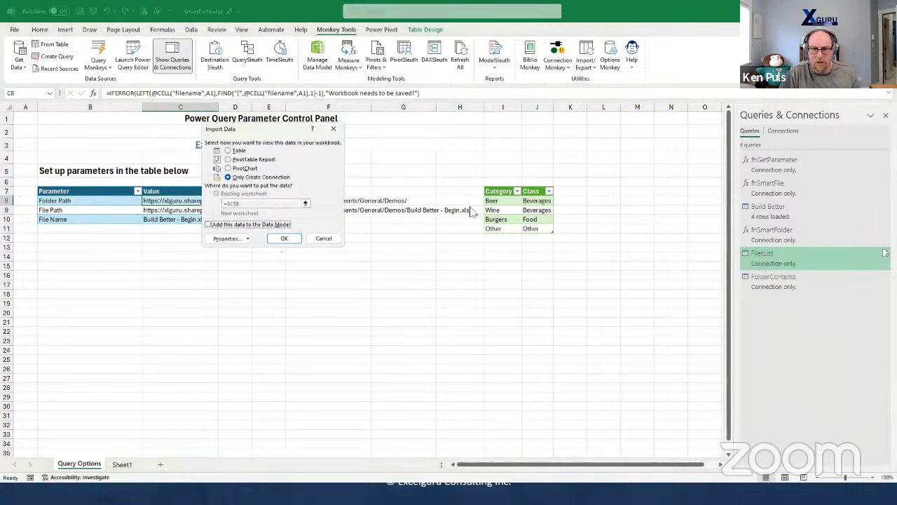
click(228, 150)
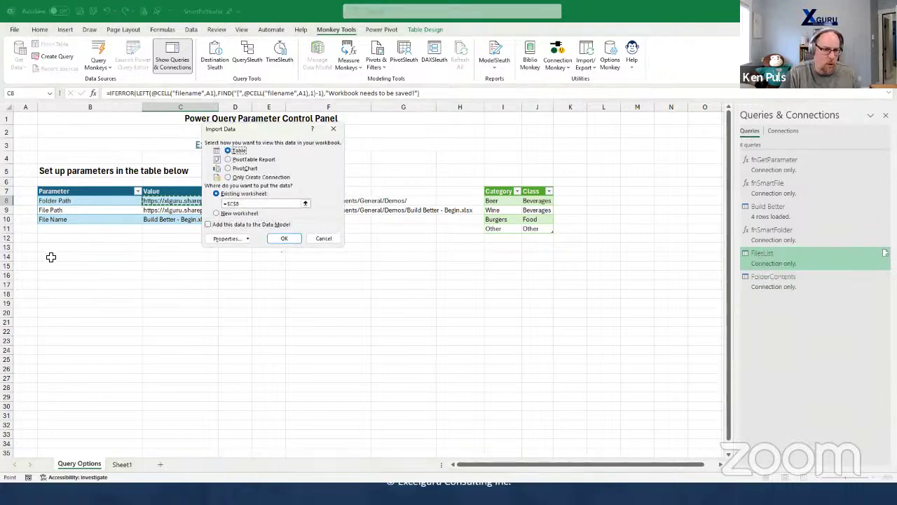
click(77, 265)
click(278, 239)
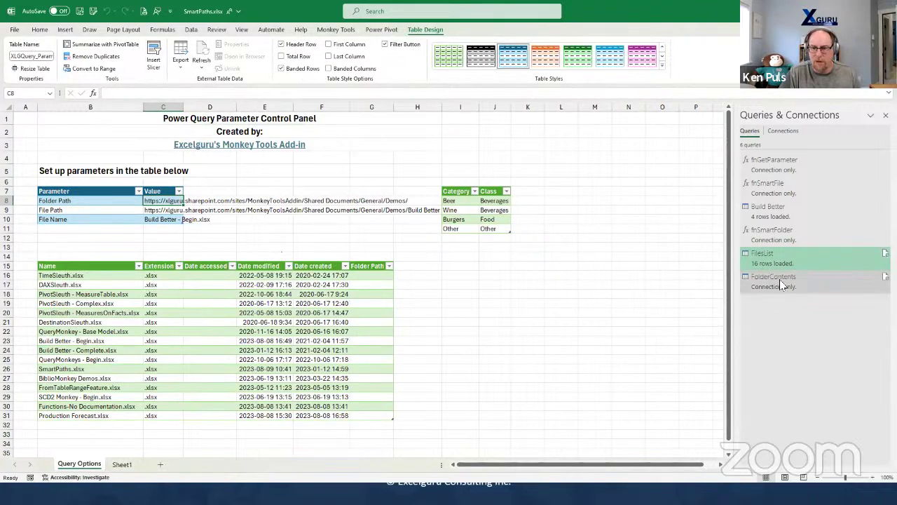
Change the FolderContents query's load destination to a table on the Query Options sheet at cell I15
right_click(779, 279)
click(803, 350)
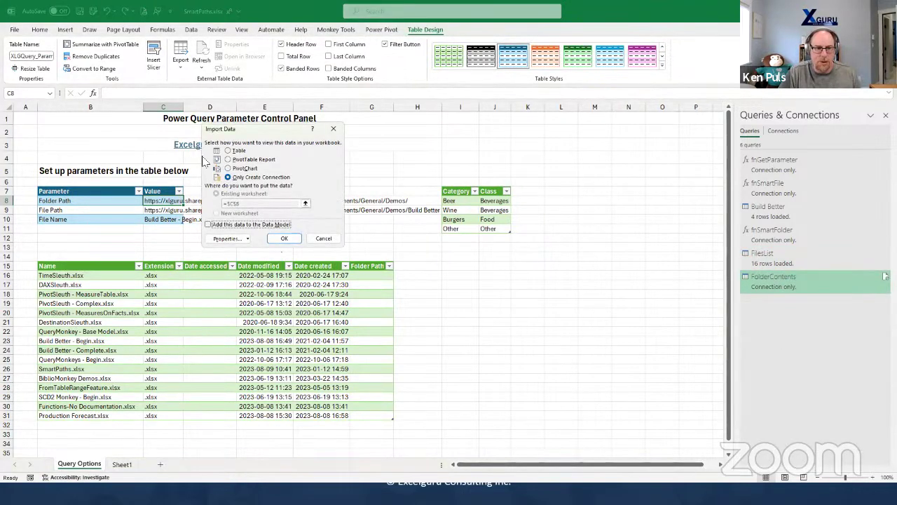
click(228, 150)
click(462, 267)
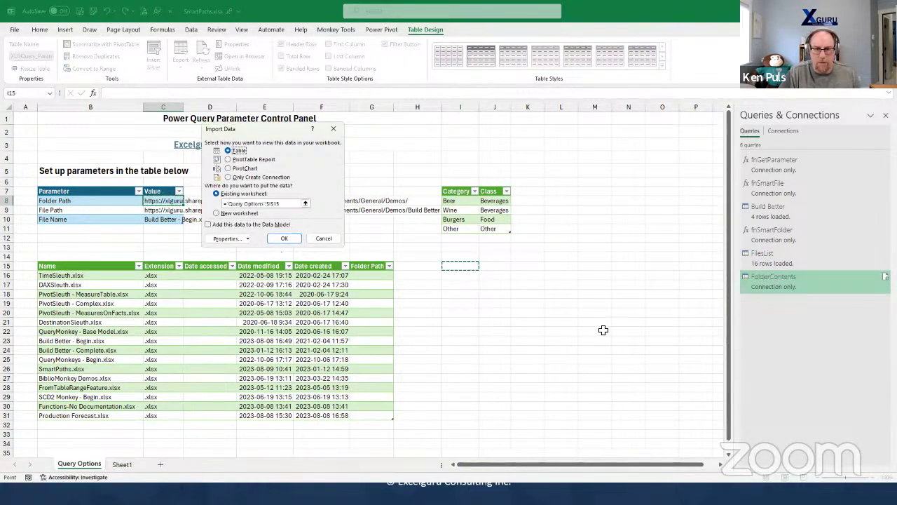
click(284, 239)
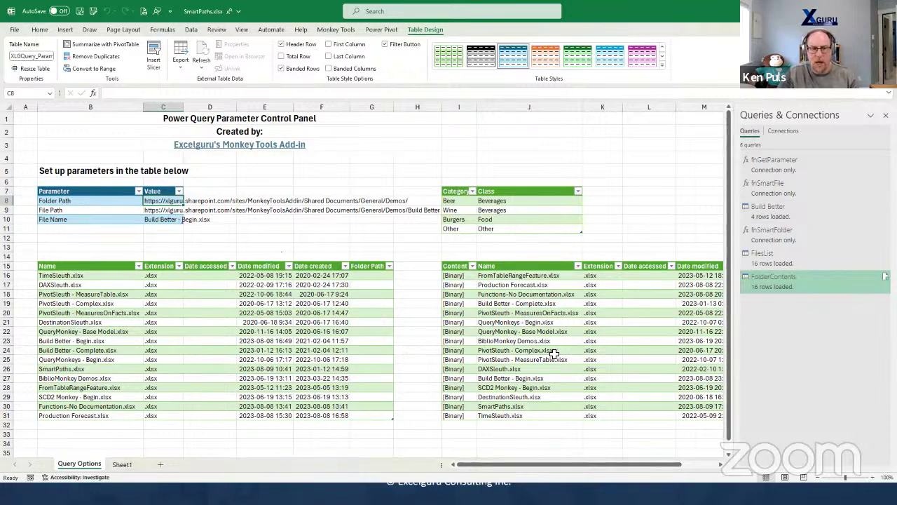
Save the SmartPaths.xlsx workbook and switch to the Demos folder in File Explorer
click(80, 12)
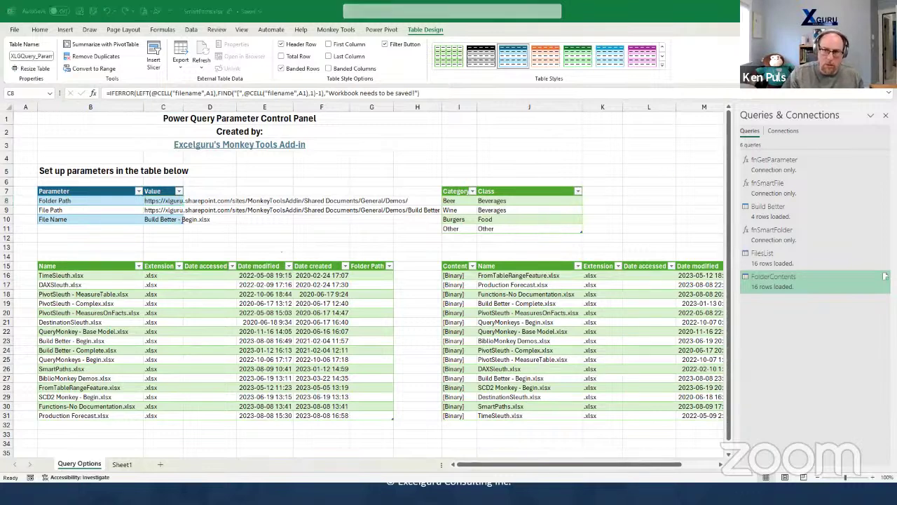
key(alt+Tab)
key(alt+Tab)
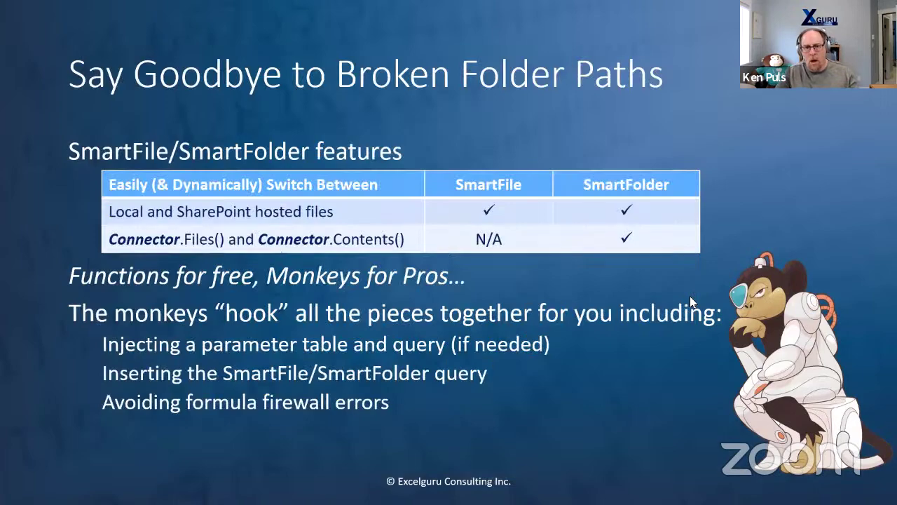
key(alt+Tab)
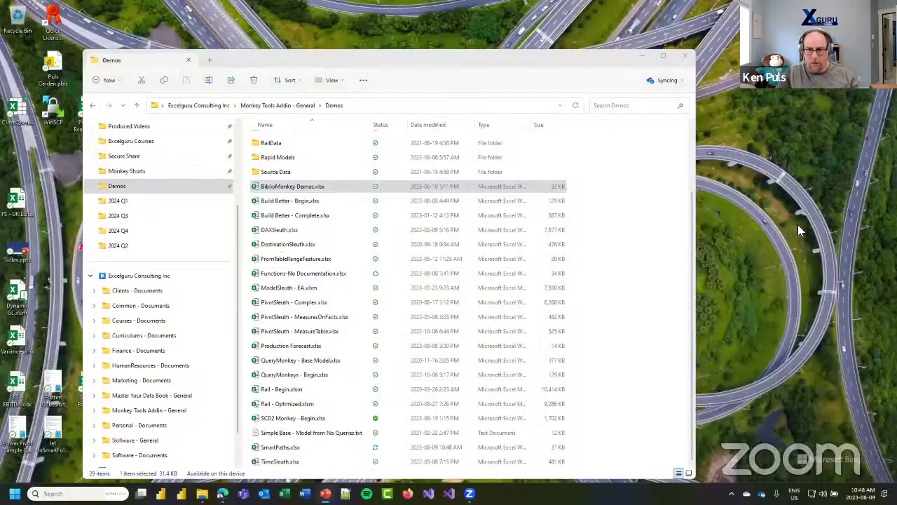
Pause OneDrive syncing for 2 hours and return to the Demos folder window
click(762, 493)
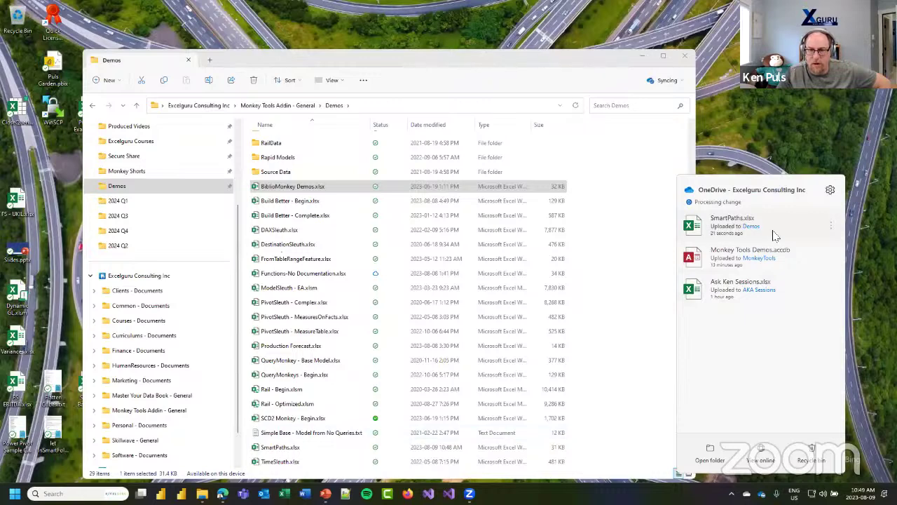
click(830, 190)
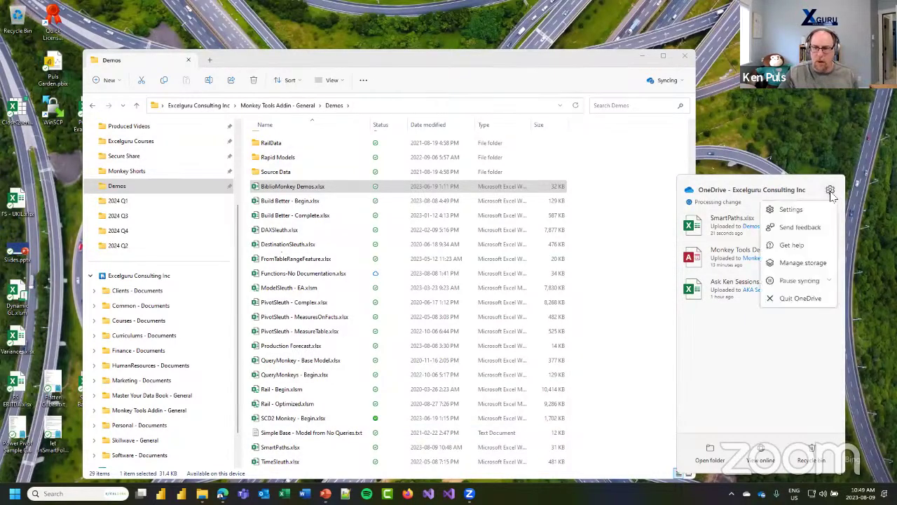
click(812, 281)
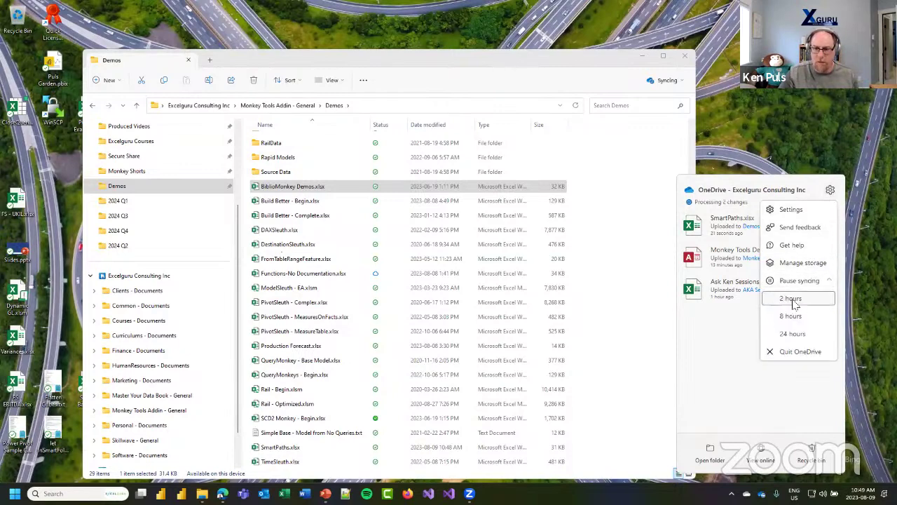
click(792, 299)
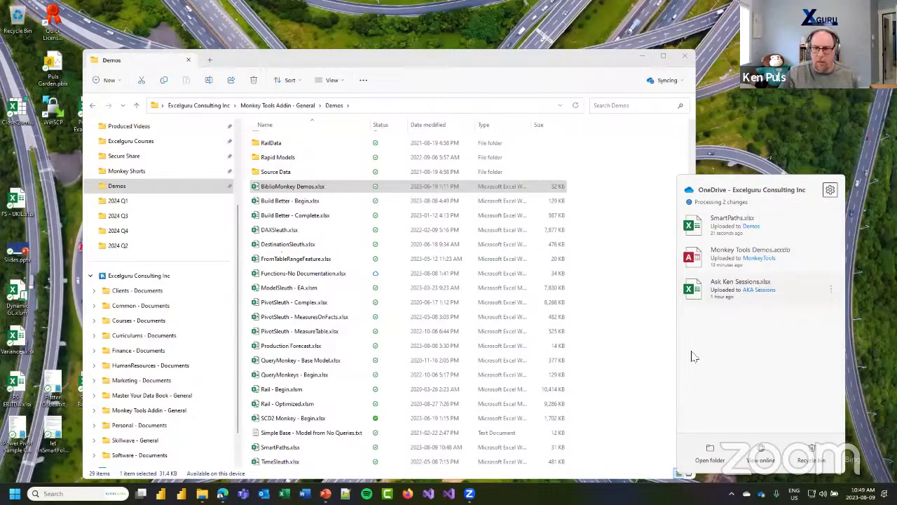
click(579, 68)
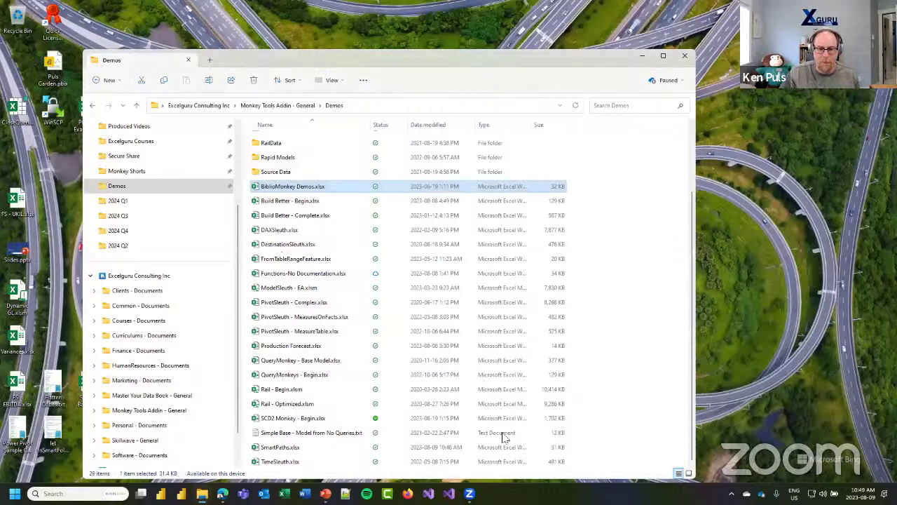
Reopen SmartPaths.xlsx from the Demos folder and examine its Folder Path and File Path values and loaded tables
double_click(307, 448)
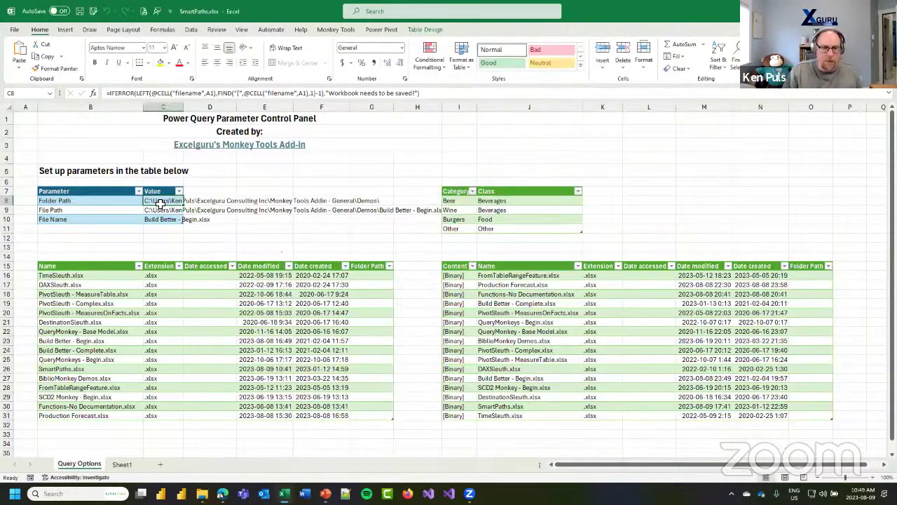
drag(161, 202, 161, 210)
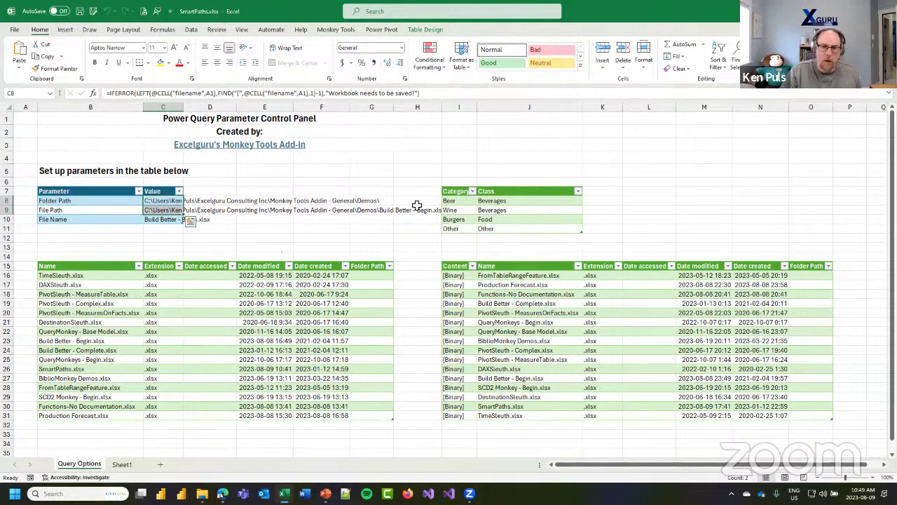
drag(465, 202, 514, 230)
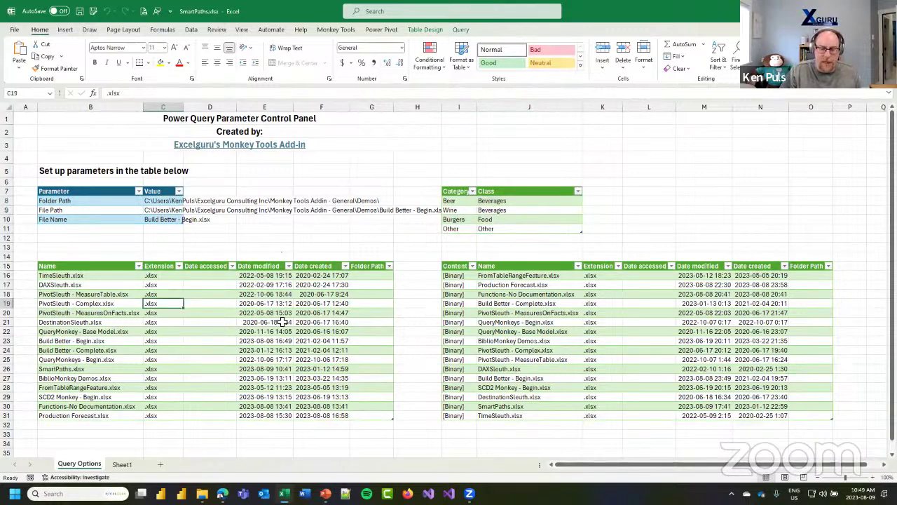
click(520, 302)
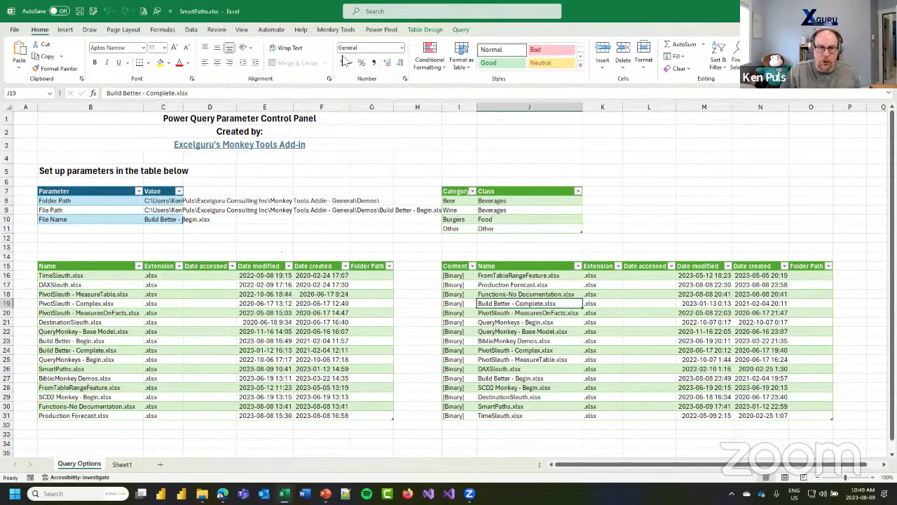
Show the workbook's queries and connections, refresh all queries, and check the Category and Class table
click(336, 29)
click(175, 56)
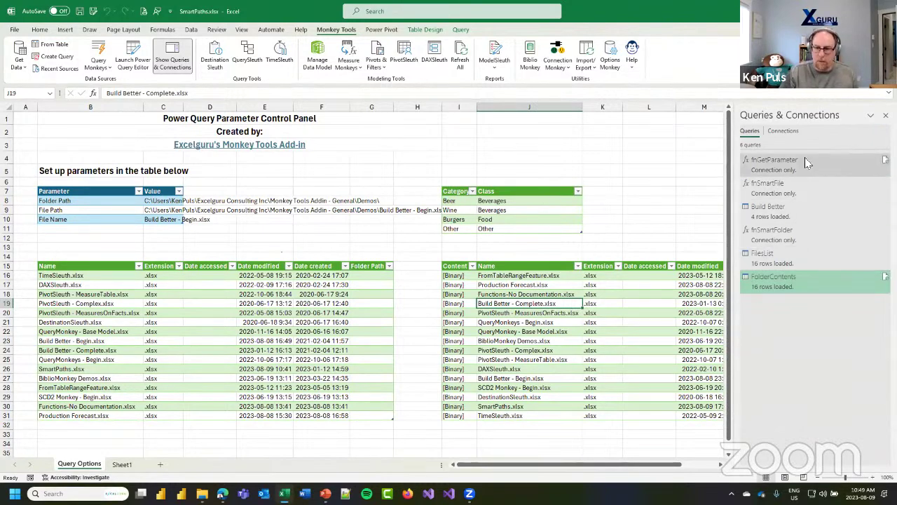
click(460, 56)
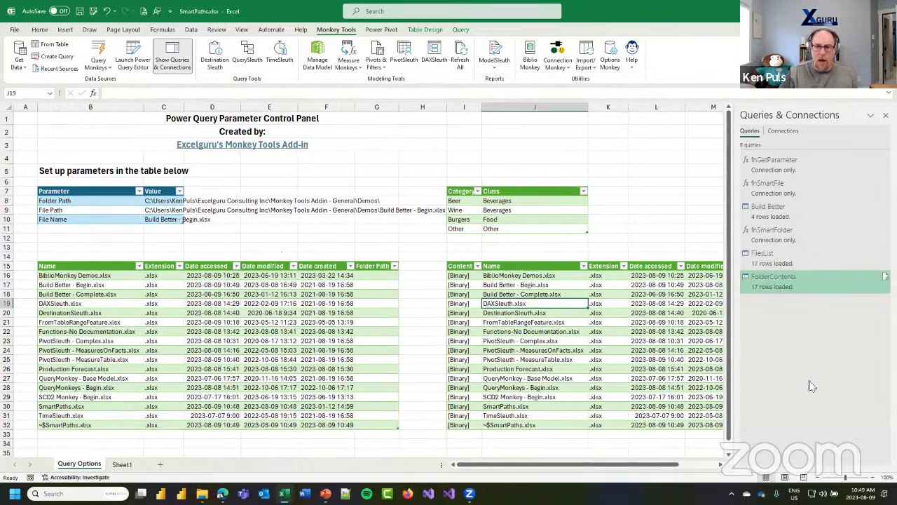
drag(457, 199, 516, 230)
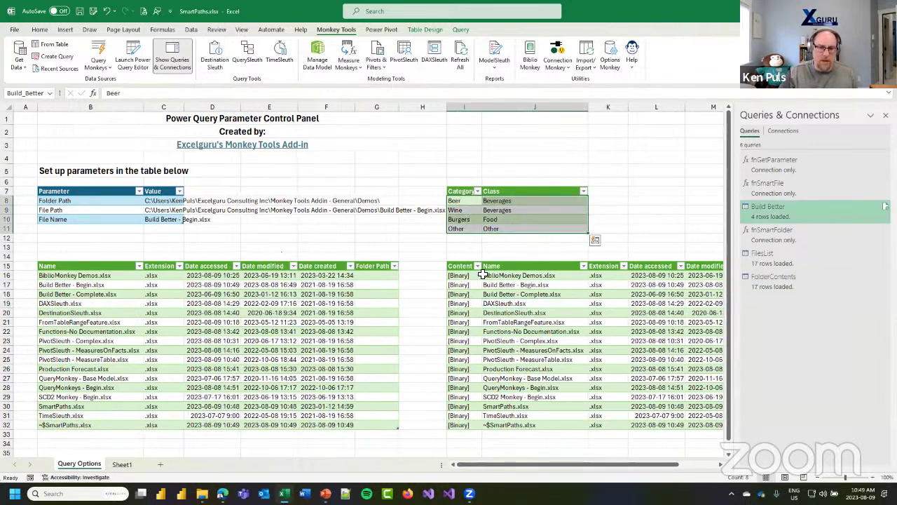
Examine the two file tables on the Query Options sheet, down to the ~$SmartPaths.xlsx row
scroll(417, 262, down, 3)
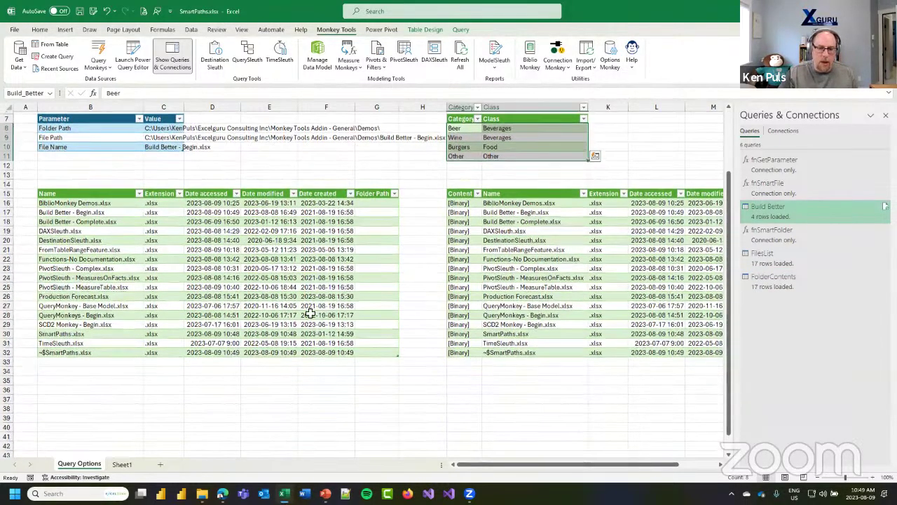
click(7, 341)
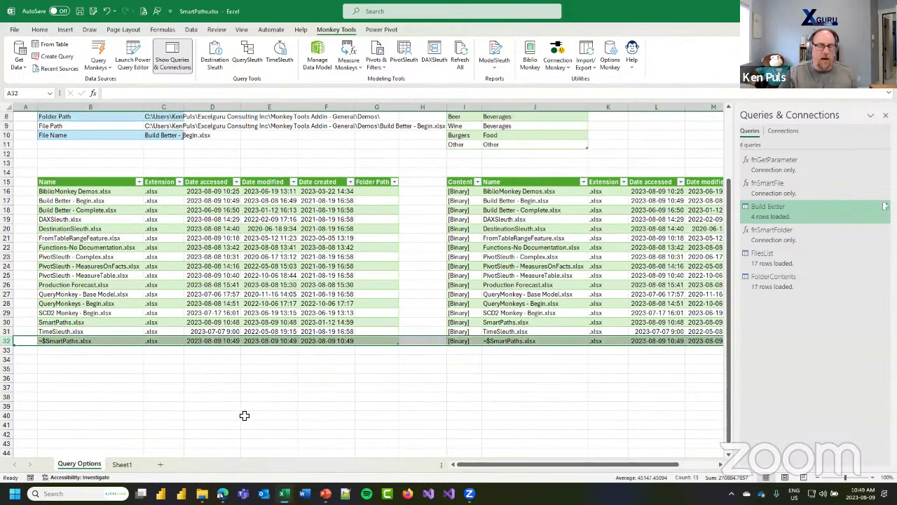
click(102, 351)
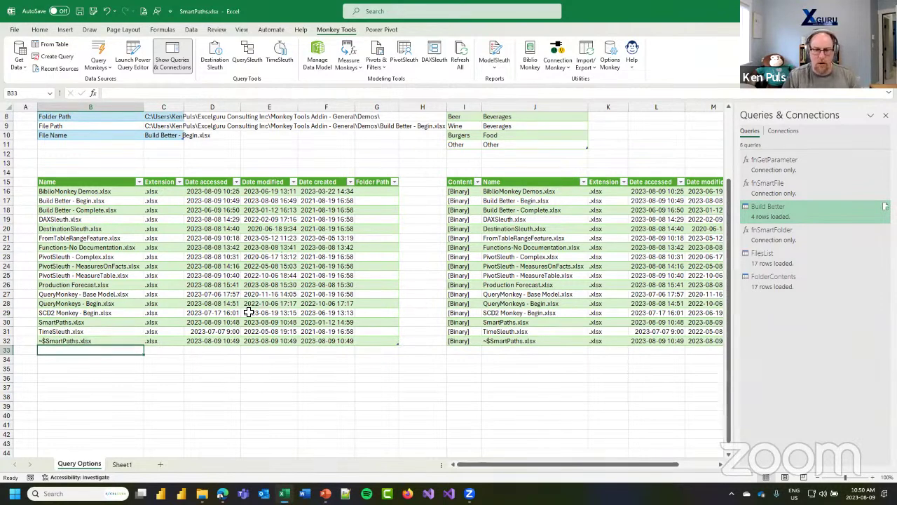
Open the FolderContents query for editing, remove its Filtered Rows step and sort the rows by Name in ascending order
click(776, 284)
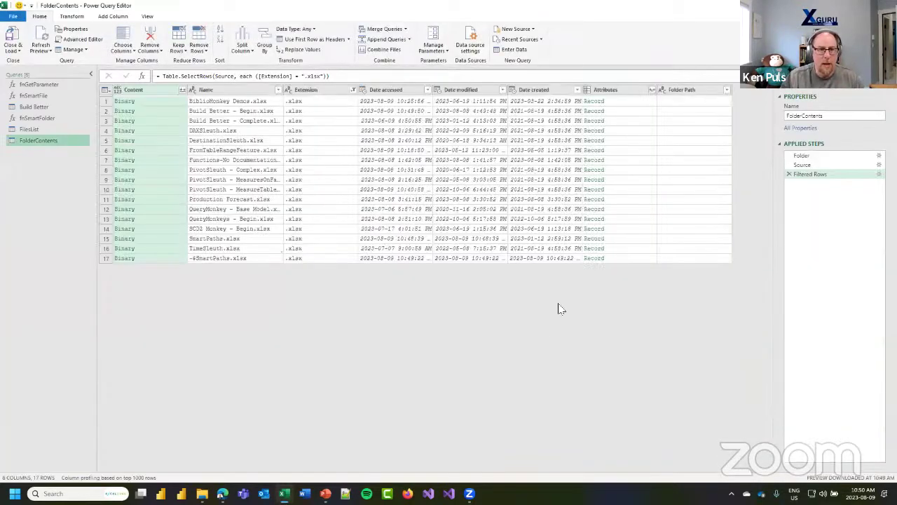
click(788, 174)
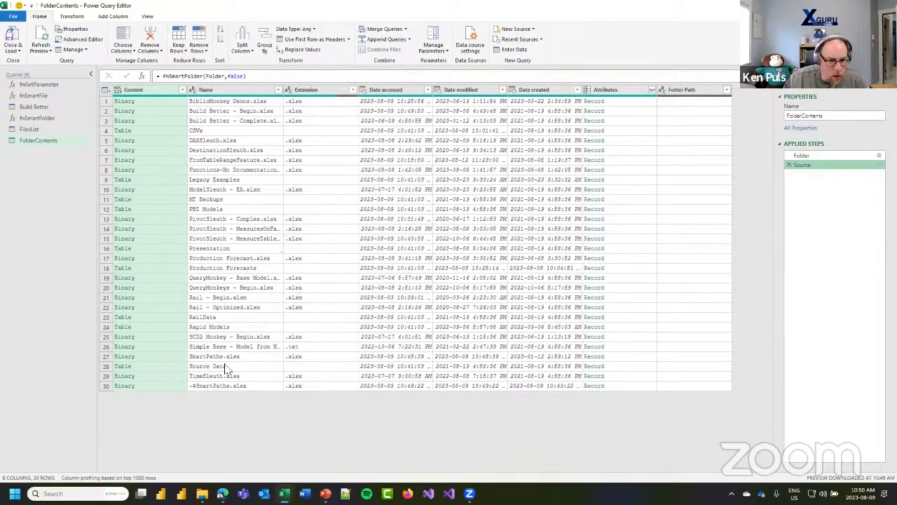
click(278, 90)
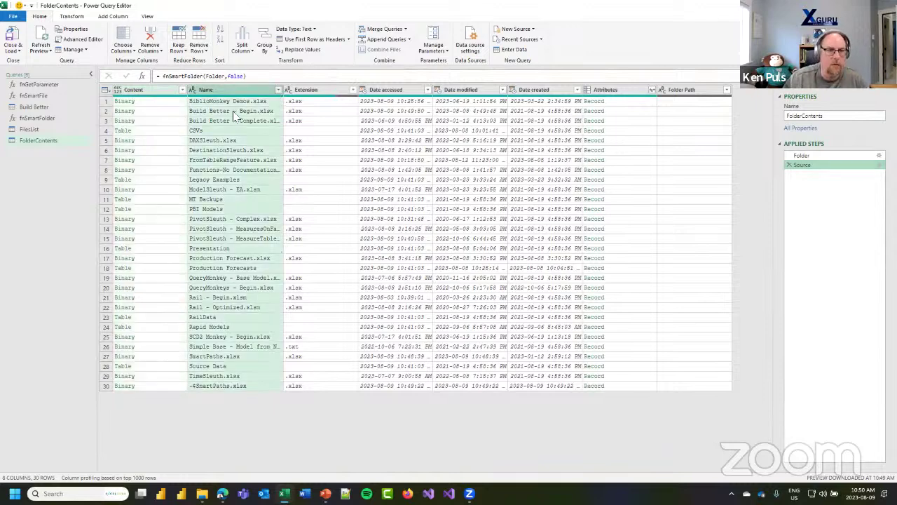
click(144, 101)
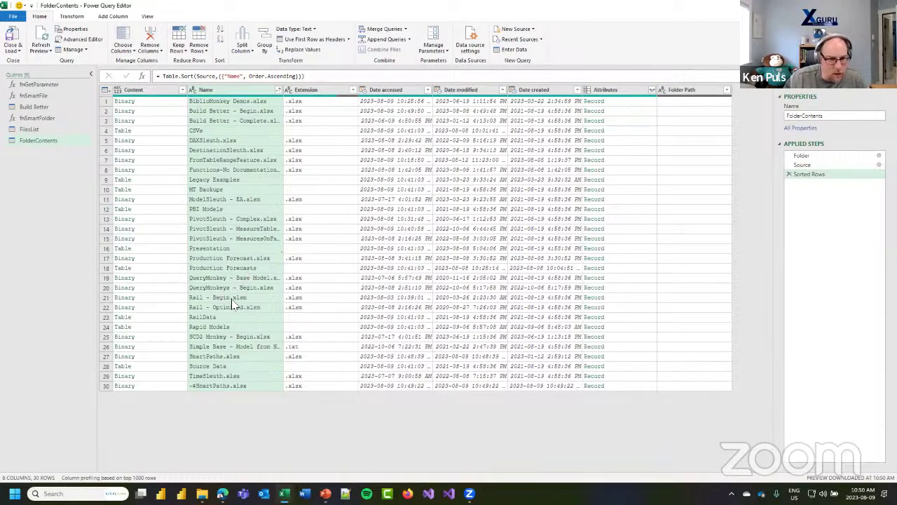
Drill into the Production Forecasts folder's 2024 table and expand only Content and Name from its Content column, without the original name prefix
click(123, 270)
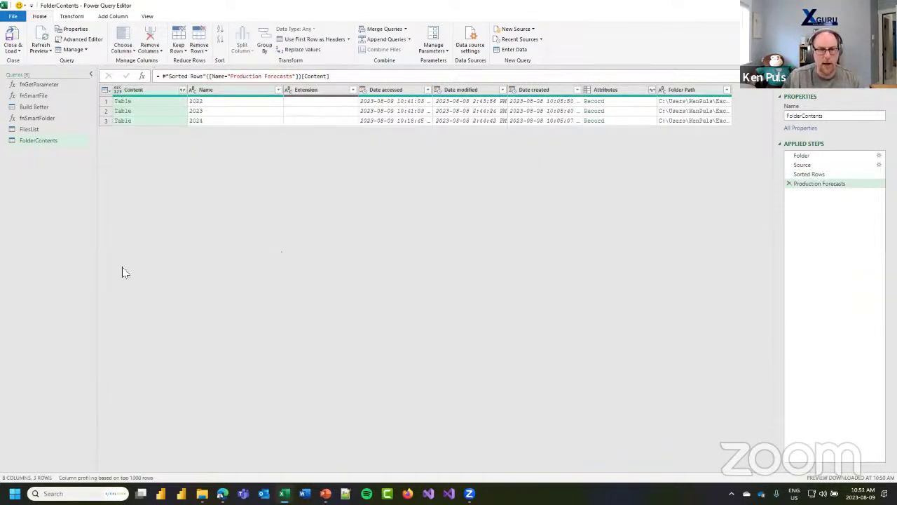
click(123, 121)
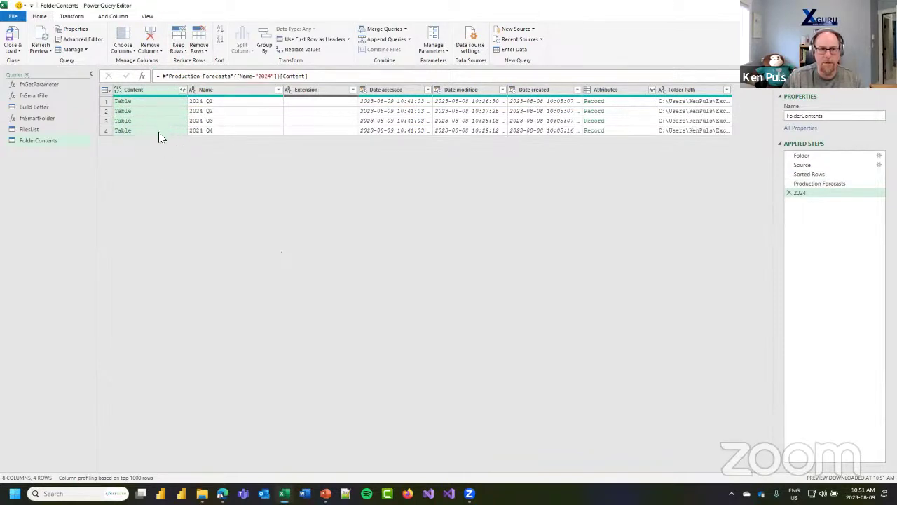
click(183, 91)
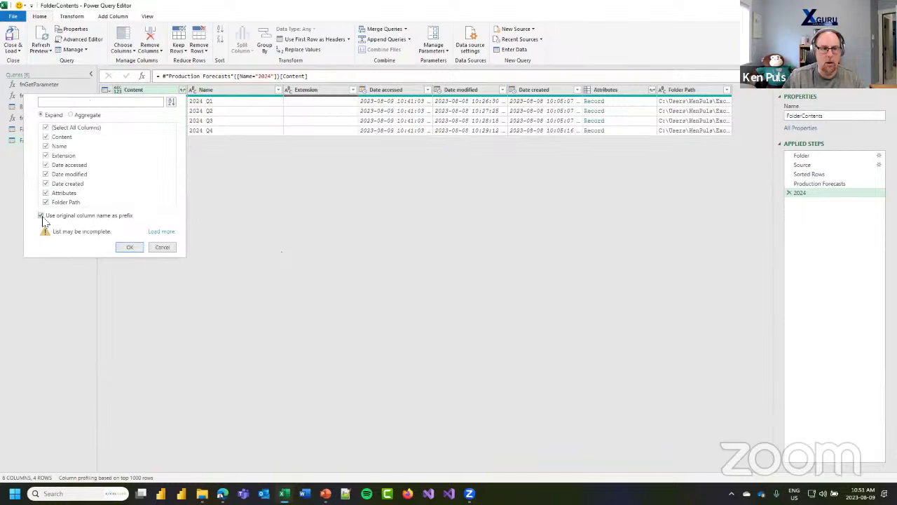
click(42, 216)
click(46, 128)
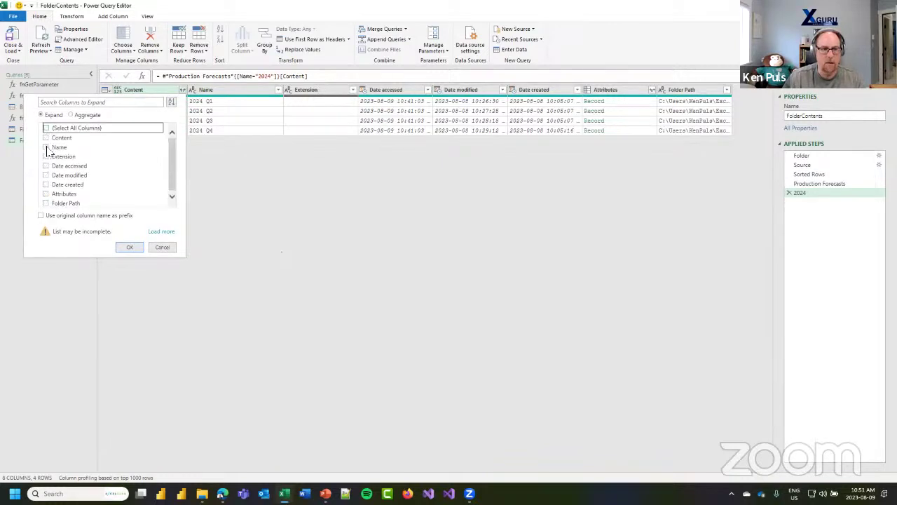
click(45, 137)
click(46, 147)
click(131, 248)
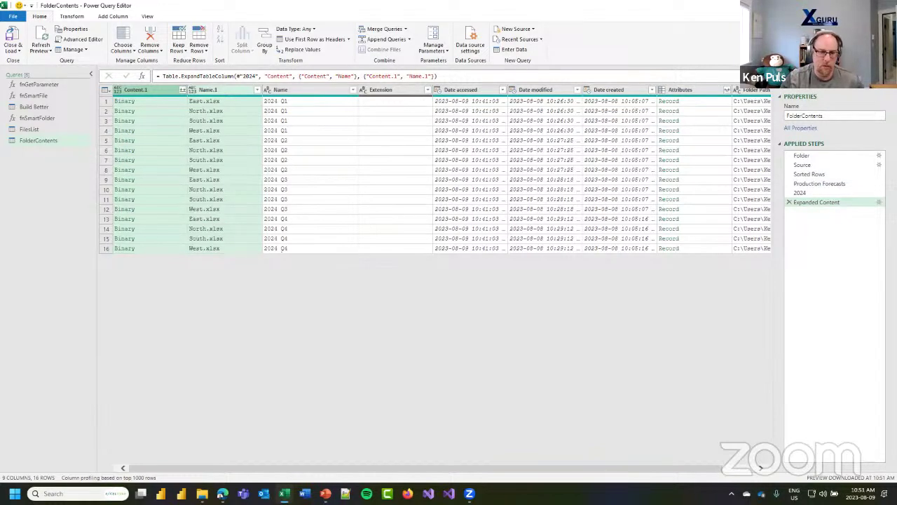
Close the query editor and discard the edits made to the FolderContents query
key(alt+F4)
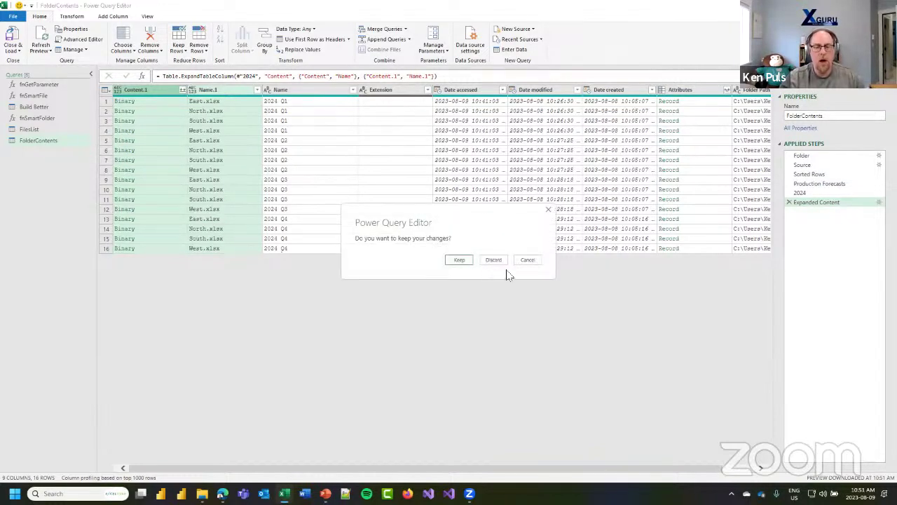
click(494, 260)
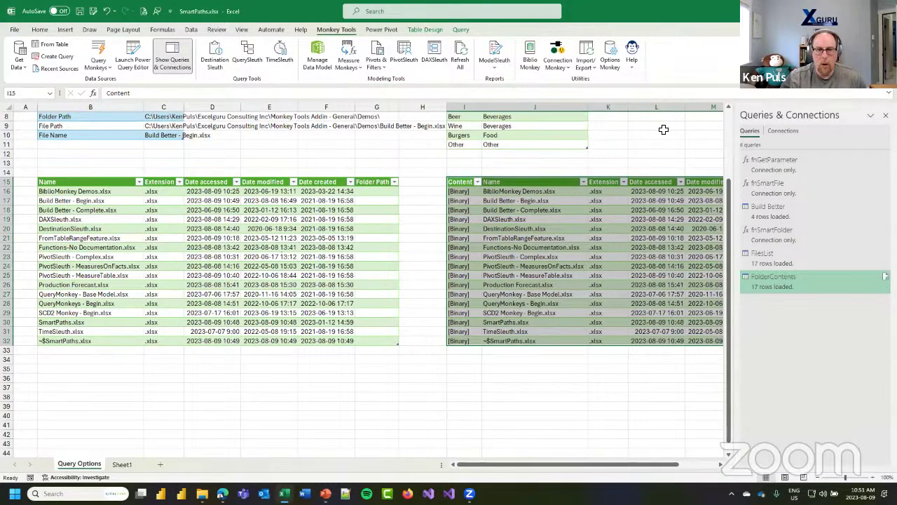
Open the FilesList query and inspect its Folder and Source steps, including the fnSmartFolder subfolder argument
scroll(221, 226, up, 3)
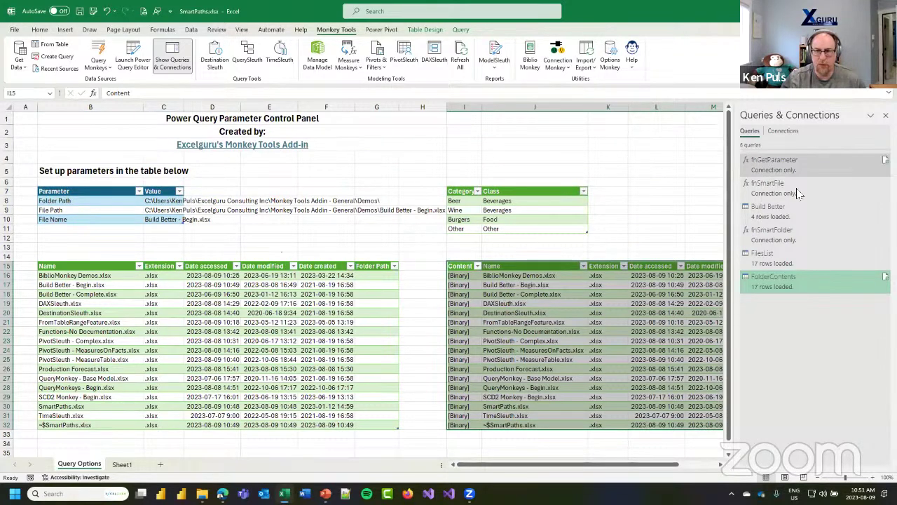
double_click(785, 261)
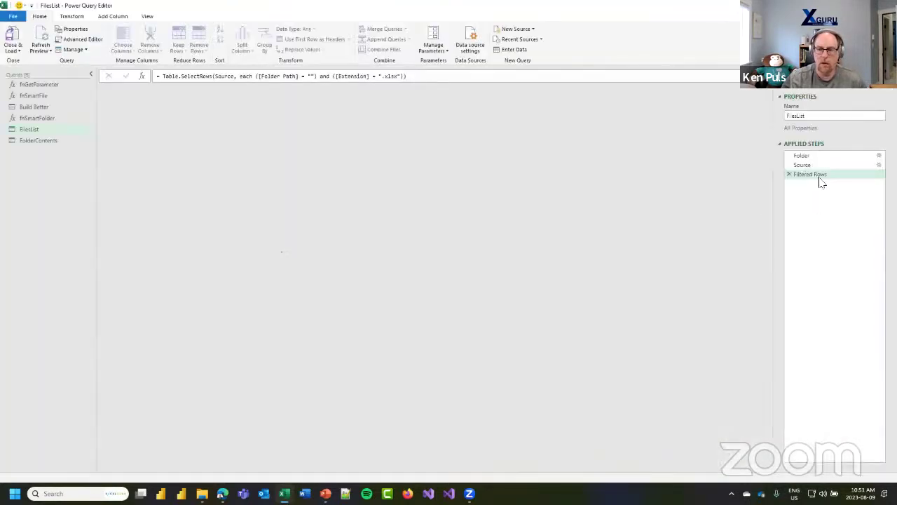
click(806, 156)
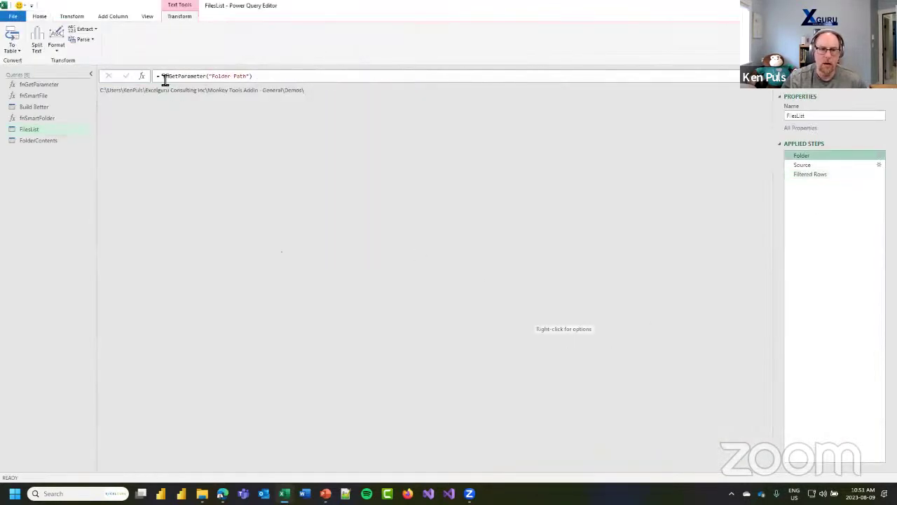
click(803, 165)
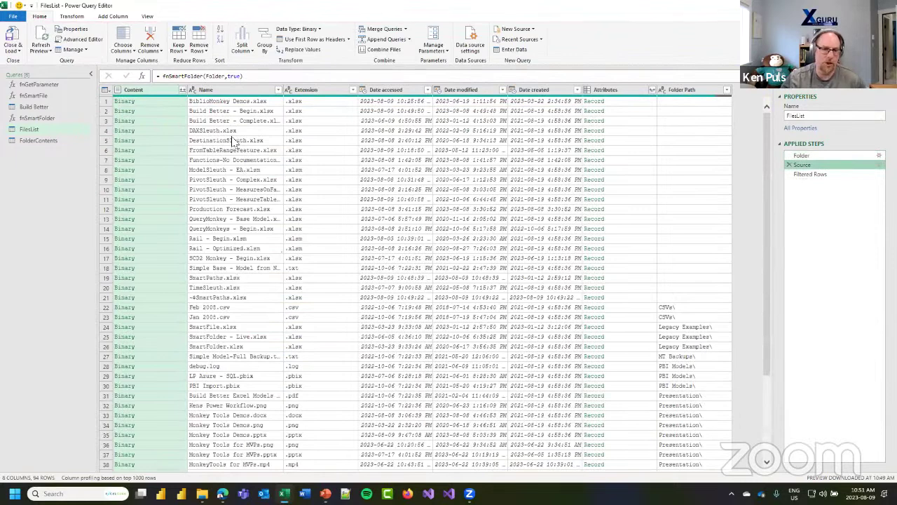
double_click(234, 76)
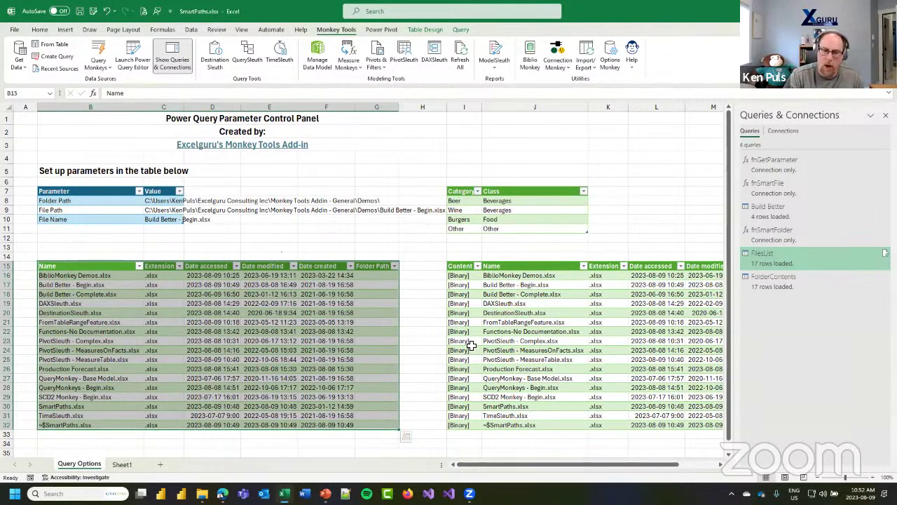
Read through the fnSmartFolder function's built-in documentation and usage examples, and close the query editor
double_click(787, 239)
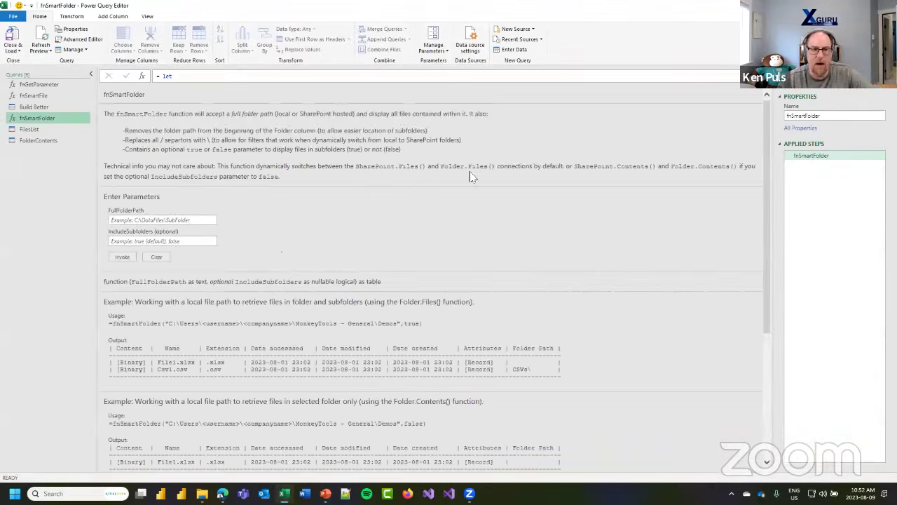
scroll(473, 176, down, 3)
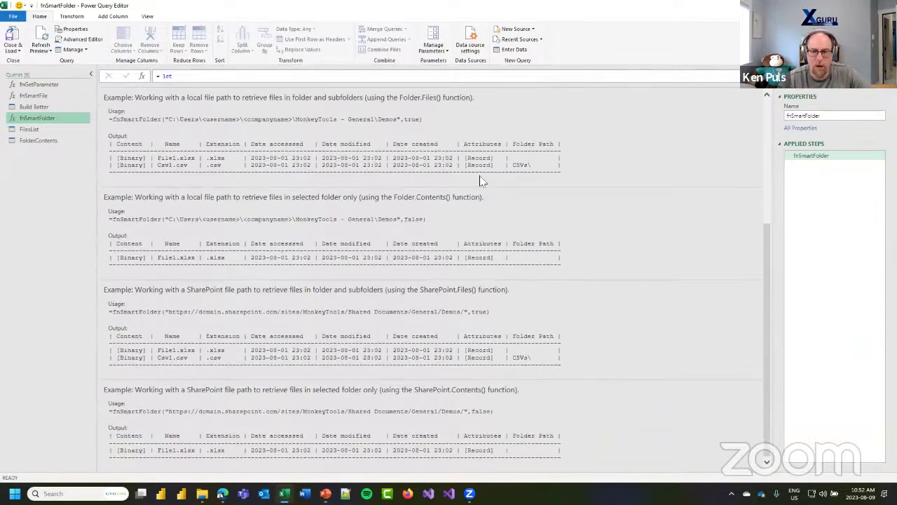
scroll(481, 189, up, 3)
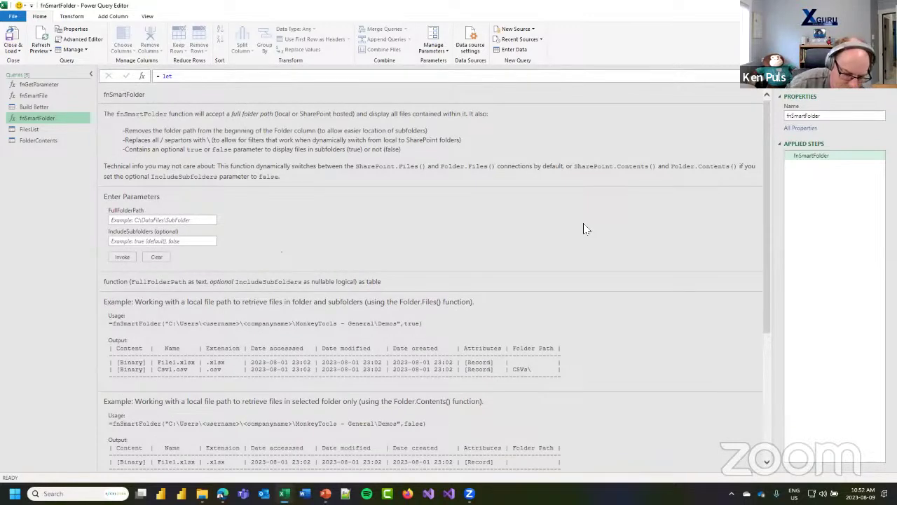
scroll(581, 234, down, 2)
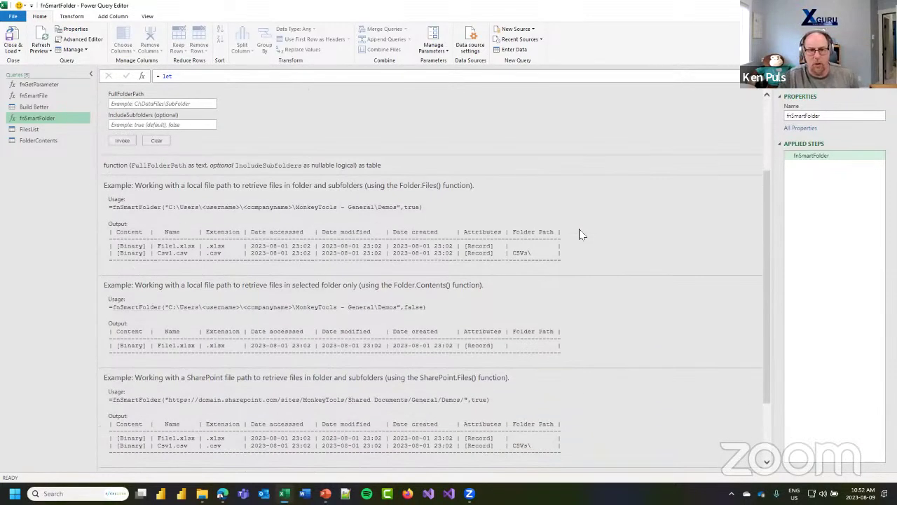
scroll(582, 235, up, 2)
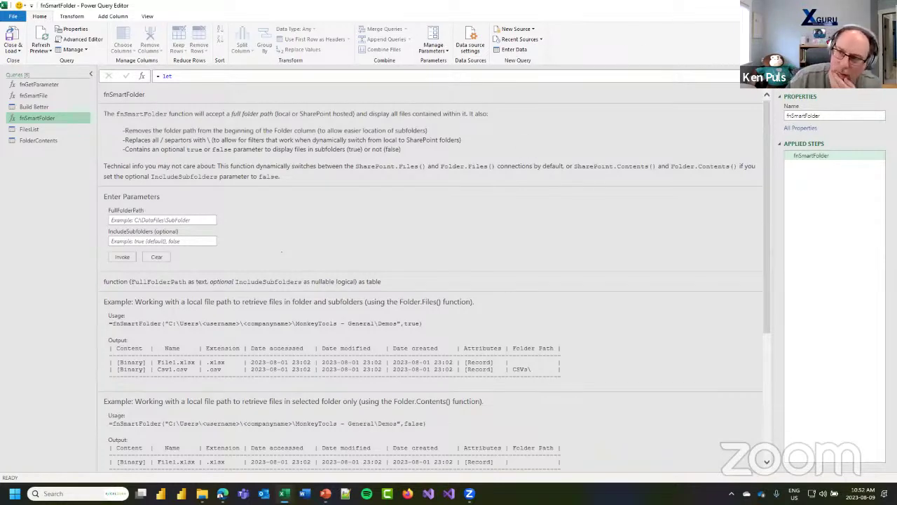
click(887, 5)
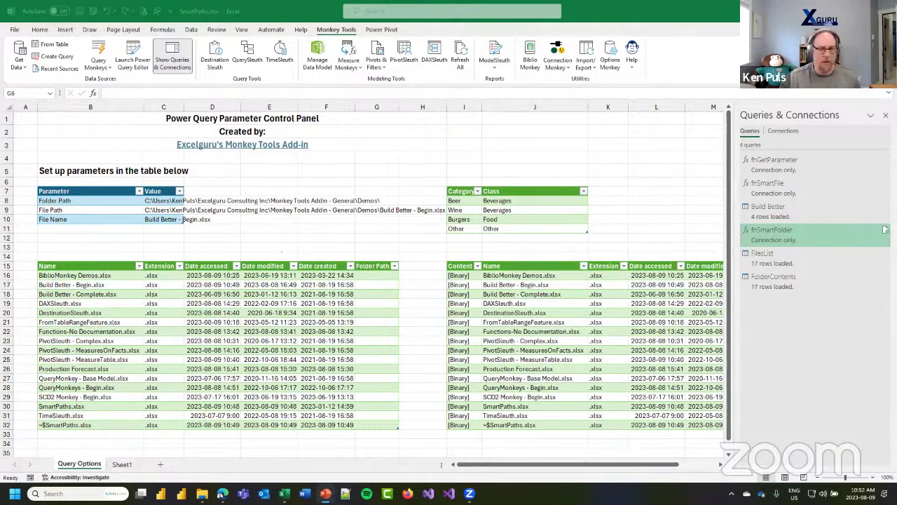
key(alt+Tab)
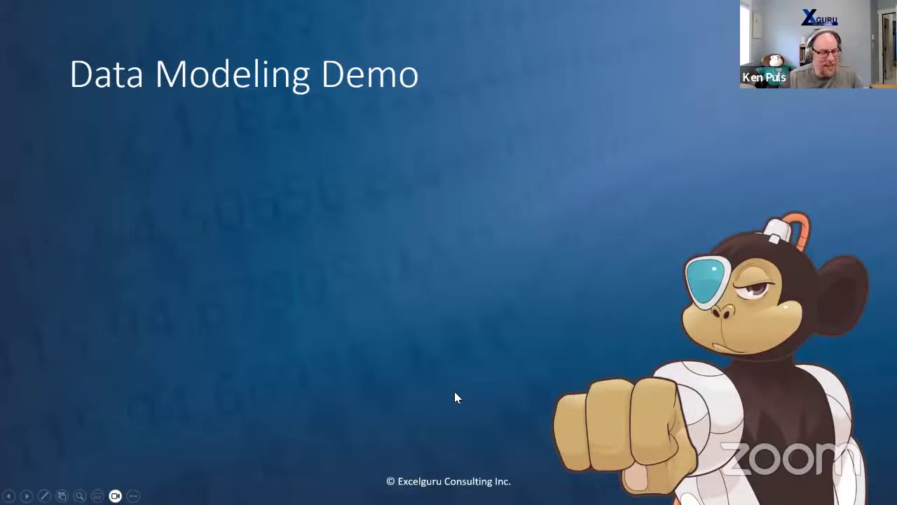
key(alt+Tab)
key(alt+Tab)
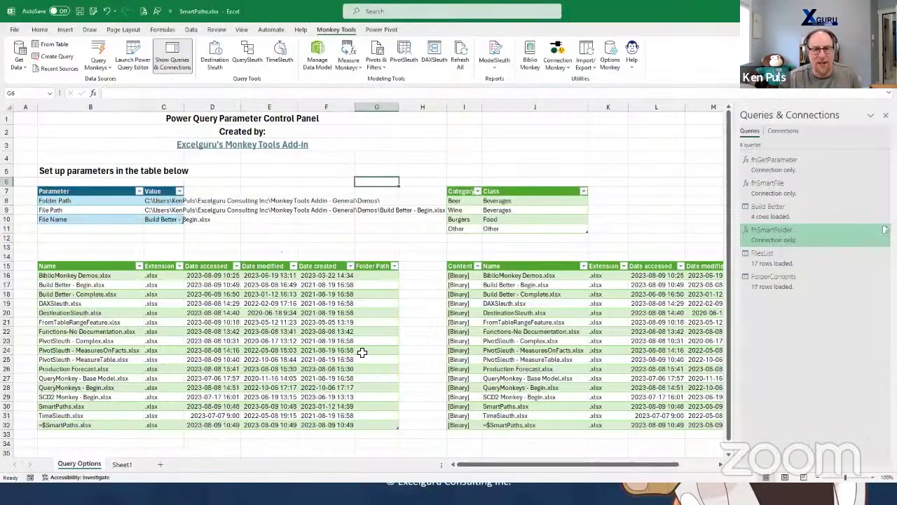
Open the fnSmartFile function in the query editor to check its documentation, and return to the workbook
click(791, 192)
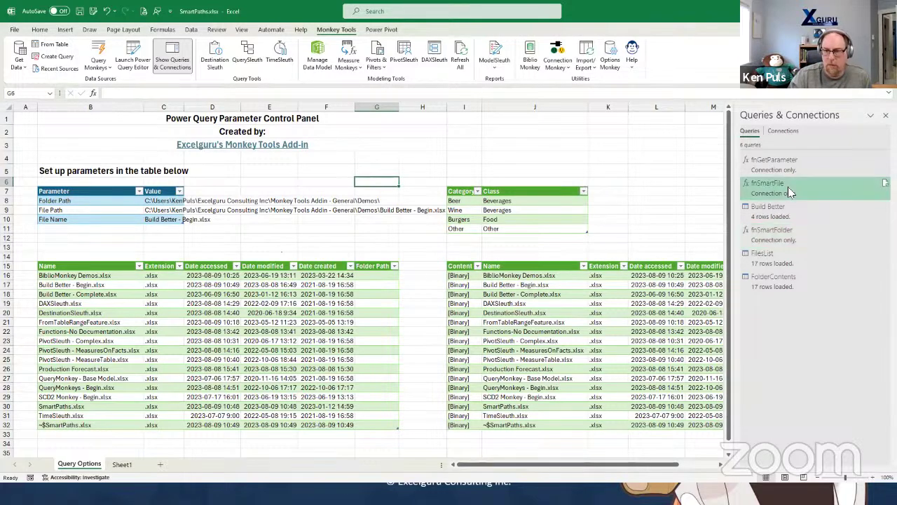
right_click(791, 191)
click(813, 219)
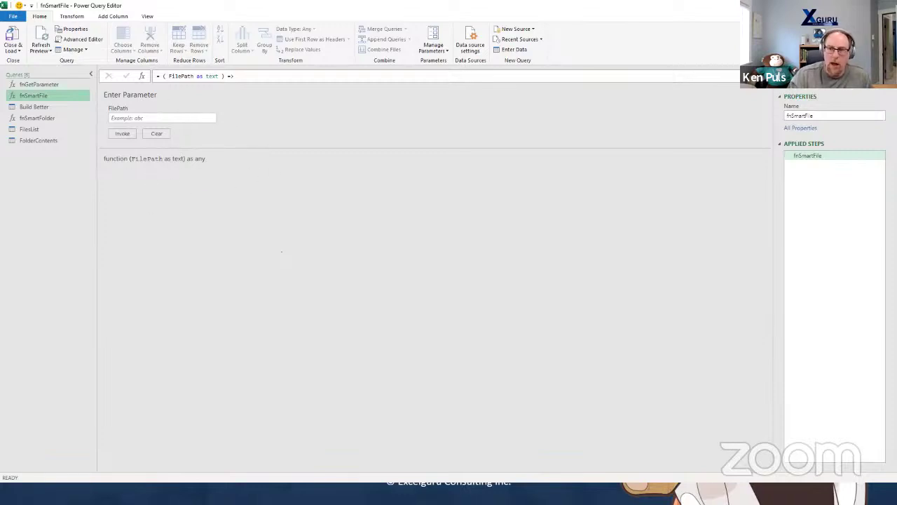
key(alt+Tab)
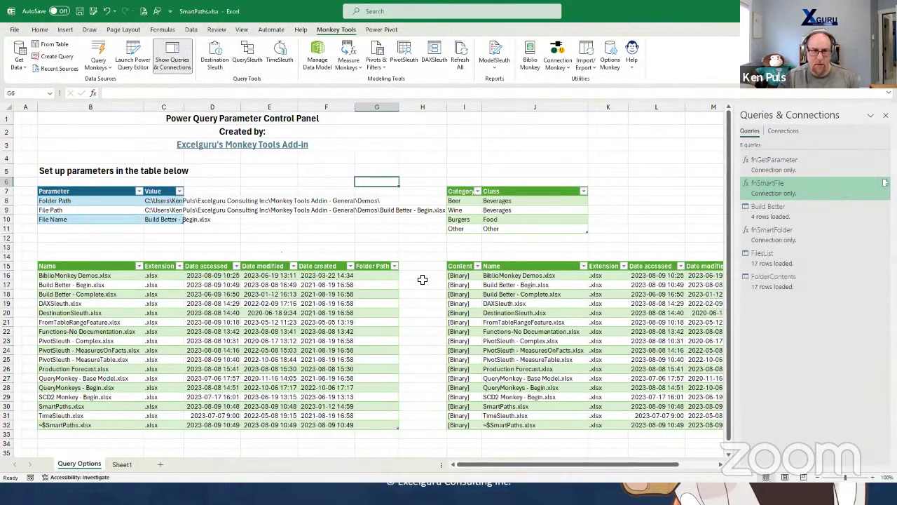
Start Doc Function Monkey for fnSmartFile and enter the description "This is my <b>function</b>" followed by "It is <i>awesome!</i>"
click(99, 64)
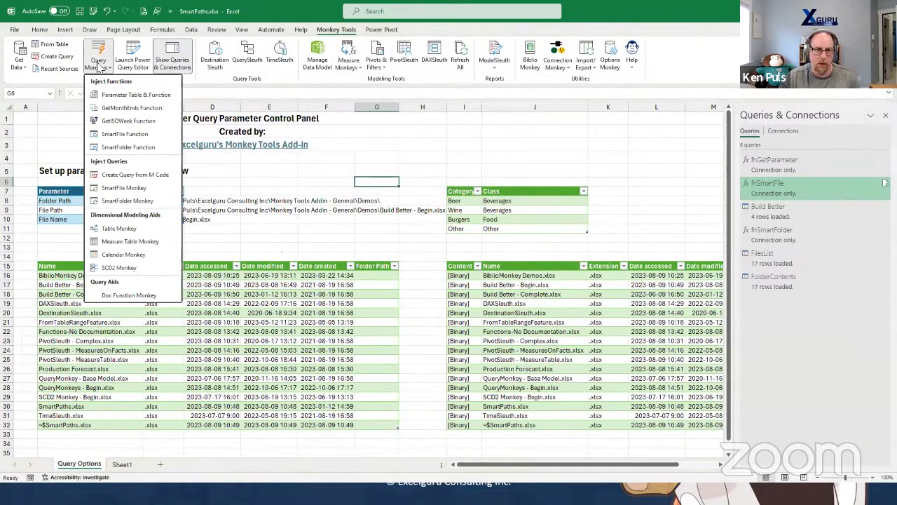
click(143, 297)
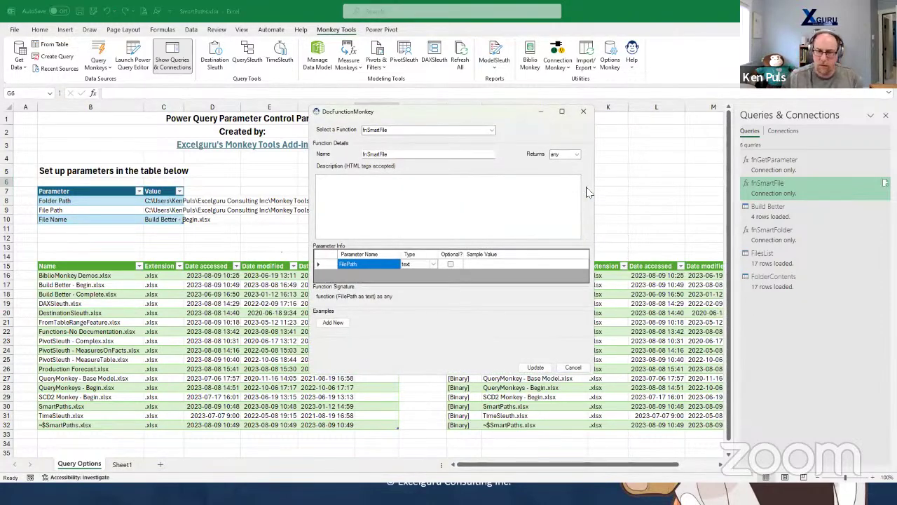
drag(506, 112, 450, 47)
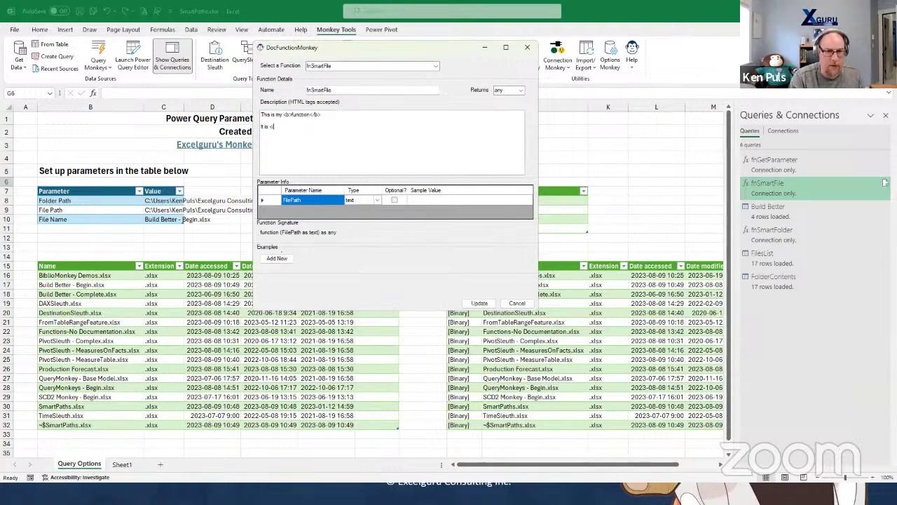
text(b>awesome)
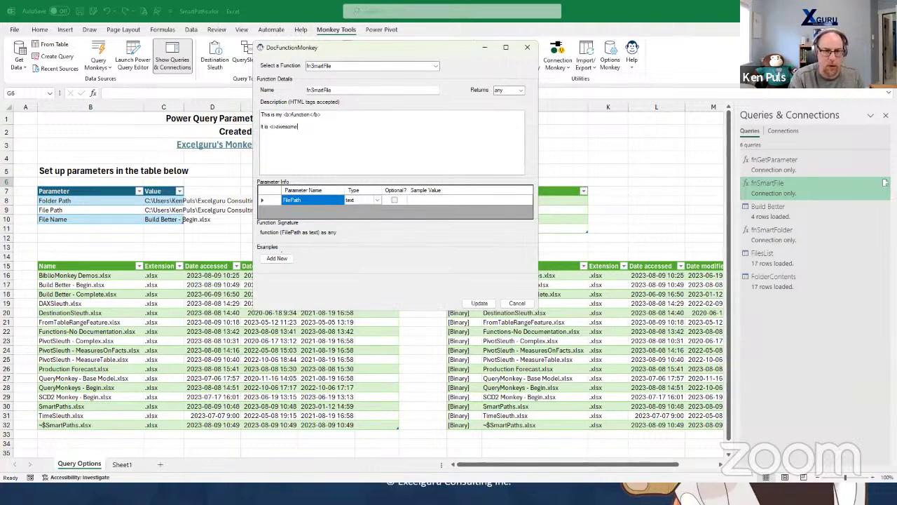
text(!</b>)
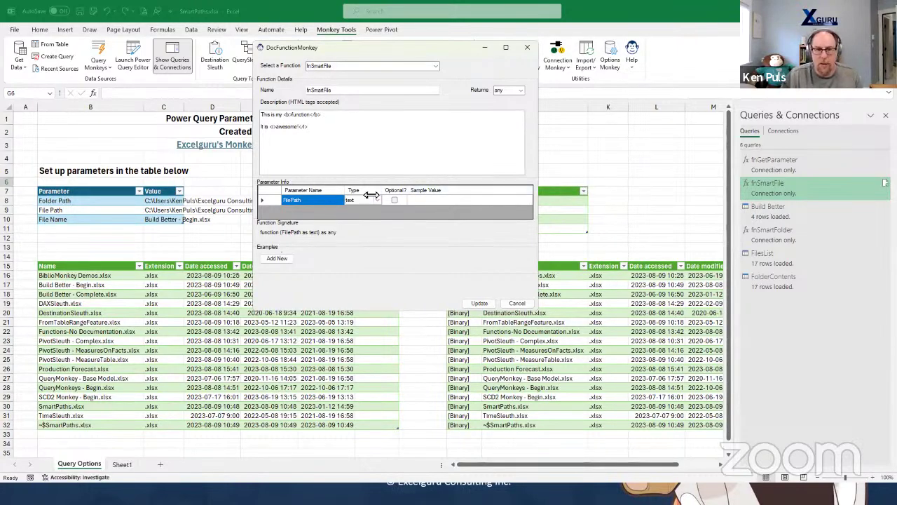
Set the function's return type to text and add a usage example described as "This is an example"
click(521, 92)
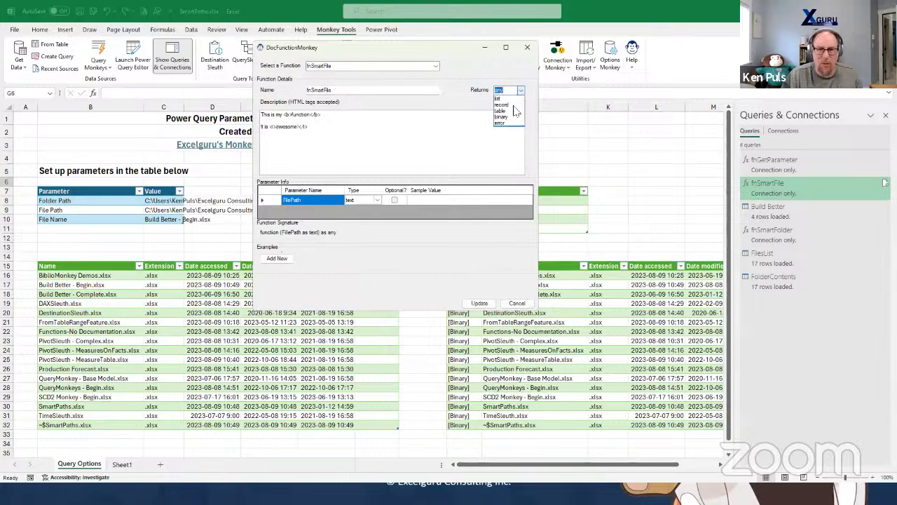
click(502, 99)
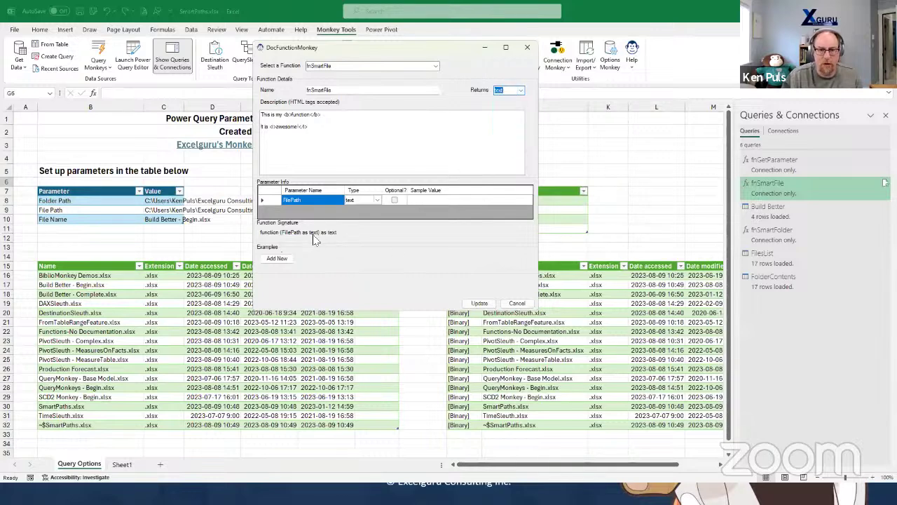
click(283, 261)
scroll(437, 238, down, 1)
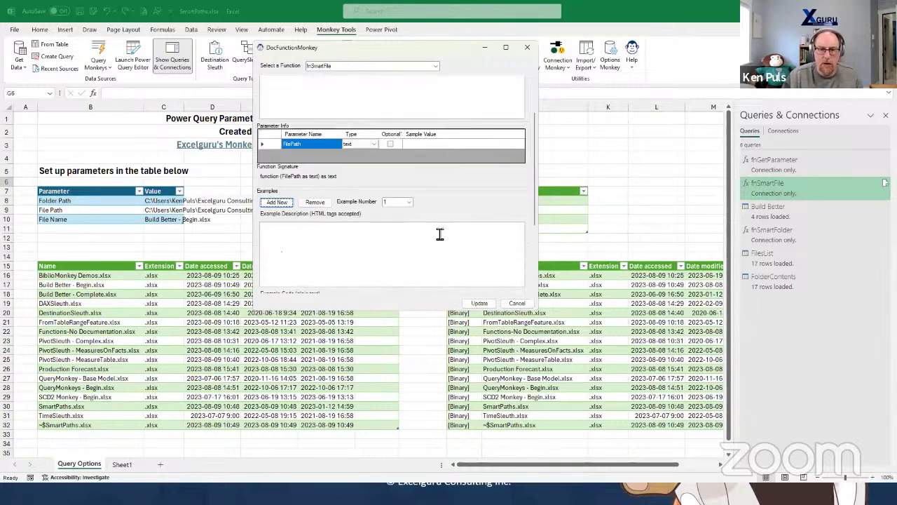
scroll(523, 239, down, 2)
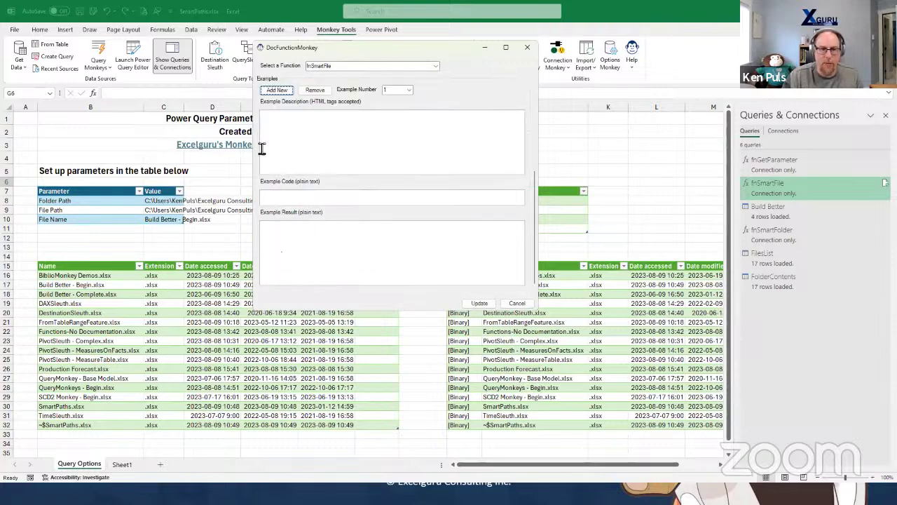
click(303, 138)
text(The)
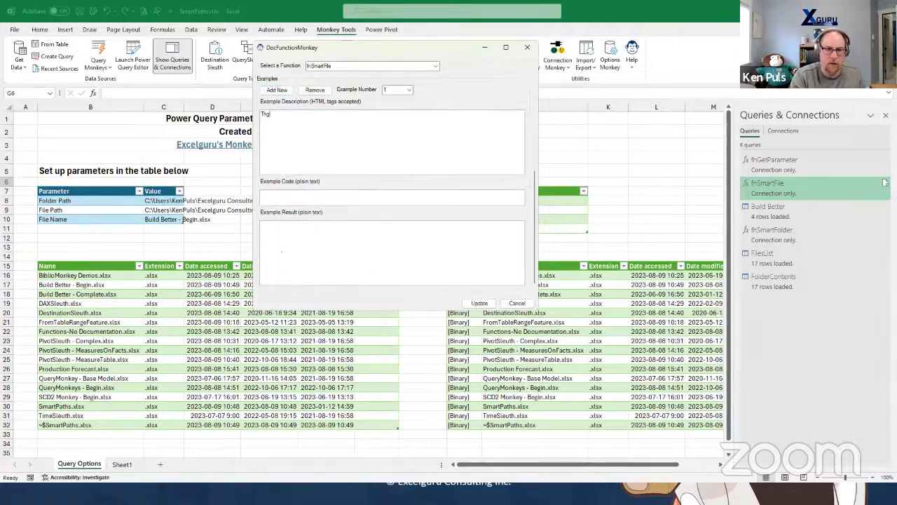
text(s is an example)
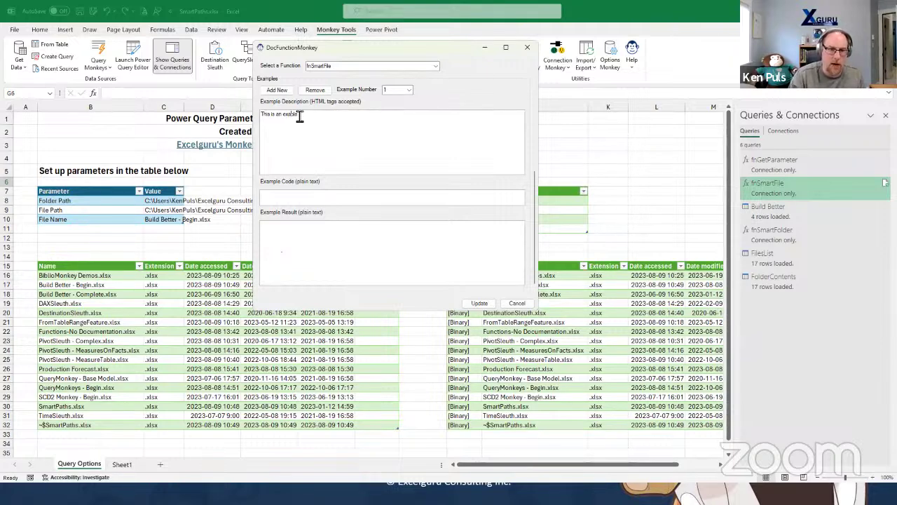
Enter the example code =fnSmartFile("Path") with the result C:\Temp, and update the function's documentation
click(401, 193)
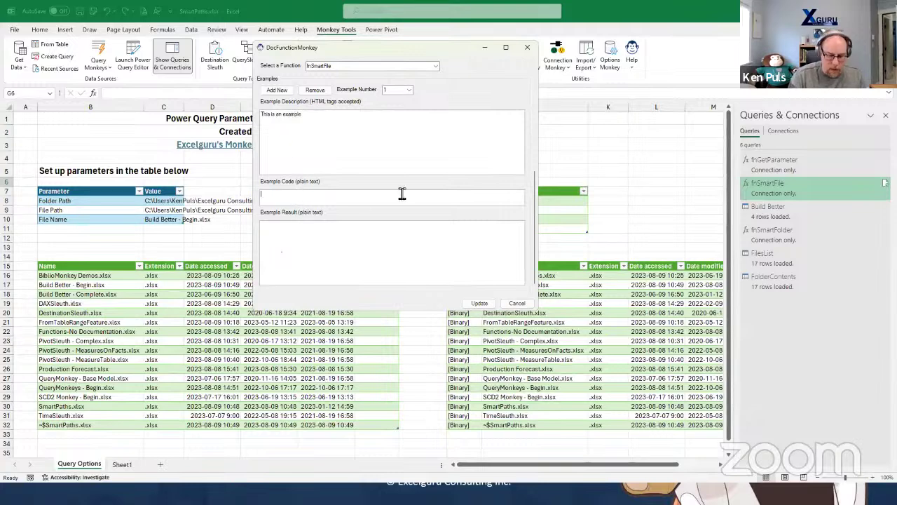
text(=fnSmart)
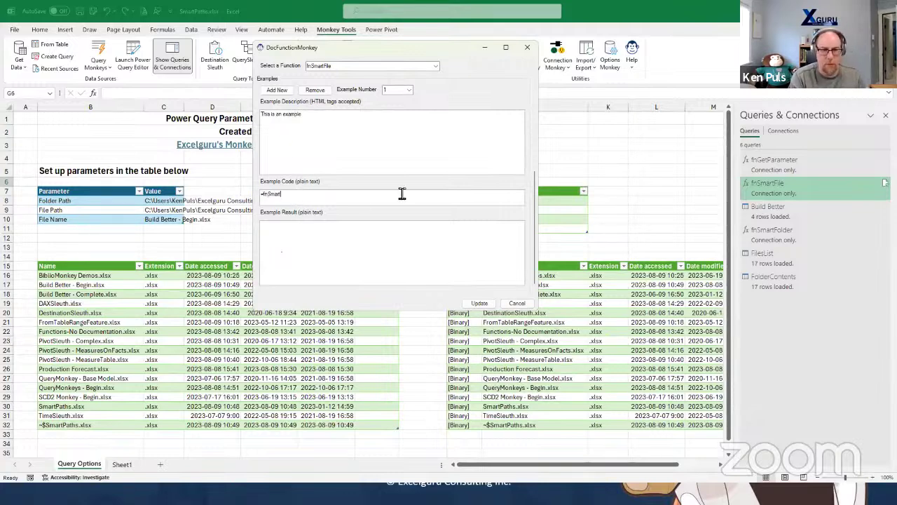
text(File("Path)
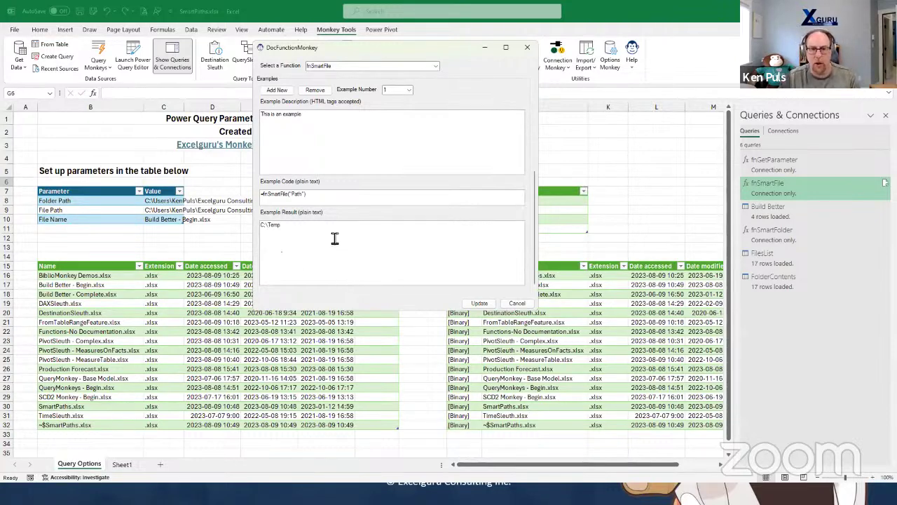
click(479, 303)
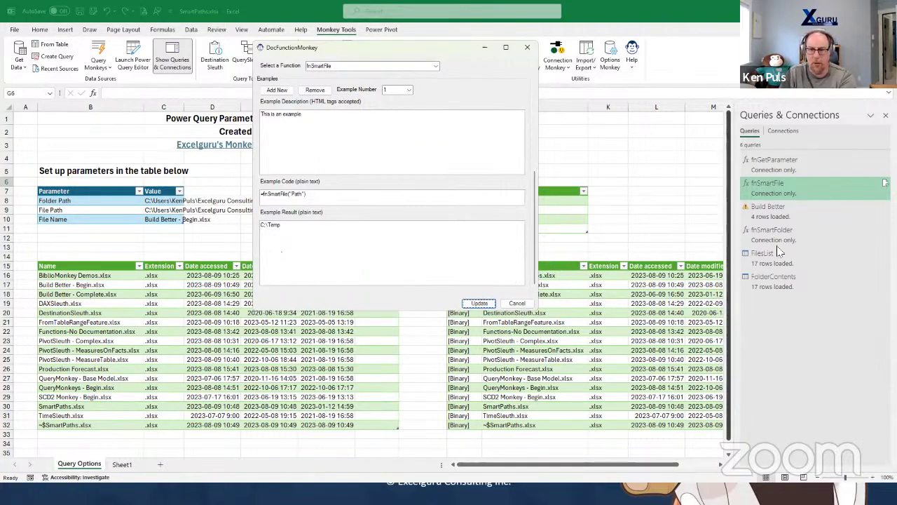
Close the SmartPaths.xlsx workbook without saving its changes
right_click(769, 196)
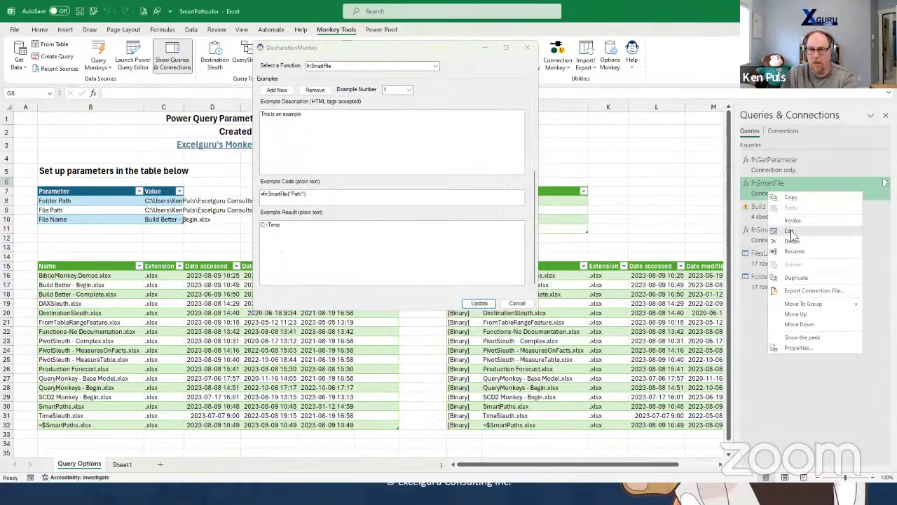
key(Escape)
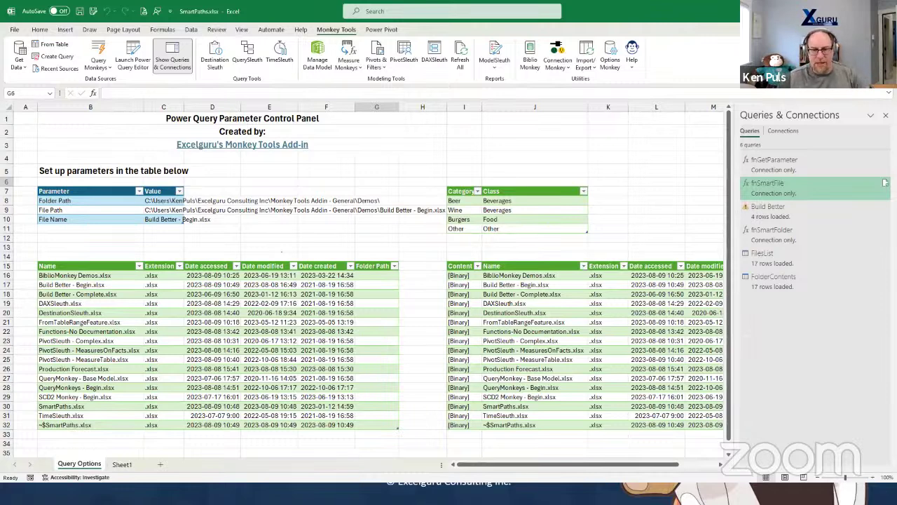
key(ctrl+w)
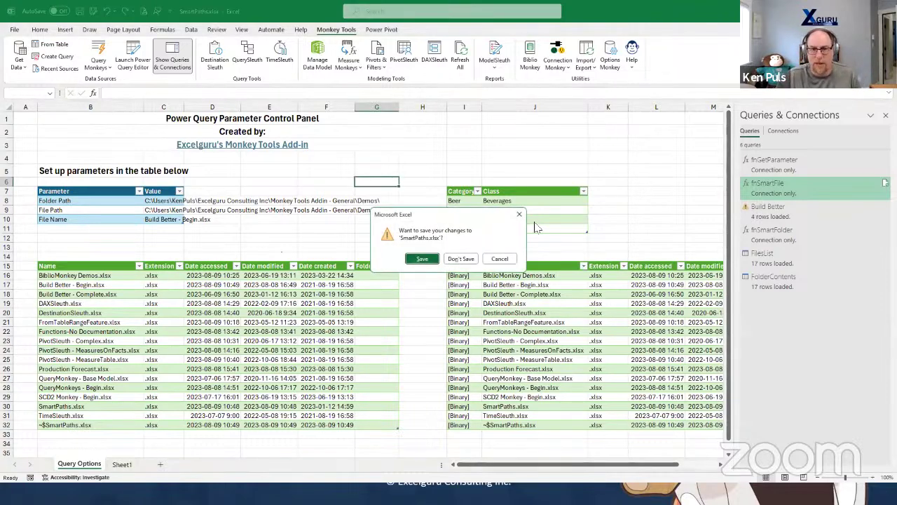
click(460, 259)
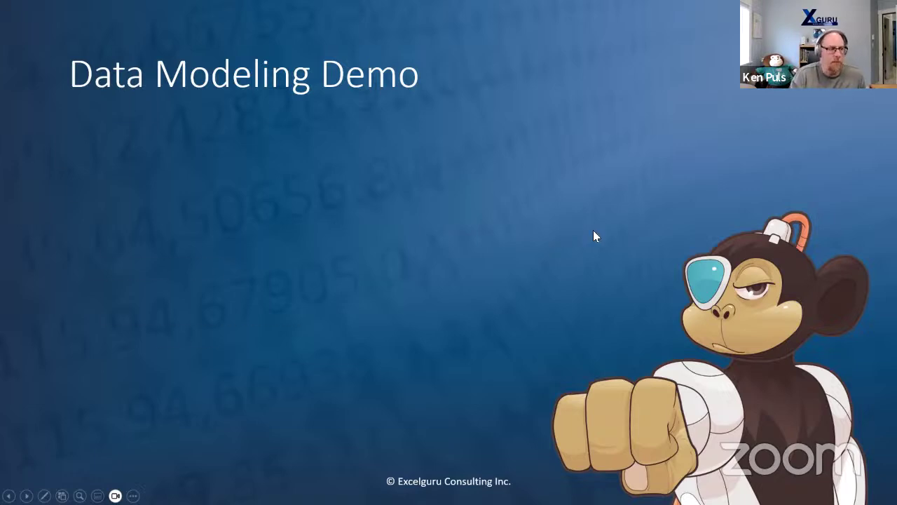
key(Right)
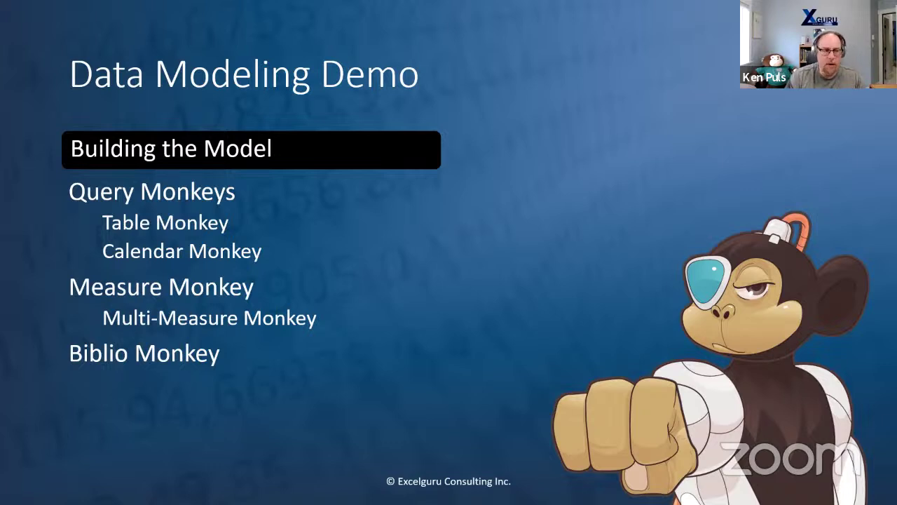
key(Right)
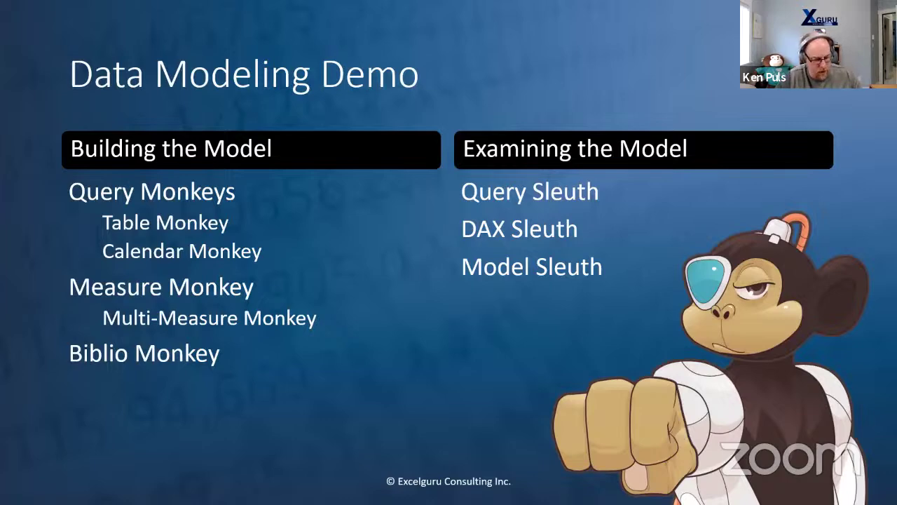
Switch to File Explorer and open the Build Better - Begin.xlsx workbook from the Demos folder
key(alt+Tab)
key(alt+Tab)
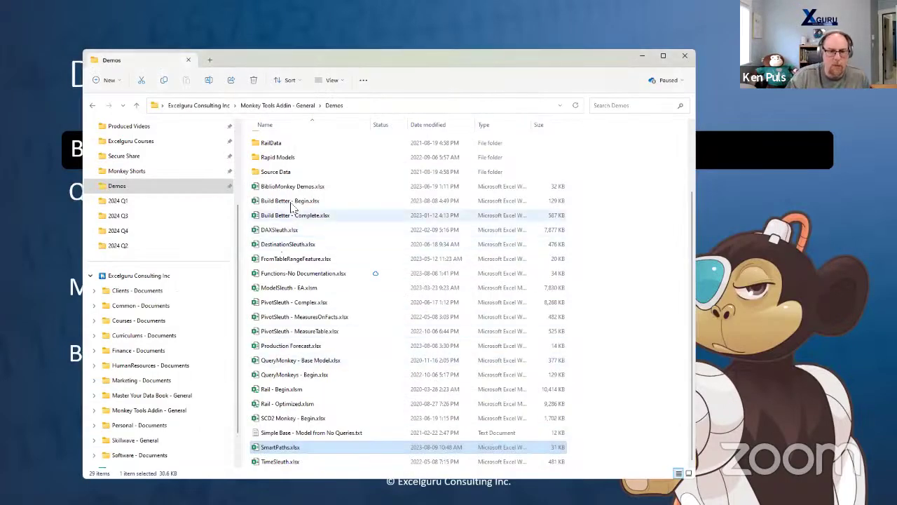
click(291, 201)
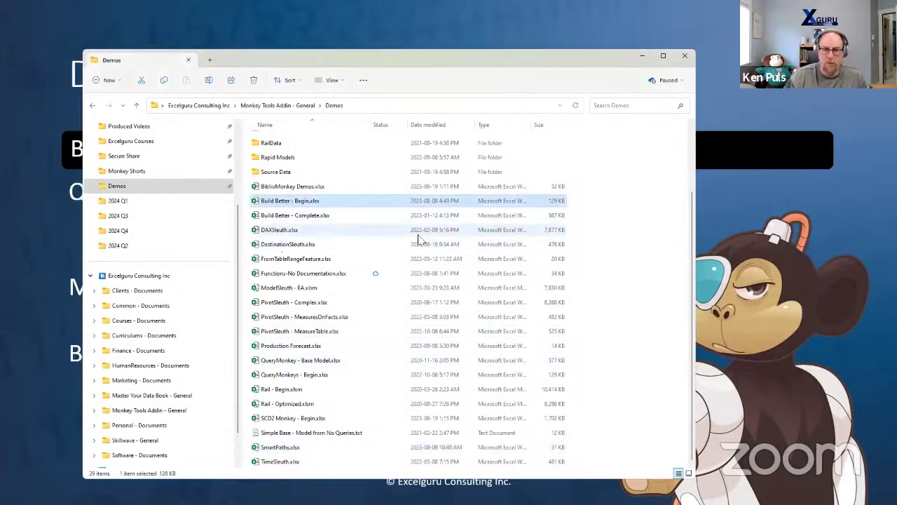
key(Return)
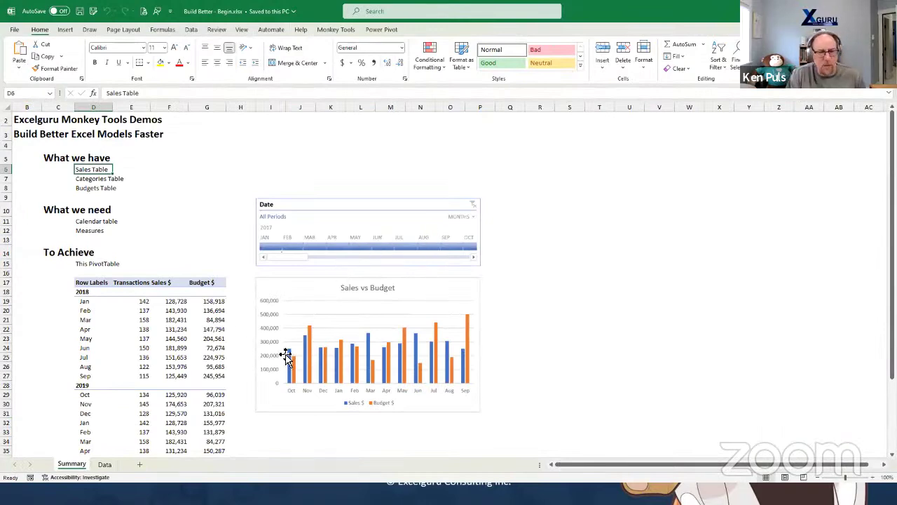
Compare the target PivotTable and chart on the Summary sheet with the source tables on the Data sheet
click(104, 464)
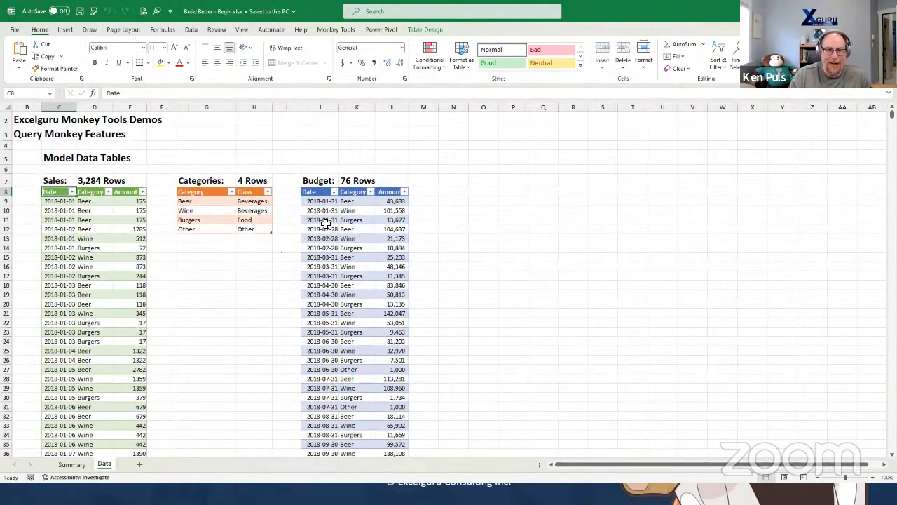
click(70, 465)
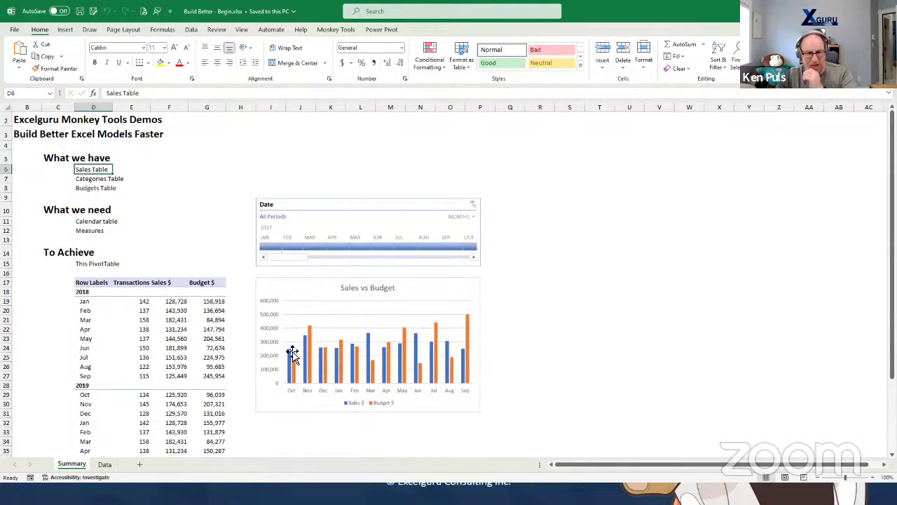
click(105, 464)
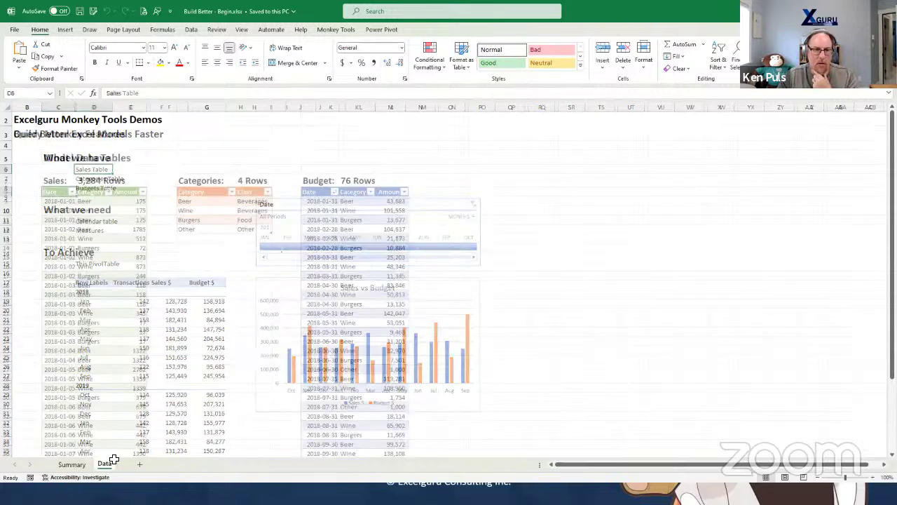
Show the workbook's queries and connections and check the contents of its data model
click(337, 29)
click(172, 56)
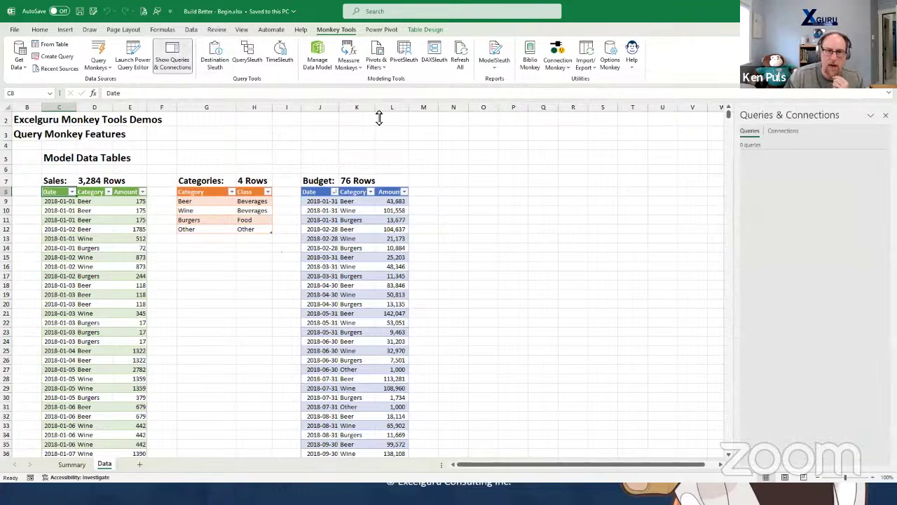
click(320, 57)
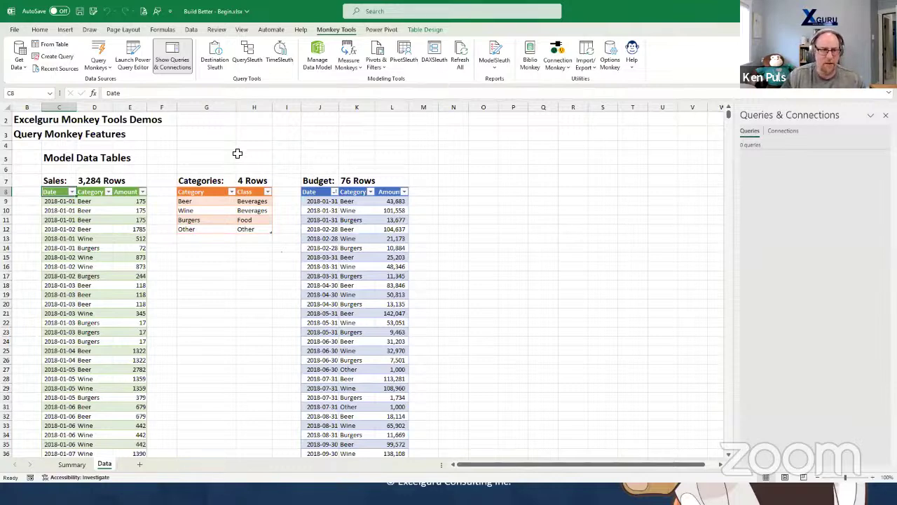
Start Table Monkey and locate the Categories, Sales and Table1 source tables on the Data sheet
click(98, 62)
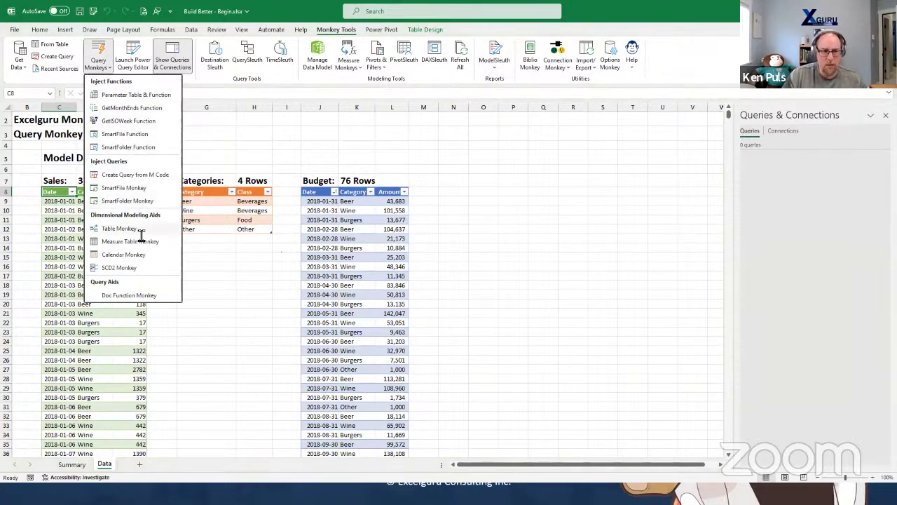
click(119, 229)
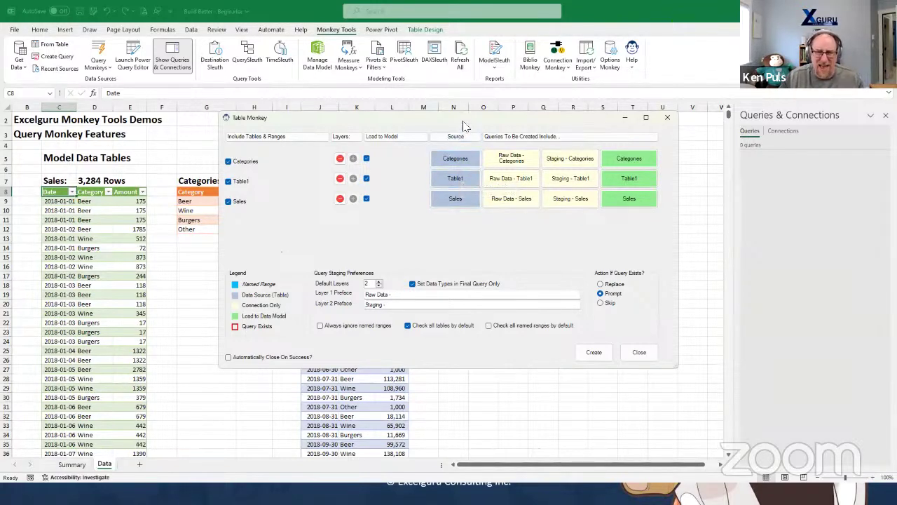
drag(462, 124, 378, 233)
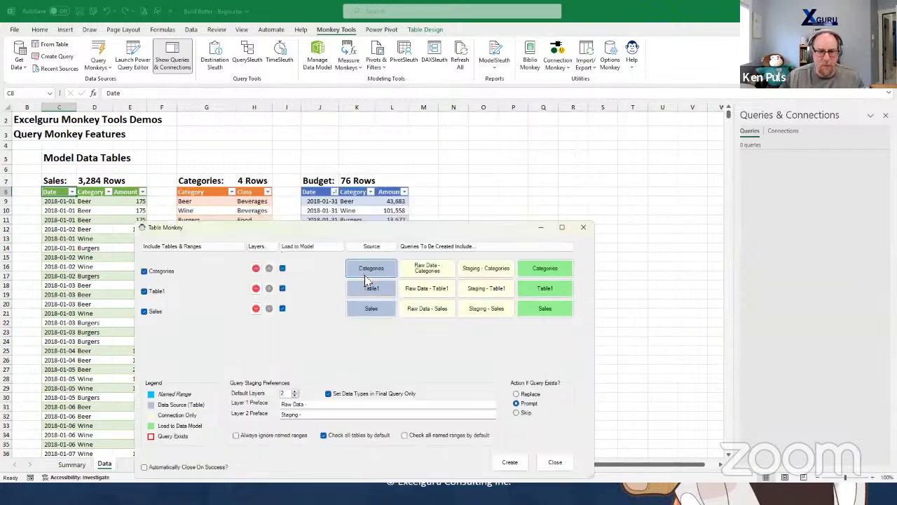
click(371, 268)
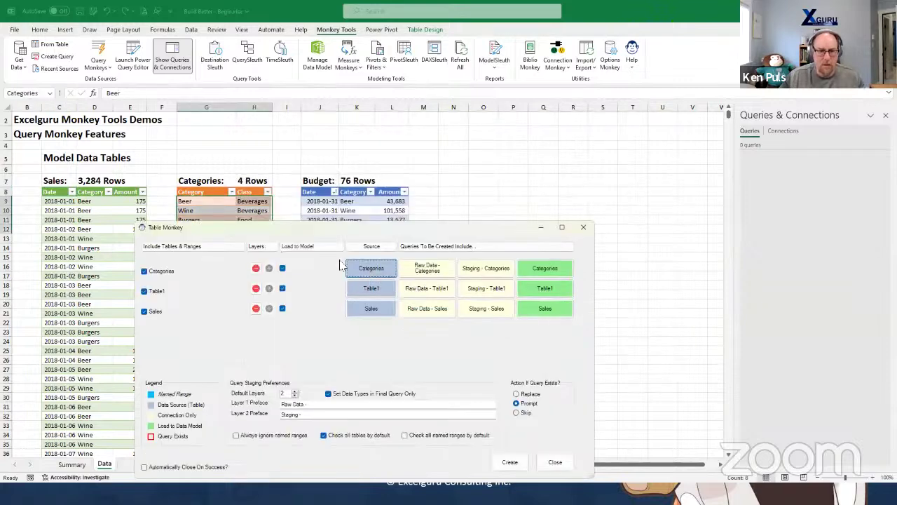
click(371, 309)
click(369, 290)
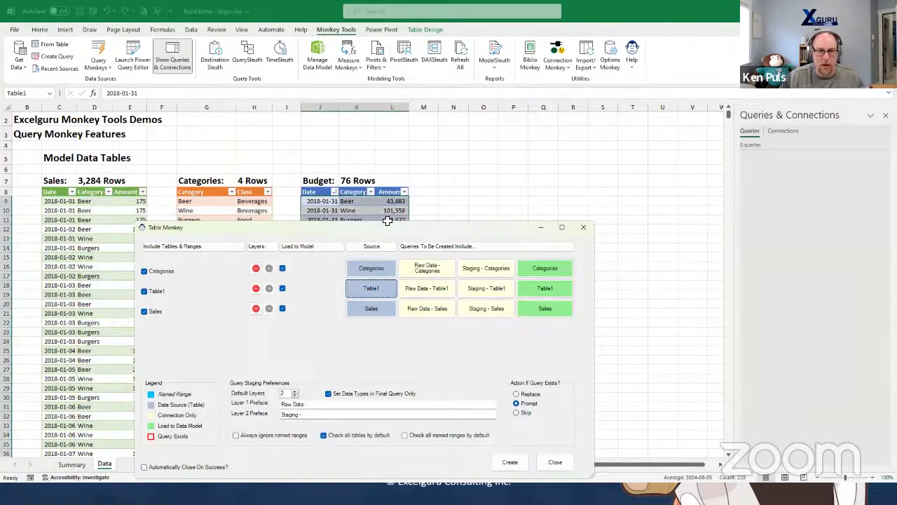
Try to rename the Table1 source table with a blank name
click(372, 291)
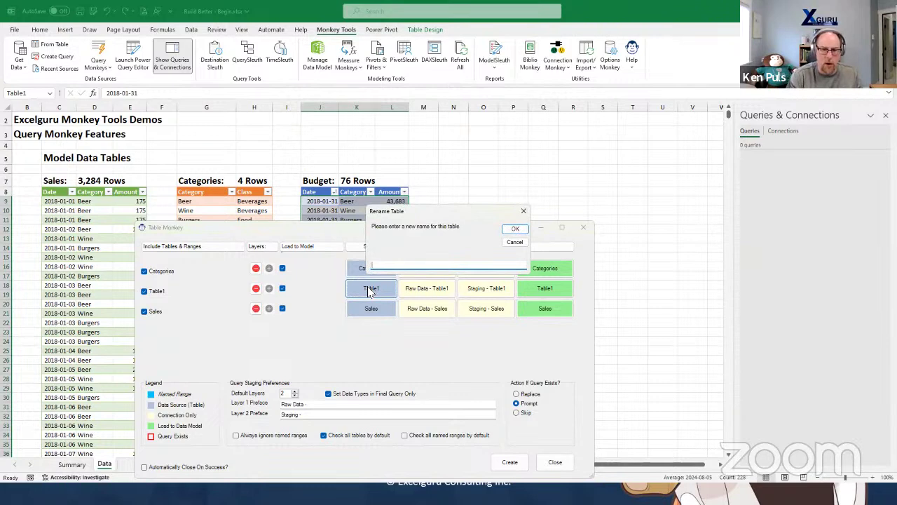
click(514, 229)
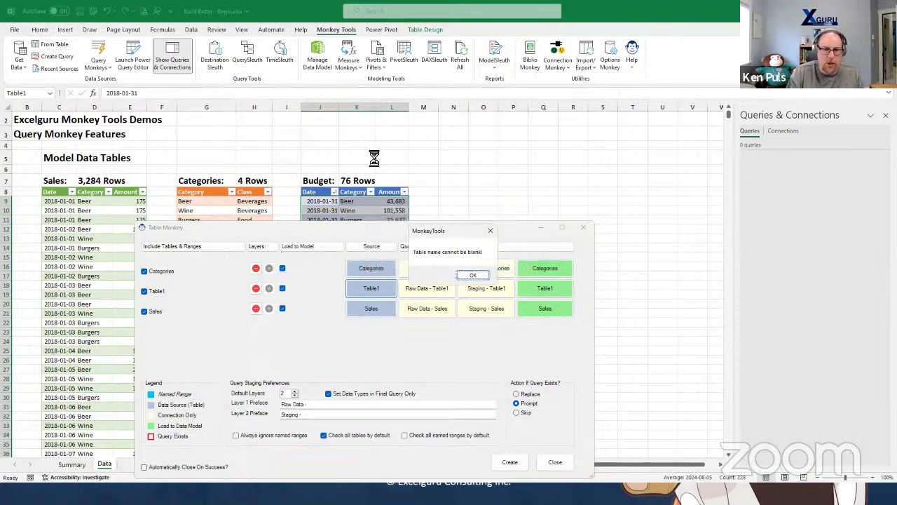
click(473, 274)
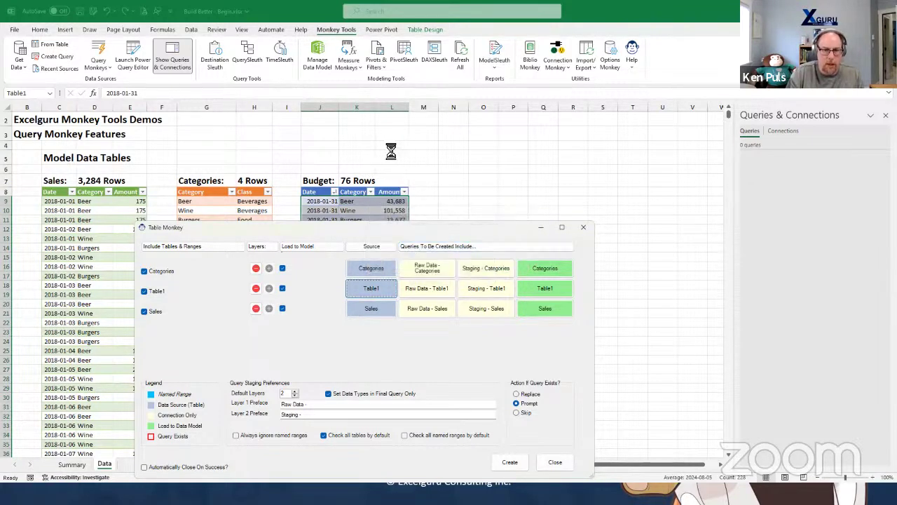
Check Table1's table name in the workbook and rename the table Budgets through Table Monkey
click(429, 30)
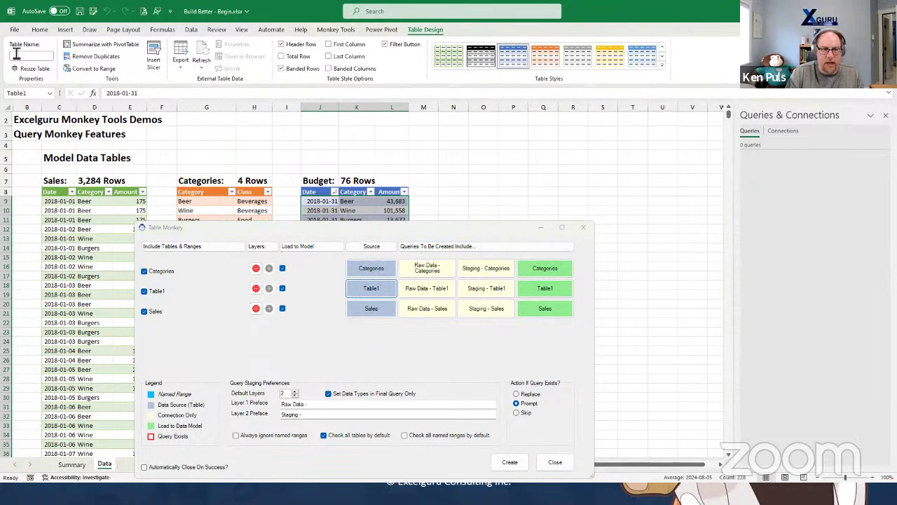
click(373, 289)
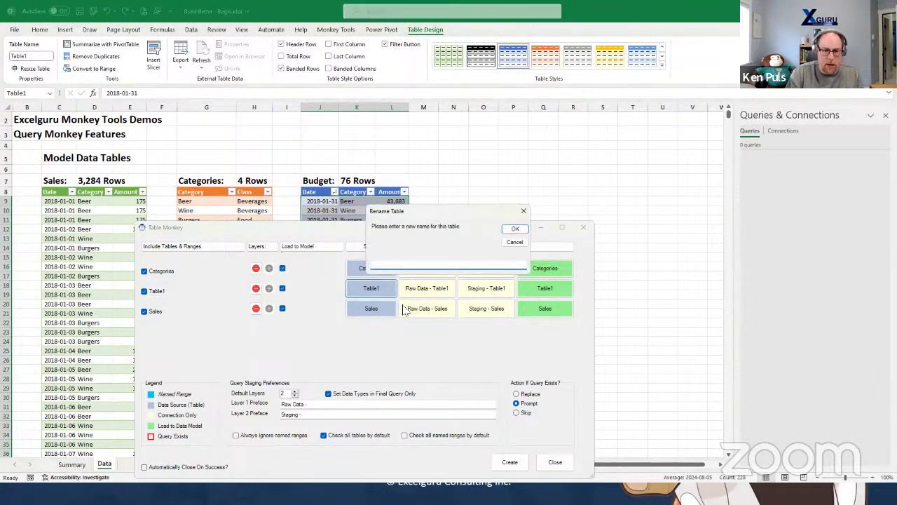
text(Budgets)
key(Return)
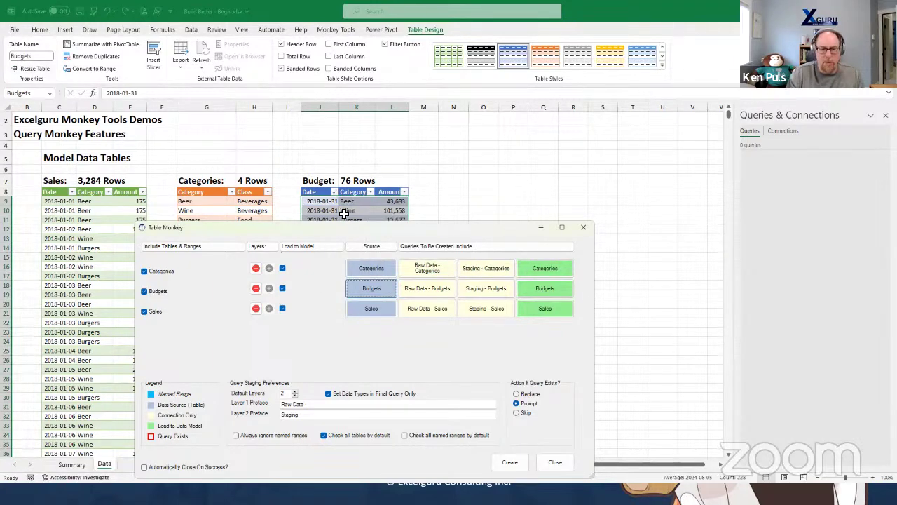
Create the raw data, staging and data model queries for Categories, Budgets and Sales, and close Table Monkey
drag(382, 233, 406, 119)
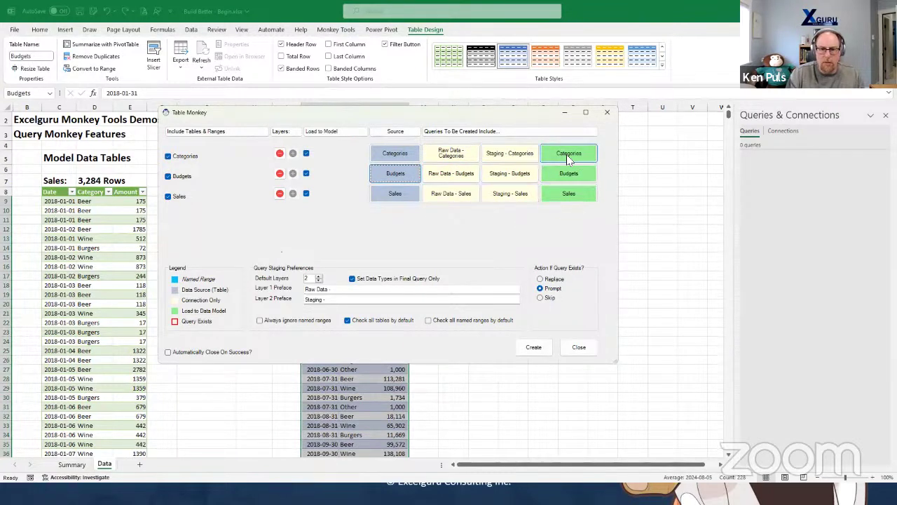
click(533, 351)
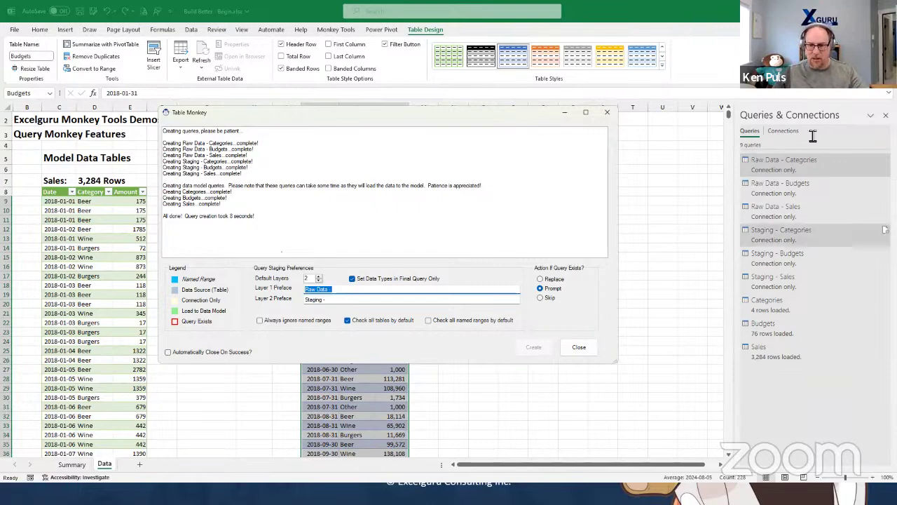
click(584, 350)
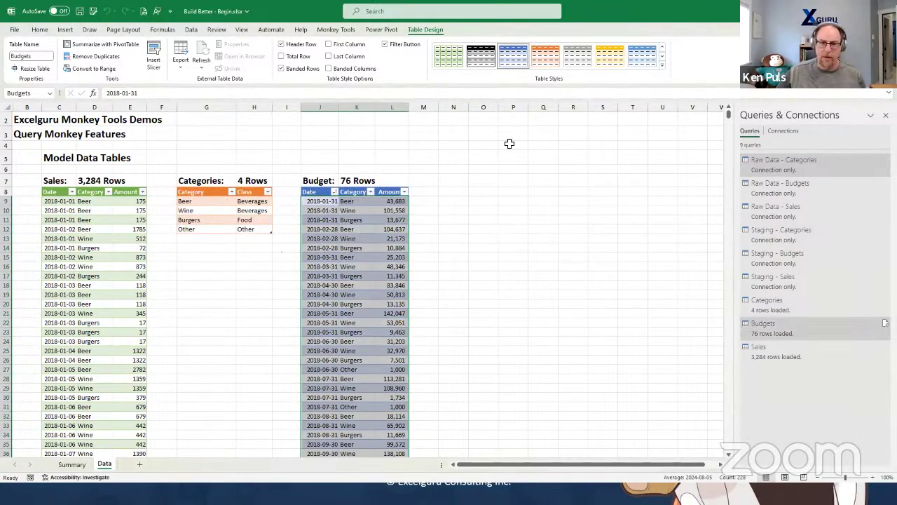
Show the data model as a diagram, lengthen the Sales table box and place the Budgets table directly below it
click(339, 30)
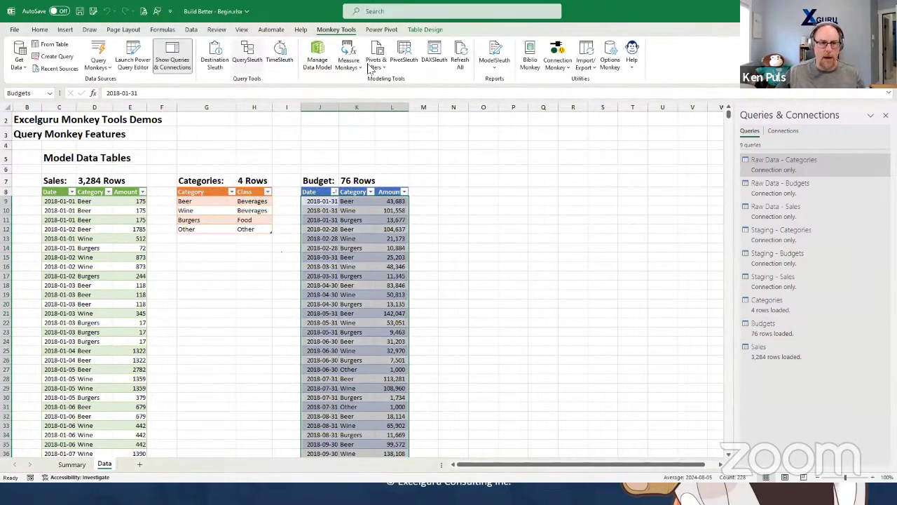
click(316, 55)
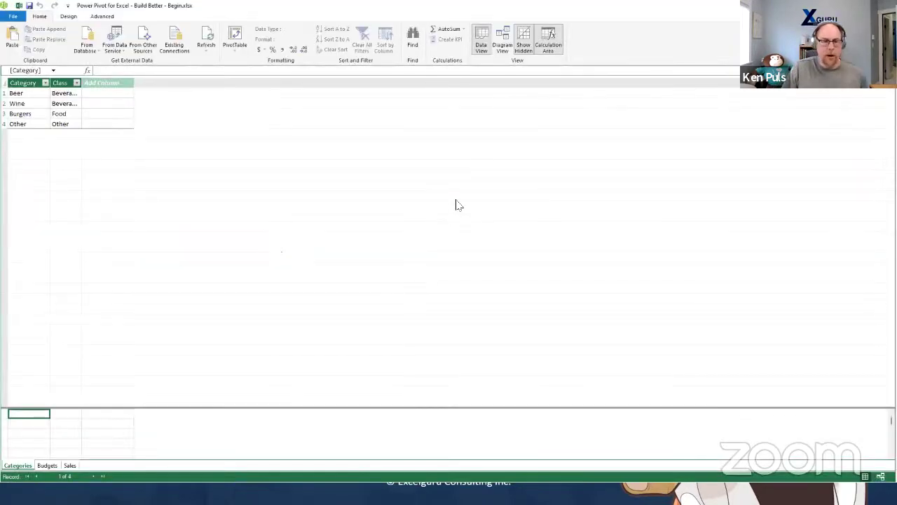
click(501, 39)
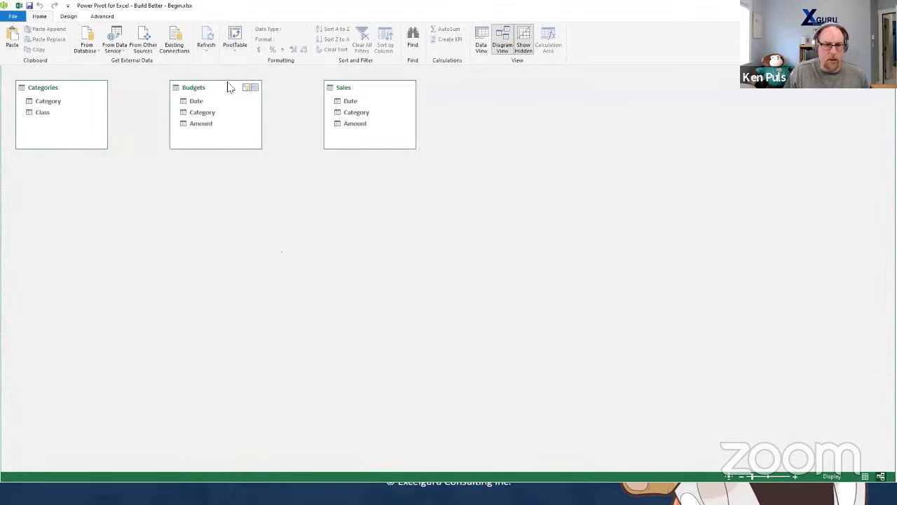
drag(228, 86, 374, 236)
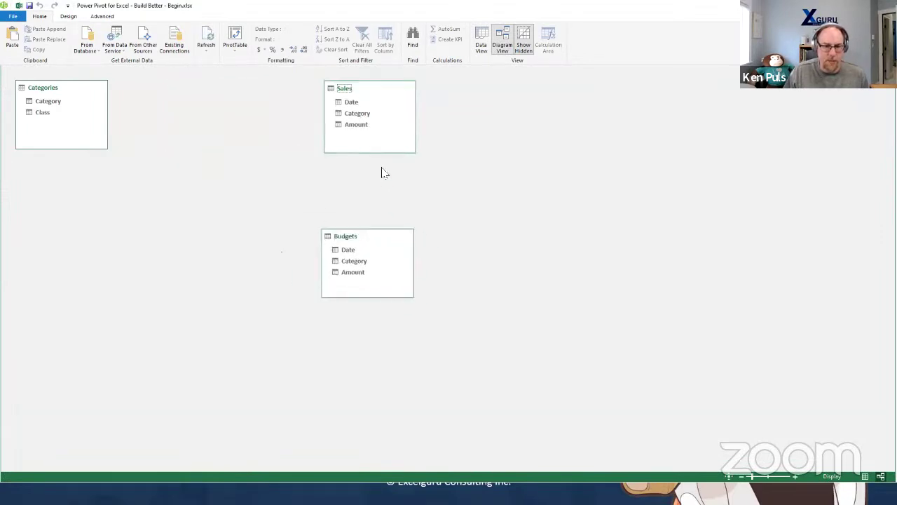
drag(384, 173, 384, 188)
drag(372, 237, 375, 210)
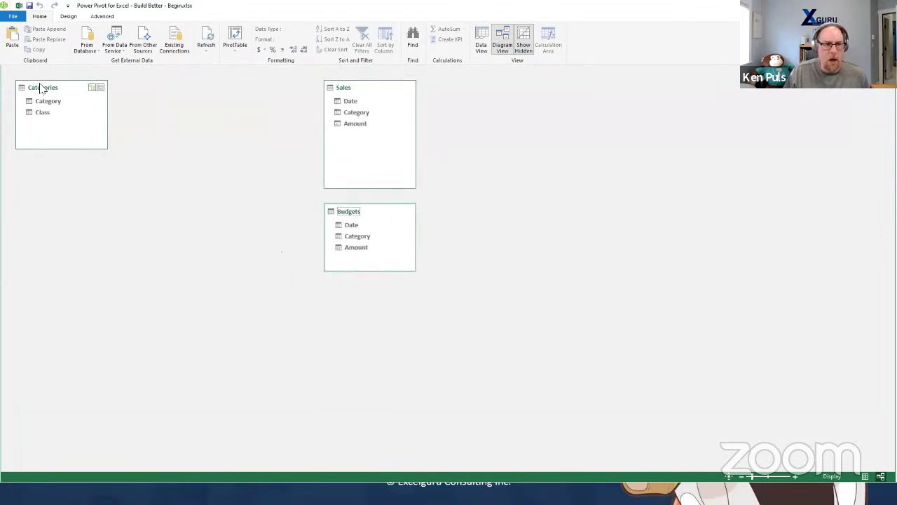
Place the Categories table beside Sales and Budgets and relate its Category field to the Category field of both tables
drag(41, 88, 210, 168)
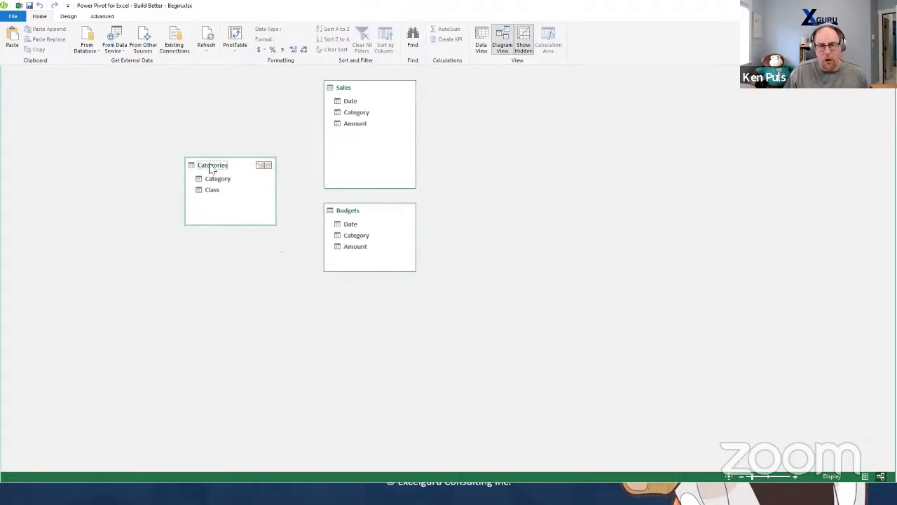
drag(355, 113, 357, 258)
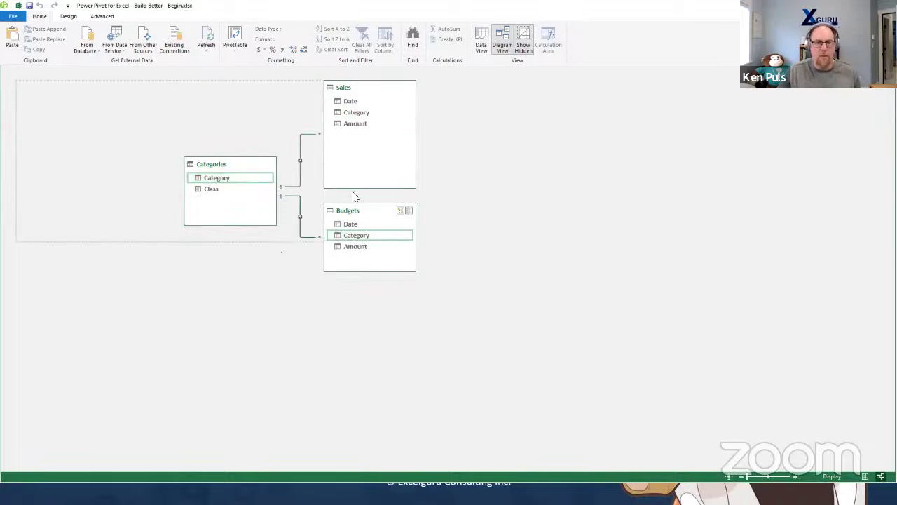
Hide the Category and Amount fields of both the Sales and Budgets tables from client tools
right_click(354, 112)
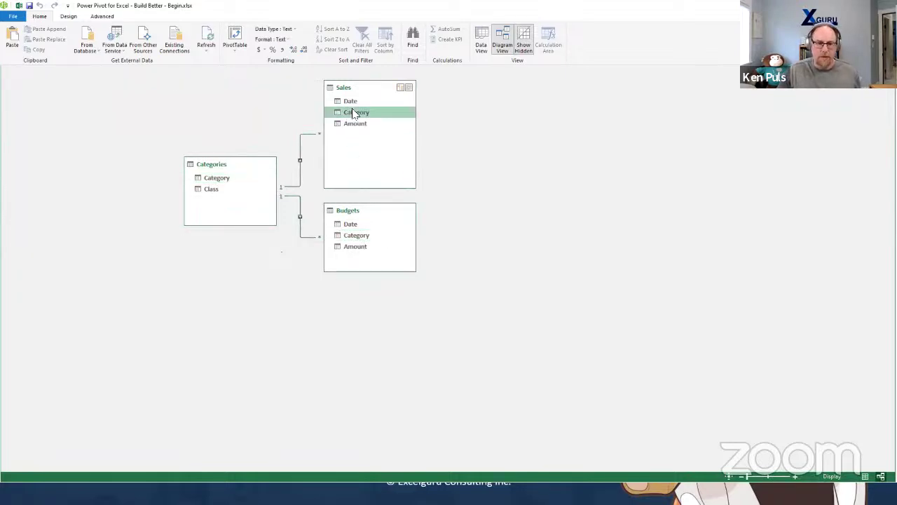
right_click(354, 236)
click(397, 286)
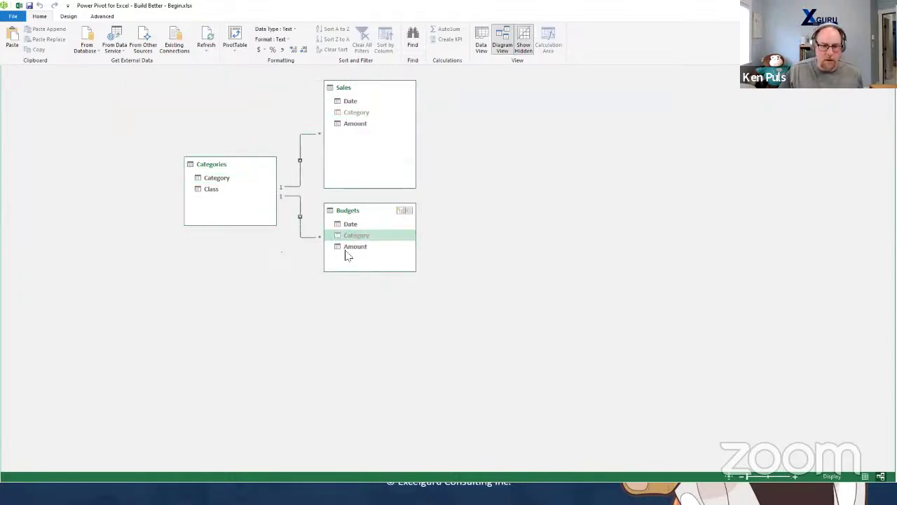
right_click(347, 249)
click(378, 296)
right_click(356, 124)
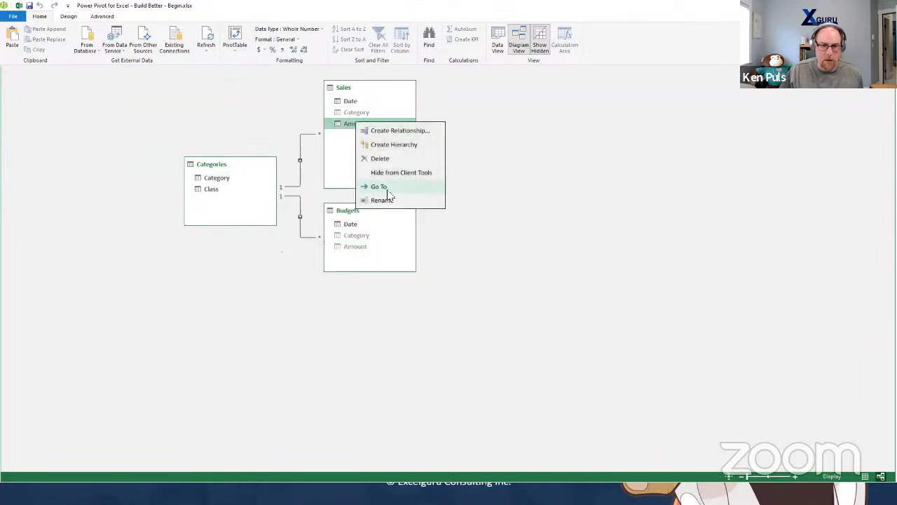
click(389, 172)
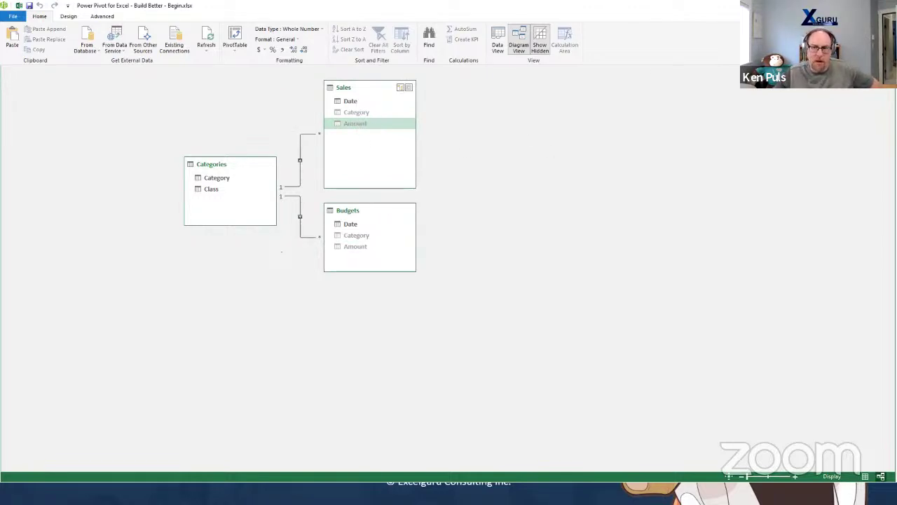
Return to the workbook, start Calendar Monkey with the 12 Month calendar type and set the valid year end to 2023-09-30
key(alt+Tab)
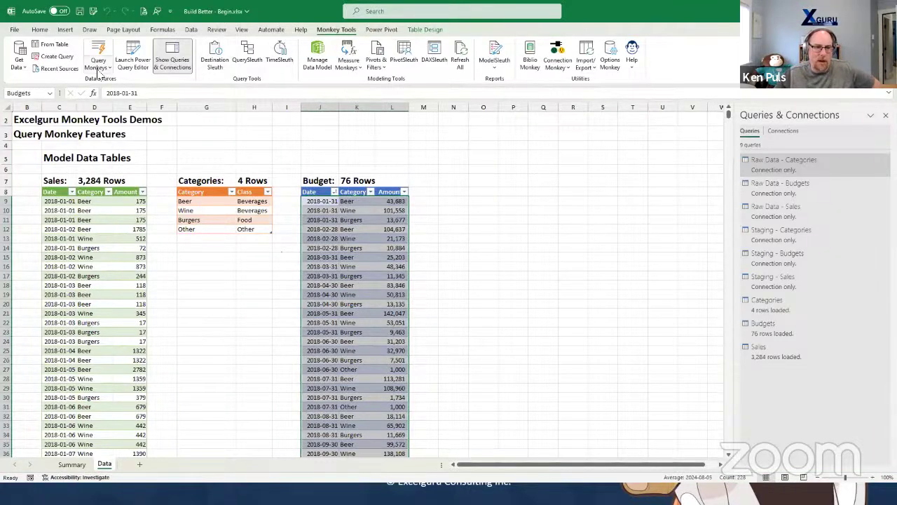
click(97, 64)
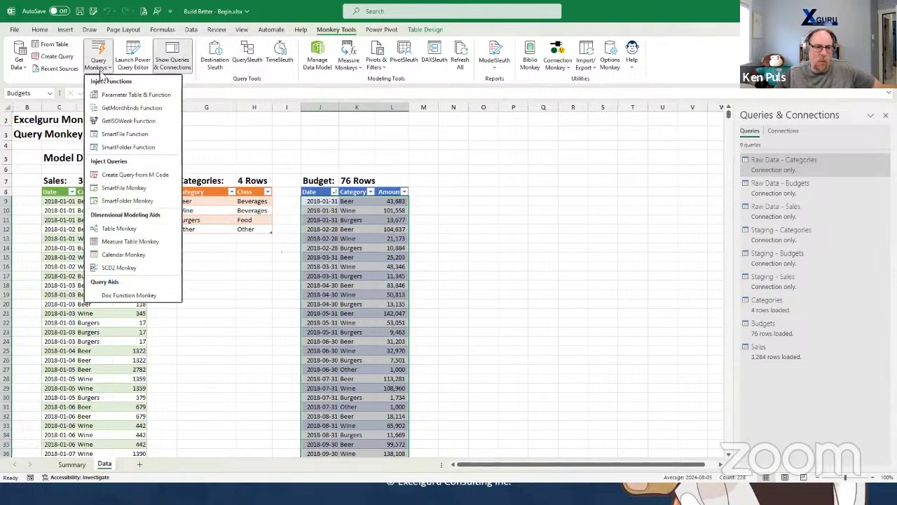
click(150, 260)
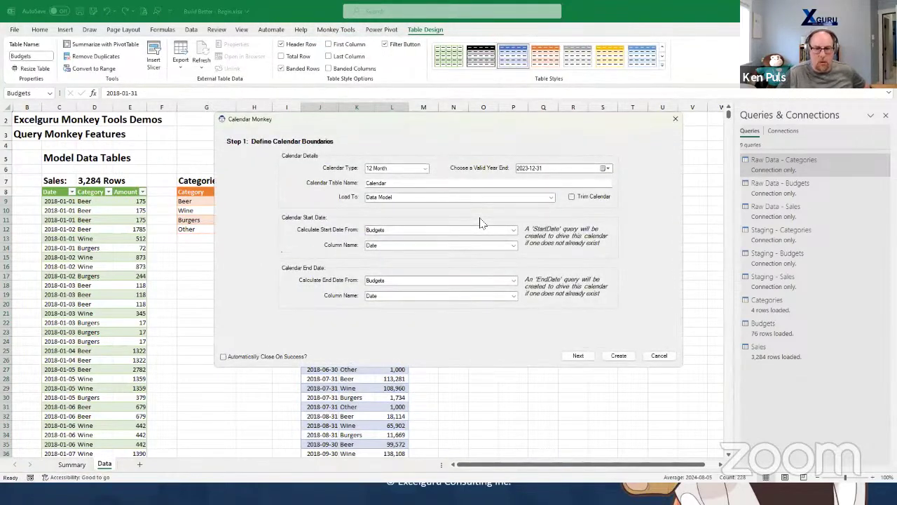
click(426, 169)
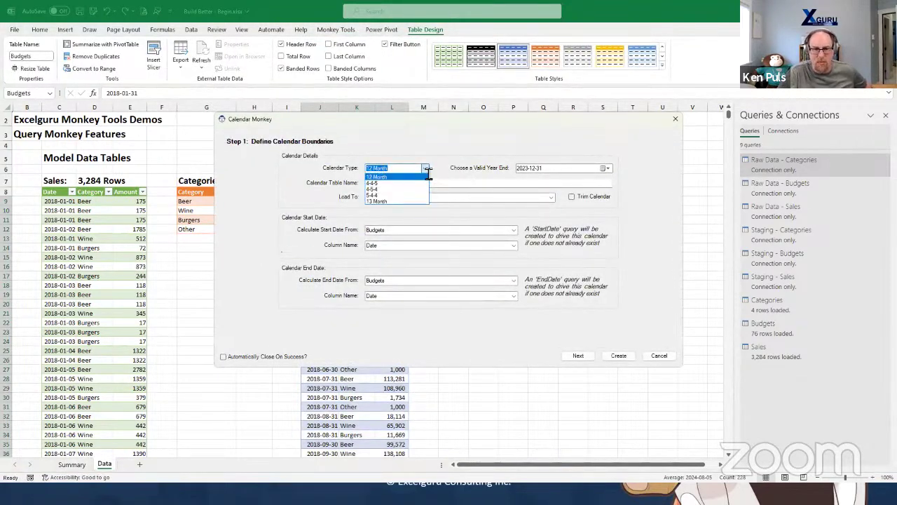
click(488, 144)
click(607, 169)
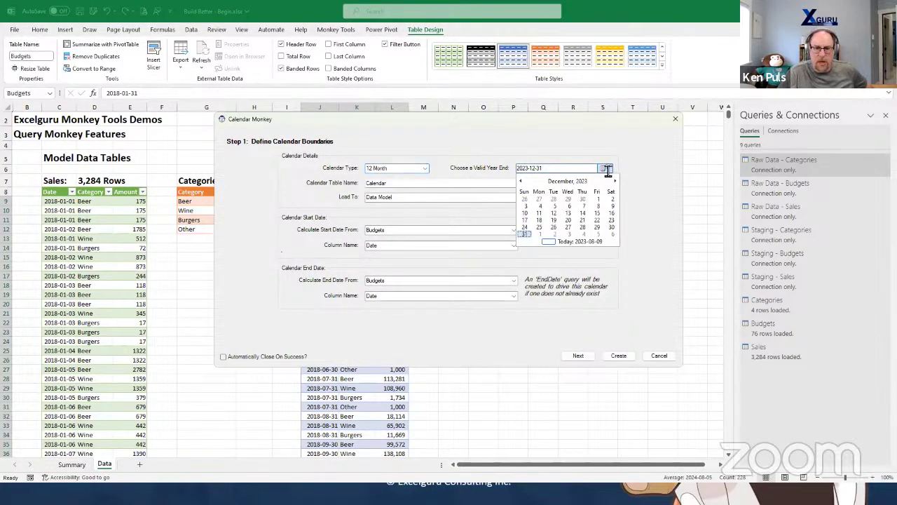
click(580, 181)
click(538, 234)
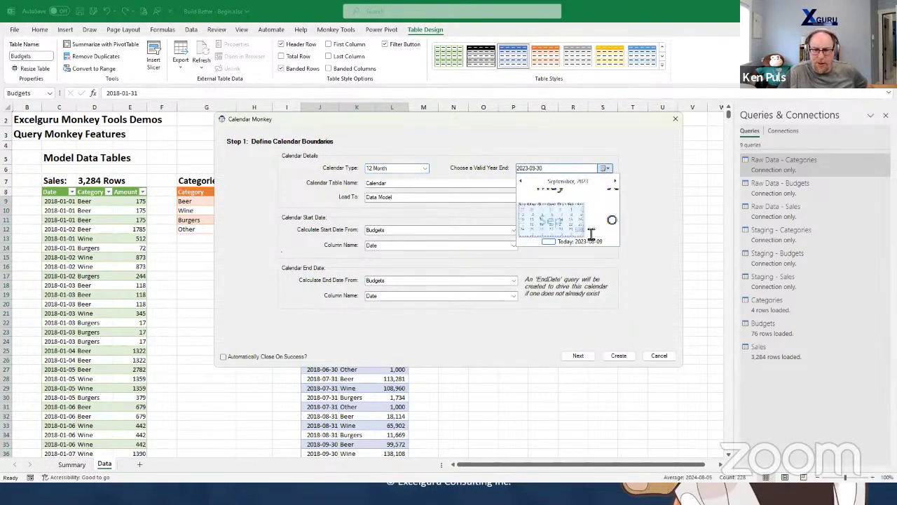
click(611, 232)
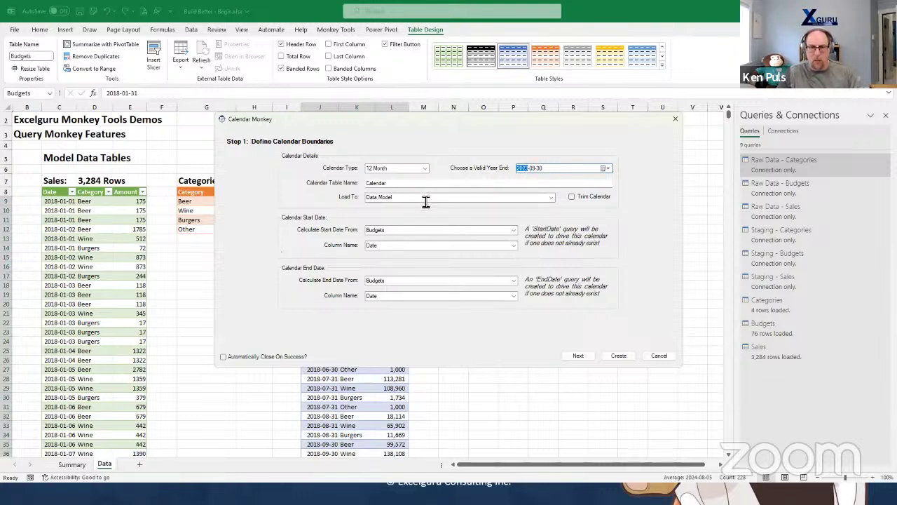
Calculate the calendar's start date from Staging - Sales and its end date from Staging - Budgets, using their Date columns
click(514, 232)
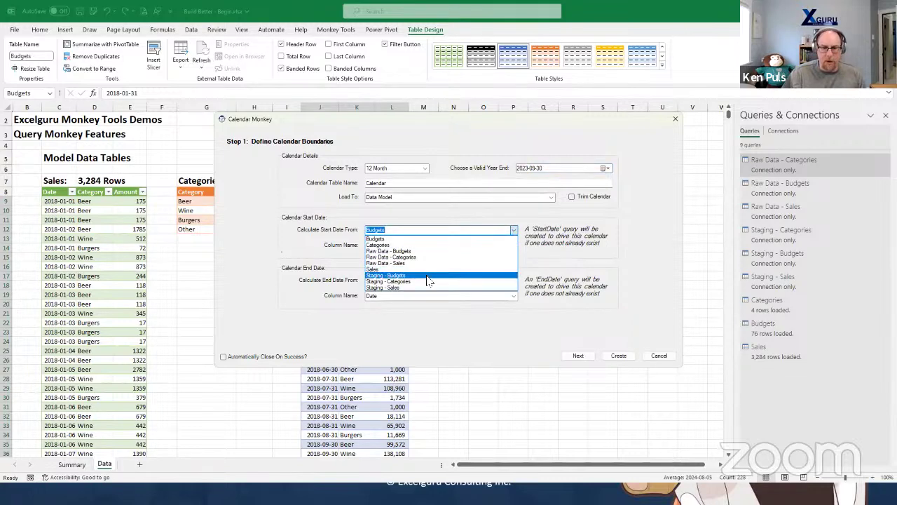
click(408, 289)
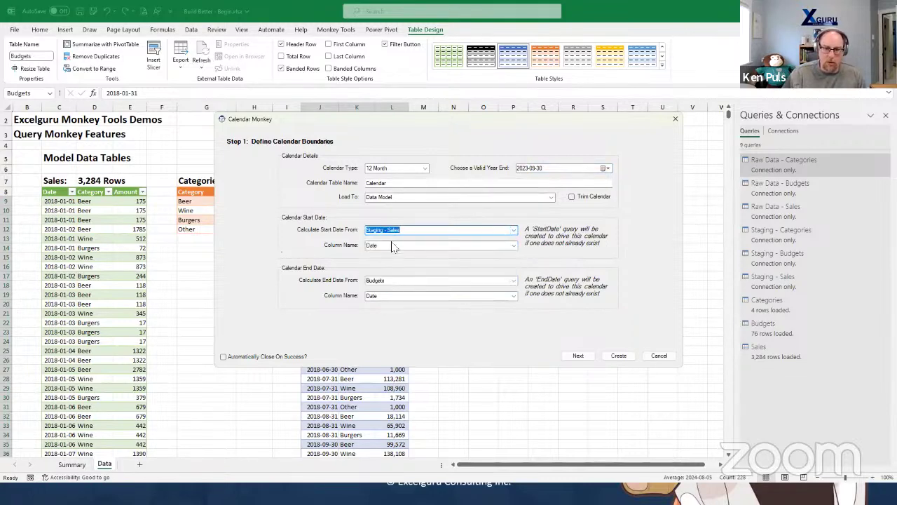
click(517, 281)
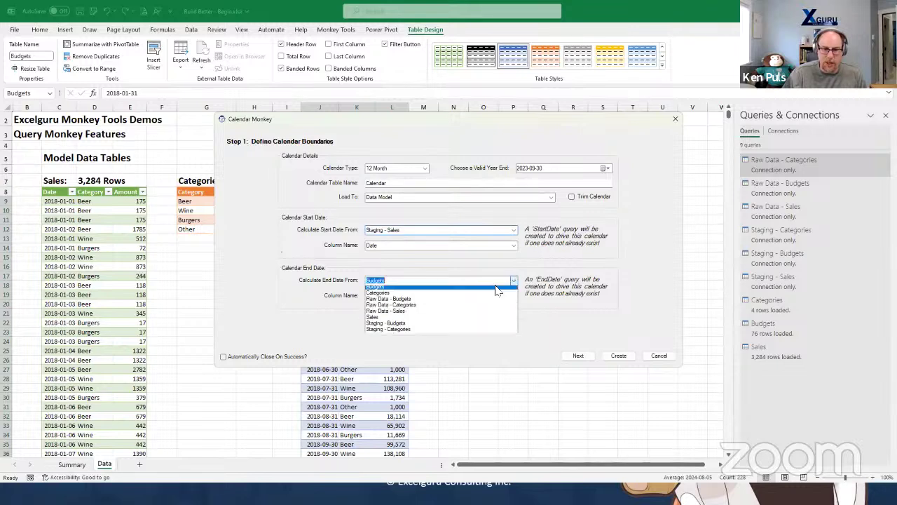
click(415, 327)
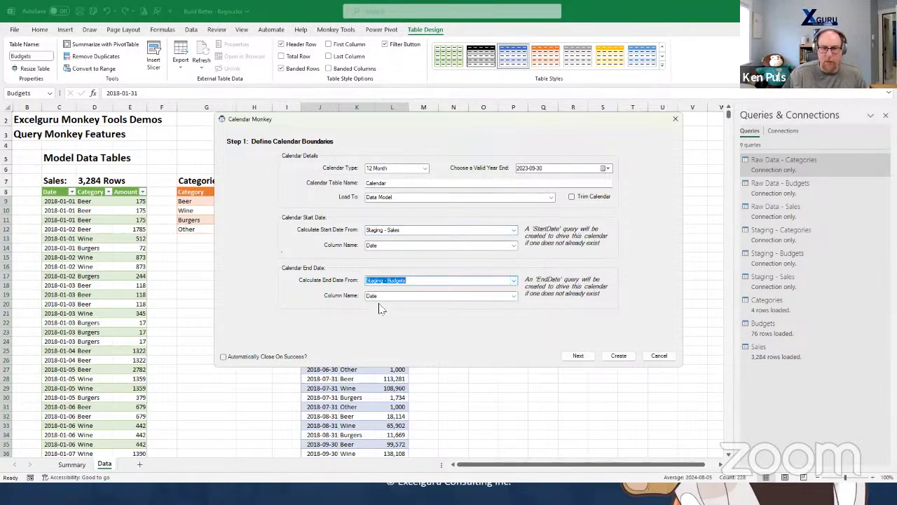
Keep the preselected calendar columns, add relationships to the Date fields of Budgets and Sales, create the calendar and review the creation report
click(579, 356)
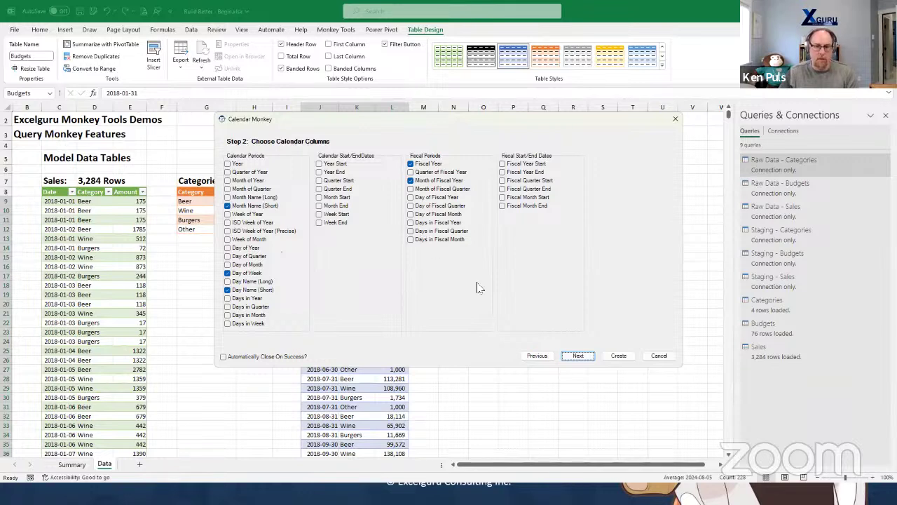
click(578, 356)
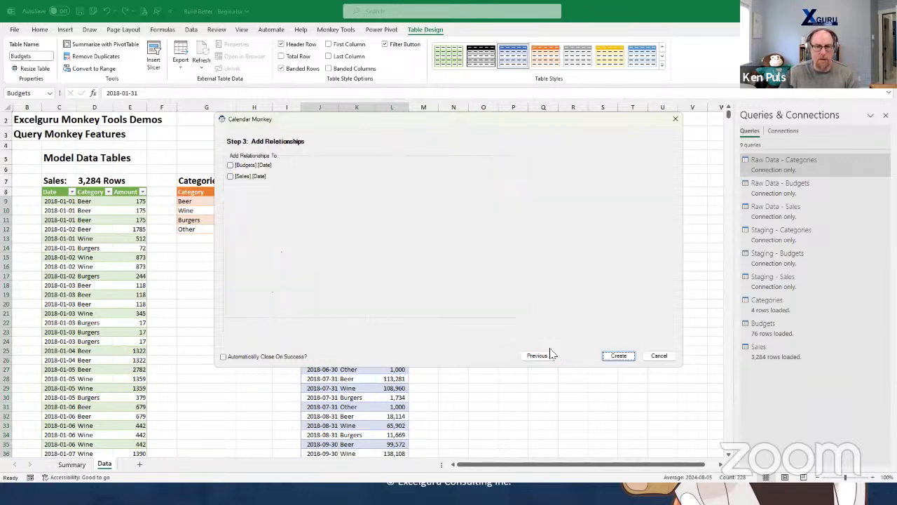
click(230, 165)
click(230, 175)
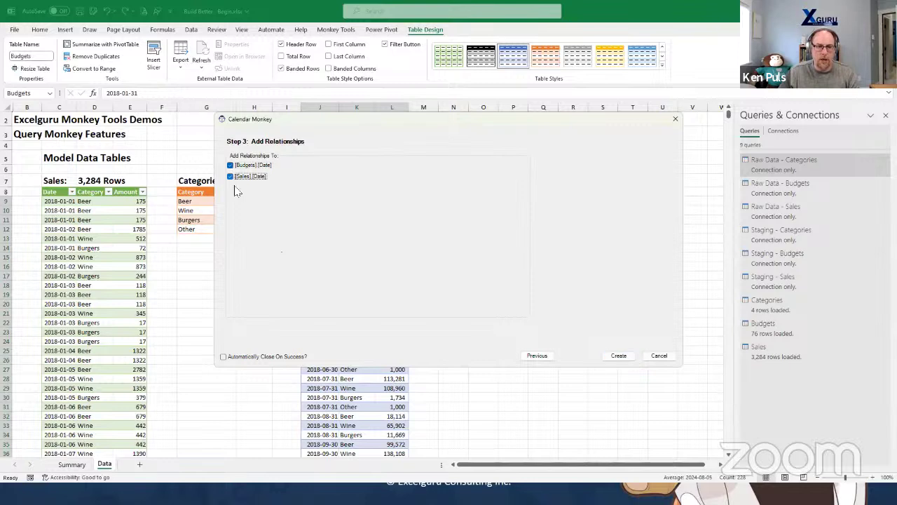
click(608, 356)
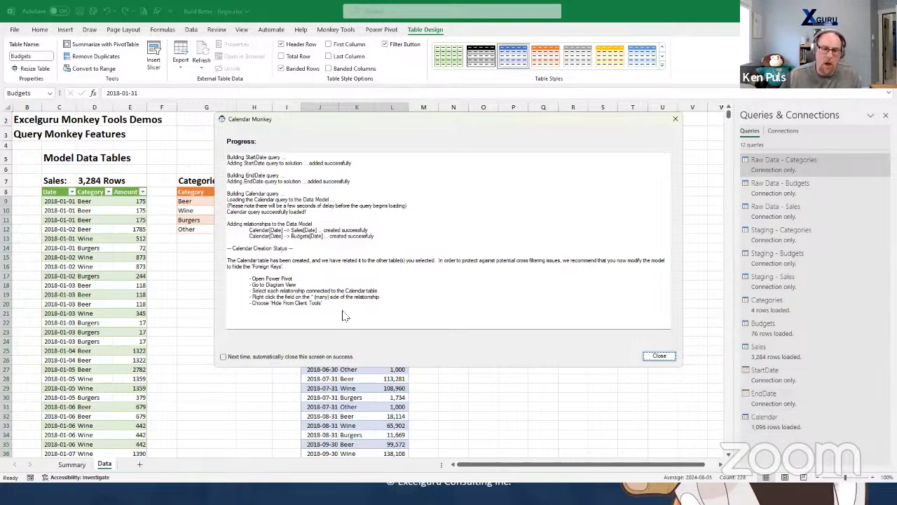
drag(339, 310, 226, 256)
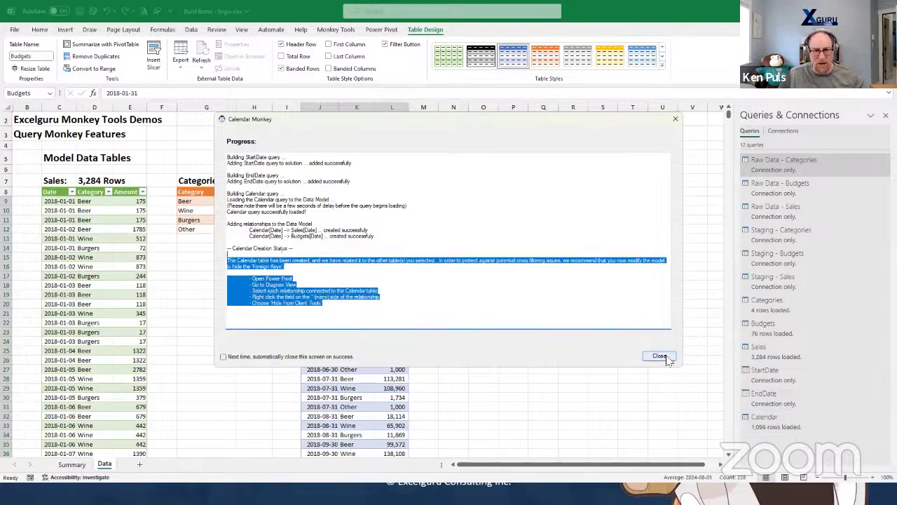
click(658, 356)
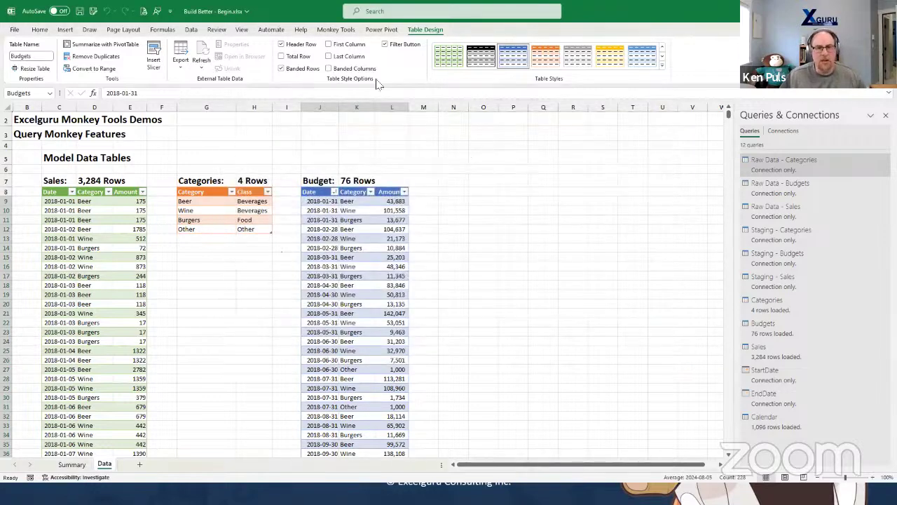
Reopen the data model diagram, lengthen the Calendar table box to fit all its fields and reposition it beside Sales and Budgets
click(336, 29)
click(318, 56)
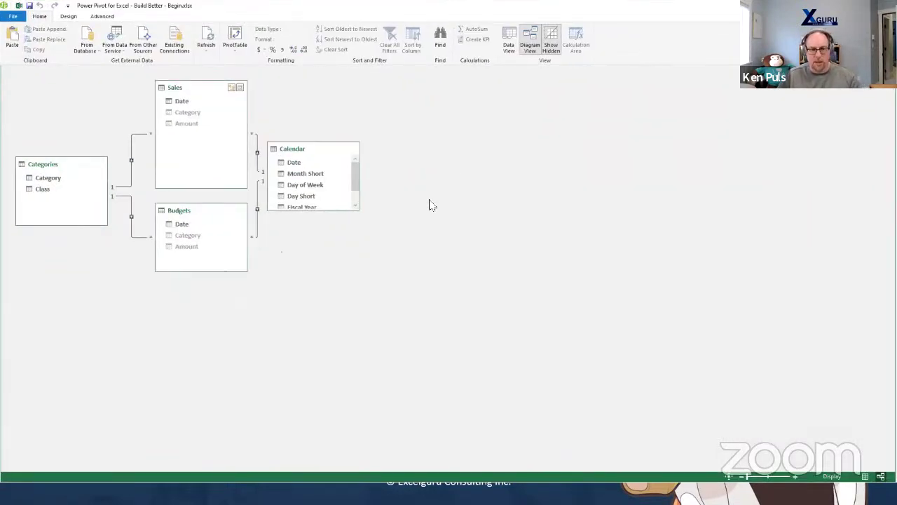
drag(334, 210, 331, 270)
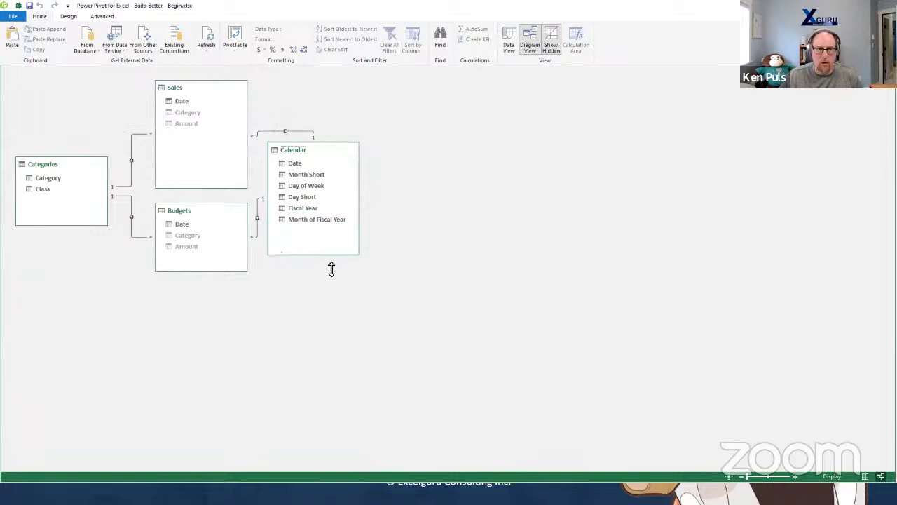
drag(319, 149, 334, 131)
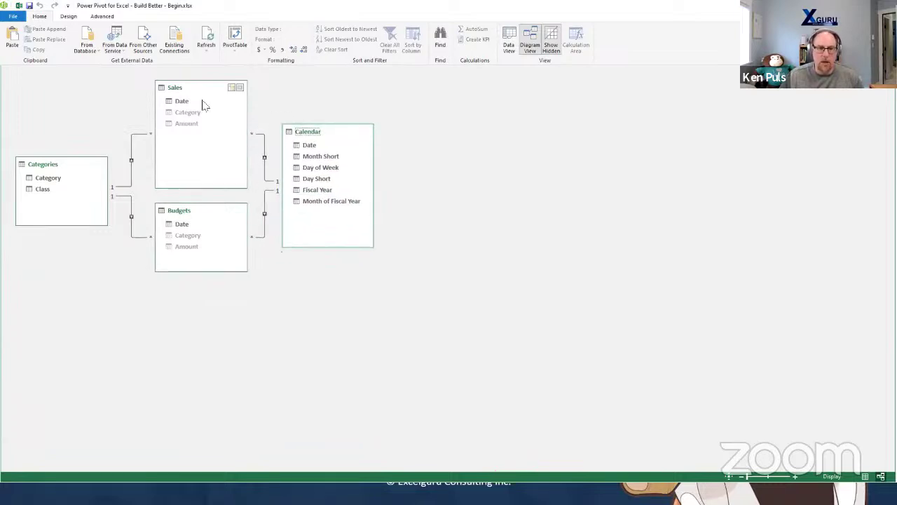
Hide the Date fields of the Sales and Budgets tables from client tools
click(179, 103)
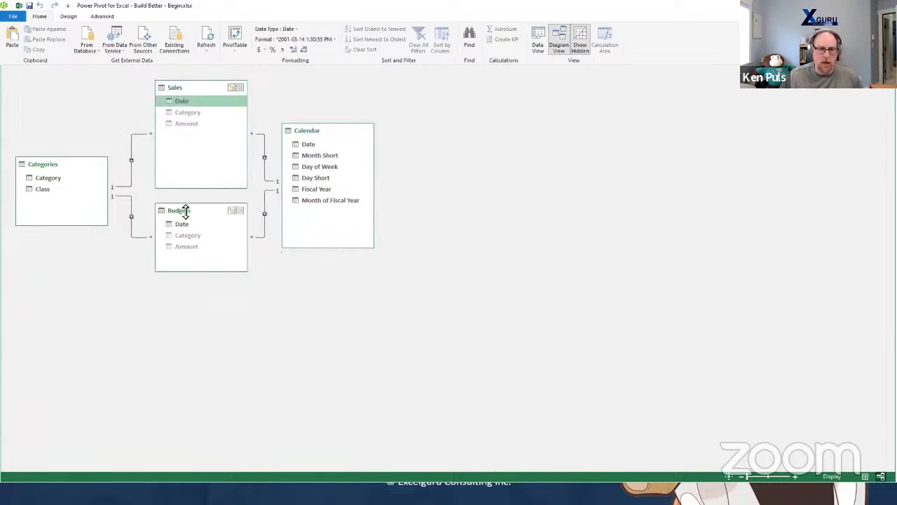
right_click(181, 103)
click(217, 150)
right_click(182, 225)
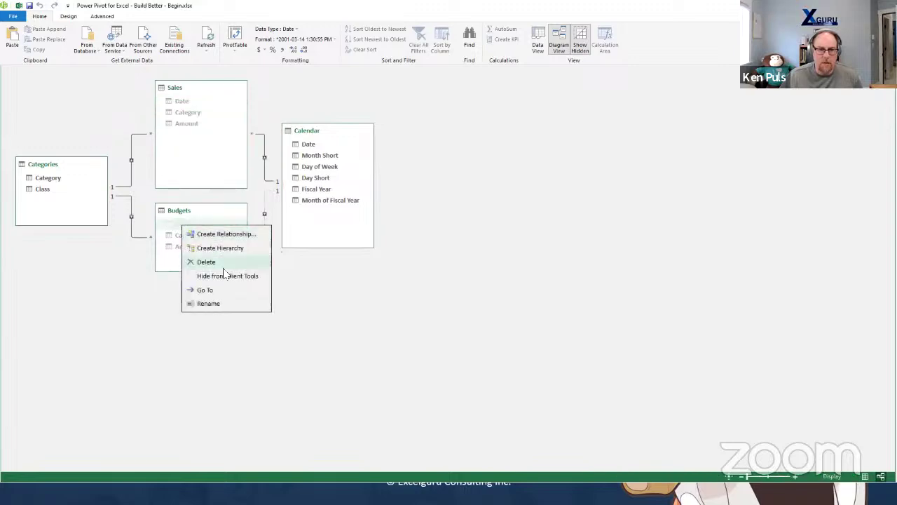
click(228, 276)
Switch to the data view of the Calendar table and sort the Month Short column by Month of Fiscal Year
click(537, 42)
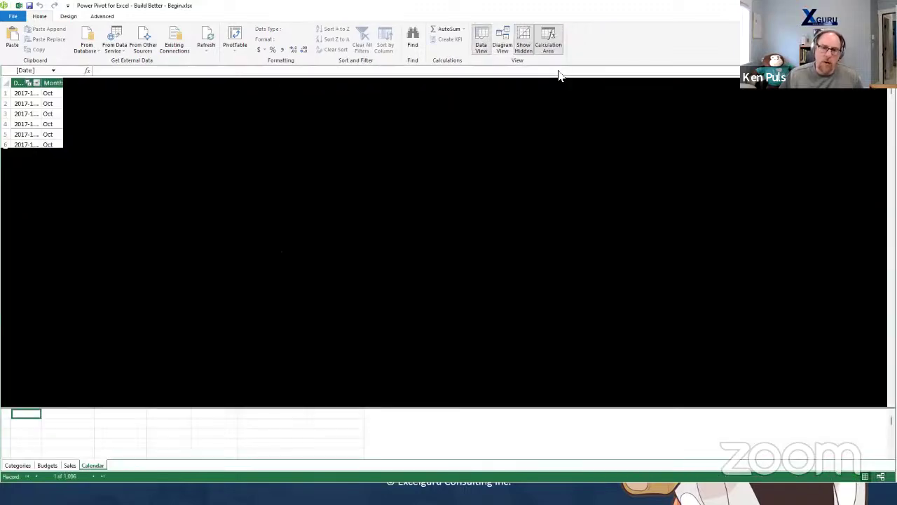
click(92, 465)
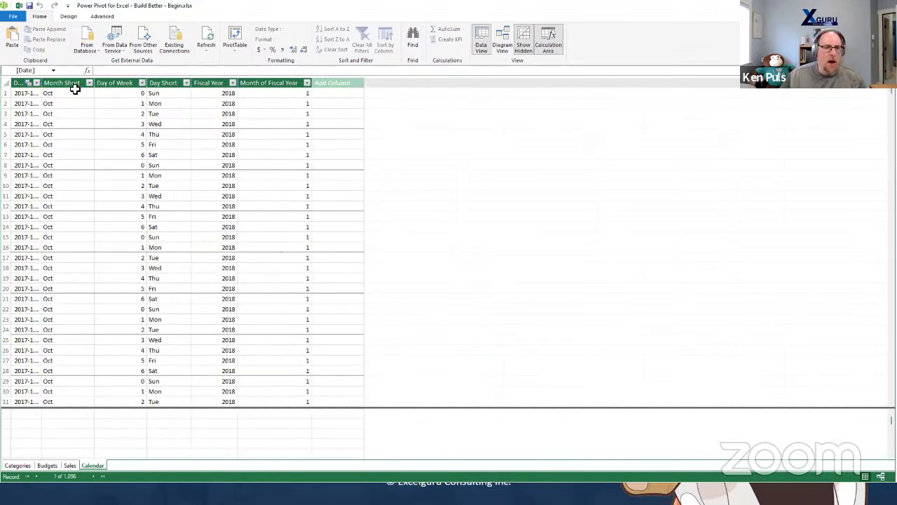
click(61, 83)
click(394, 50)
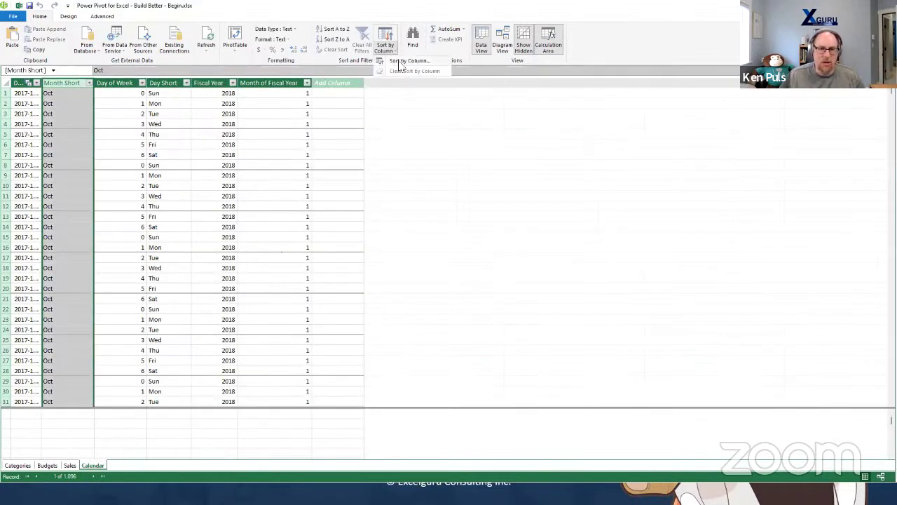
click(401, 65)
click(559, 259)
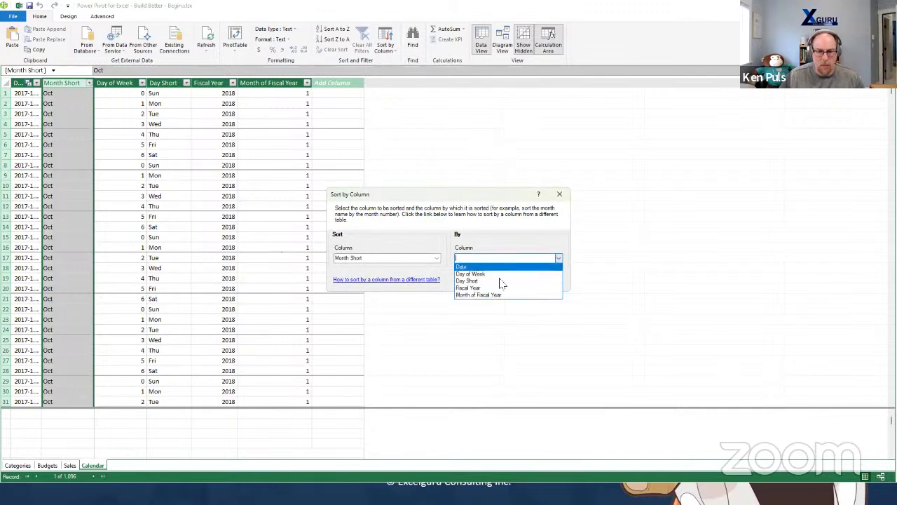
click(503, 295)
click(502, 282)
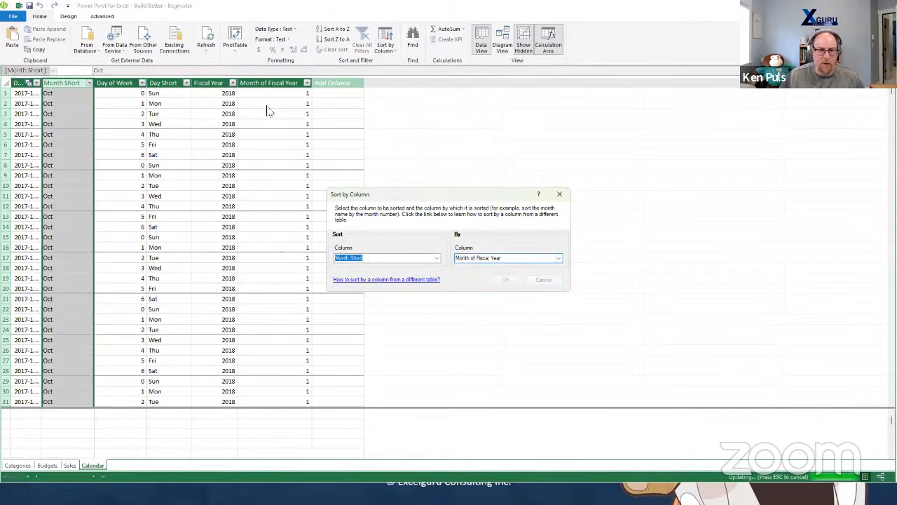
Sort the Calendar table's Day Short column by Day of Week
click(160, 82)
click(392, 48)
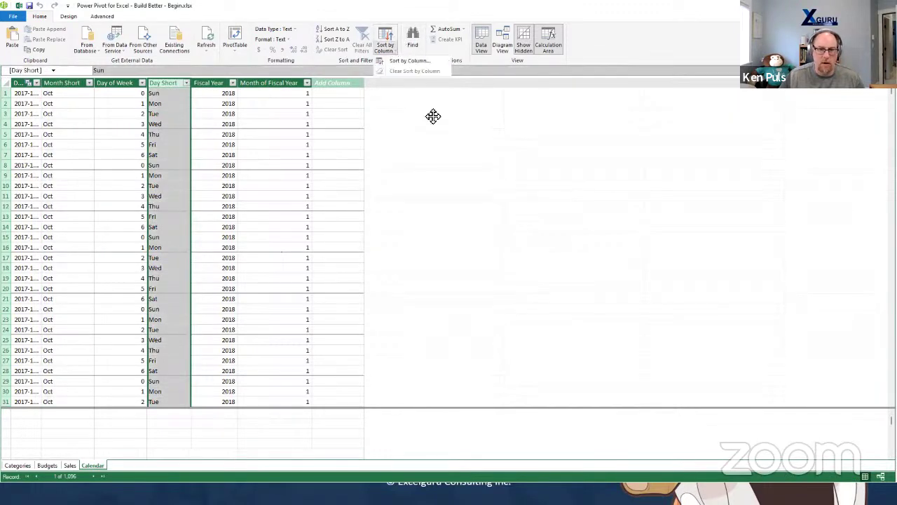
click(413, 64)
click(559, 259)
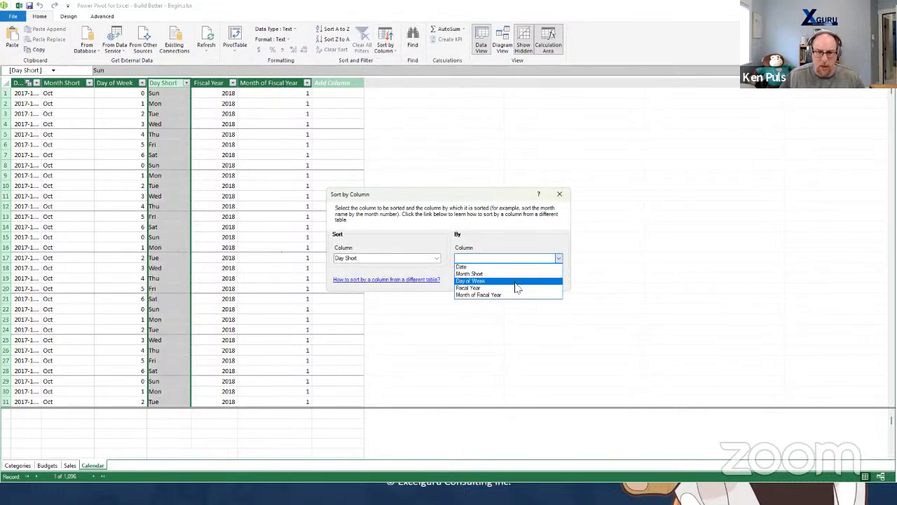
click(514, 282)
click(506, 281)
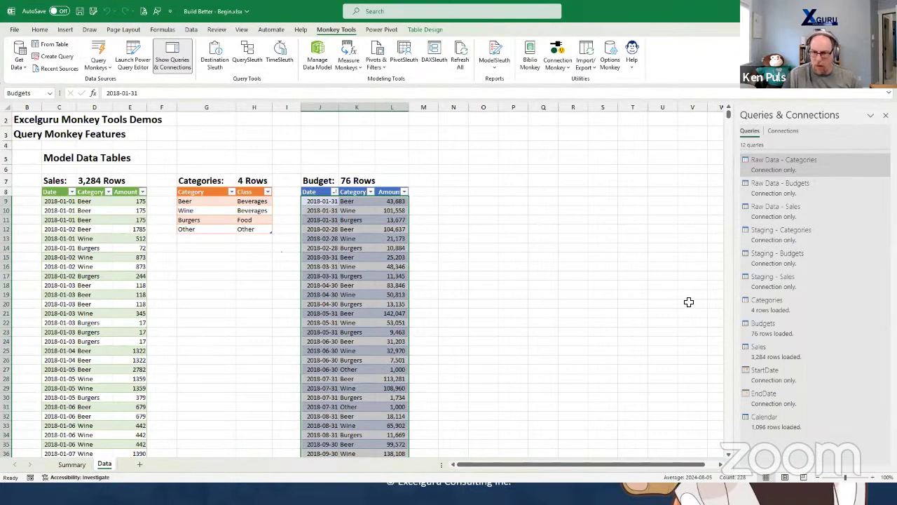
Return to the workbook and add a blank worksheet after the Data sheet
click(140, 464)
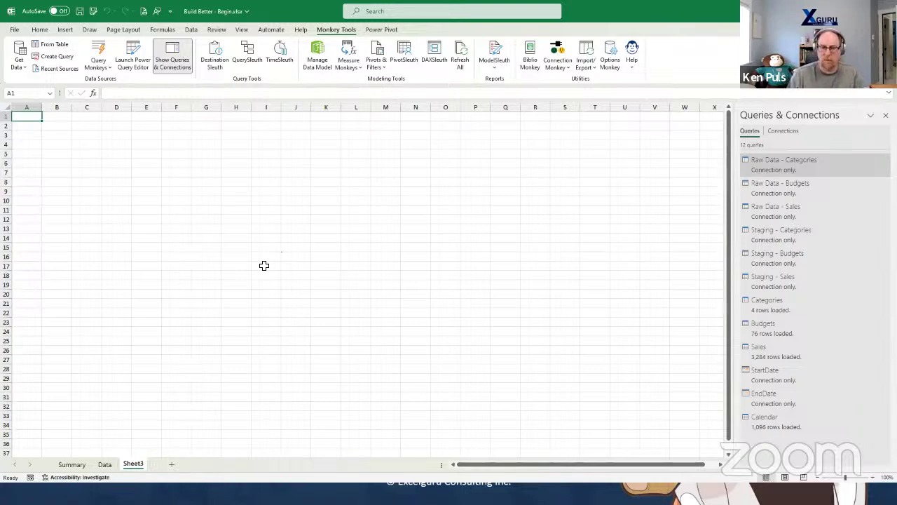
Set up a basic explicit measure that sums the Amount column of Sales and name it Sales $
click(352, 63)
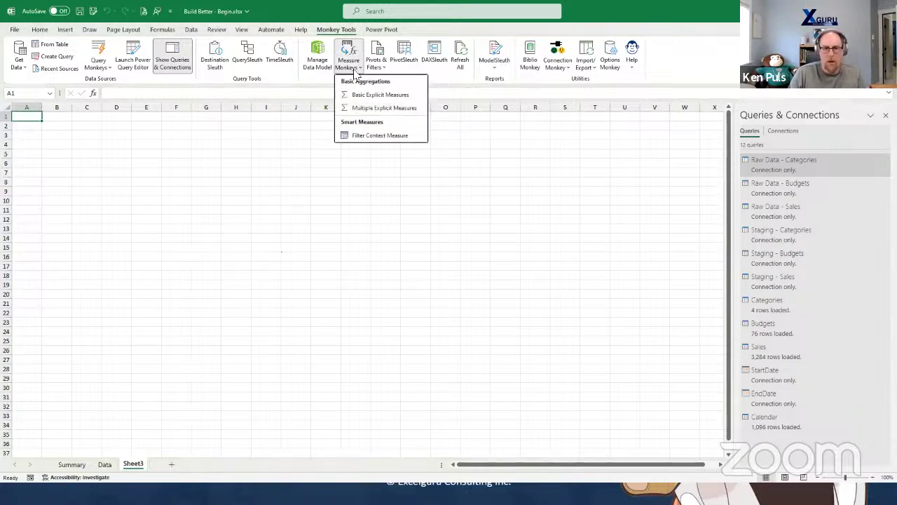
click(371, 98)
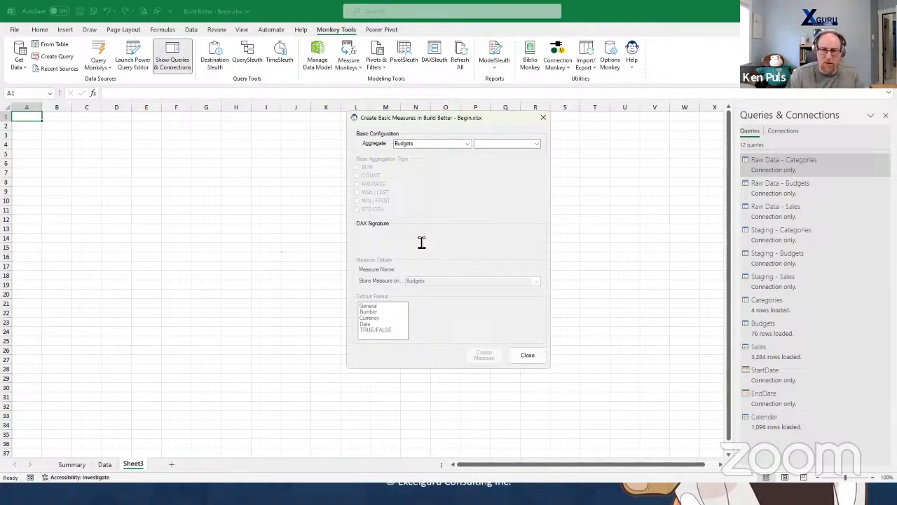
click(466, 144)
click(444, 159)
click(536, 144)
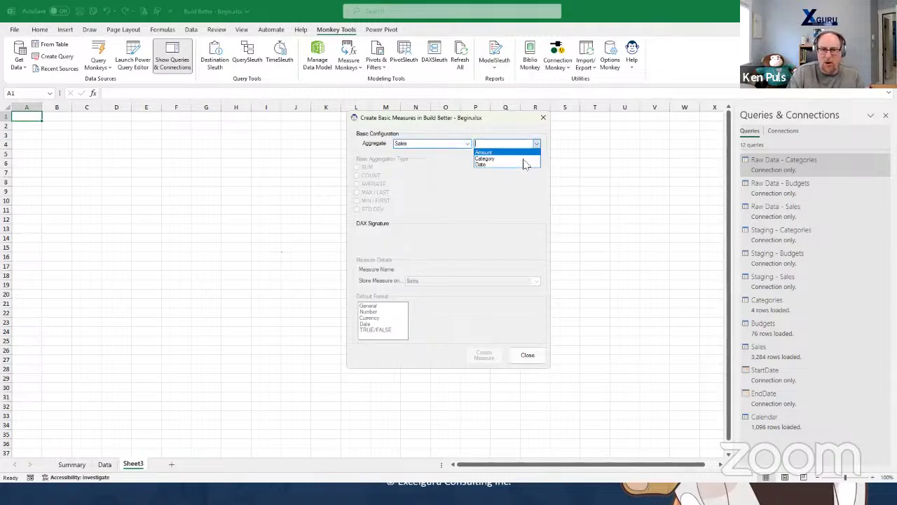
click(522, 160)
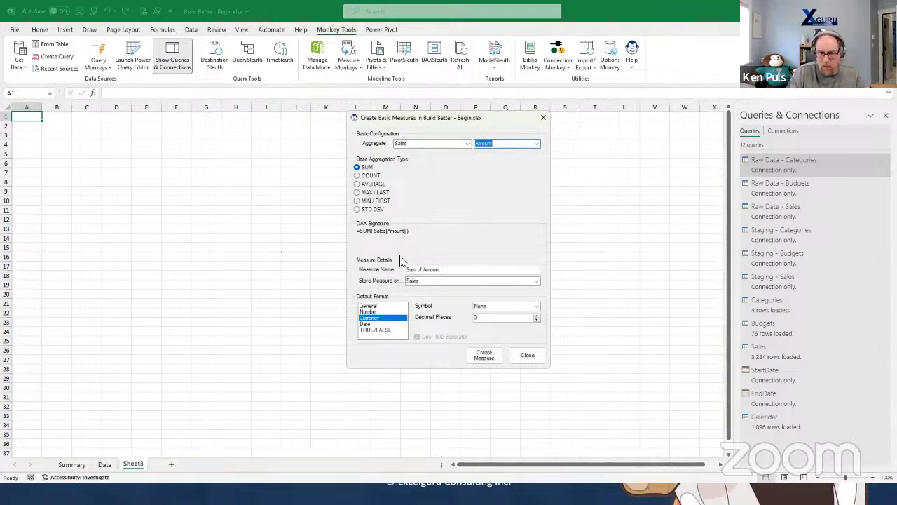
drag(458, 271, 391, 269)
click(451, 270)
text(Sales $)
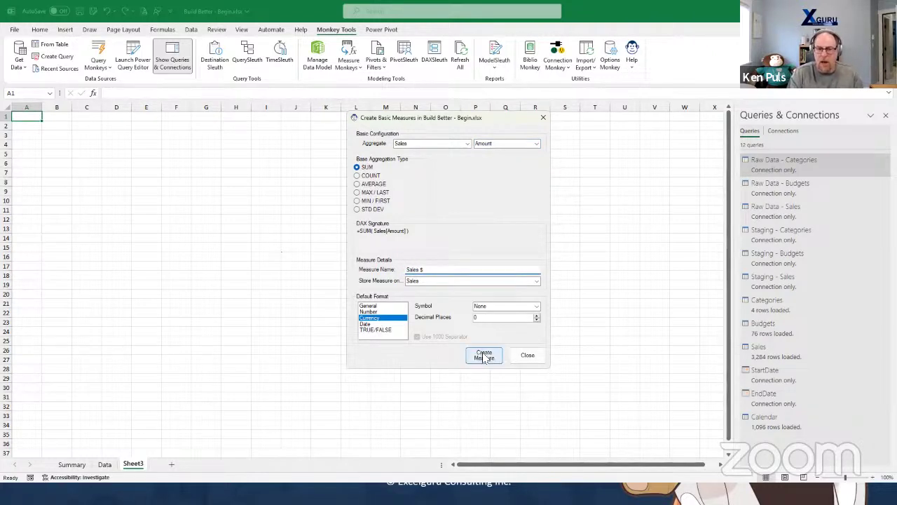
Examine the DAX signature and the Average, Max, Std Dev and Count aggregations for Sales Amount and Category, then close without creating a measure
drag(416, 238, 350, 236)
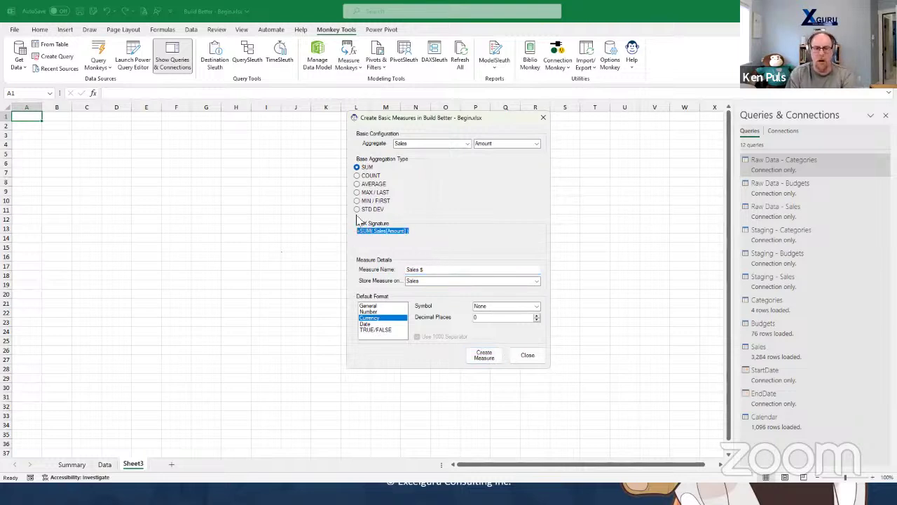
click(357, 184)
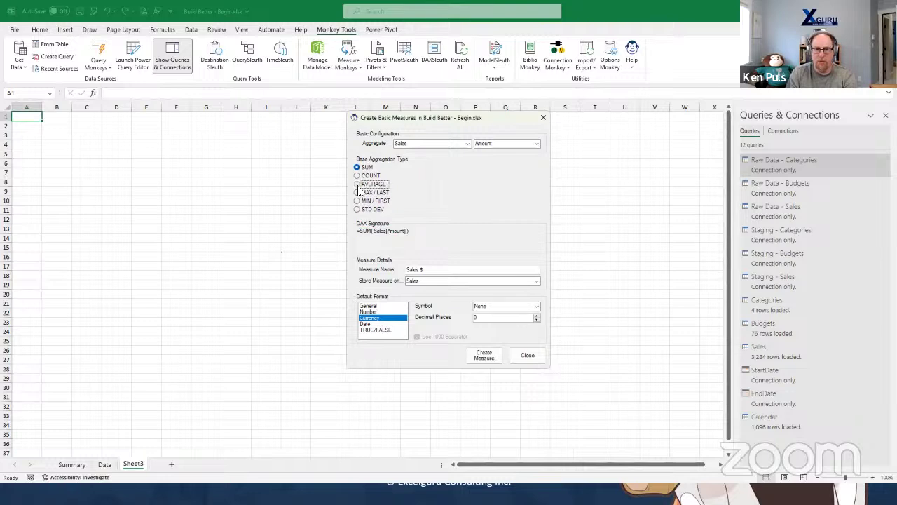
click(358, 193)
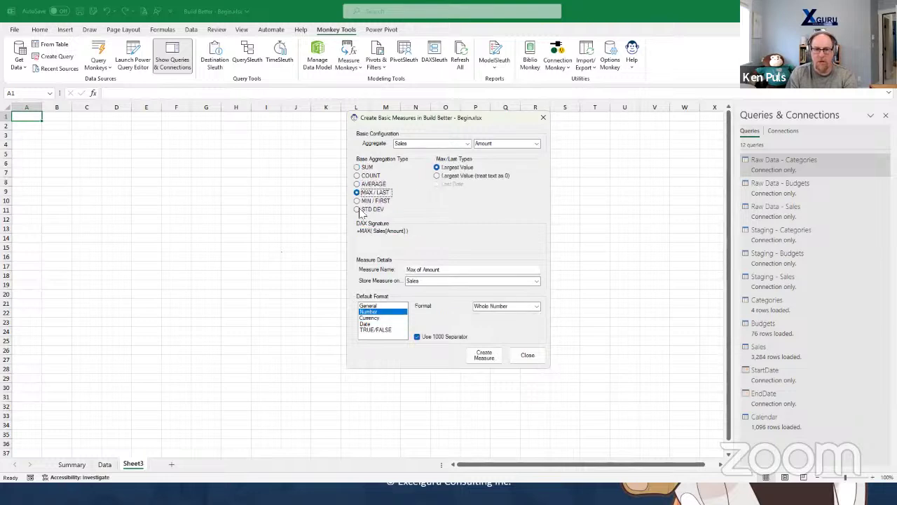
click(357, 210)
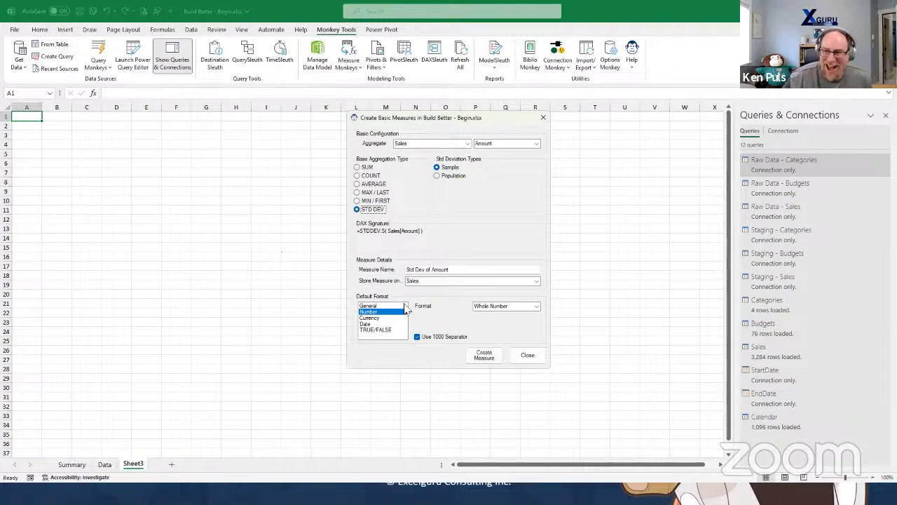
click(357, 176)
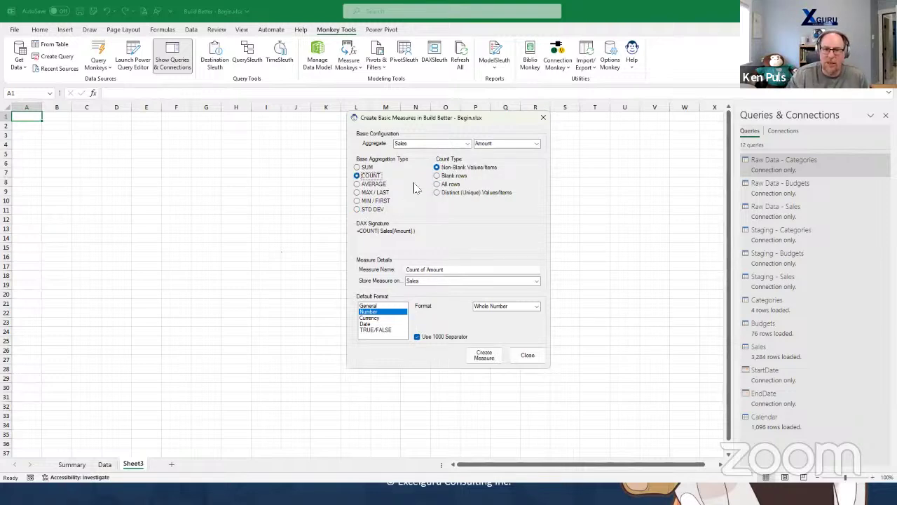
click(530, 144)
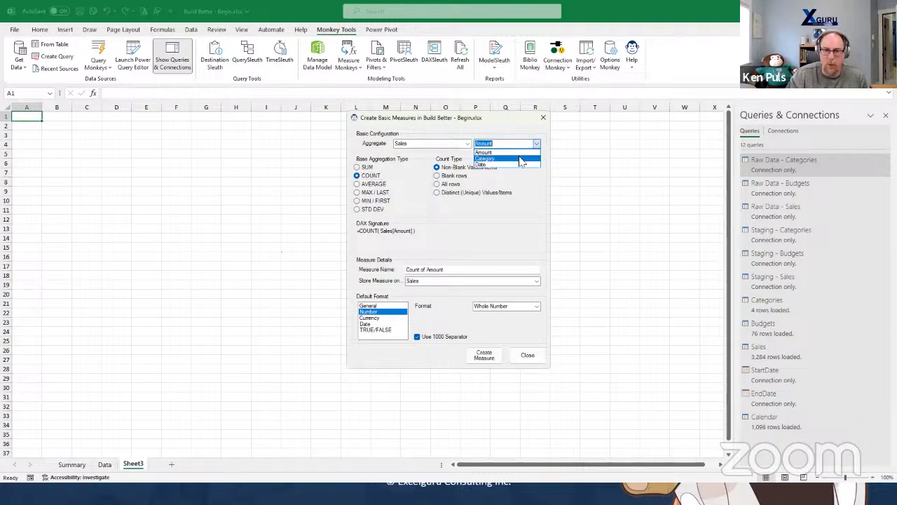
click(521, 156)
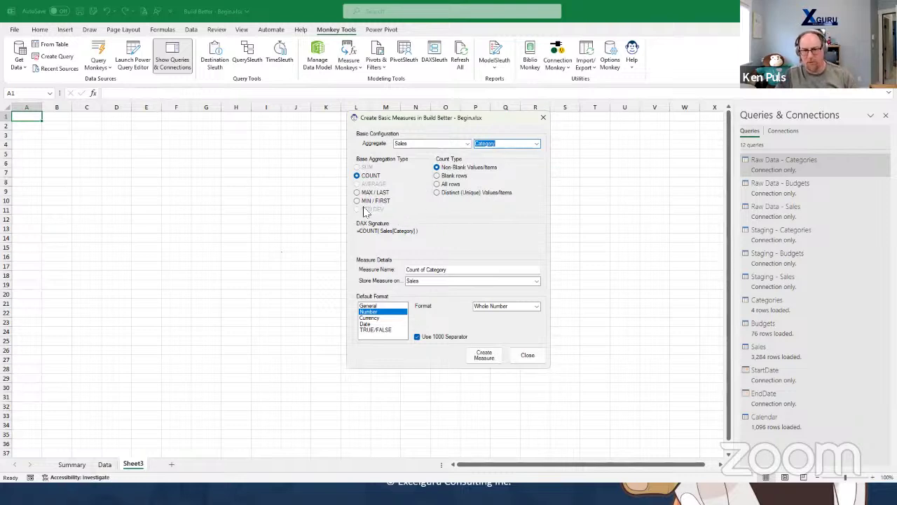
click(526, 354)
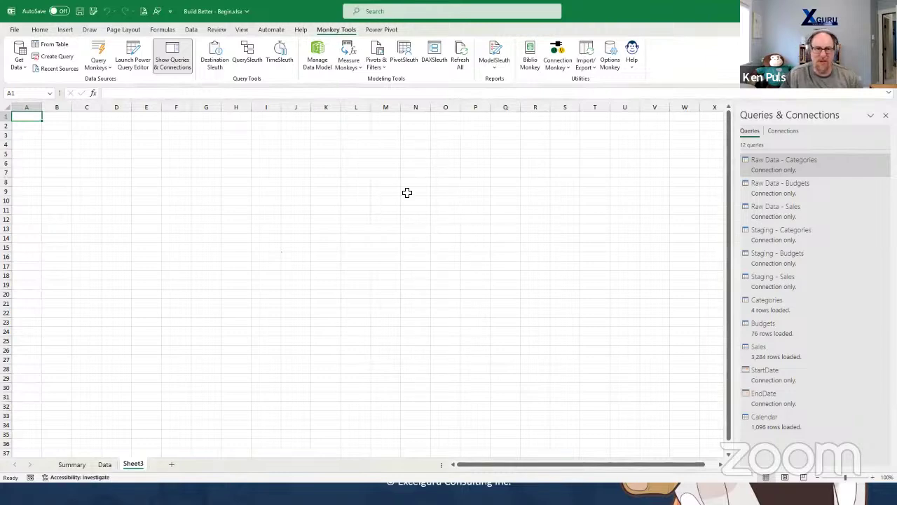
Start Multiple Explicit Measures for the linked fact tables, naming the Budgets Amount sum Budget $ with the Currency ( 1,234) format
click(348, 62)
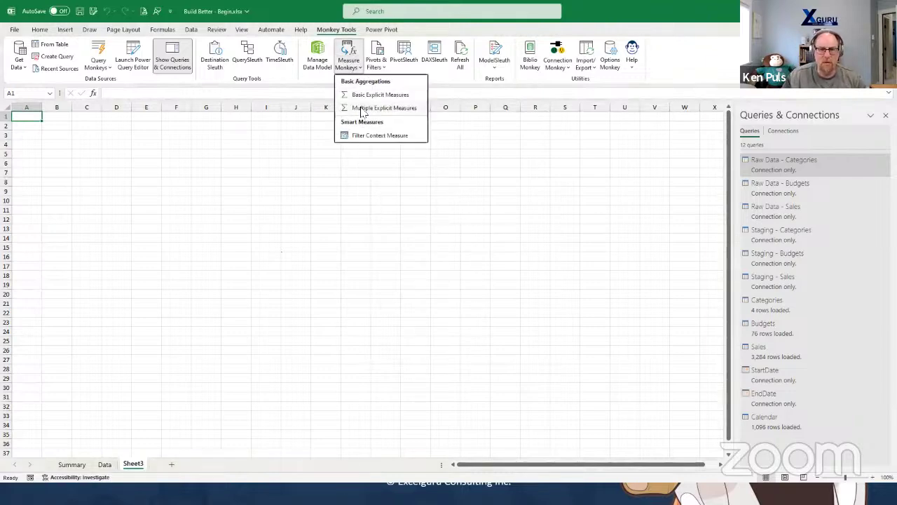
click(362, 109)
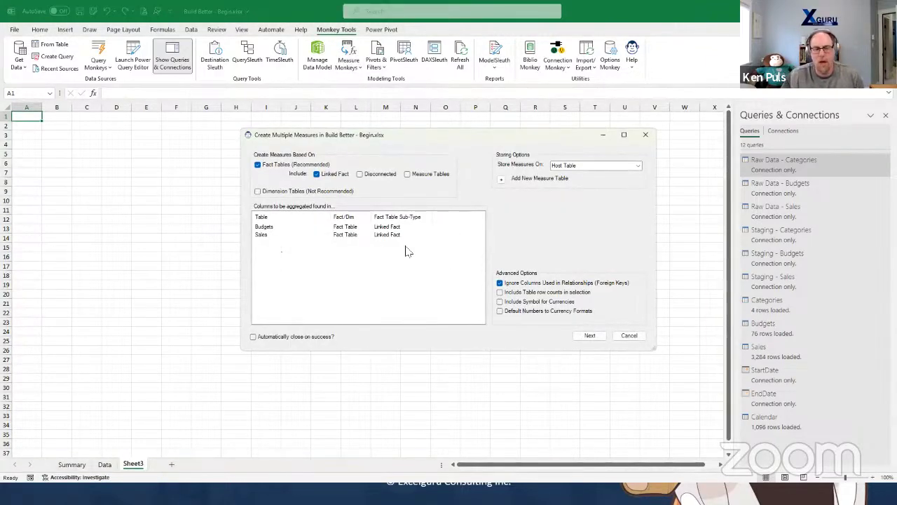
click(593, 336)
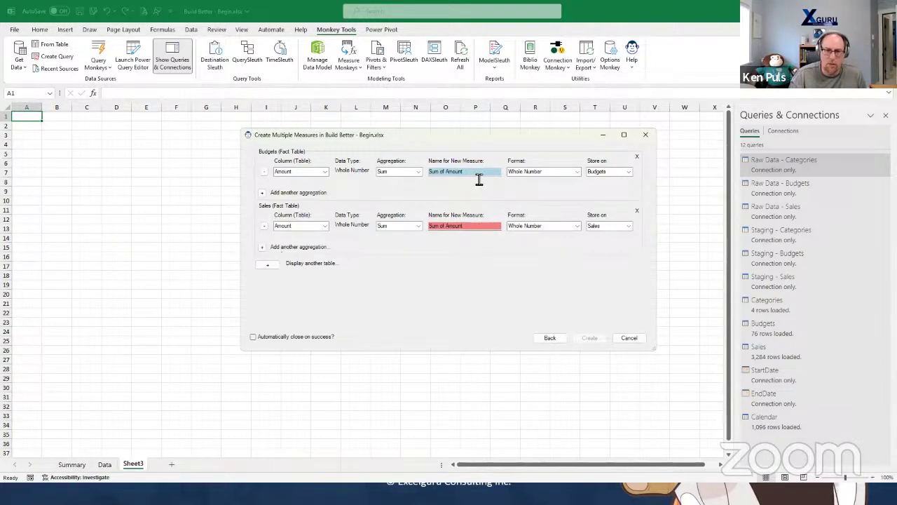
drag(479, 179, 413, 173)
text(Budget $)
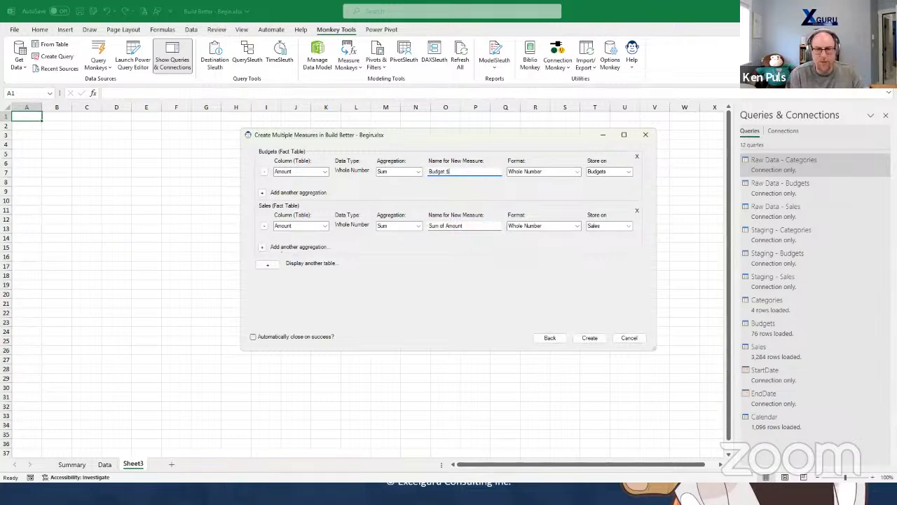
key(Tab)
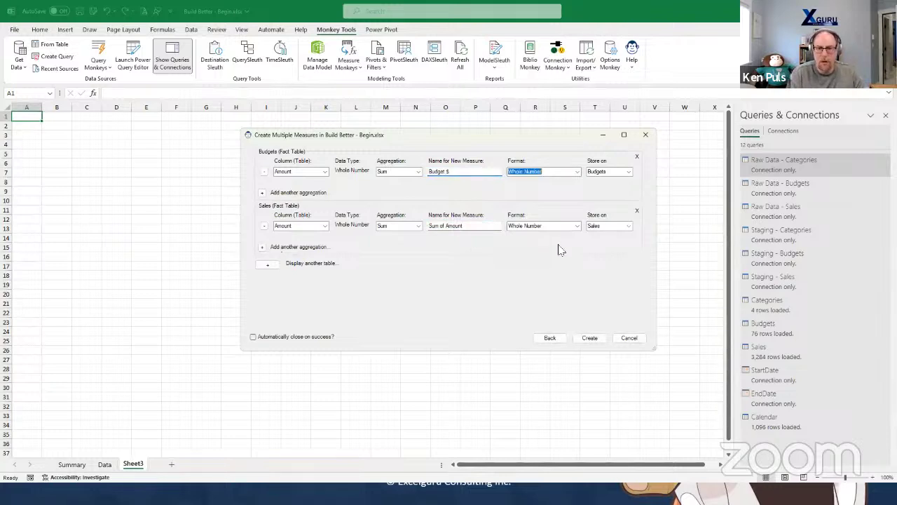
click(578, 174)
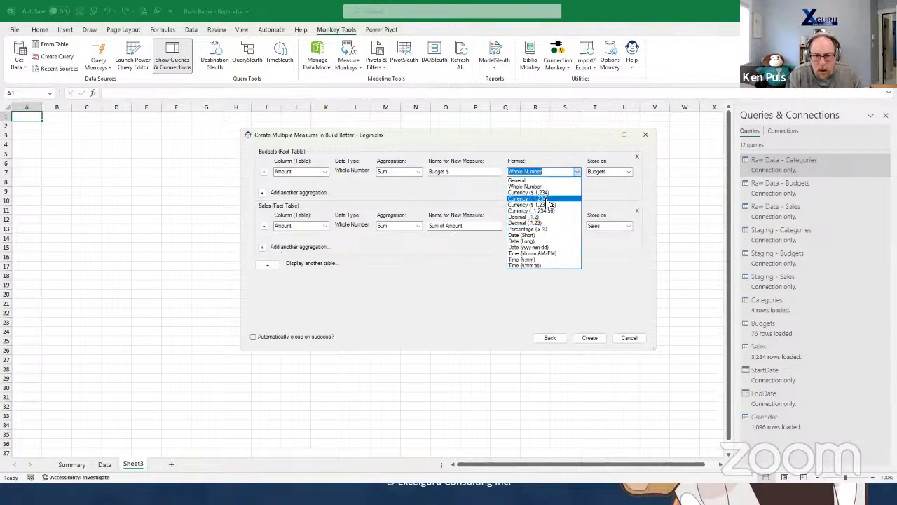
click(547, 199)
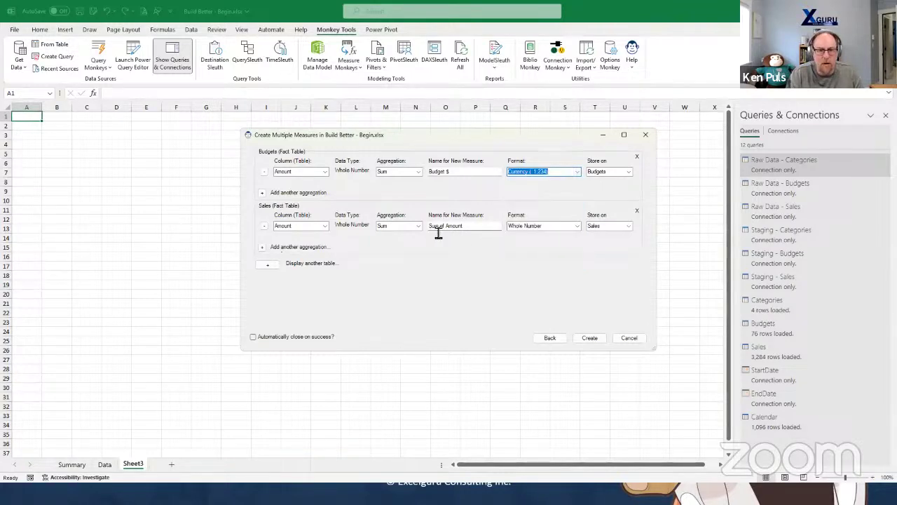
Name the Sales Amount sum Sales $ and give it the Currency ( 1,234) format
drag(477, 226, 418, 226)
text(Sales $)
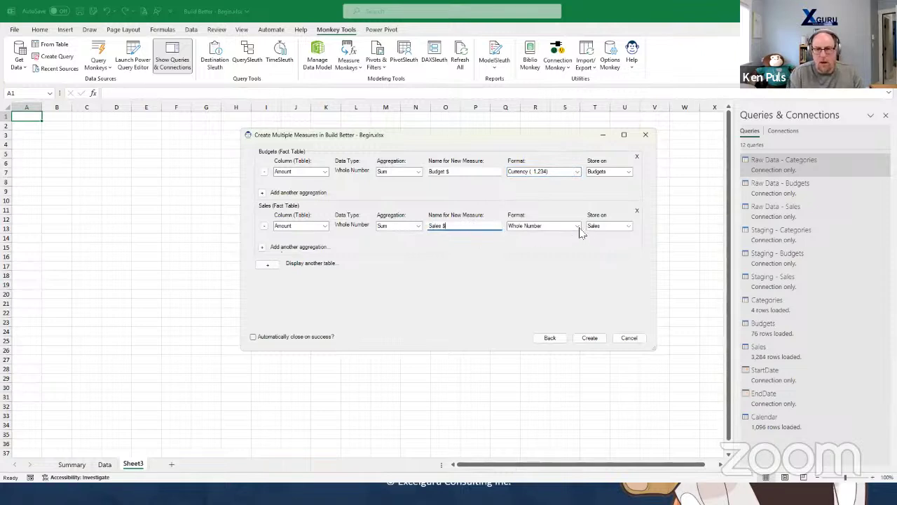
click(578, 226)
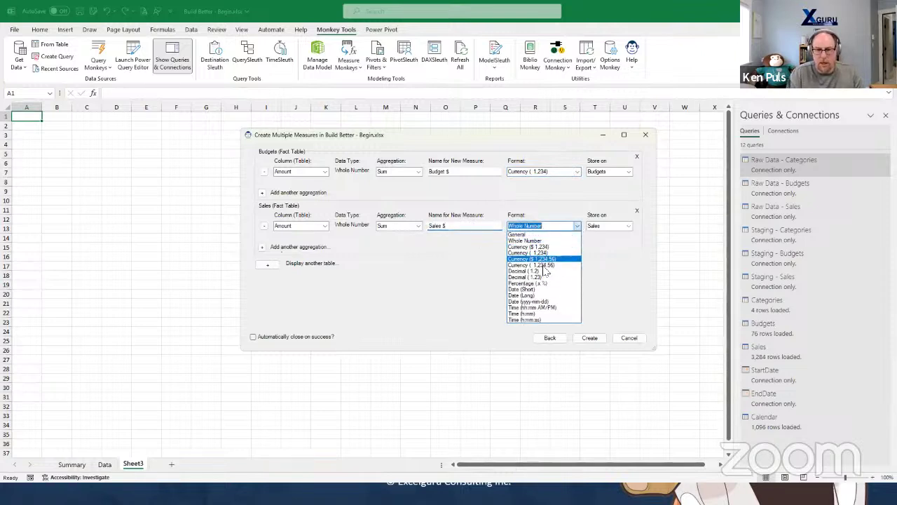
click(542, 254)
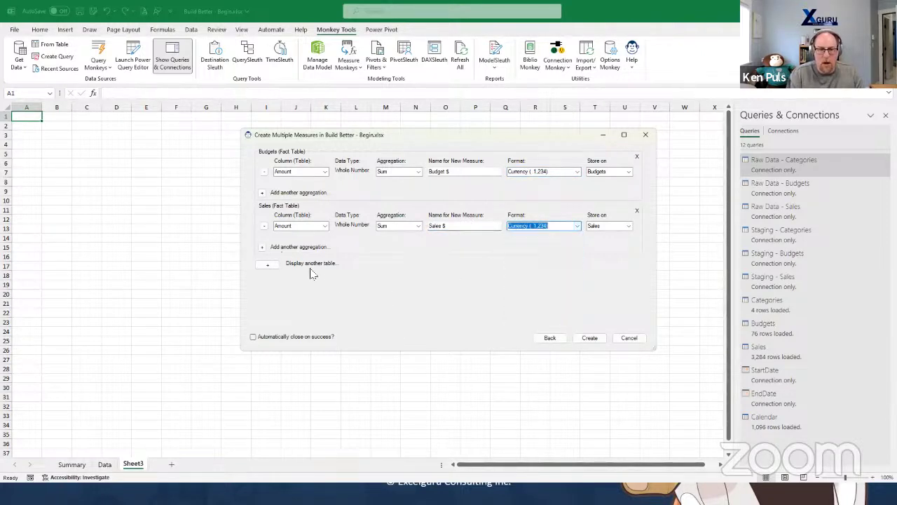
Add a Count Rows aggregation of the Sales table named Transactions, create all the listed measures and close the results
click(262, 248)
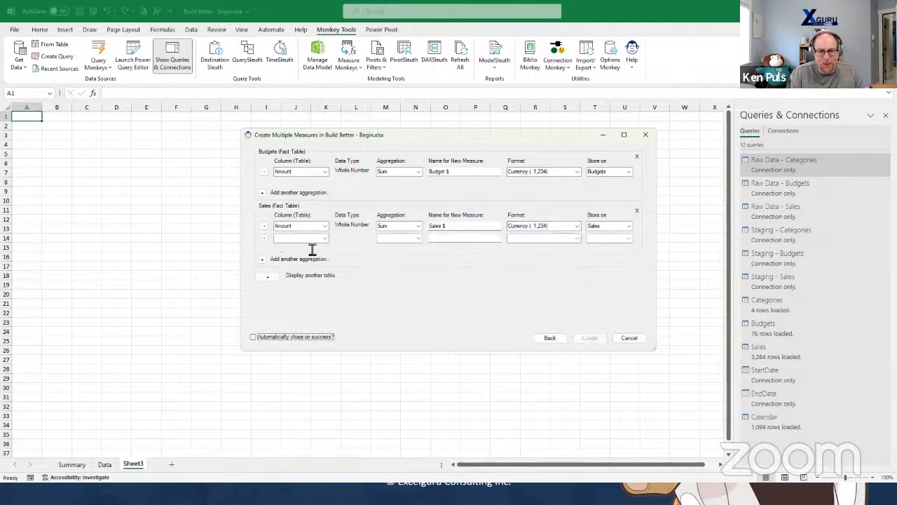
click(324, 238)
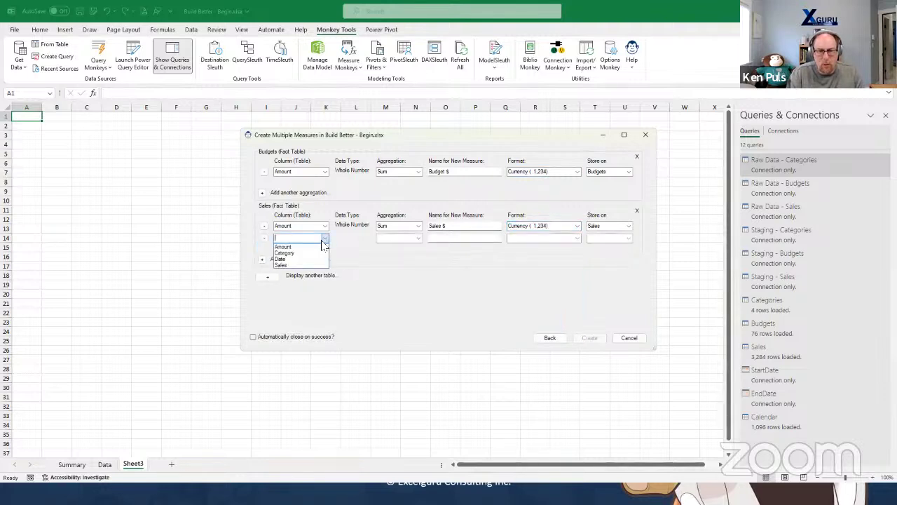
click(287, 266)
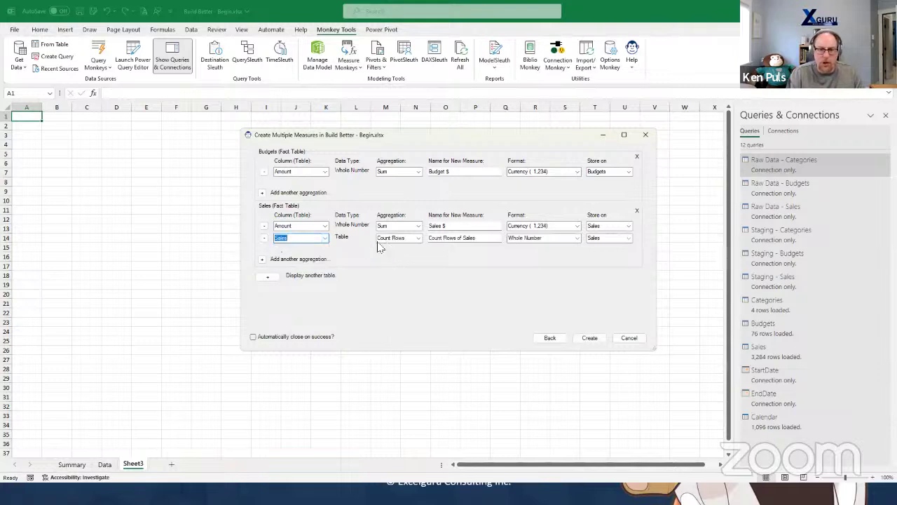
triple_click(457, 238)
text(Tr)
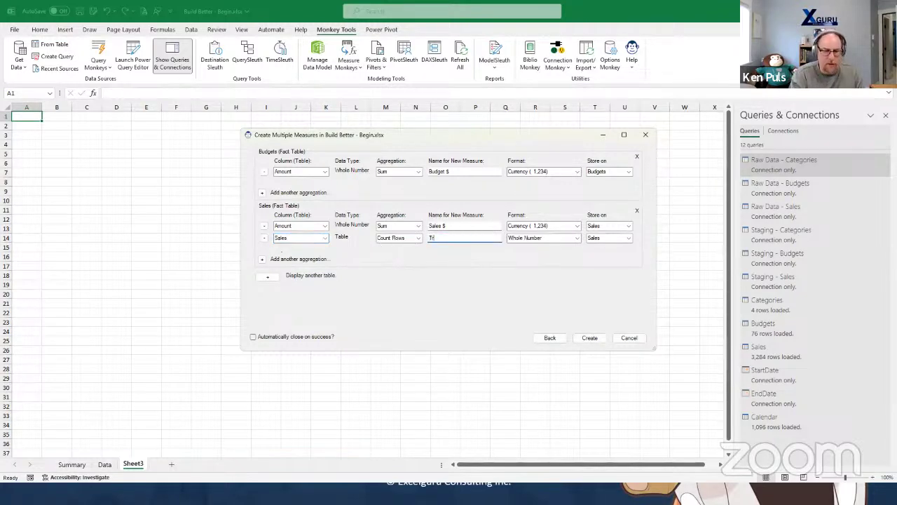
text(a)
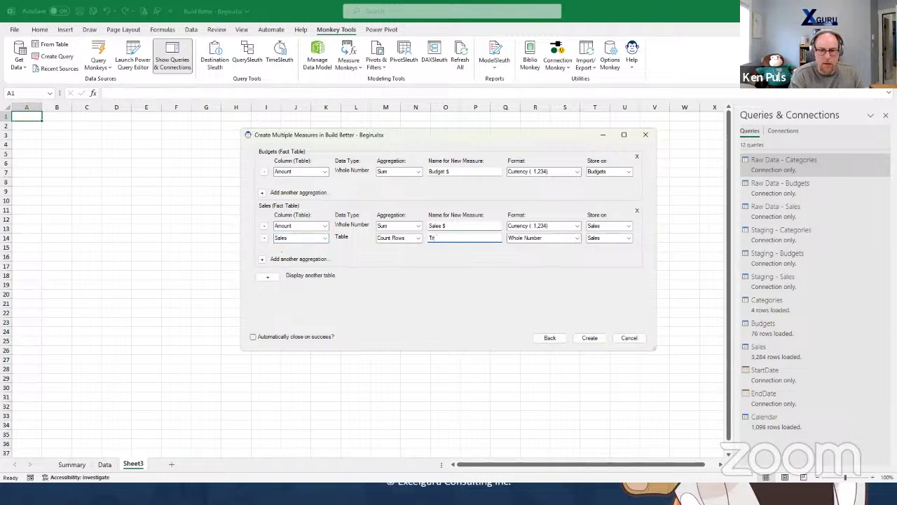
text(nsactions)
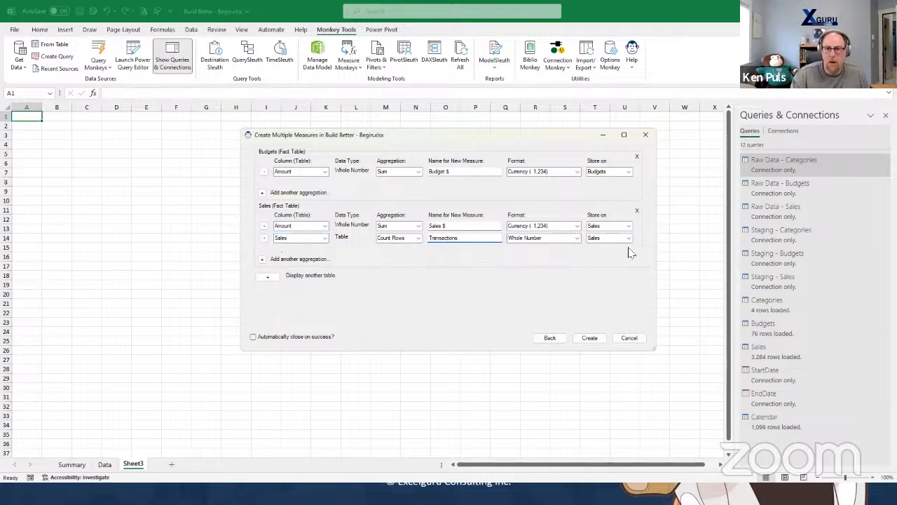
click(590, 337)
click(628, 336)
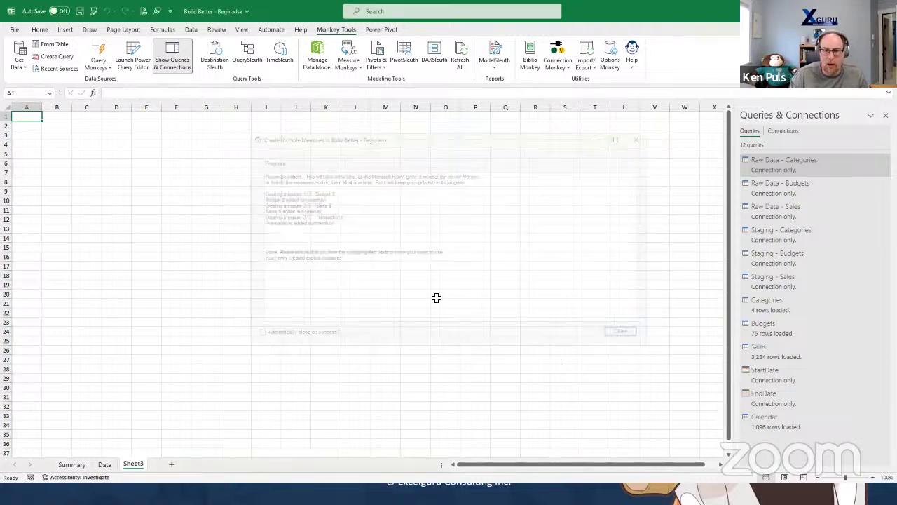
Insert a PivotTable from the Data Model at cell C7 of Sheet3
click(96, 176)
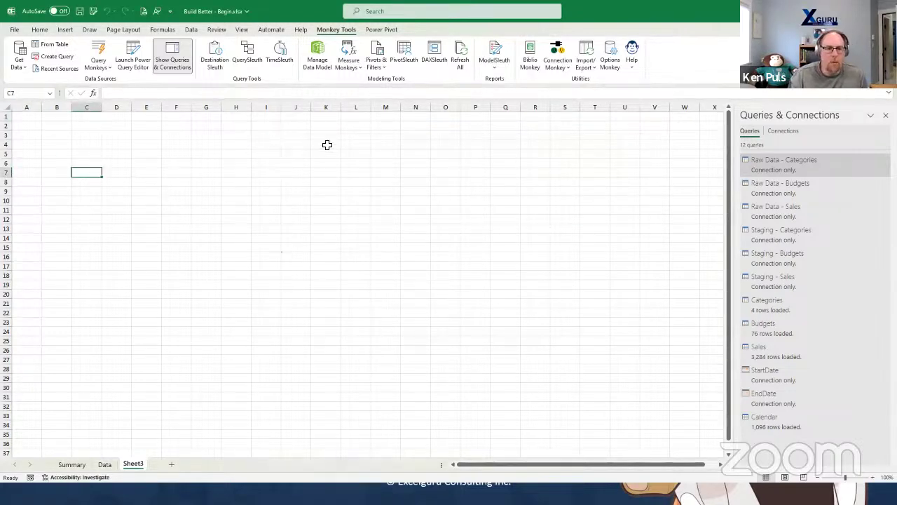
click(379, 63)
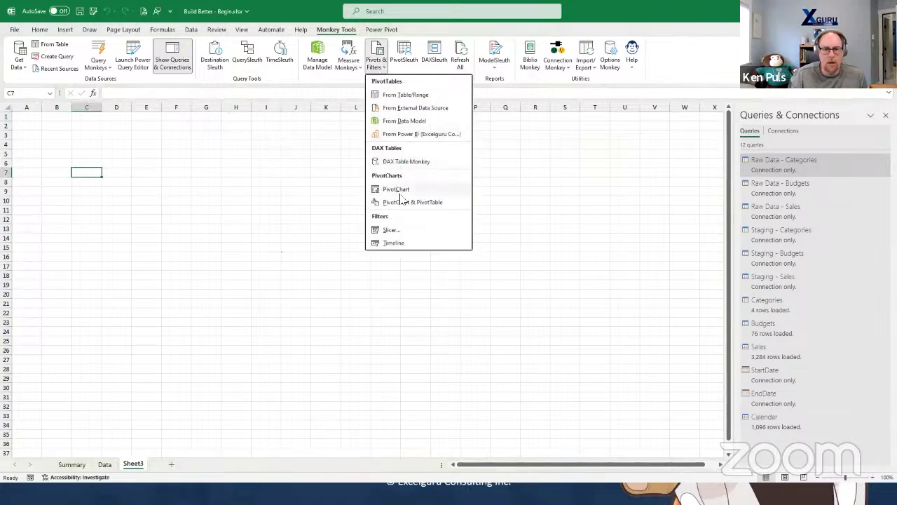
click(403, 120)
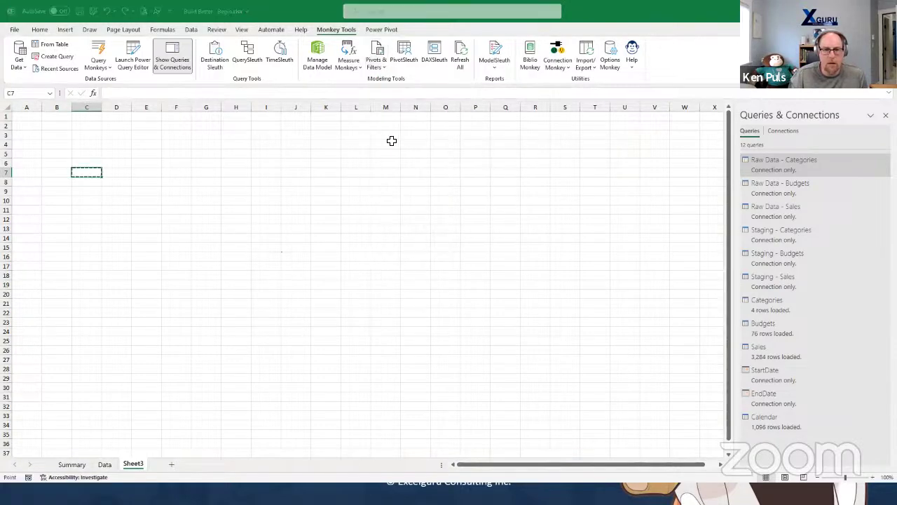
click(319, 231)
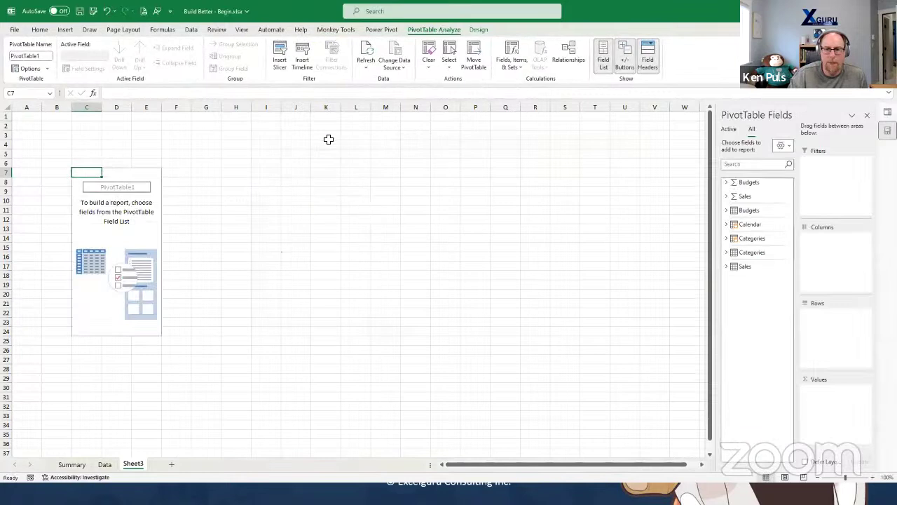
Add the Transactions, Sales $ and Budget $ measures to the PivotTable values
click(726, 196)
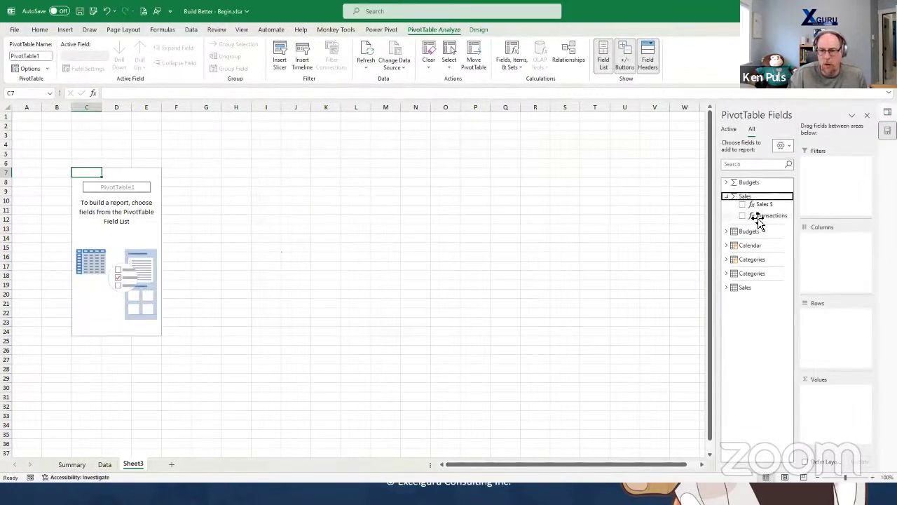
drag(758, 216, 816, 384)
click(761, 204)
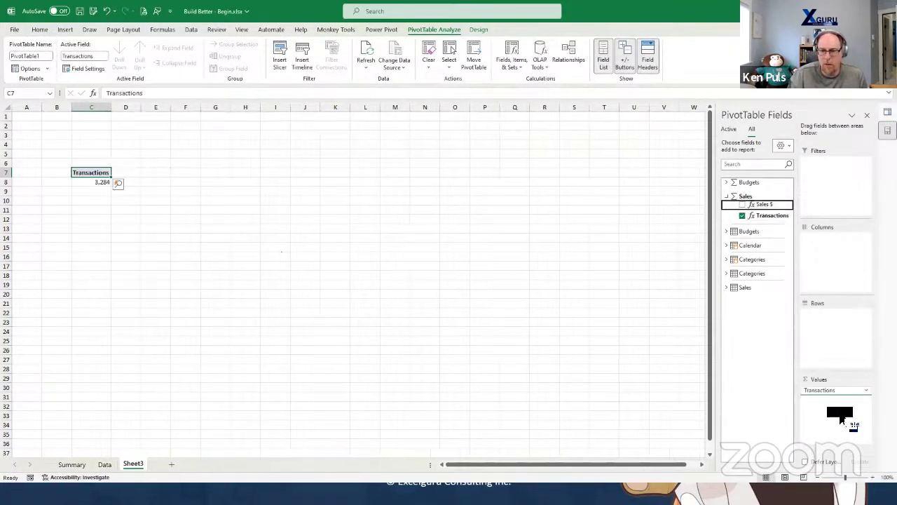
click(727, 182)
click(750, 191)
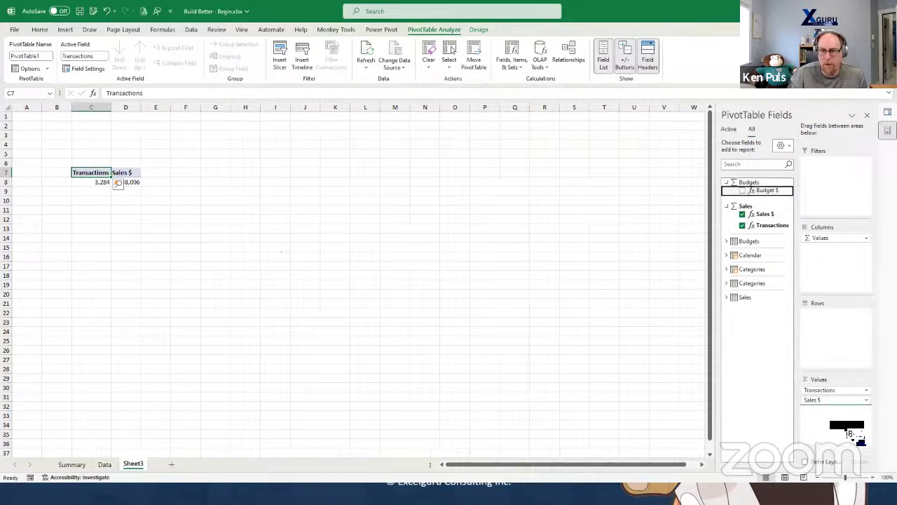
Break the PivotTable rows down by Calendar Fiscal Year and Month Short, and check the month order within each year
click(726, 256)
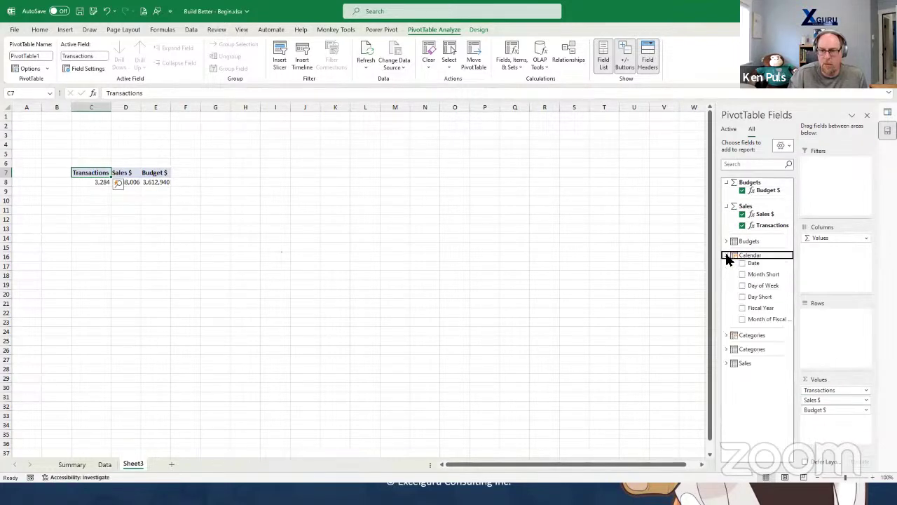
drag(762, 309, 831, 341)
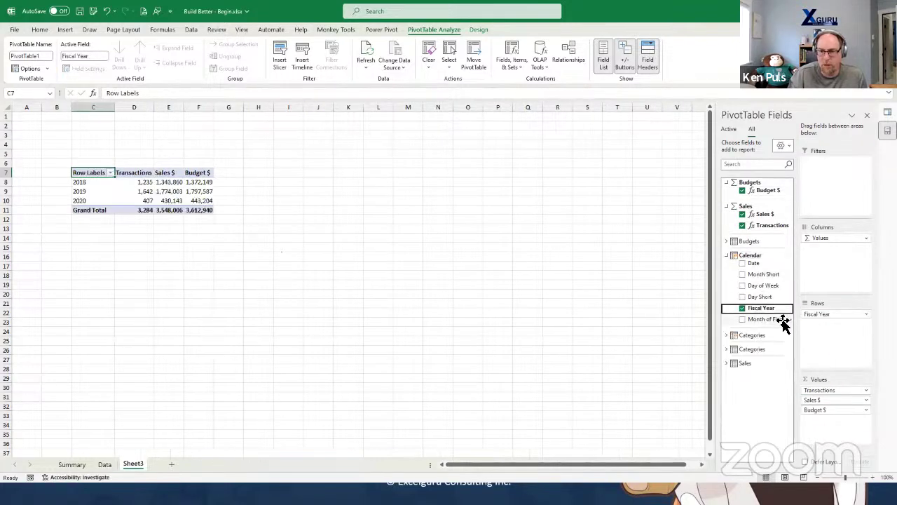
drag(767, 321, 846, 357)
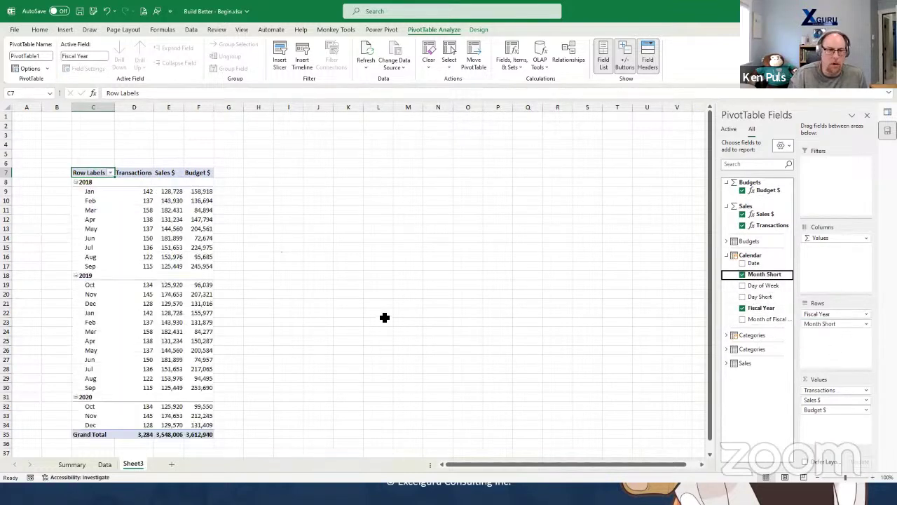
click(94, 193)
drag(94, 193, 102, 386)
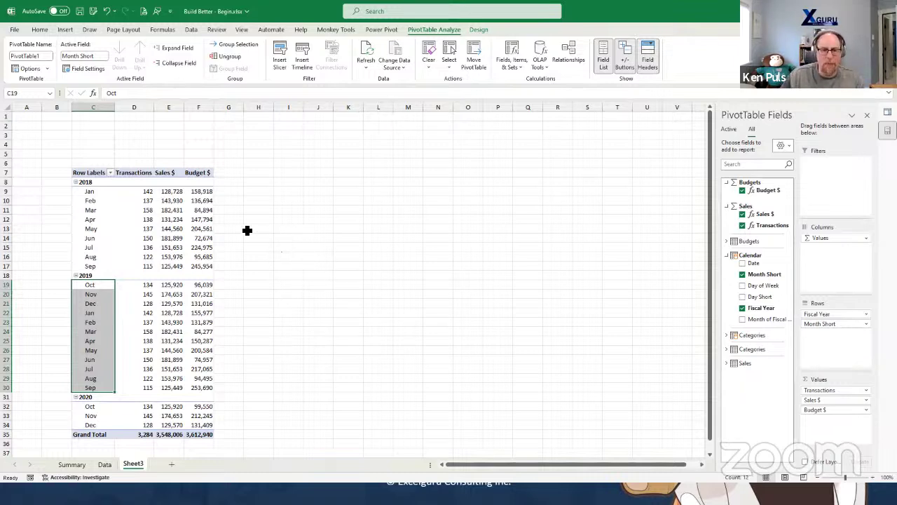
Start injecting the MTD x Months Prior measure from the Time Intel Patterns folder of the BiblioMonkey library
click(258, 202)
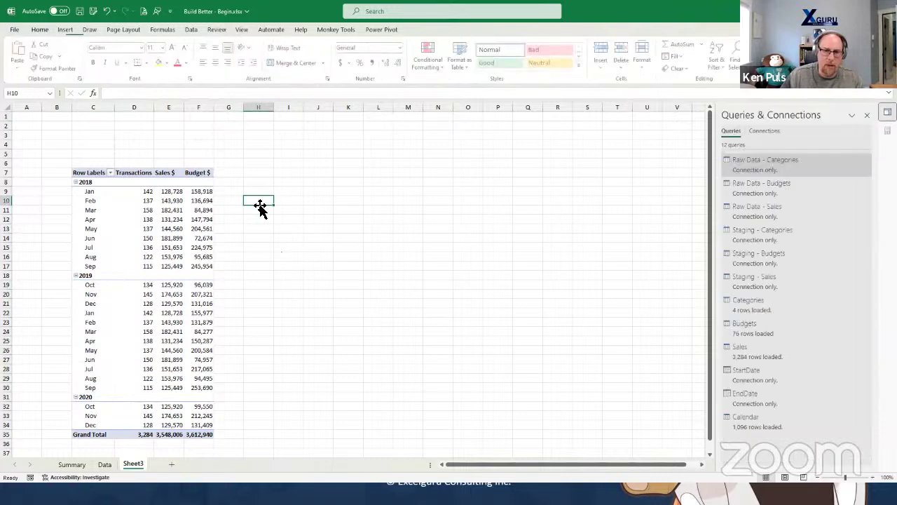
click(345, 31)
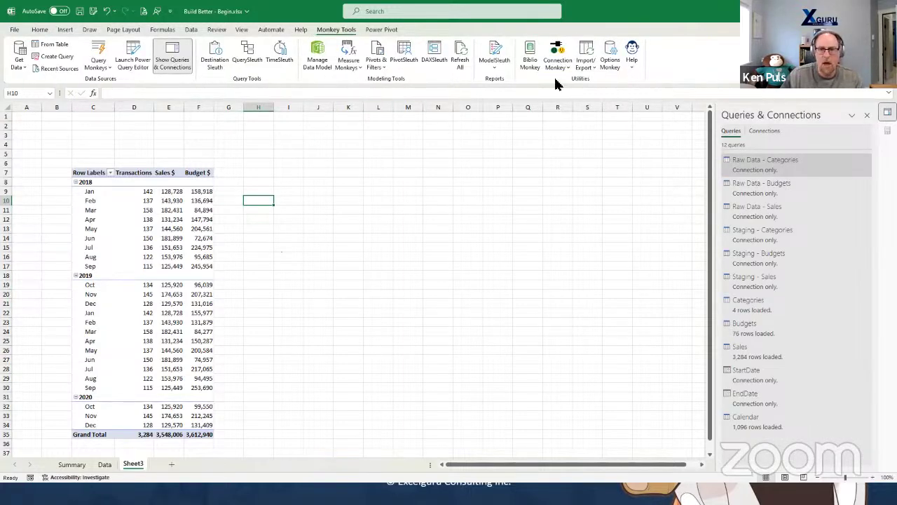
click(530, 56)
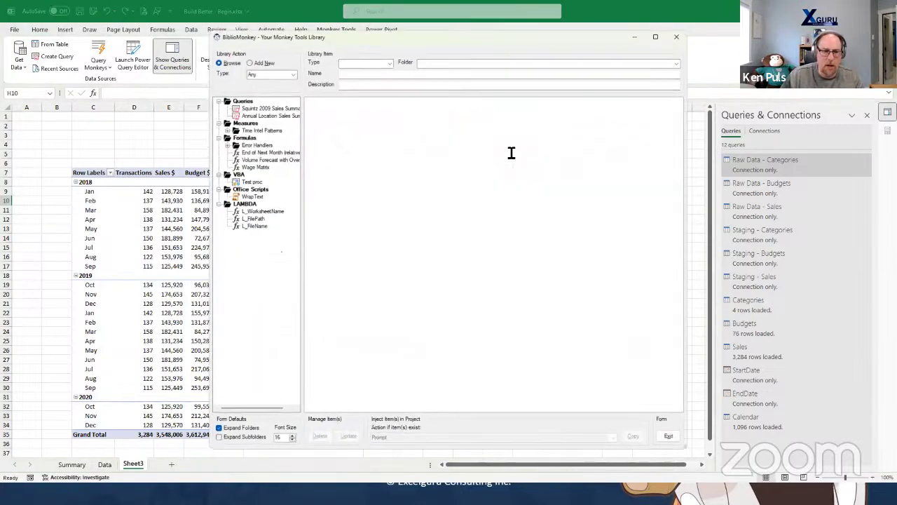
click(223, 128)
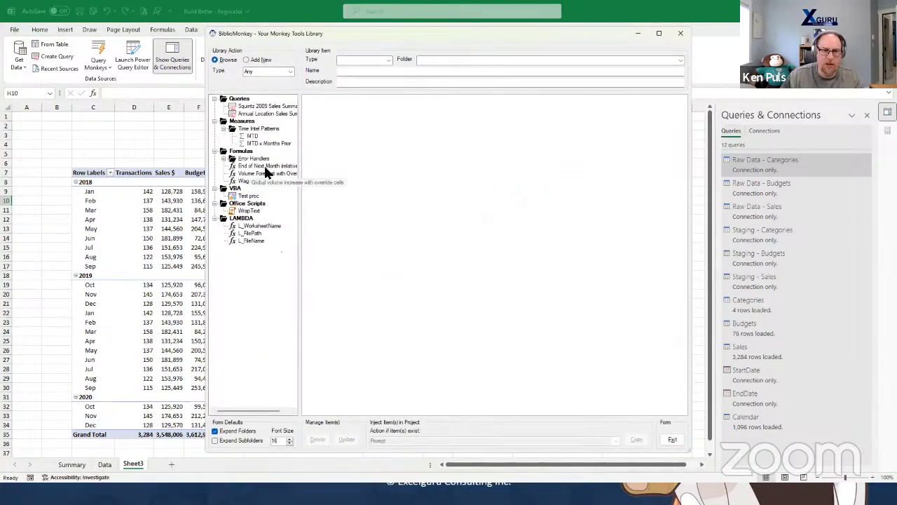
click(270, 144)
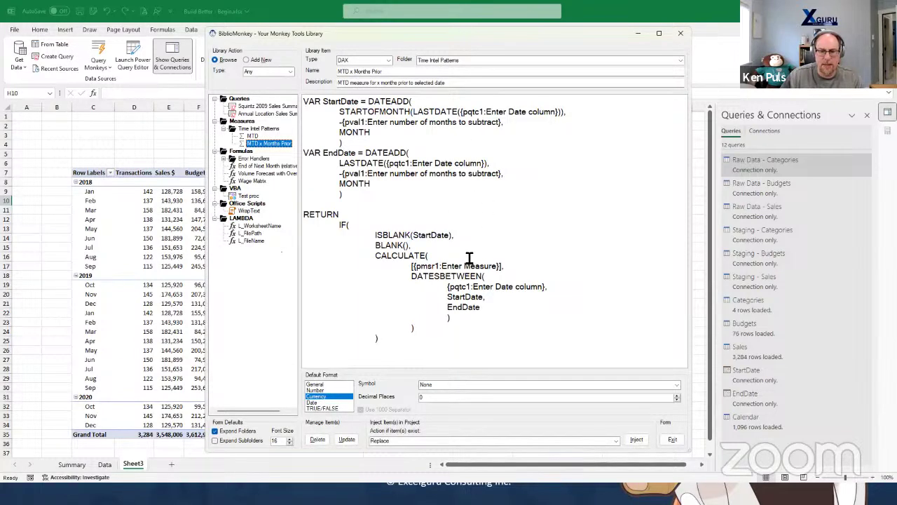
click(635, 440)
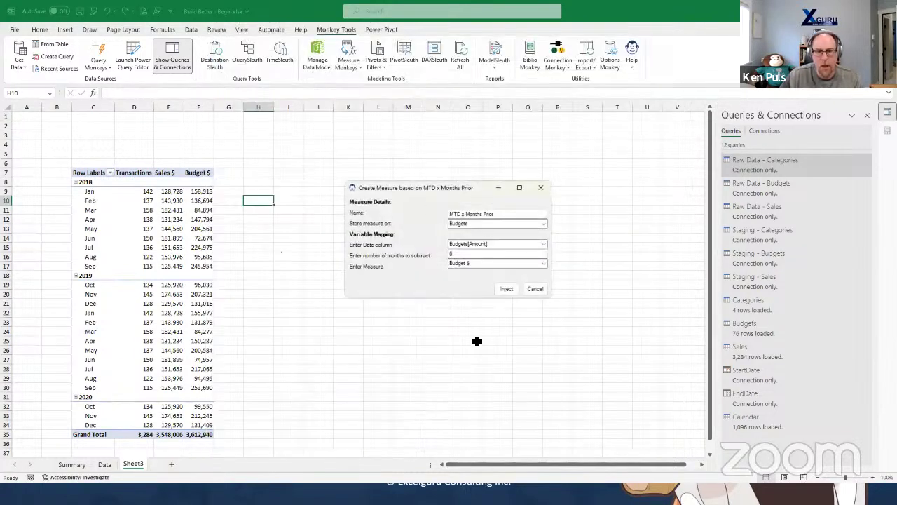
Name the injected measure MTD 1 Months Prior and store it on the Sales table
click(468, 216)
text(1)
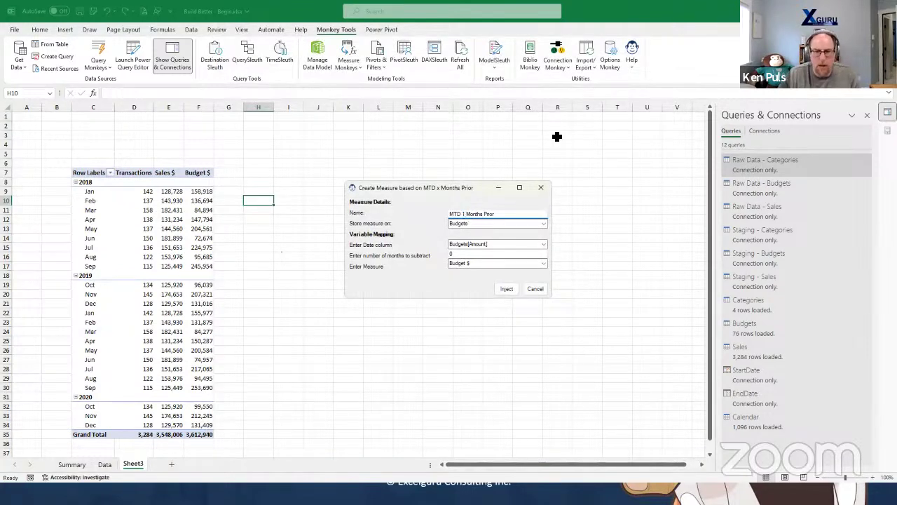
click(543, 224)
click(495, 250)
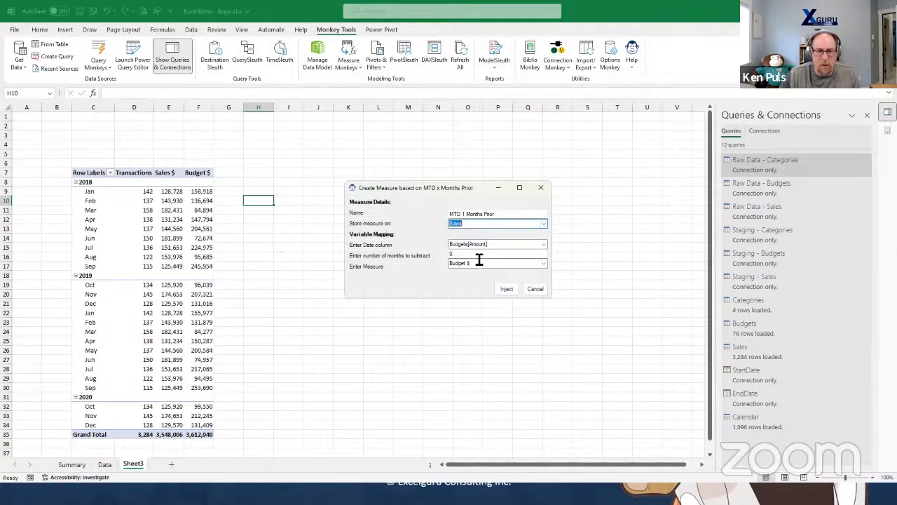
Map the measure's variables to Calendar[Date], 1 month to subtract and the Sales $ measure, and inject it
click(543, 246)
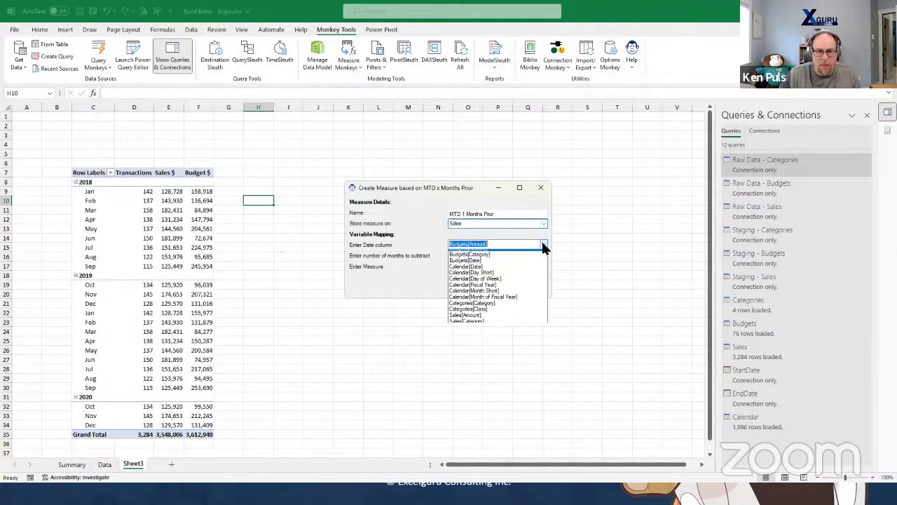
click(500, 277)
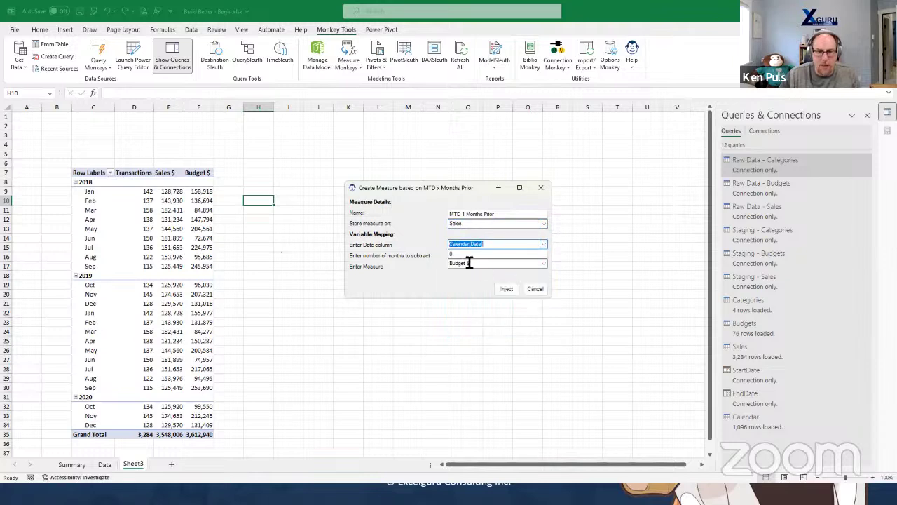
click(469, 255)
text(1)
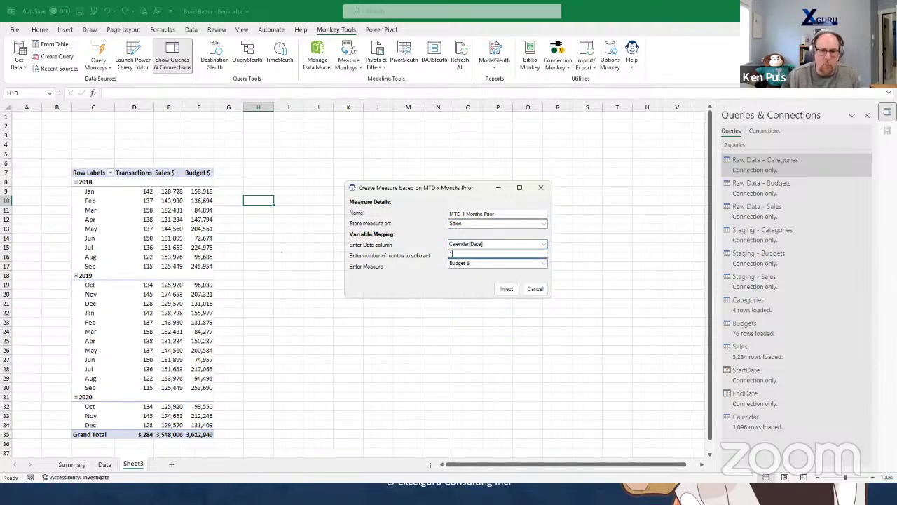
click(542, 263)
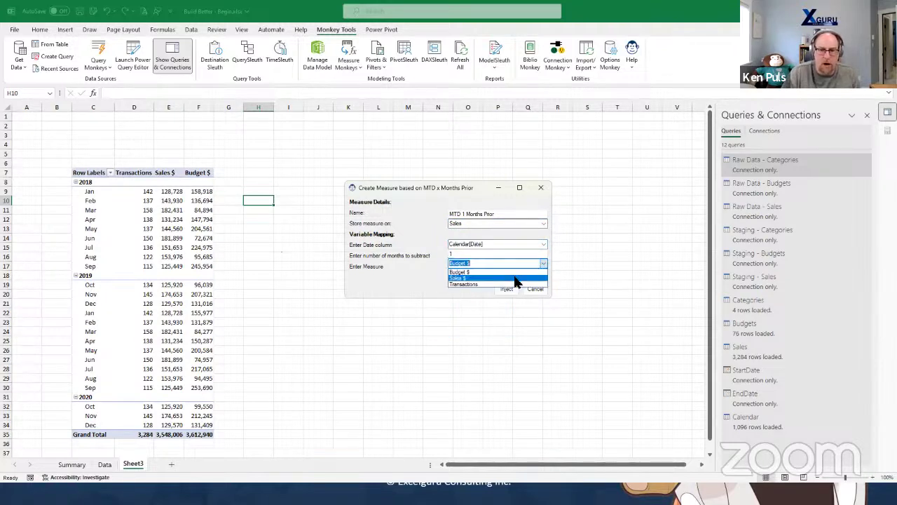
click(515, 278)
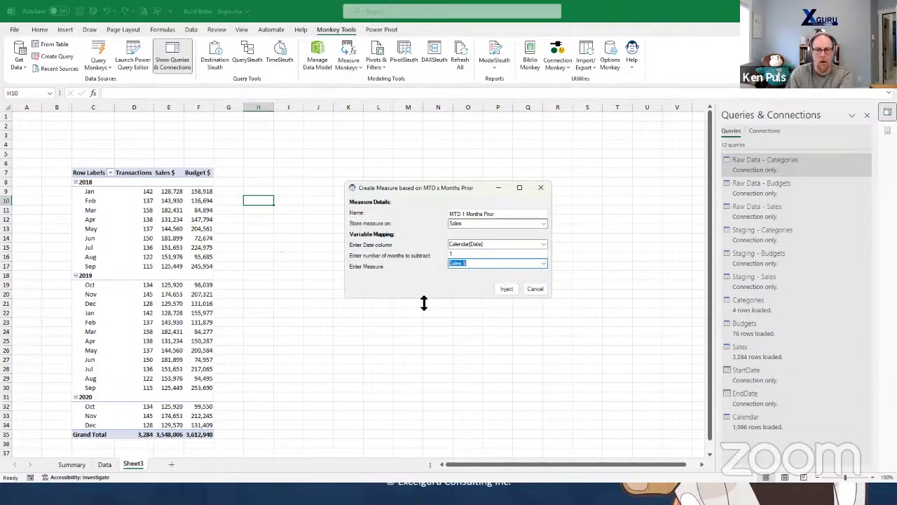
click(507, 288)
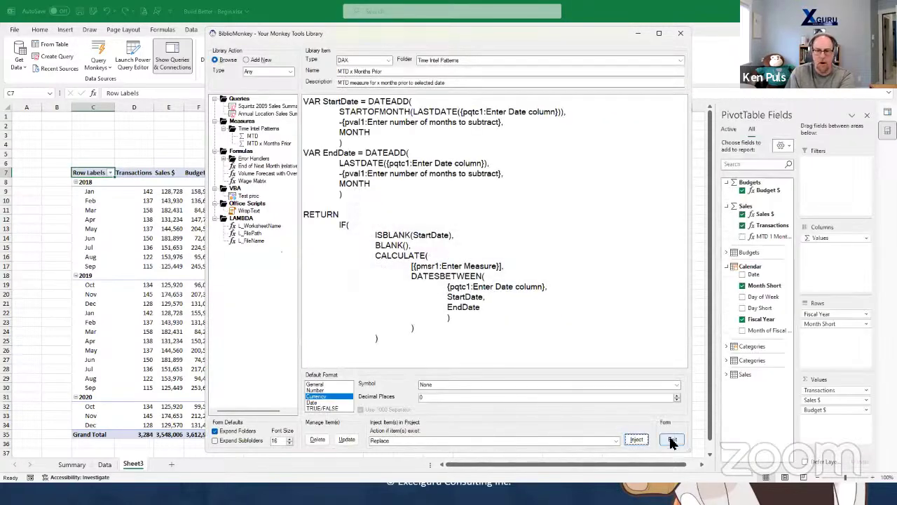
Exit the library and add the MTD 1 Months Prior measure to the PivotTable values
click(670, 440)
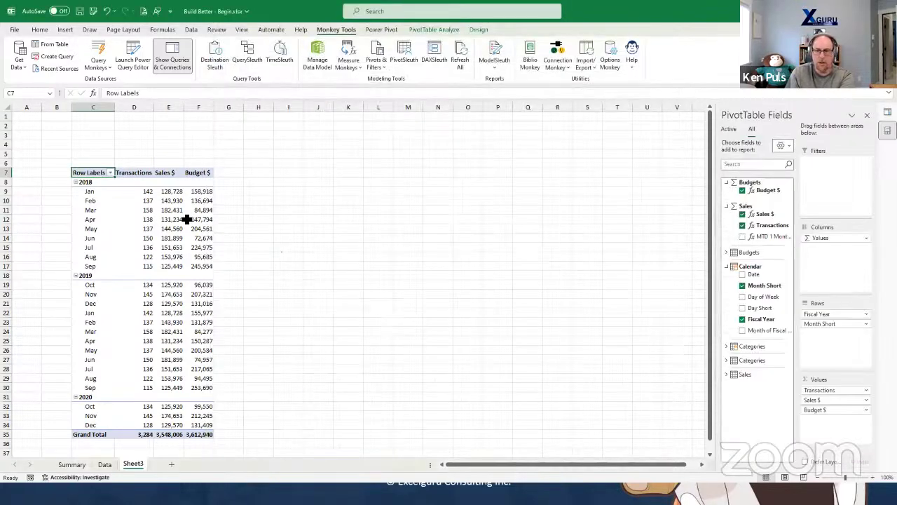
click(187, 219)
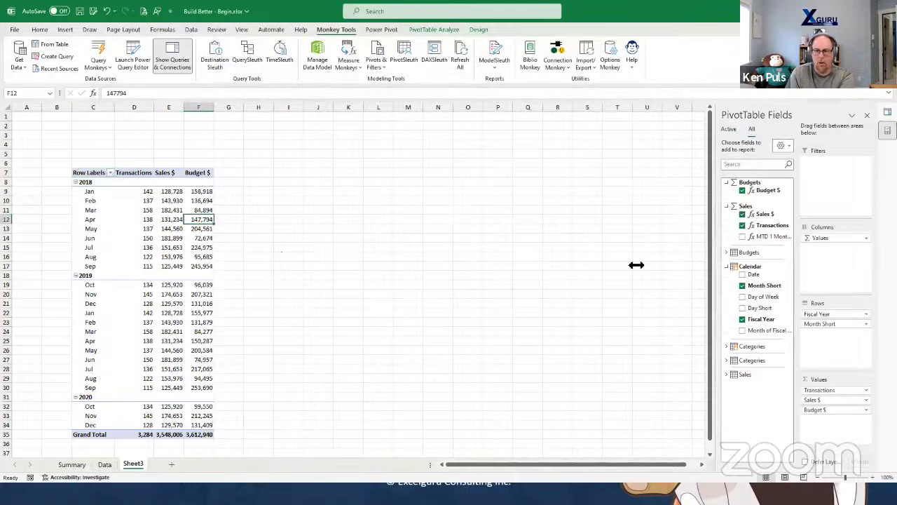
click(743, 236)
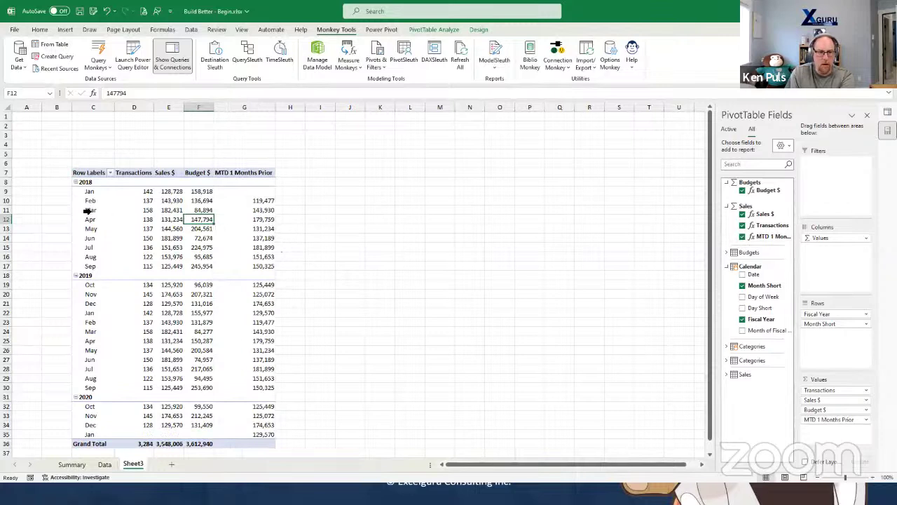
Compare the MTD 1 Months Prior values for February and March 2018 with the Sales $ values of the preceding months
click(269, 212)
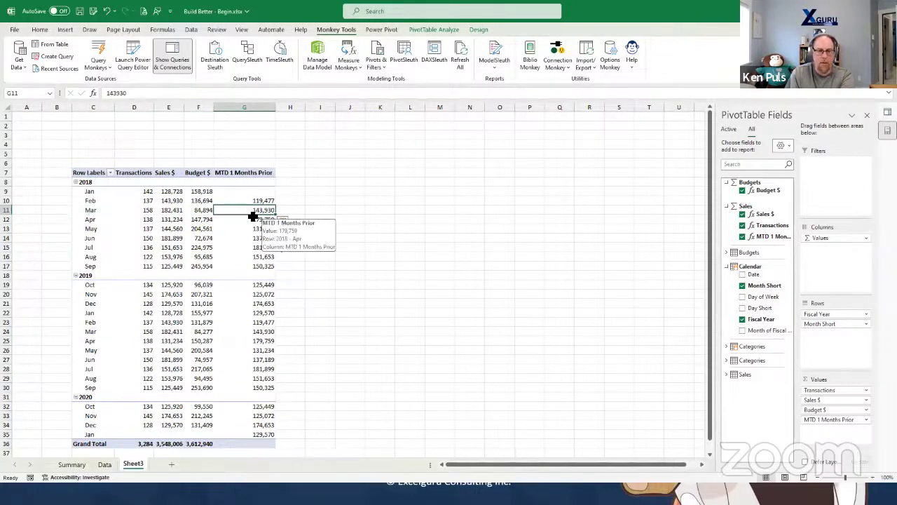
click(173, 201)
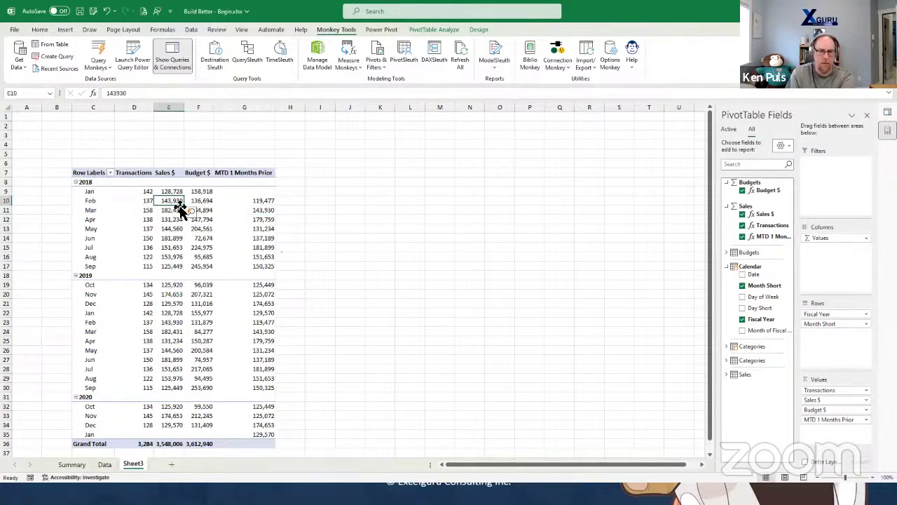
click(269, 202)
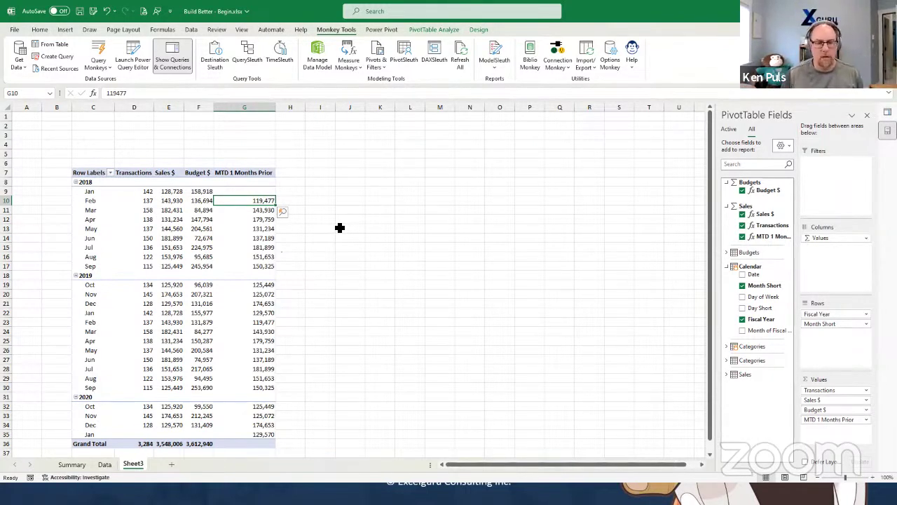
Review the IFERROR Zero formula and the MTD x Months Prior measure in the BiblioMonkey library, and exit it
click(531, 61)
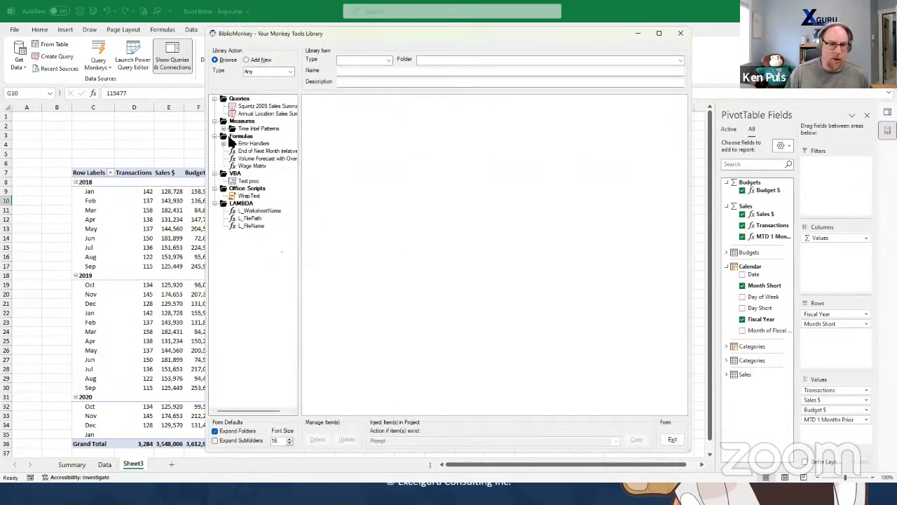
click(223, 143)
click(263, 158)
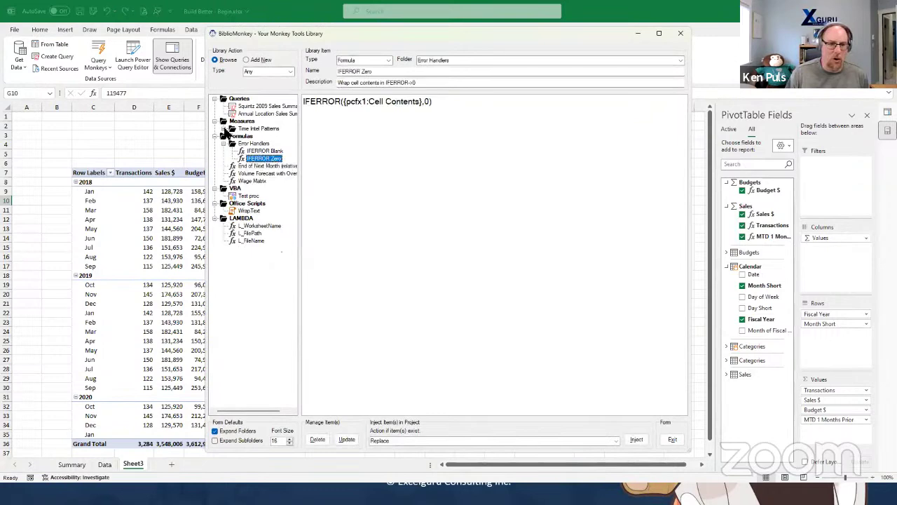
click(224, 130)
click(262, 143)
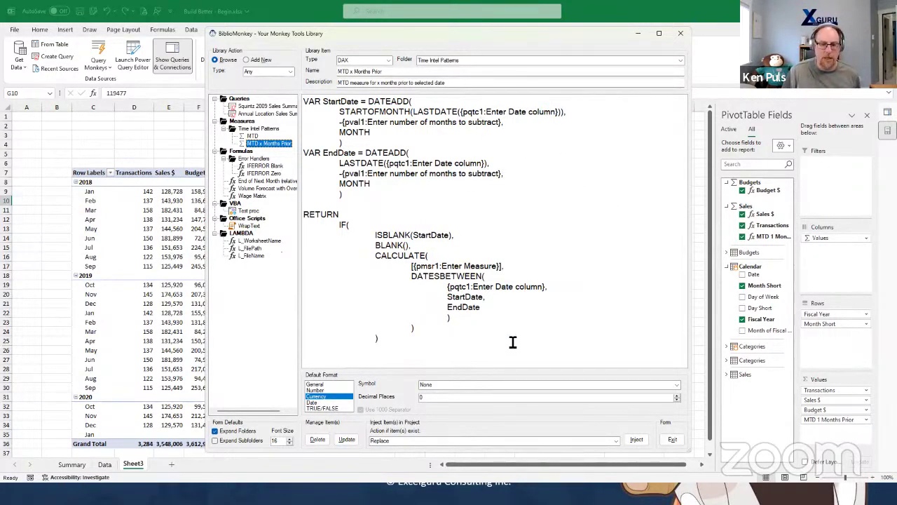
click(670, 439)
click(405, 302)
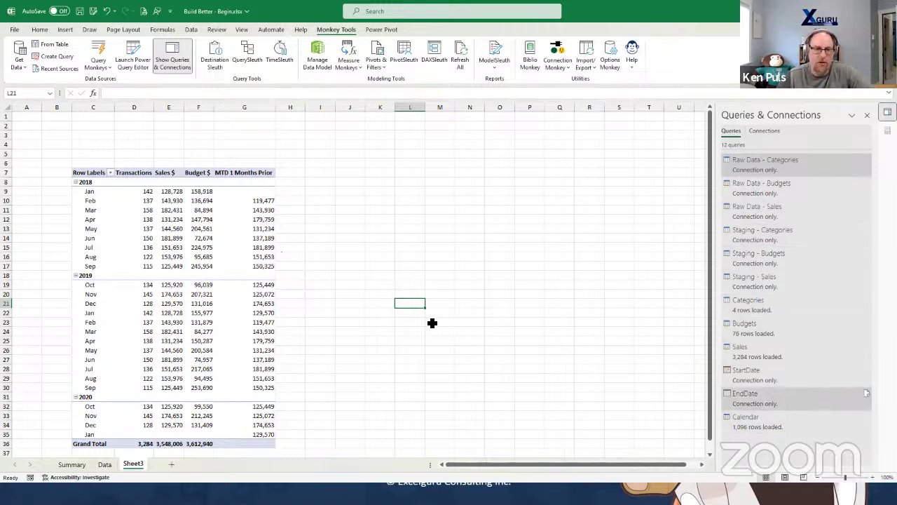
Examine the Budgets query's M code, its Staging - Budgets source and its precedents in QuerySleuth
click(246, 56)
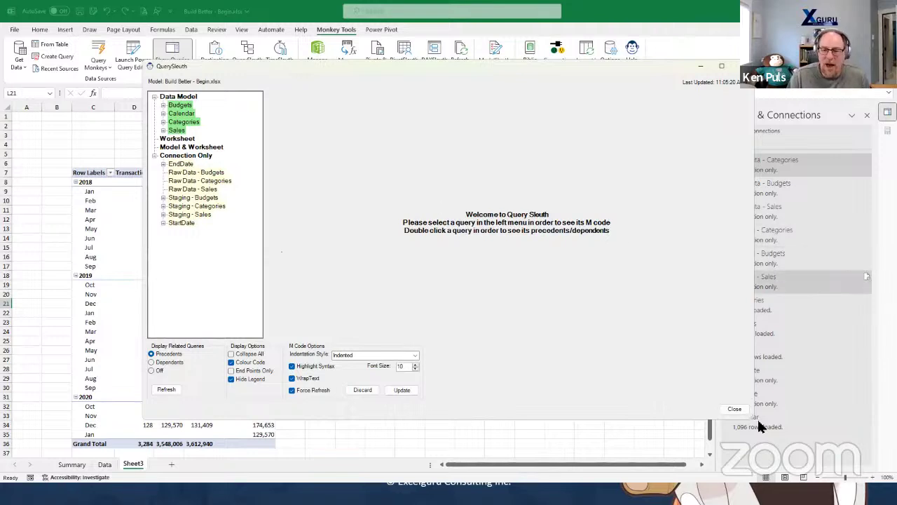
drag(754, 417, 551, 407)
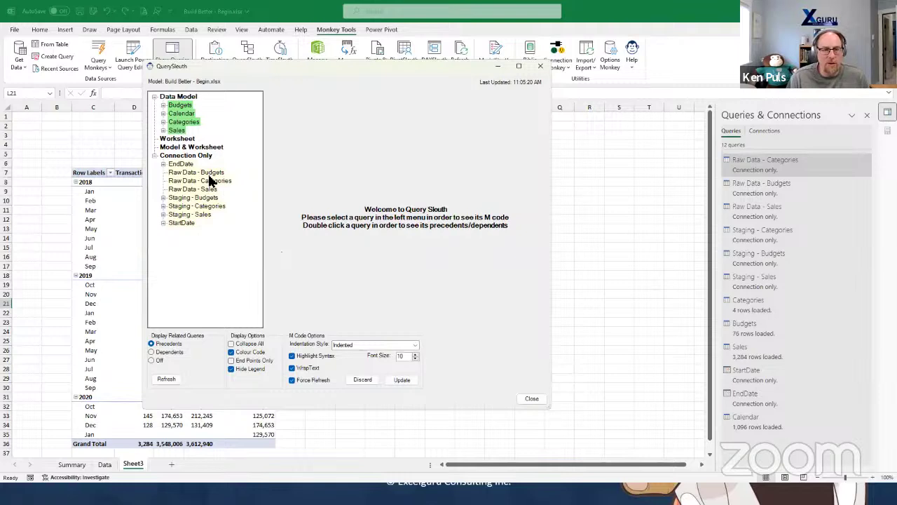
click(180, 108)
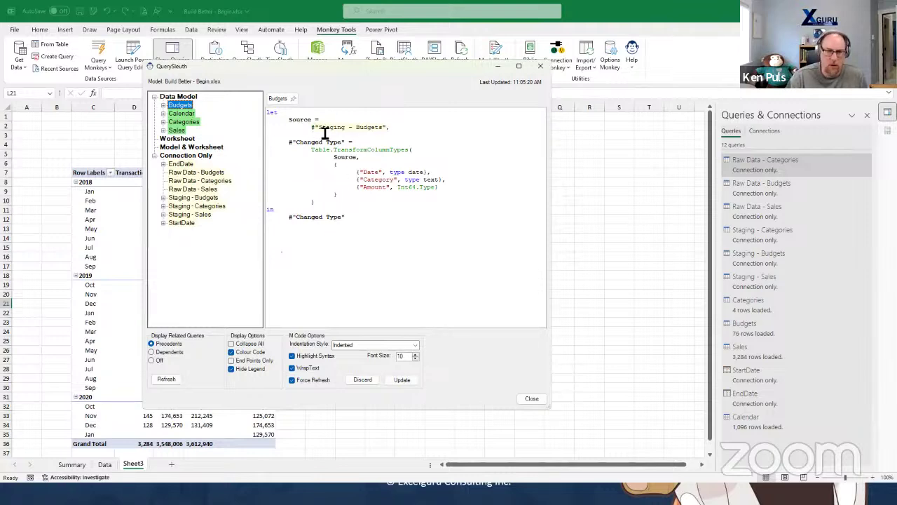
drag(312, 129, 385, 126)
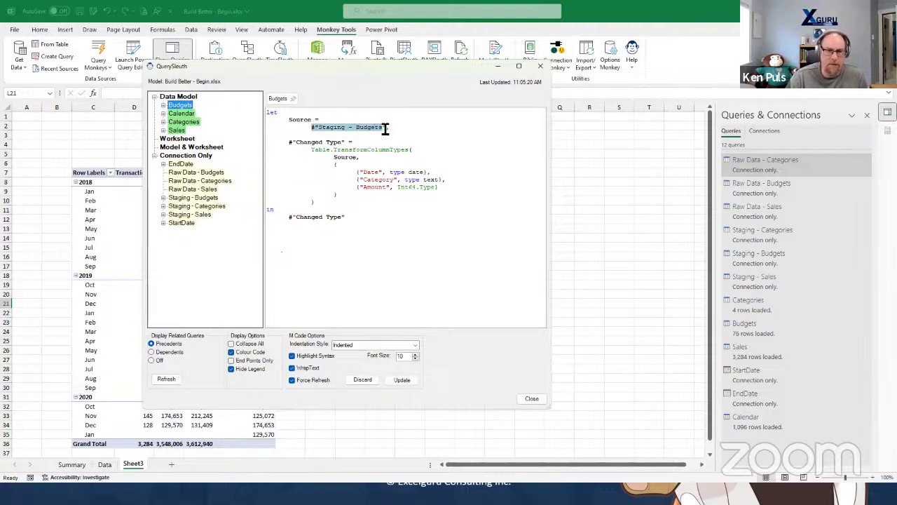
click(376, 199)
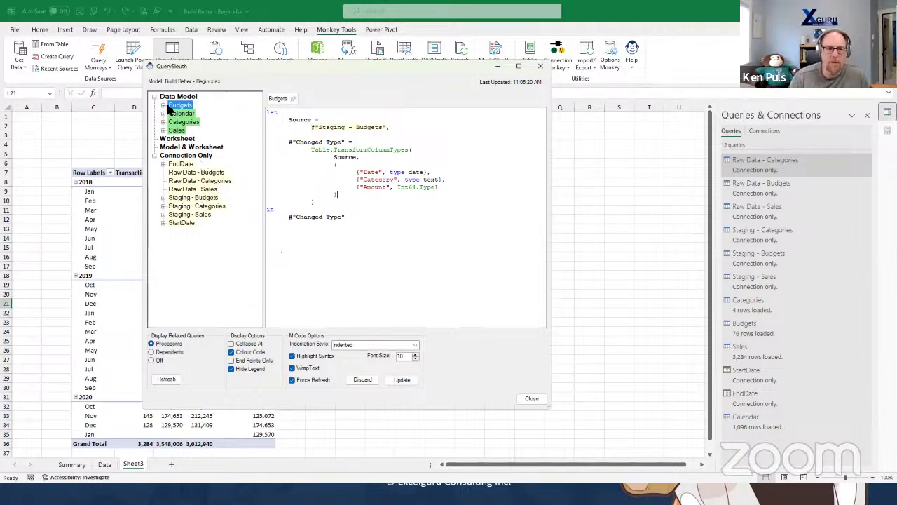
double_click(171, 106)
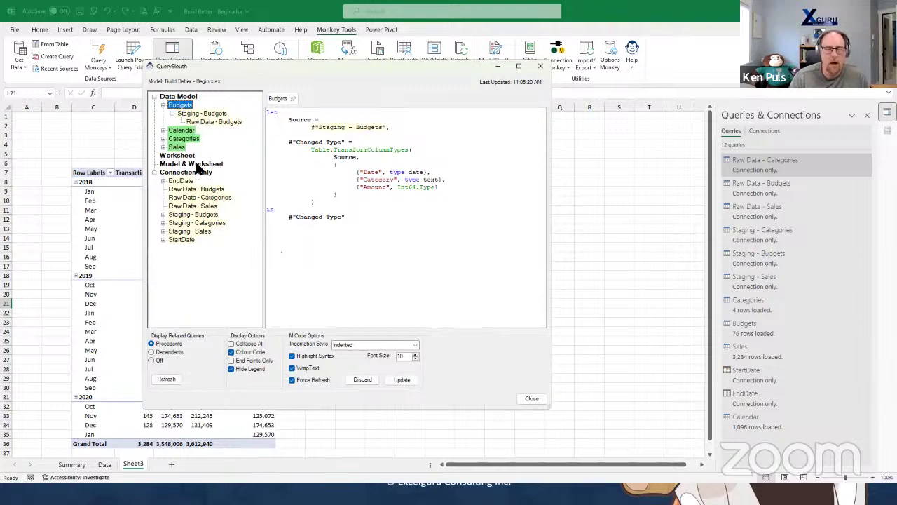
Trace the Calendar query's precedents through EndDate and Staging - Budgets to Raw Data - Budgets, viewing each query's M code
click(182, 131)
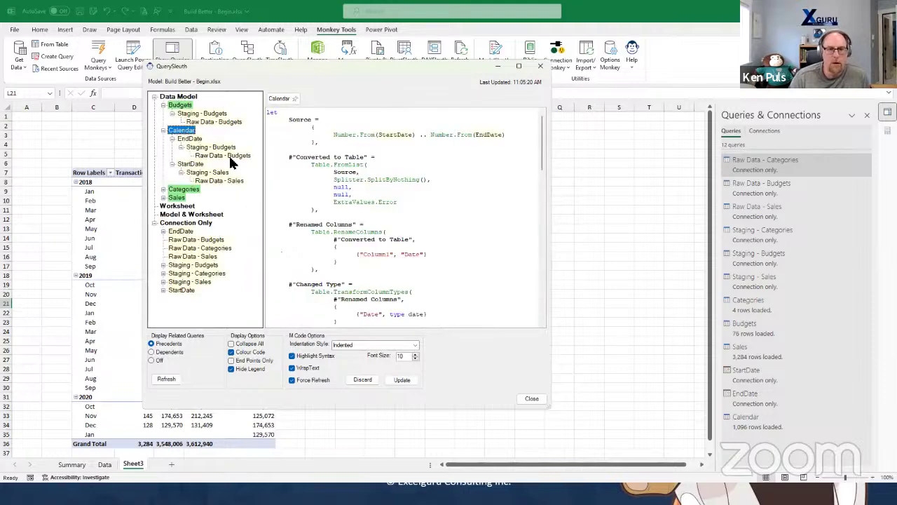
click(188, 140)
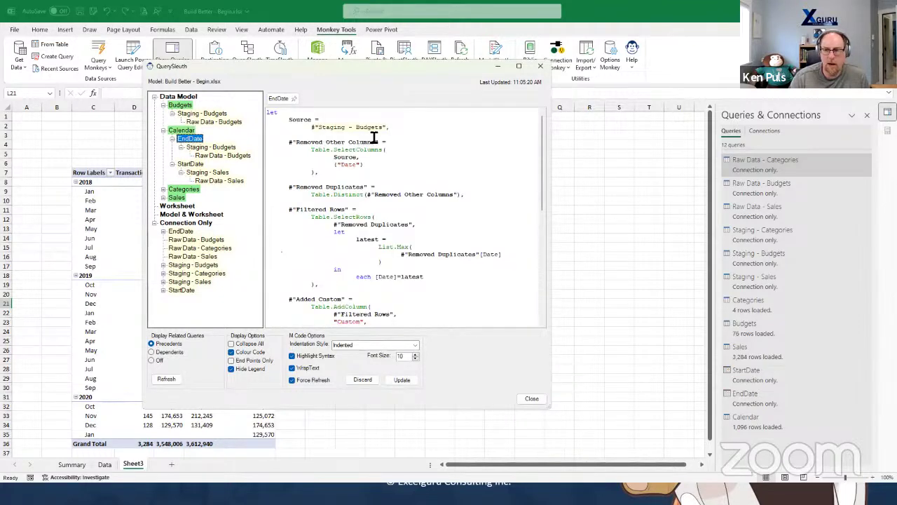
click(202, 148)
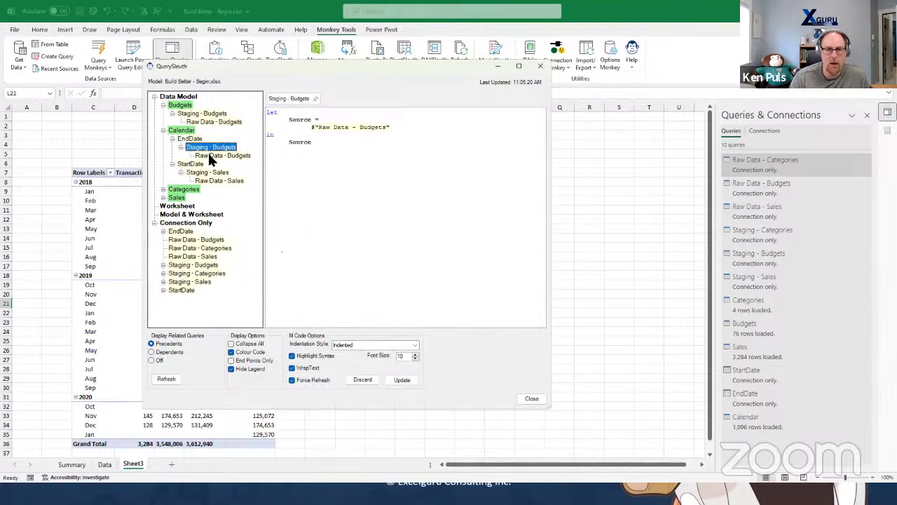
click(214, 155)
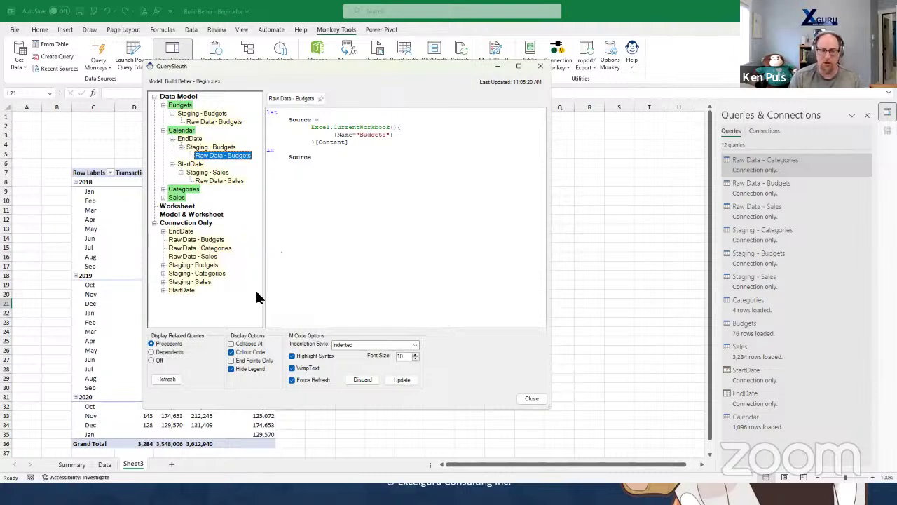
Display dependents for the related queries and expand those of the Raw Data - Sales query
click(151, 351)
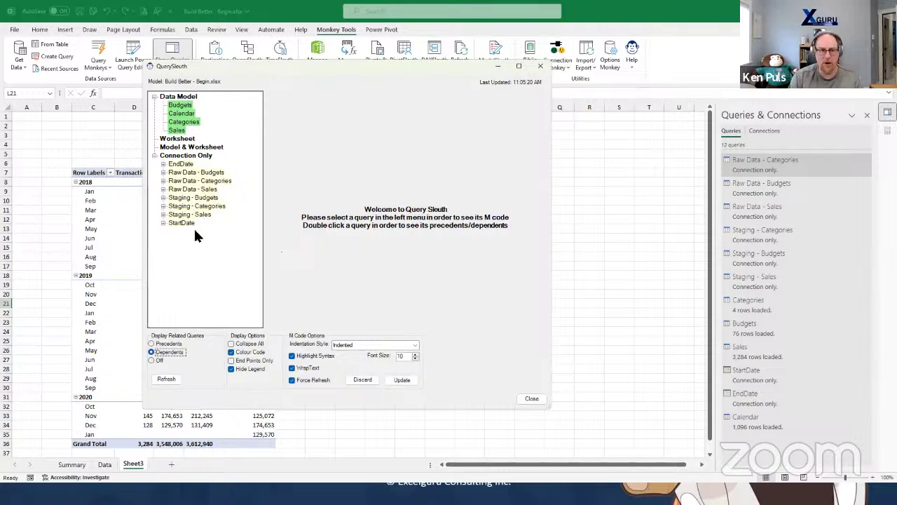
double_click(183, 191)
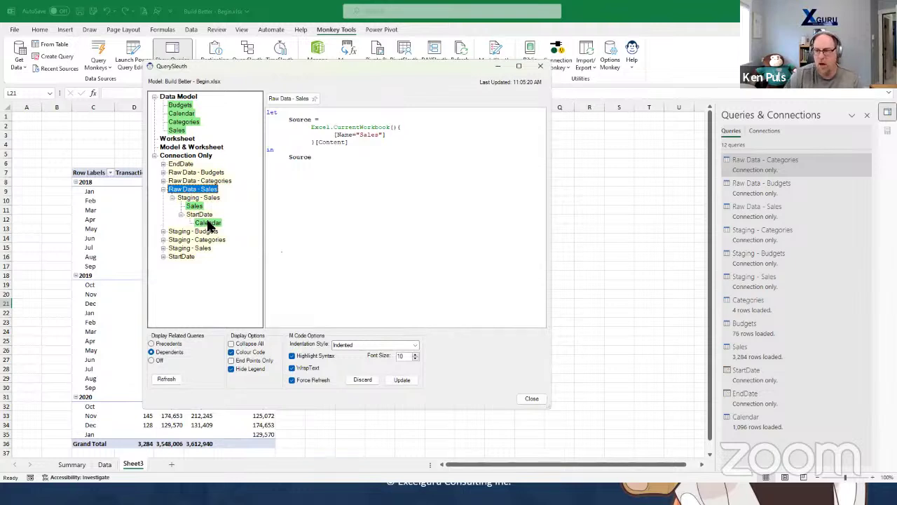
Return the related queries to precedents, examine the Calendar query's renamed Date column code, and close QuerySleuth
click(152, 344)
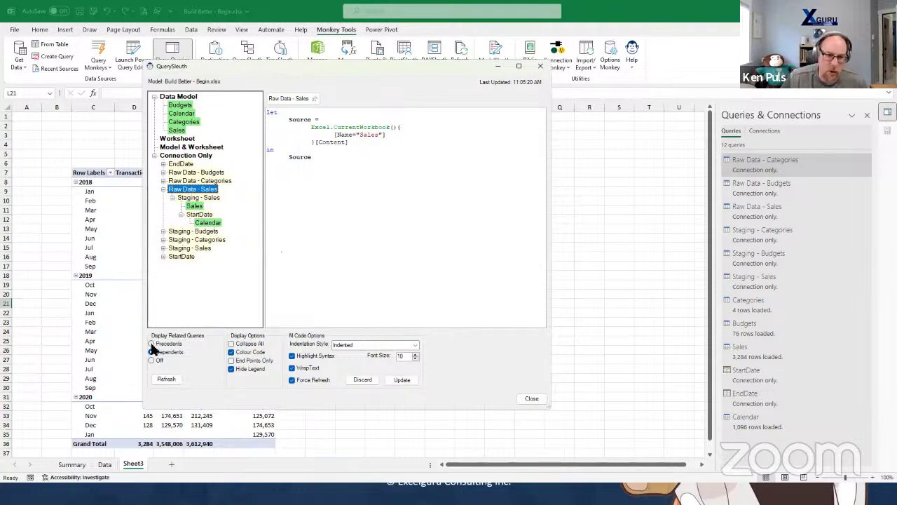
click(182, 113)
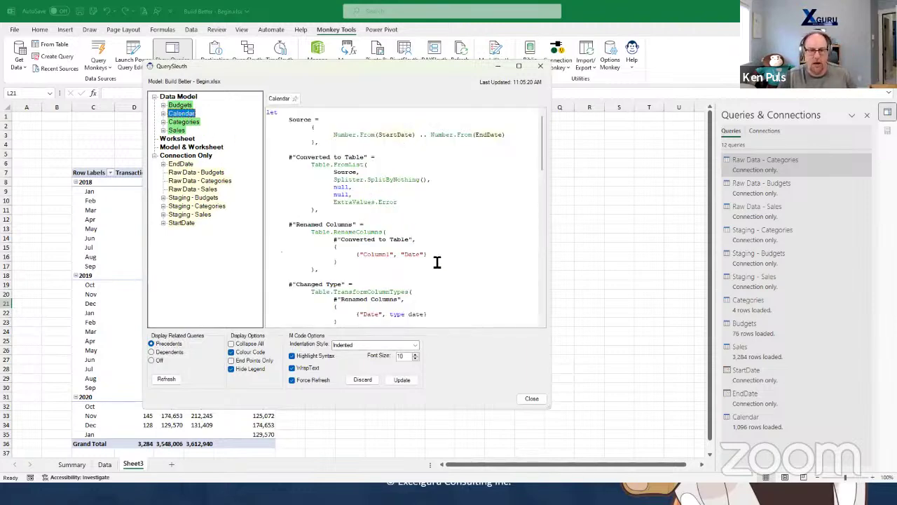
scroll(436, 262, down, 1)
scroll(436, 262, down, 1)
drag(404, 166, 421, 168)
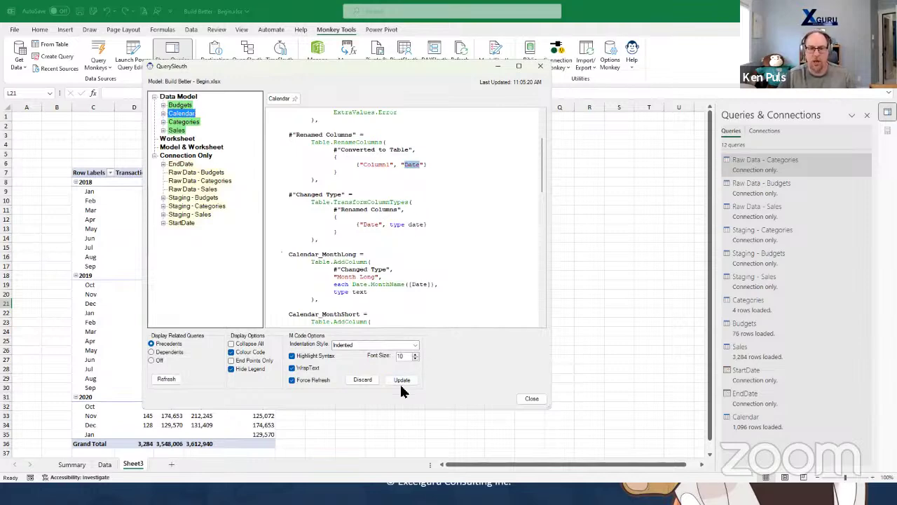
click(533, 400)
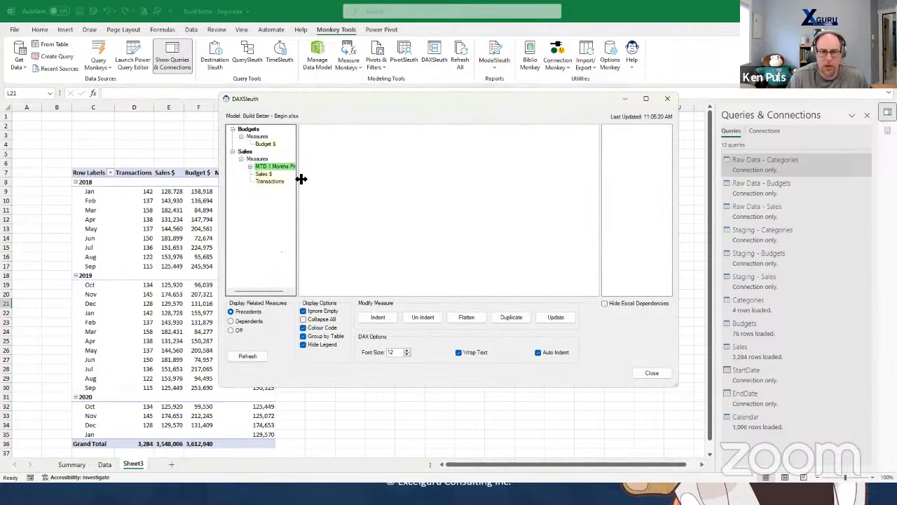
Examine the DAX of MTD 1 Months Prior and its Sales $ precedent in DAXSleuth, and close it
drag(298, 176, 314, 180)
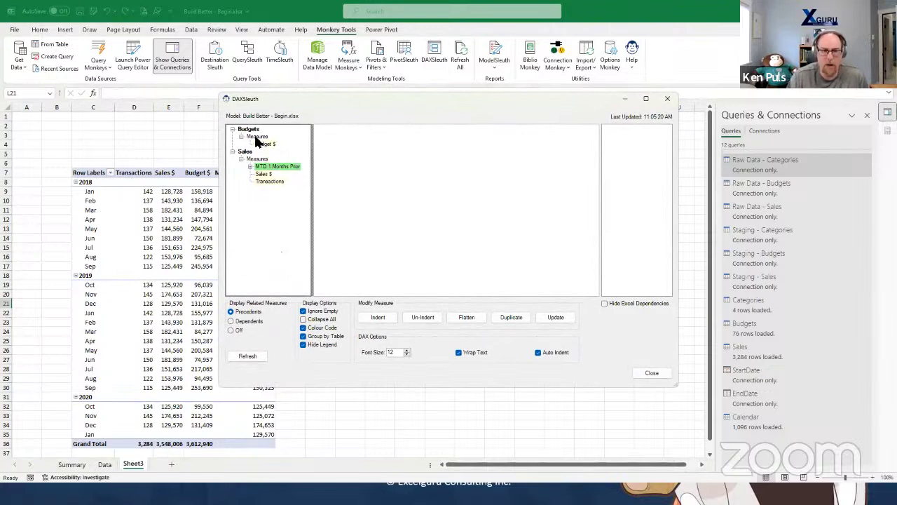
click(265, 171)
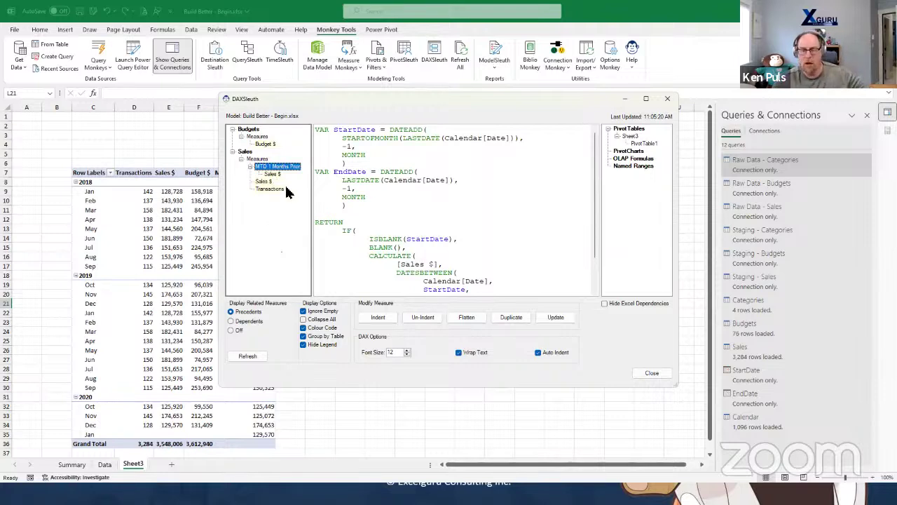
scroll(413, 240, down, 1)
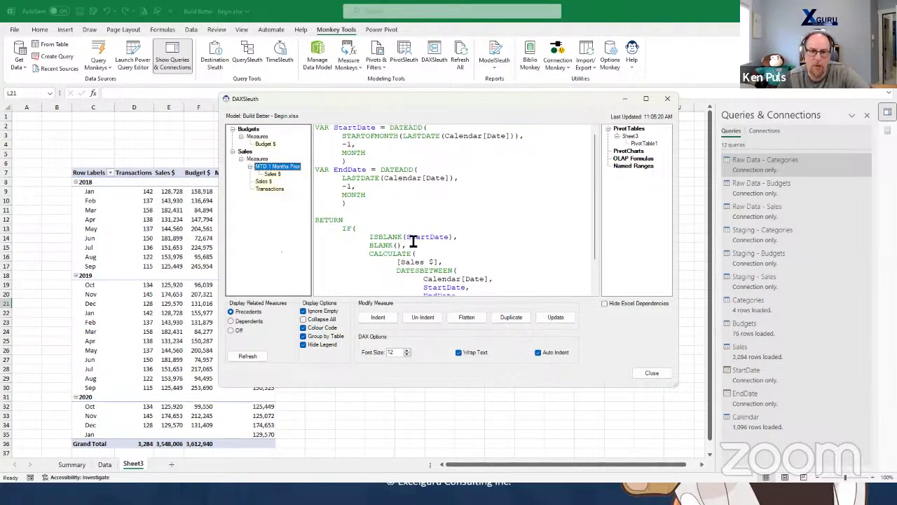
scroll(413, 240, down, 2)
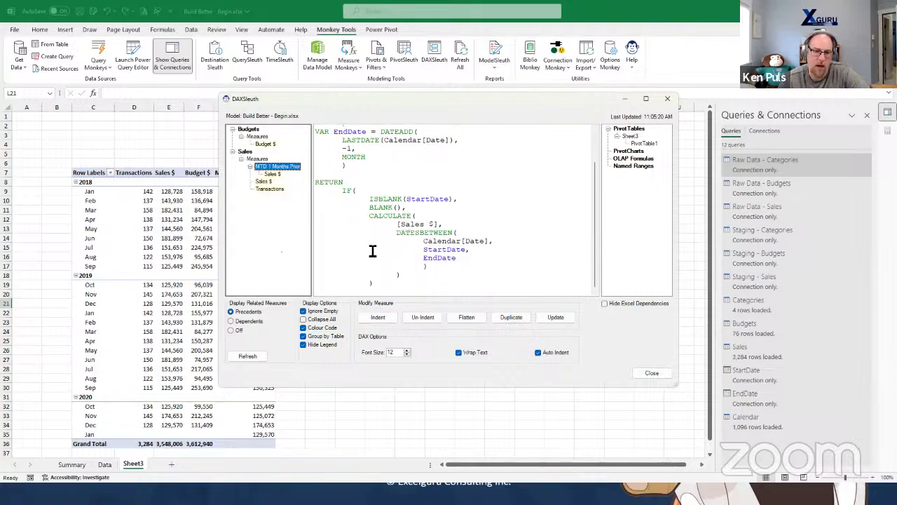
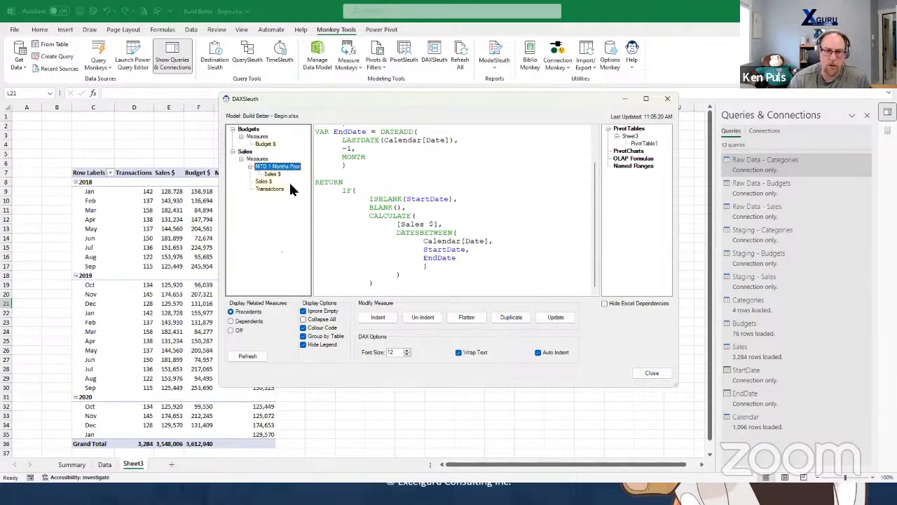
click(272, 174)
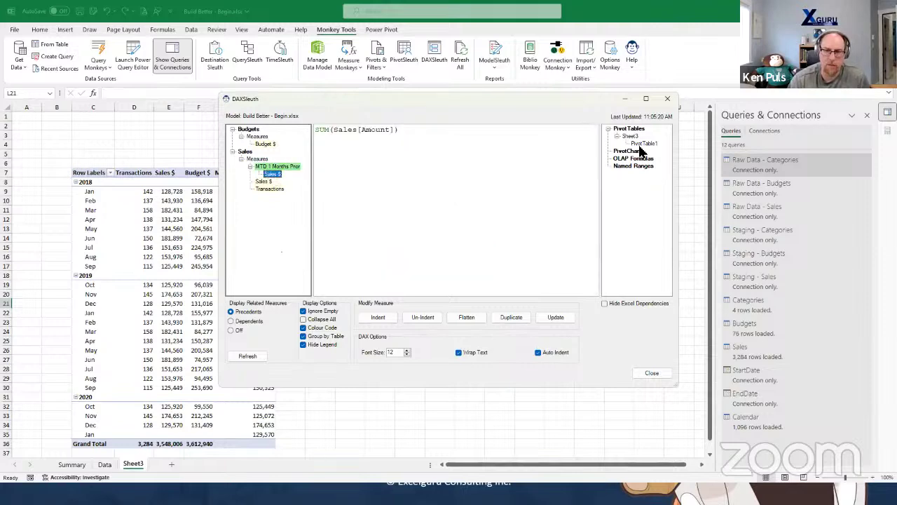
click(651, 373)
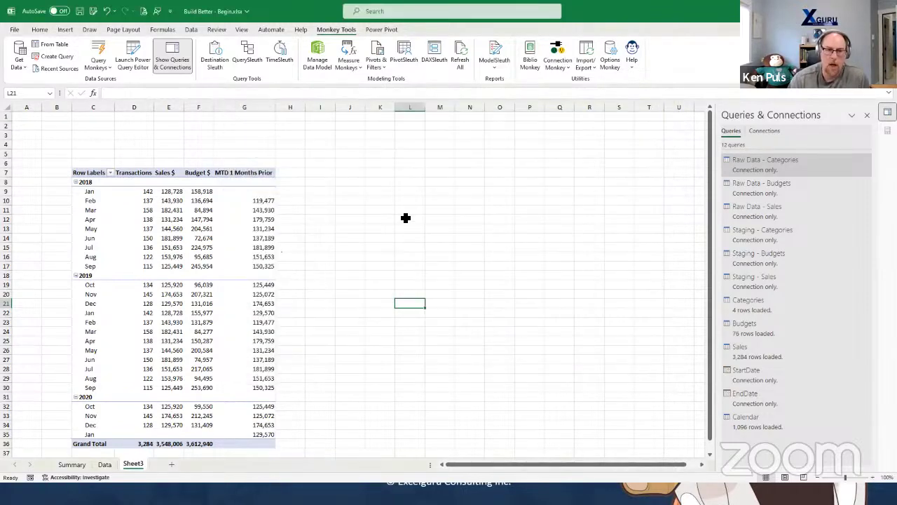
Insert a second PivotTable from the Data Model at cell L10 of Sheet3
click(403, 202)
click(383, 70)
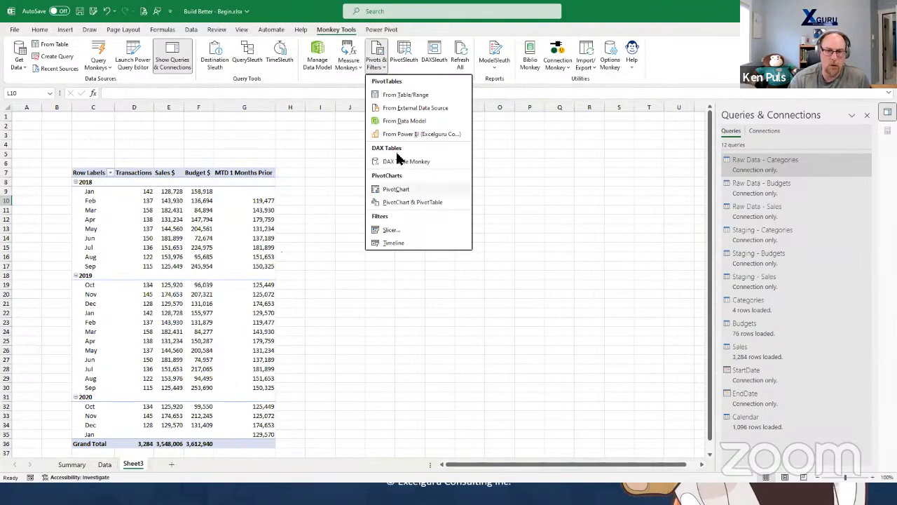
click(401, 119)
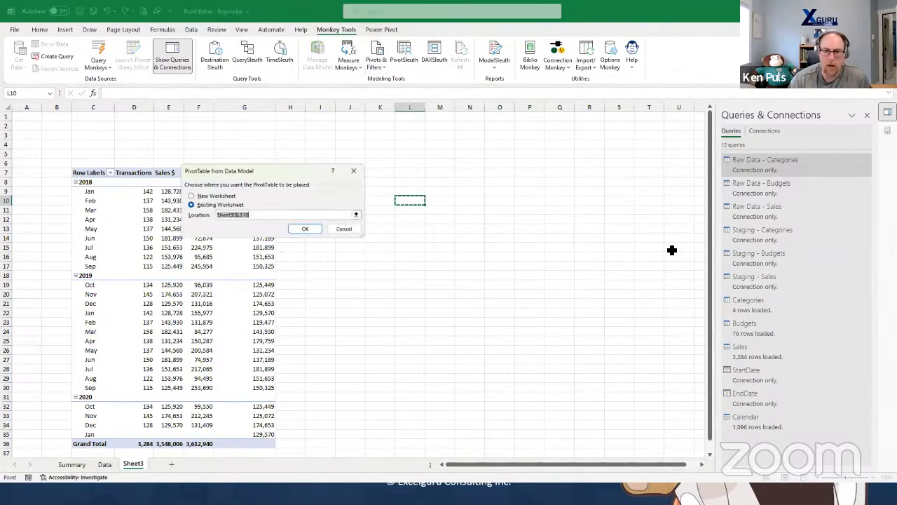
click(306, 229)
Add the Sales $ measure to the new PivotTable's values and Category from the Categories table to its rows
click(746, 196)
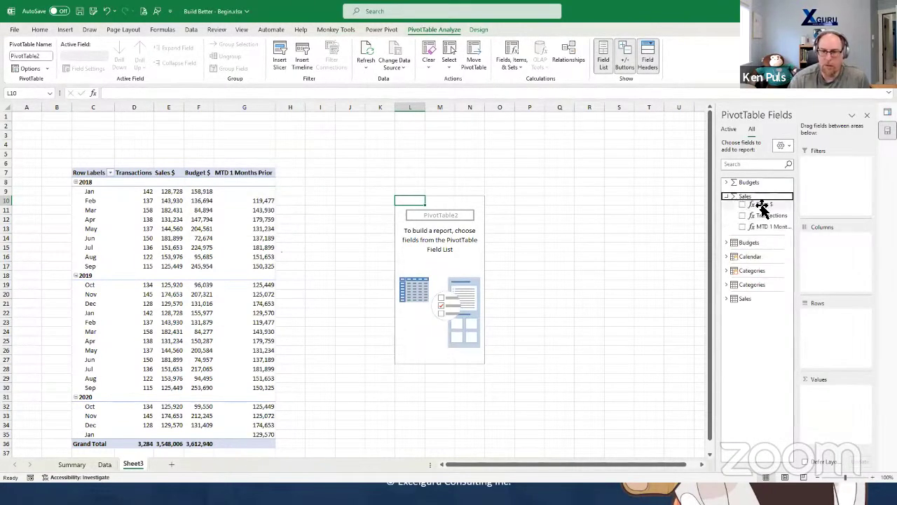
click(763, 204)
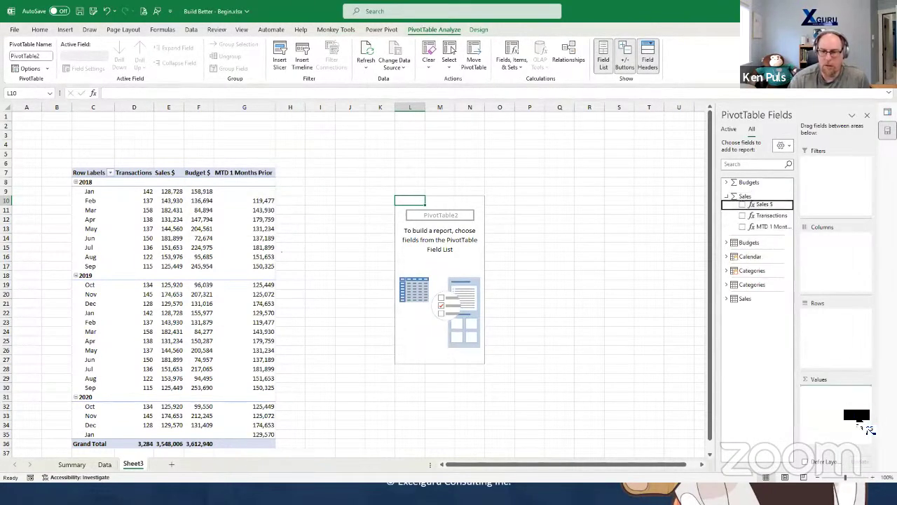
click(732, 271)
drag(818, 338, 819, 339)
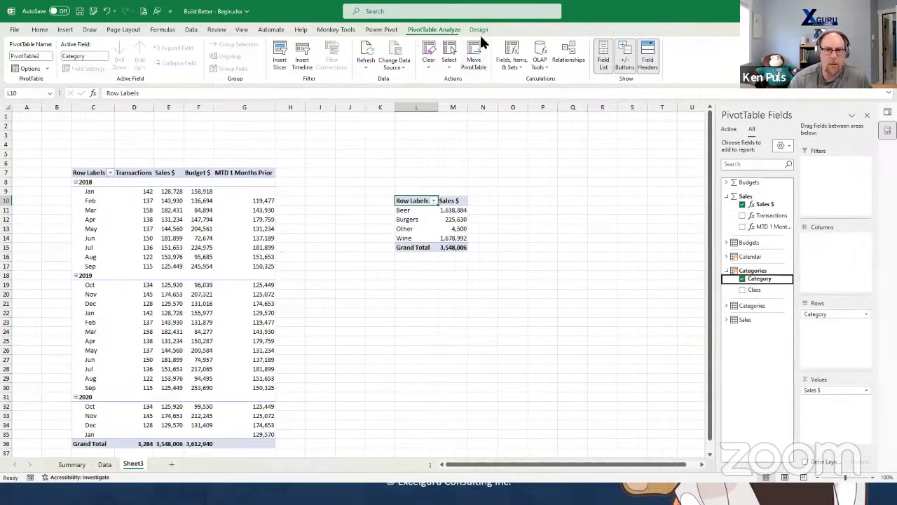
Trace the PivotTables that use MTD 1 Months Prior and Sales $ in DAXSleuth, jump to PivotTable2, and close DAXSleuth
click(339, 28)
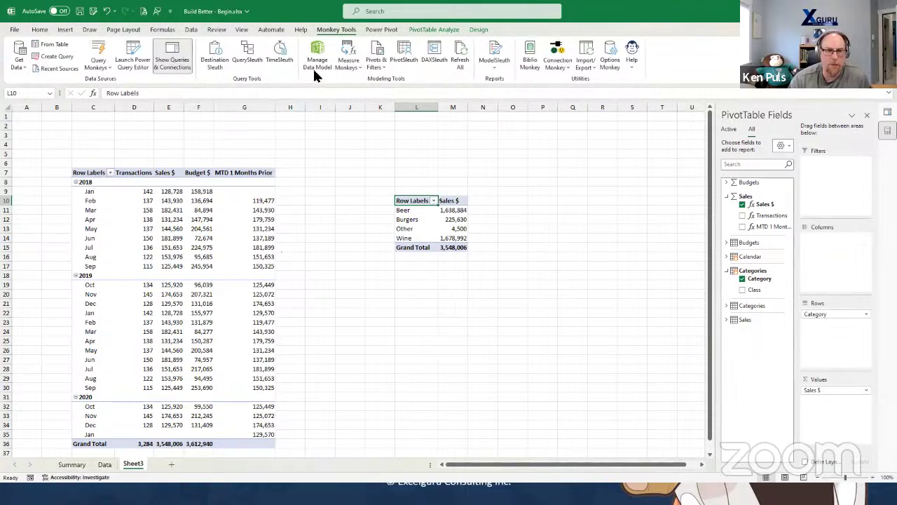
click(432, 58)
click(266, 168)
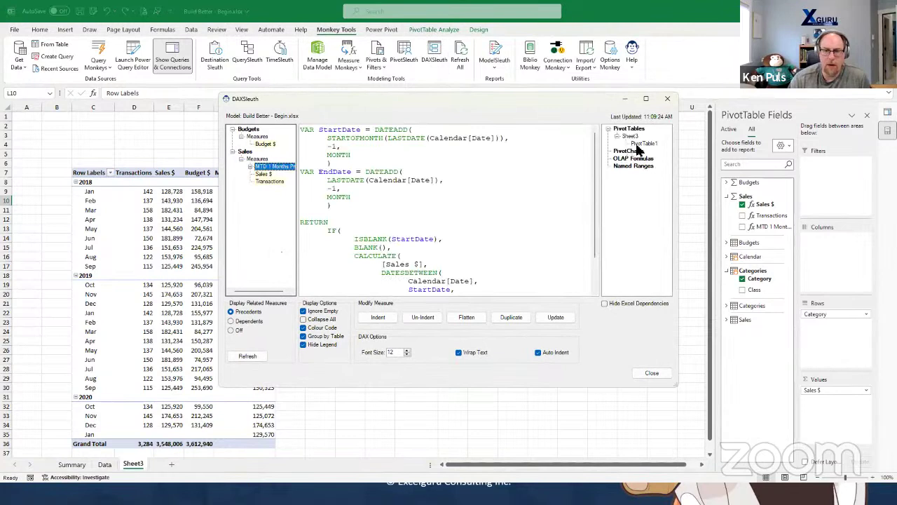
click(266, 174)
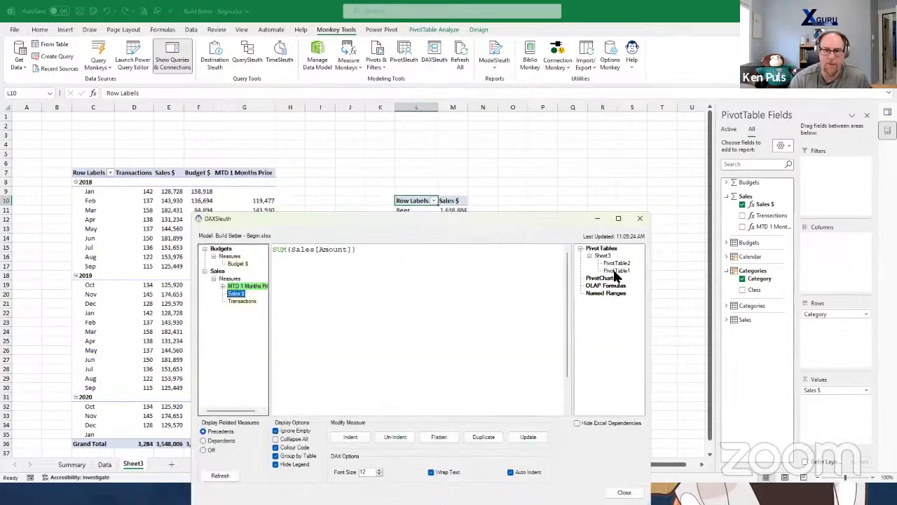
click(616, 263)
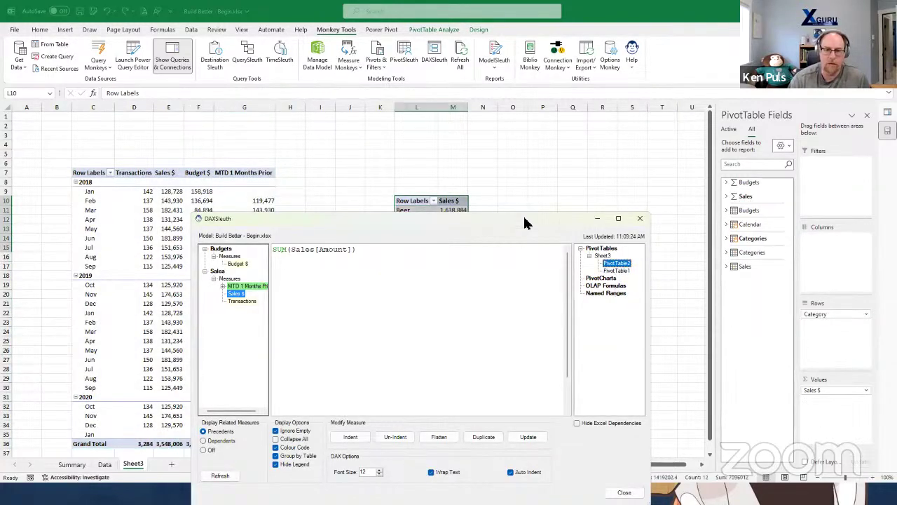
drag(527, 218, 594, 85)
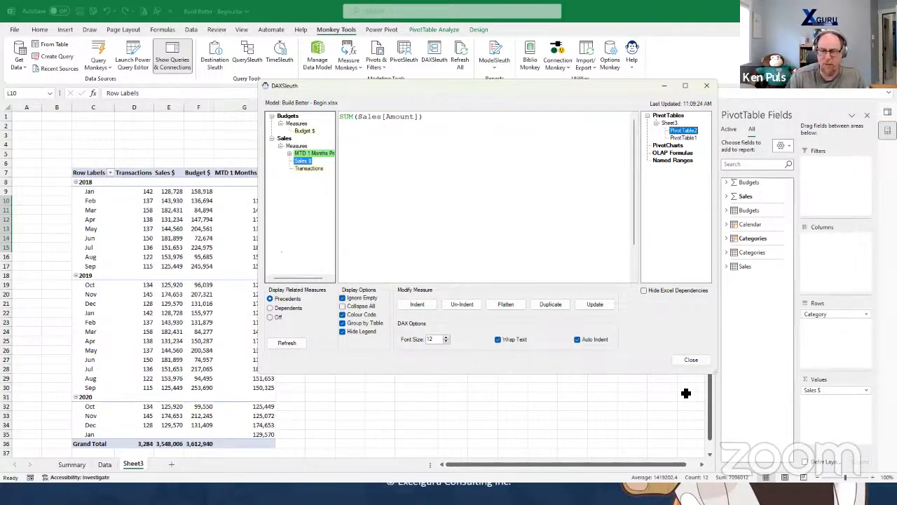
click(691, 360)
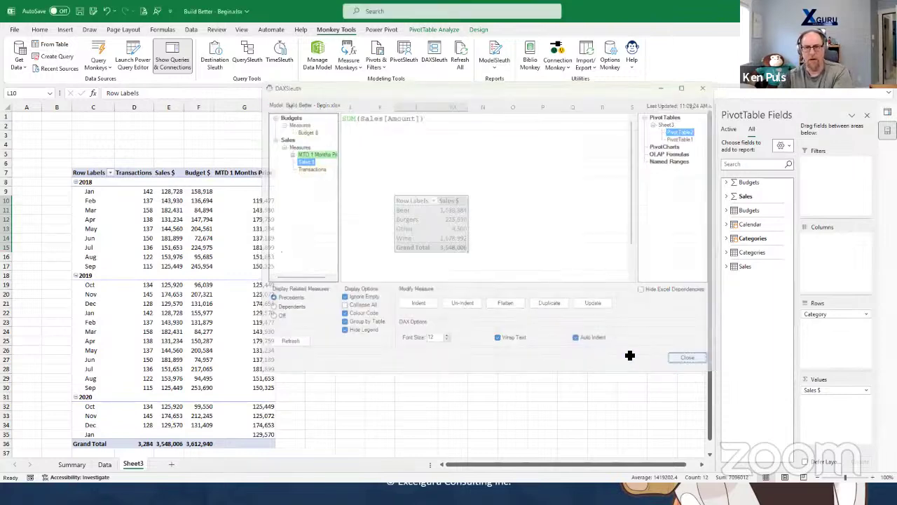
Generate the ModelSleuth Model Summary report for the workbook's data model
click(421, 312)
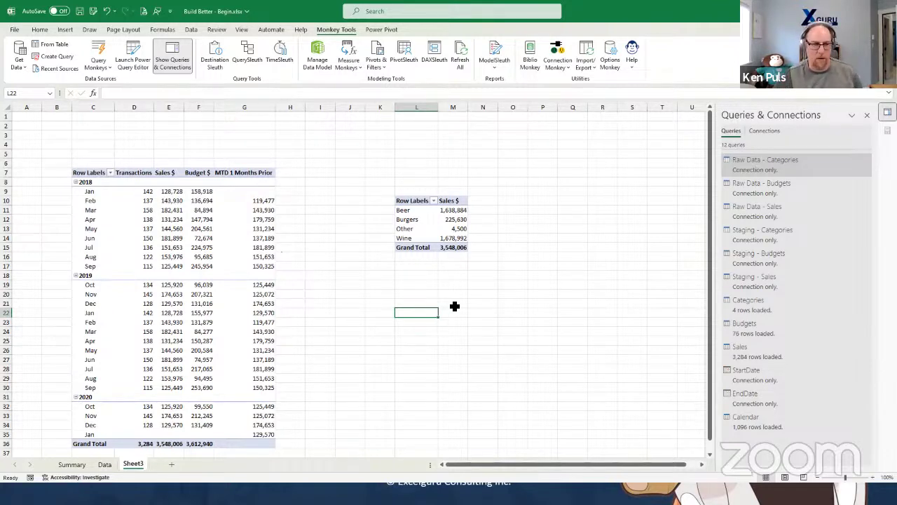
click(542, 248)
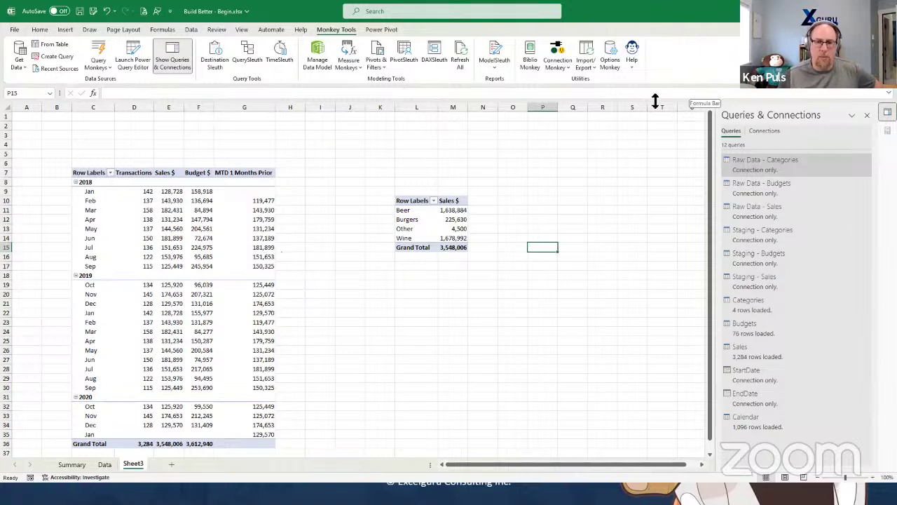
click(494, 70)
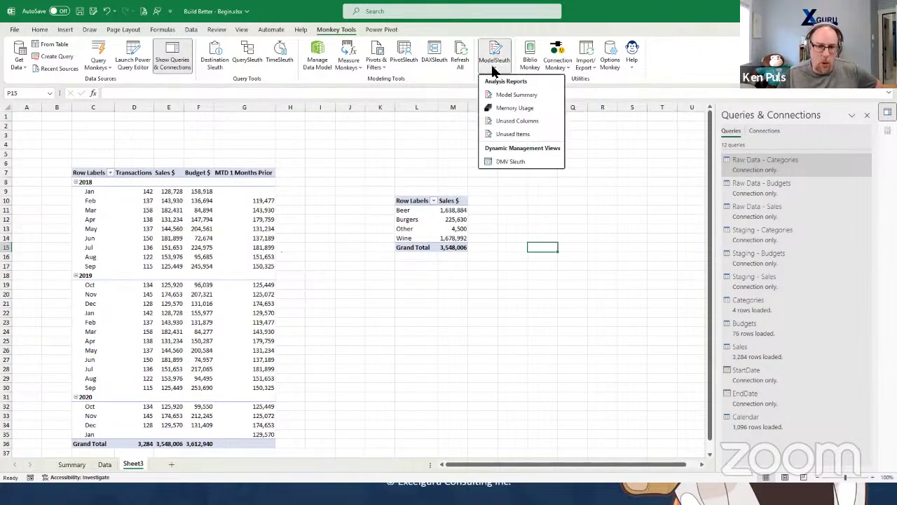
click(547, 97)
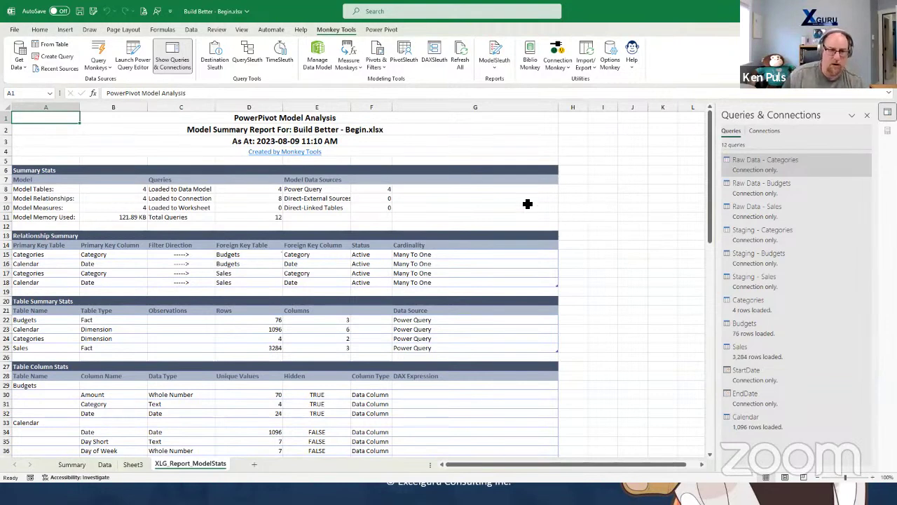
Examine the report's model memory, direct-external sources and linked tables, and the row counts of all four tables
click(111, 218)
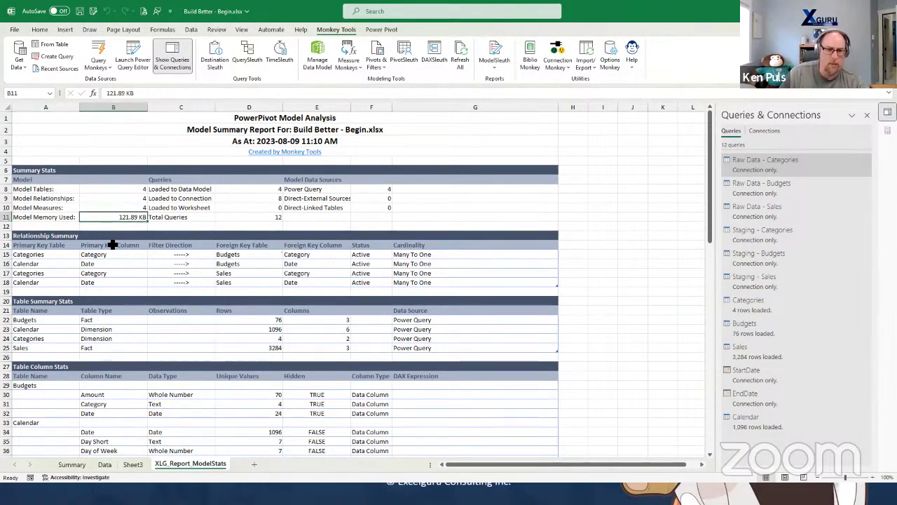
click(372, 198)
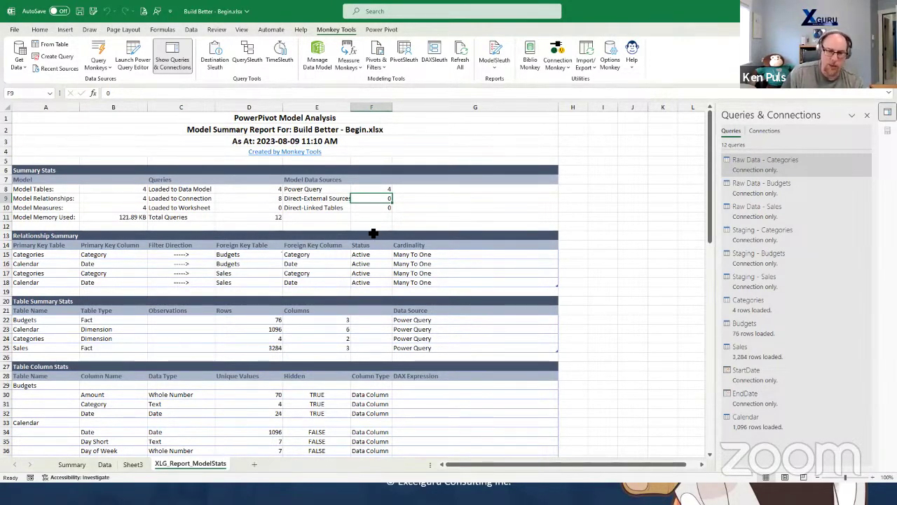
click(376, 209)
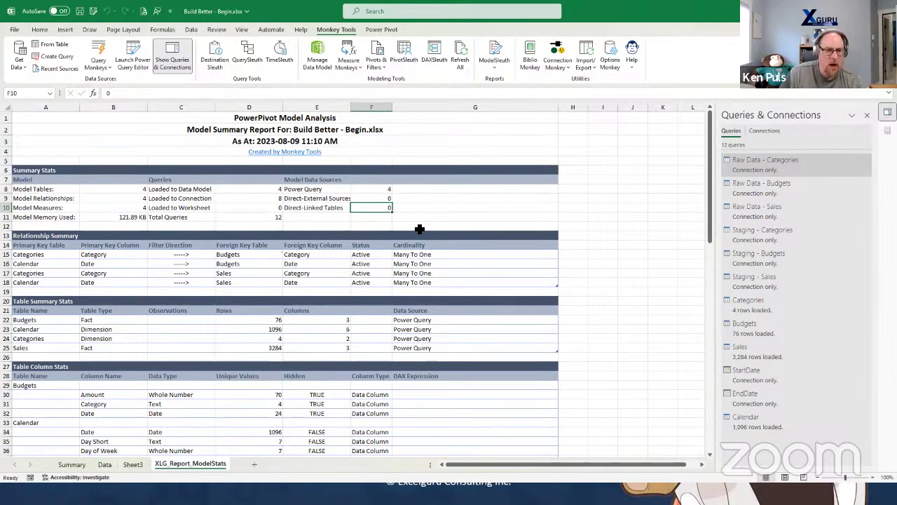
scroll(458, 243, down, 3)
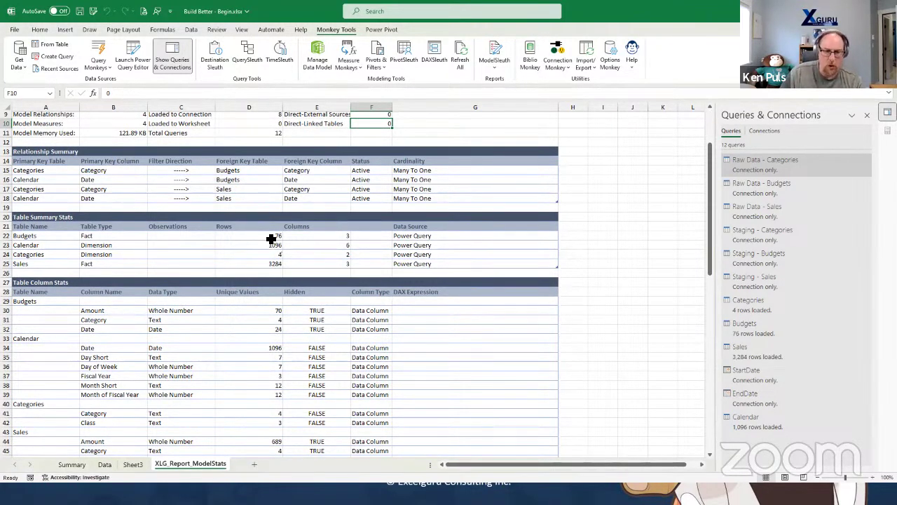
drag(272, 237, 278, 265)
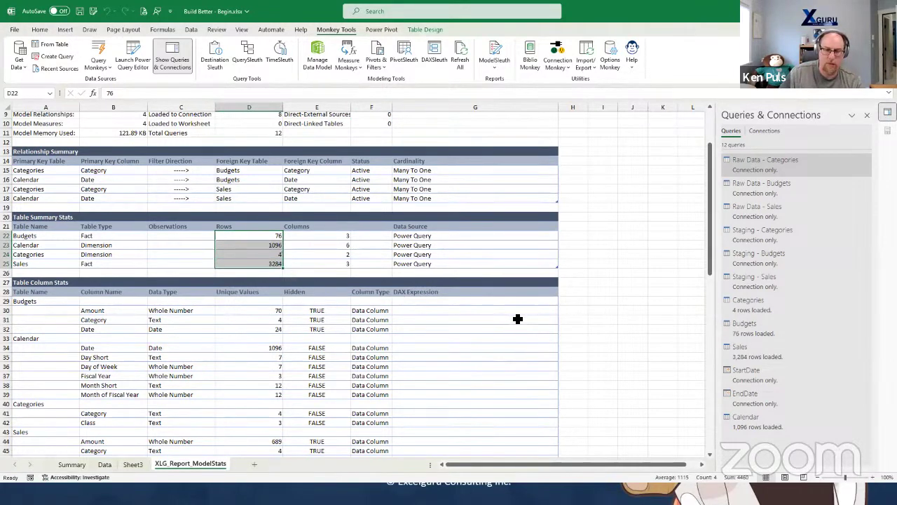
Examine the unique values in Table Column Stats and the DAX expressions listed in Measure Stats
scroll(517, 320, down, 5)
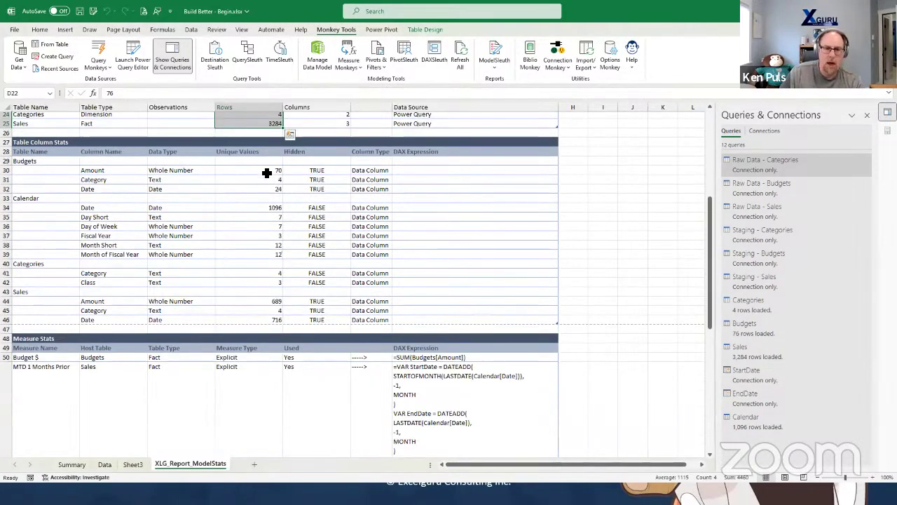
click(267, 173)
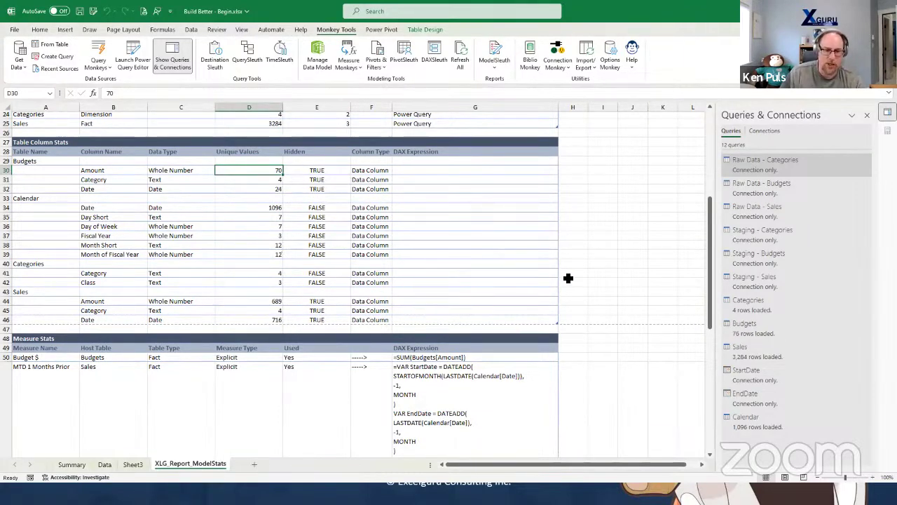
scroll(569, 278, down, 5)
scroll(442, 231, down, 2)
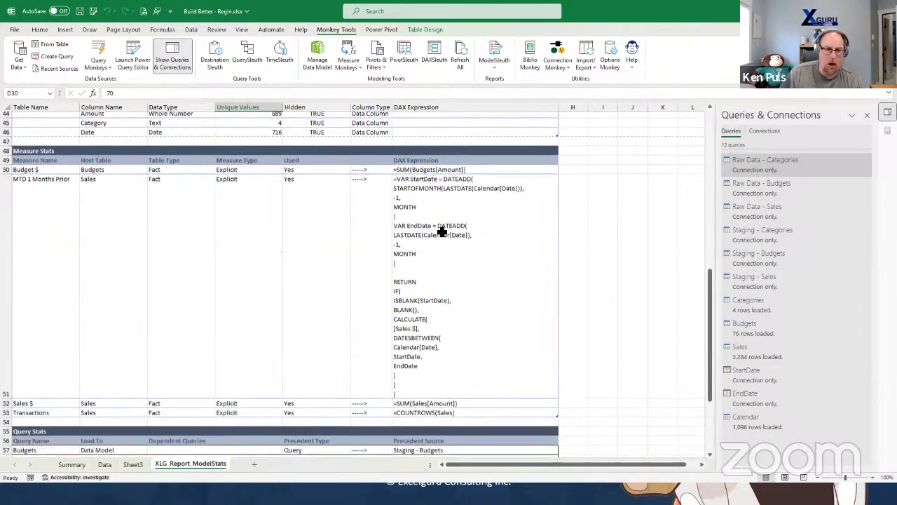
scroll(441, 231, down, 1)
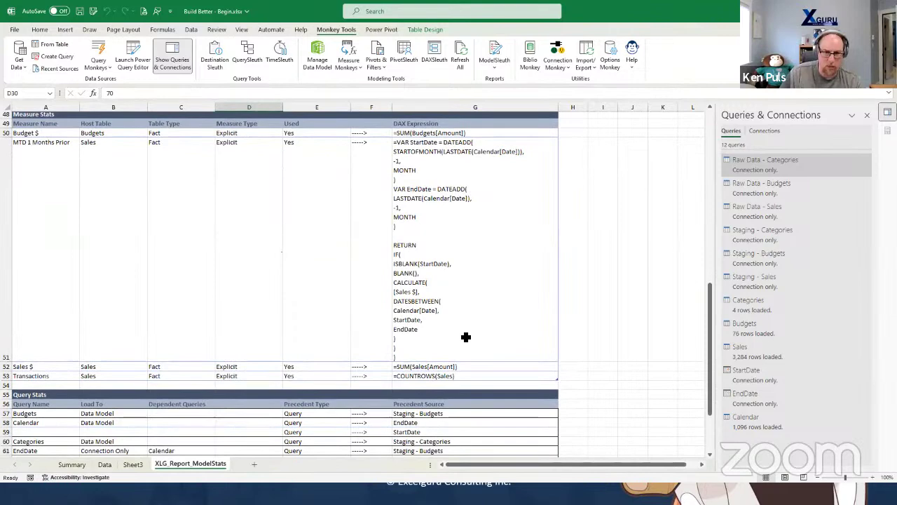
scroll(363, 281, up, 1)
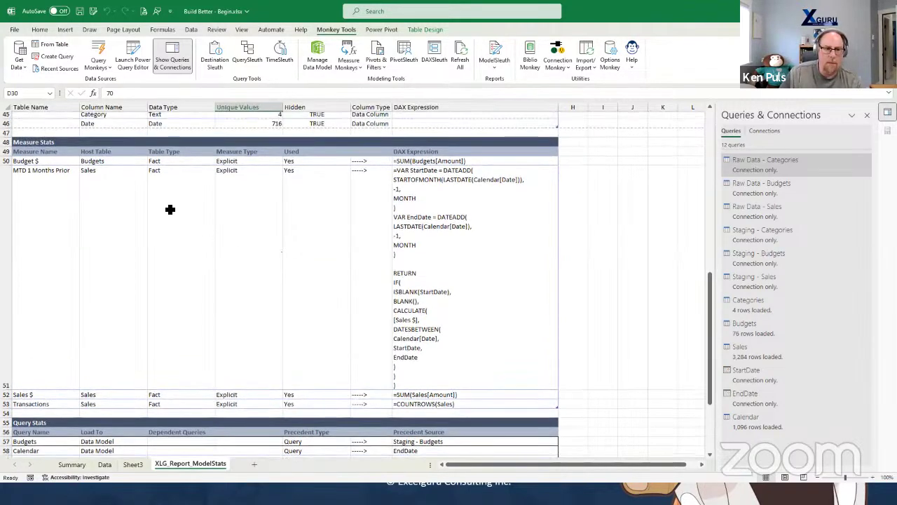
Apply an orange table style to the Measure Stats table and turn on its filter buttons
click(49, 144)
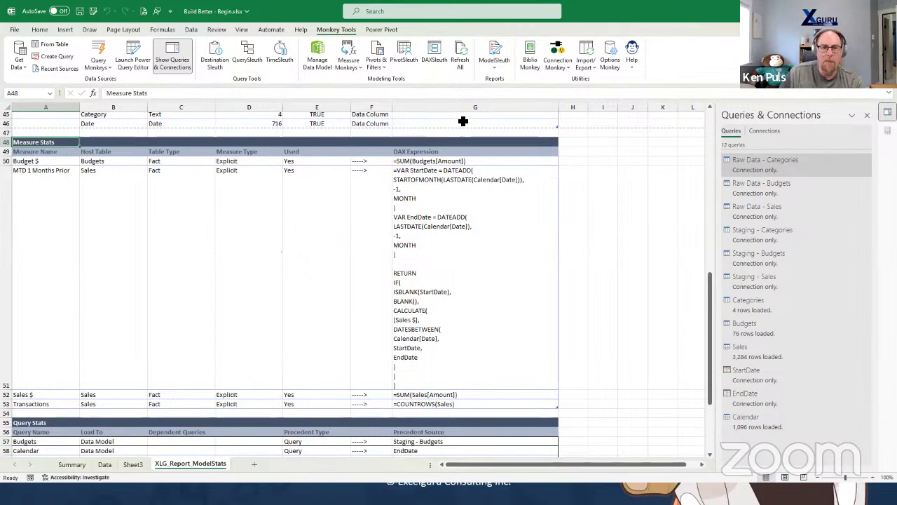
scroll(286, 222, down, 3)
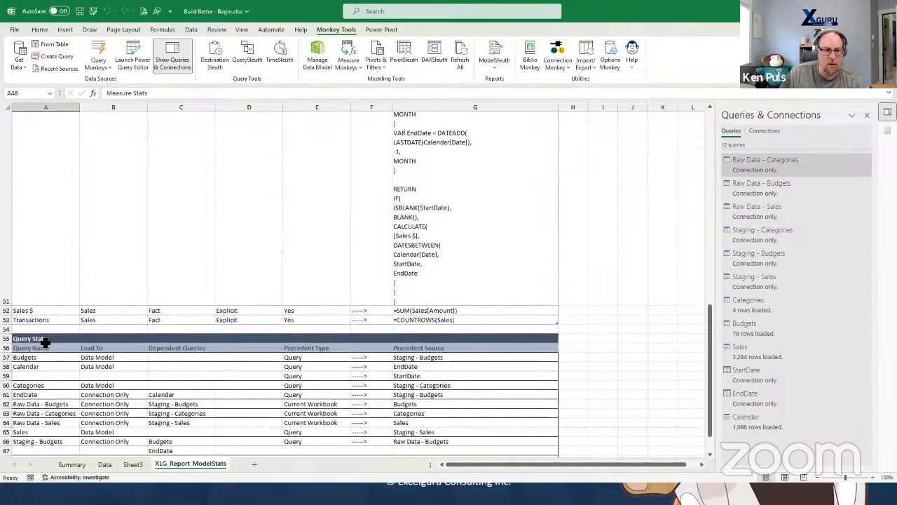
scroll(40, 350, up, 3)
click(35, 179)
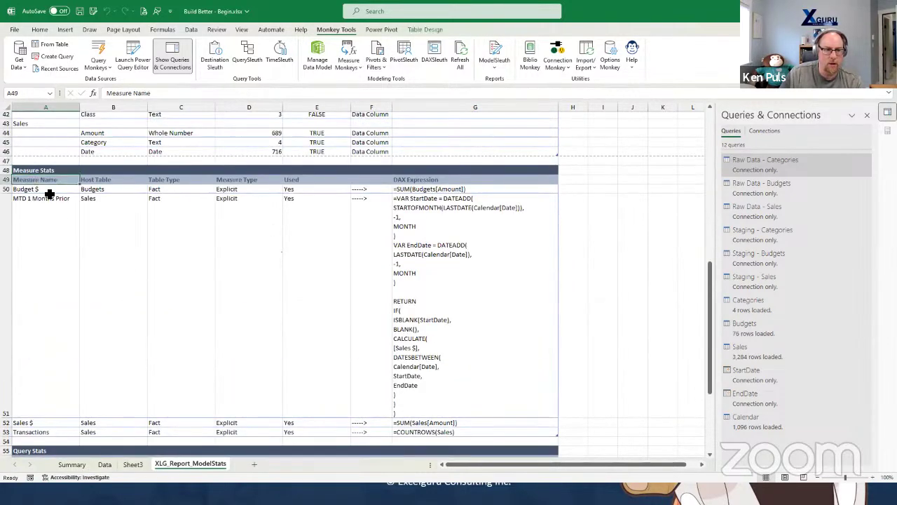
click(426, 29)
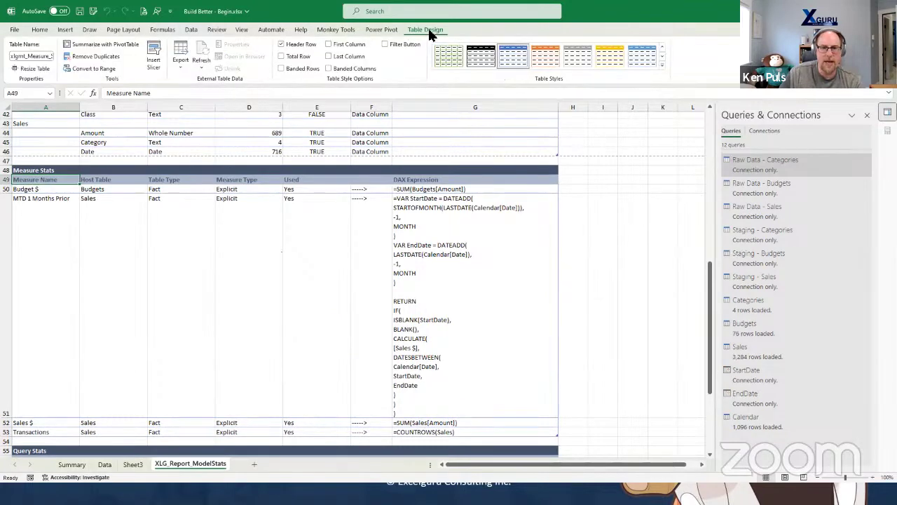
click(545, 60)
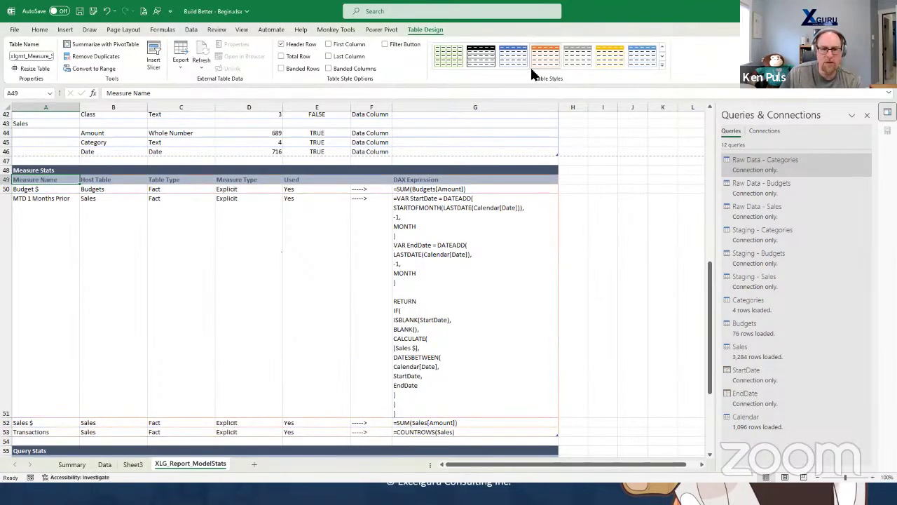
click(387, 44)
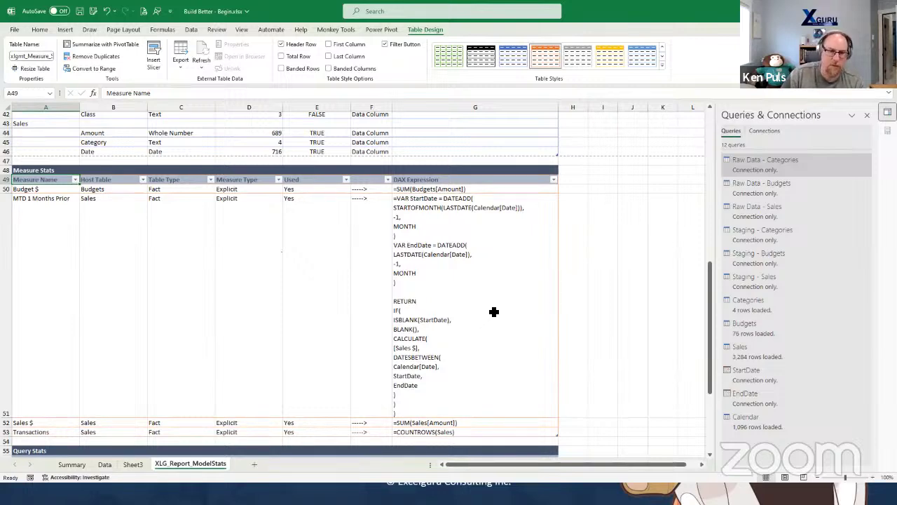
Review the Query Stats section and generate the ModelSleuth Memory Usage report
scroll(517, 341, down, 3)
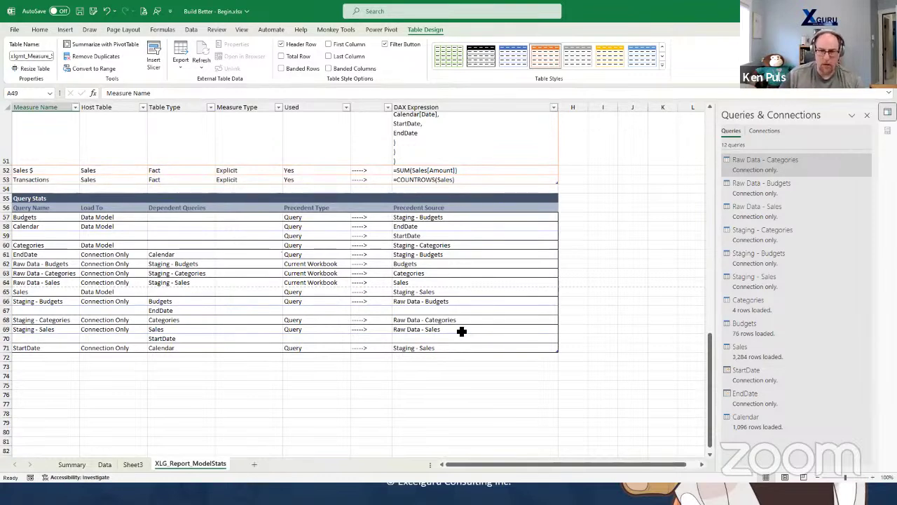
click(338, 28)
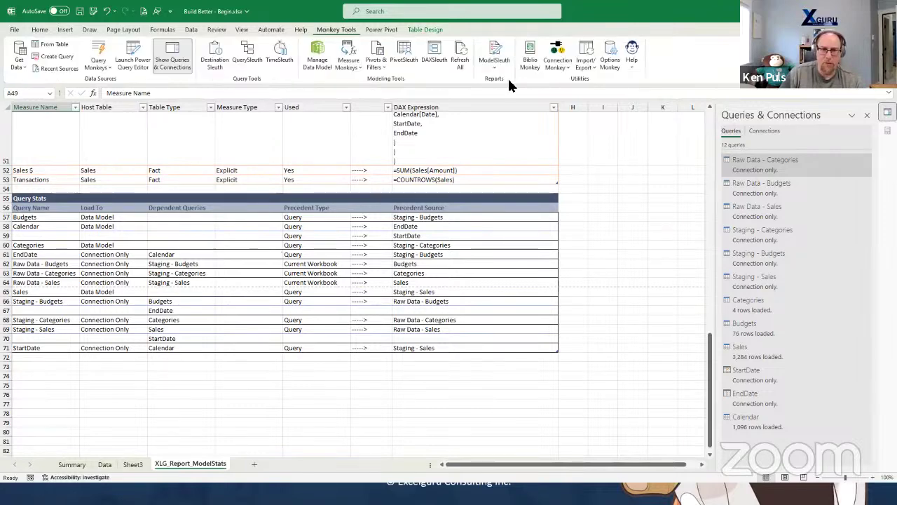
click(553, 65)
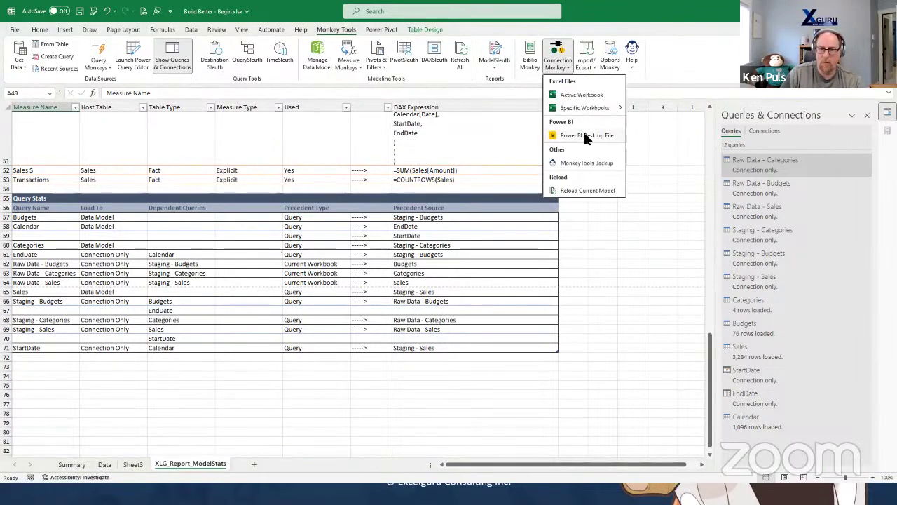
click(495, 65)
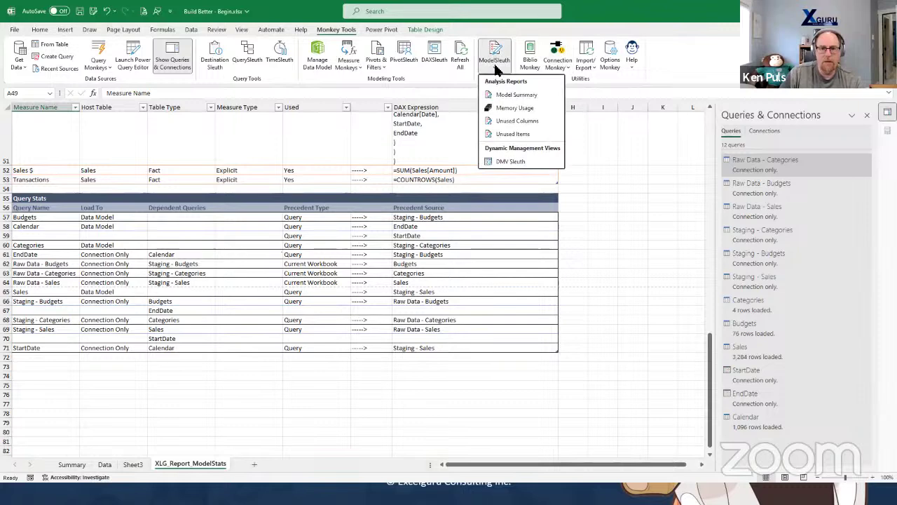
click(504, 109)
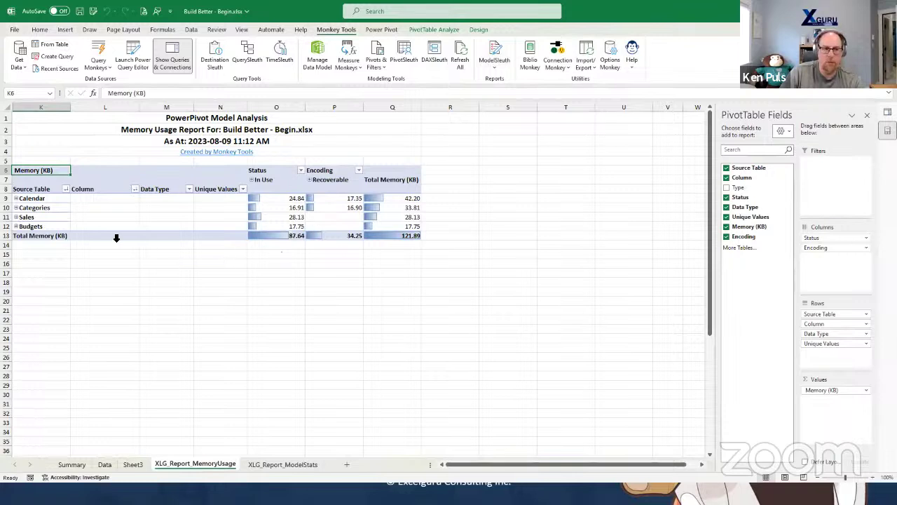
Expand the Calendar and Categories tables in the Memory Usage report and examine the recoverable memory of the Day Short column
click(15, 199)
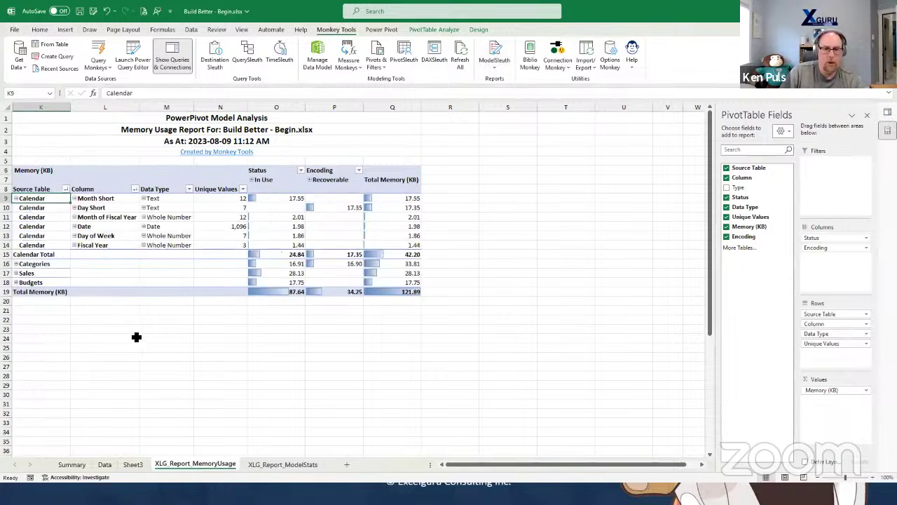
click(6, 208)
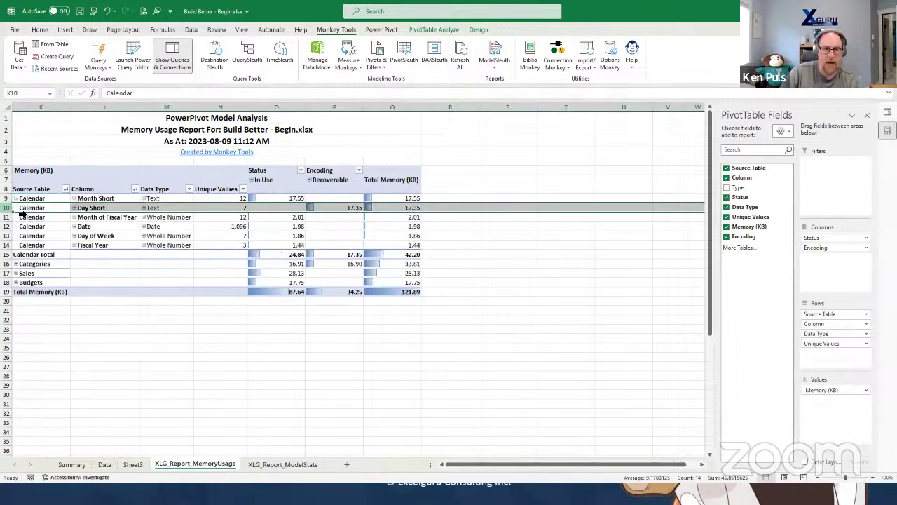
click(324, 208)
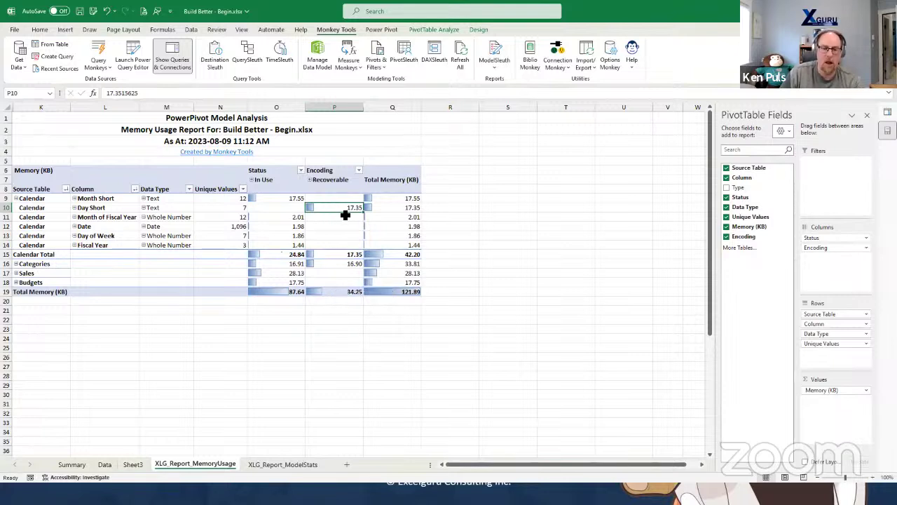
click(15, 263)
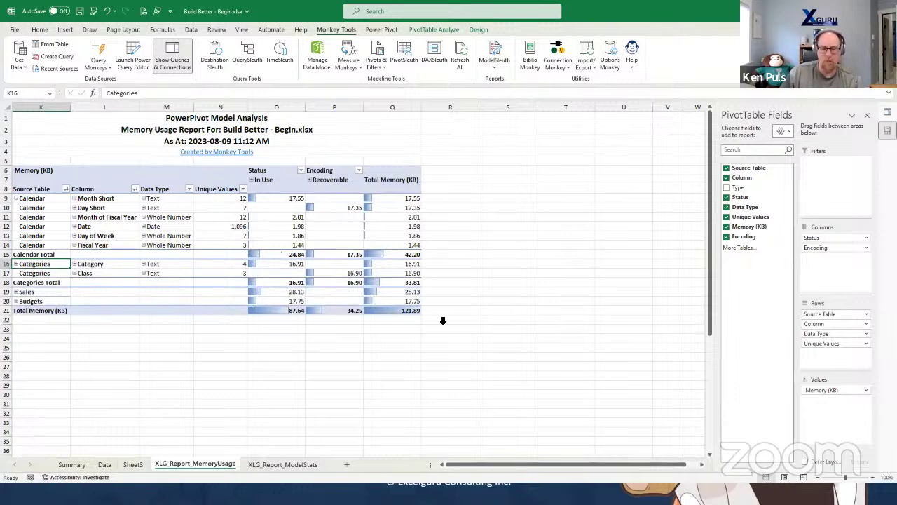
Generate the ModelSleuth Unused Items report and check its Calendar[Day Short] and Categories[Class] entries
click(9, 272)
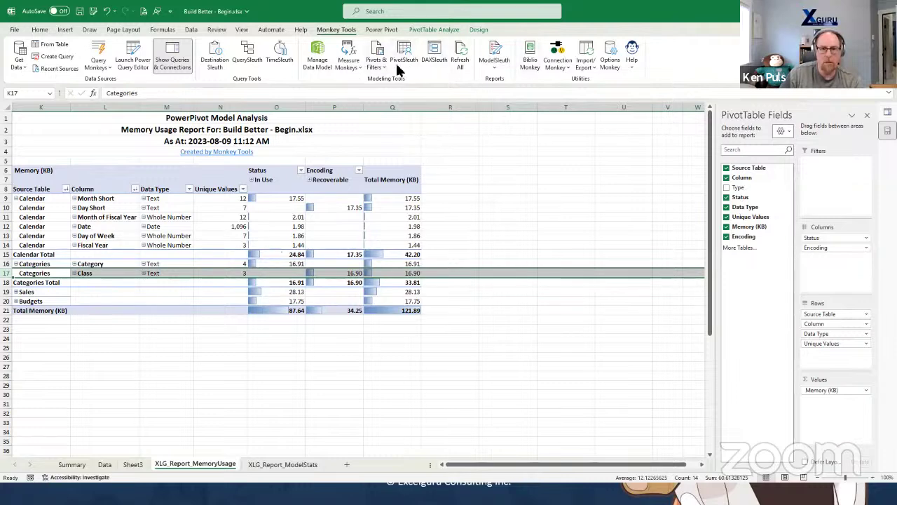
click(491, 62)
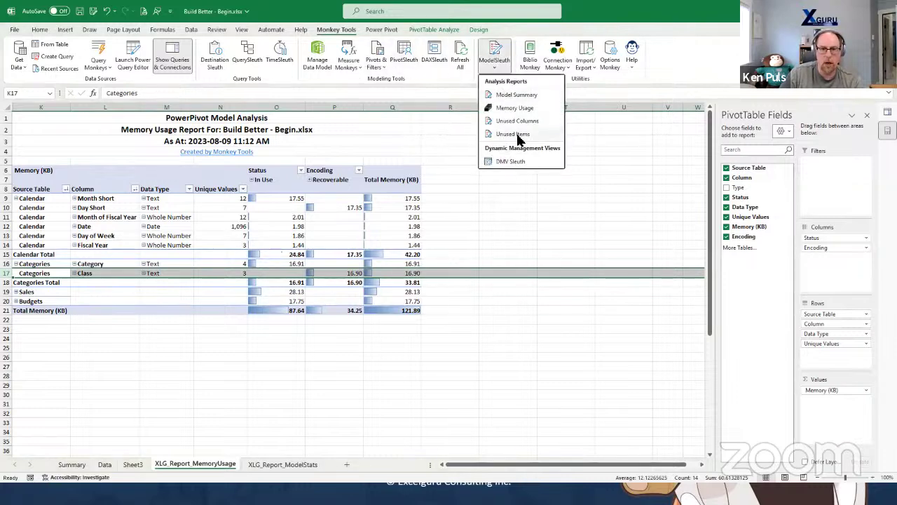
click(516, 134)
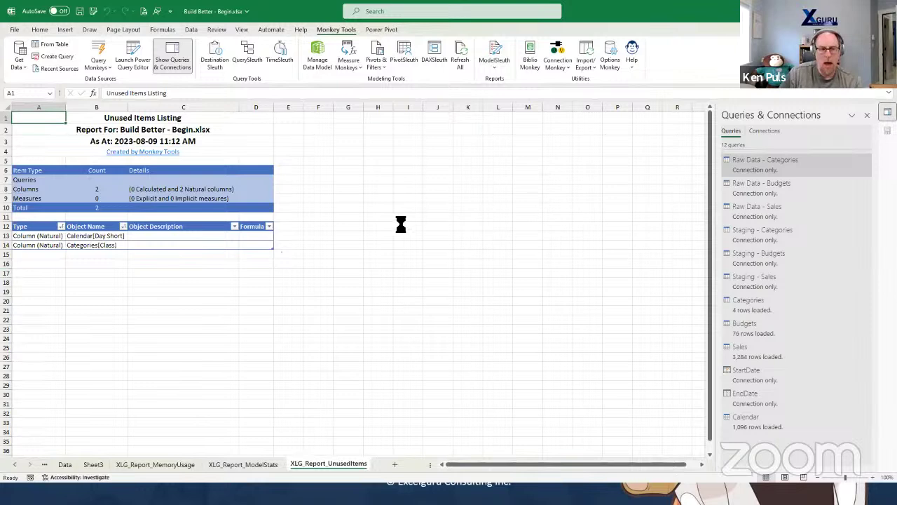
click(106, 236)
click(106, 245)
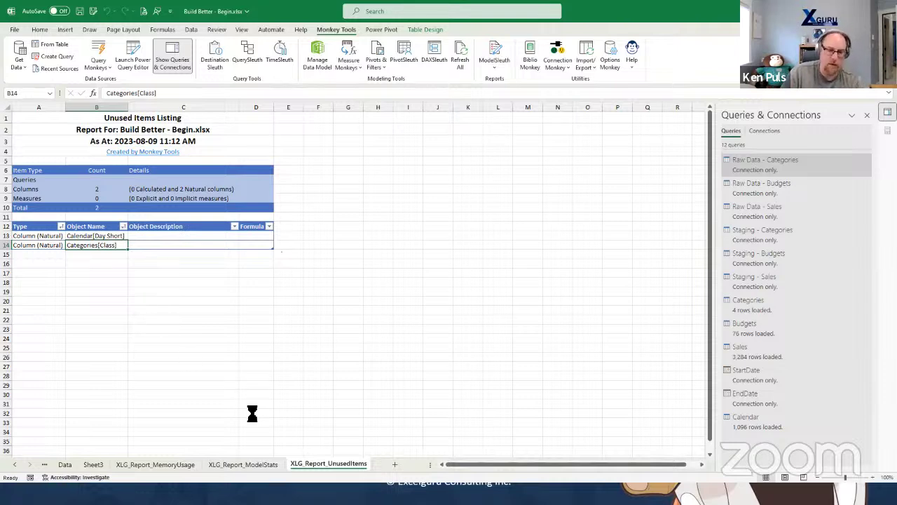
Review the Memory Usage, Model Stats and Unused Items report sheets, including the Measure Stats and Query Stats sections
click(238, 465)
click(168, 463)
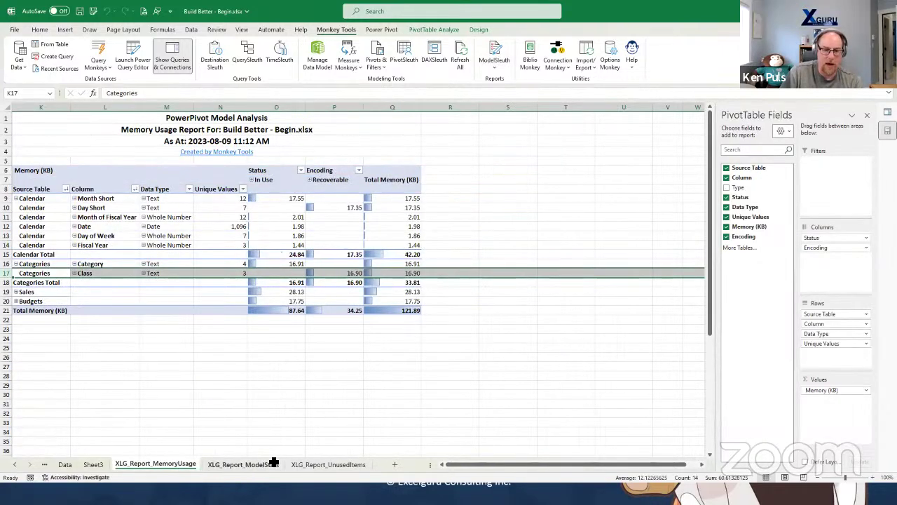
click(242, 463)
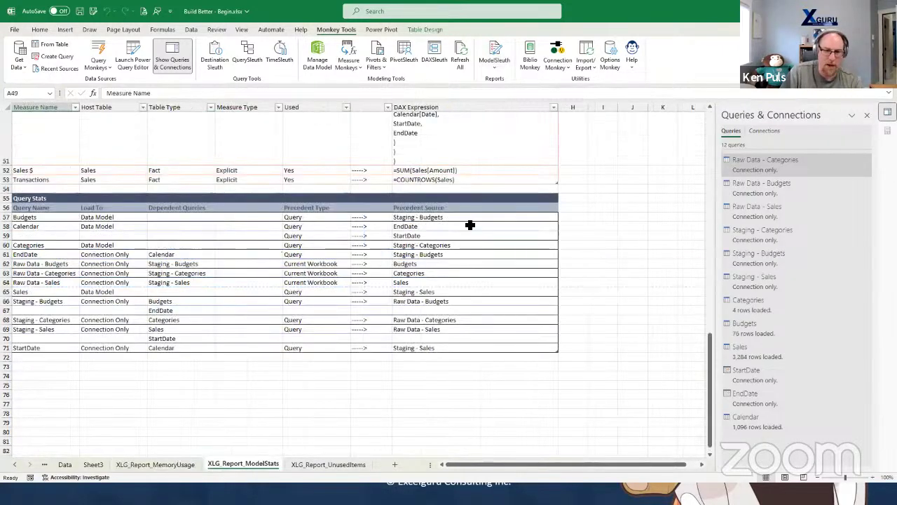
scroll(469, 225, up, 3)
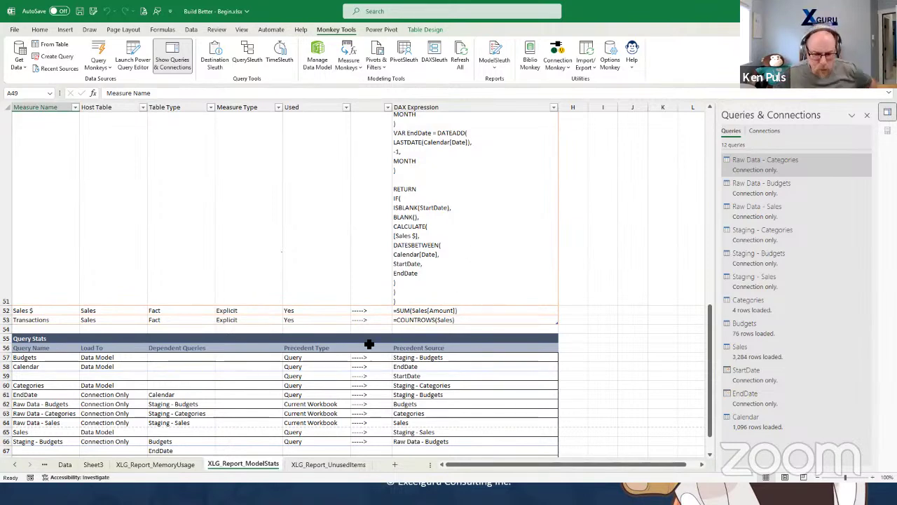
click(338, 464)
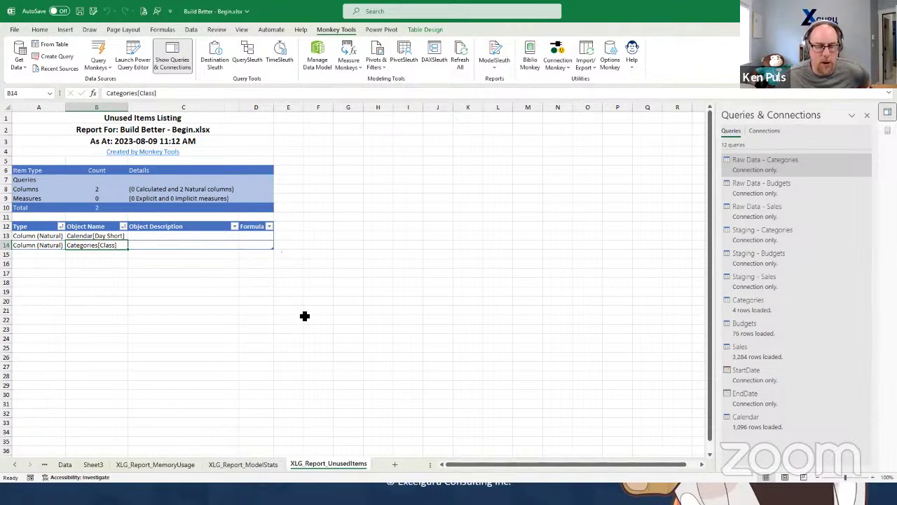
click(247, 459)
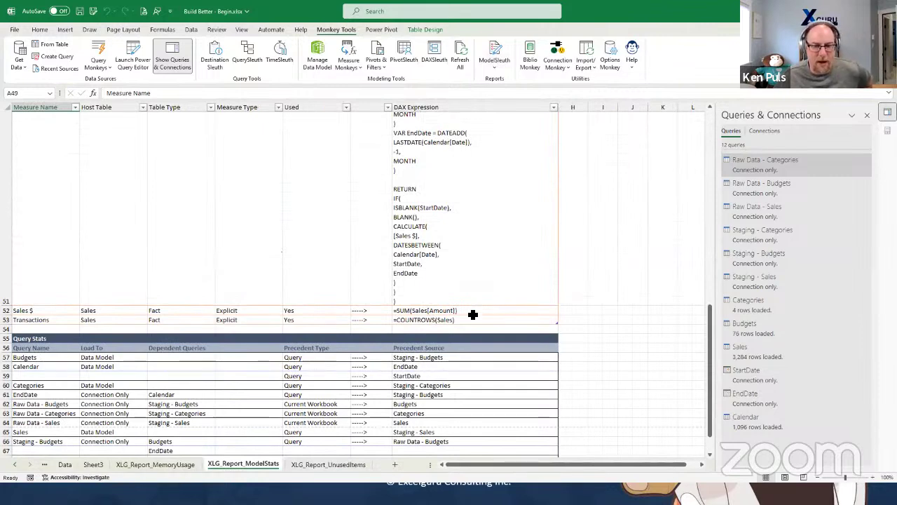
scroll(462, 211, up, 3)
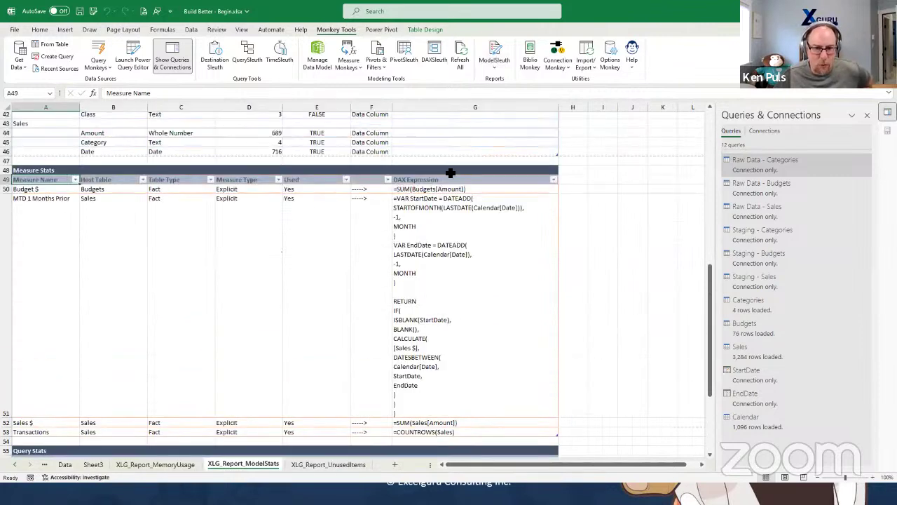
click(160, 463)
click(328, 120)
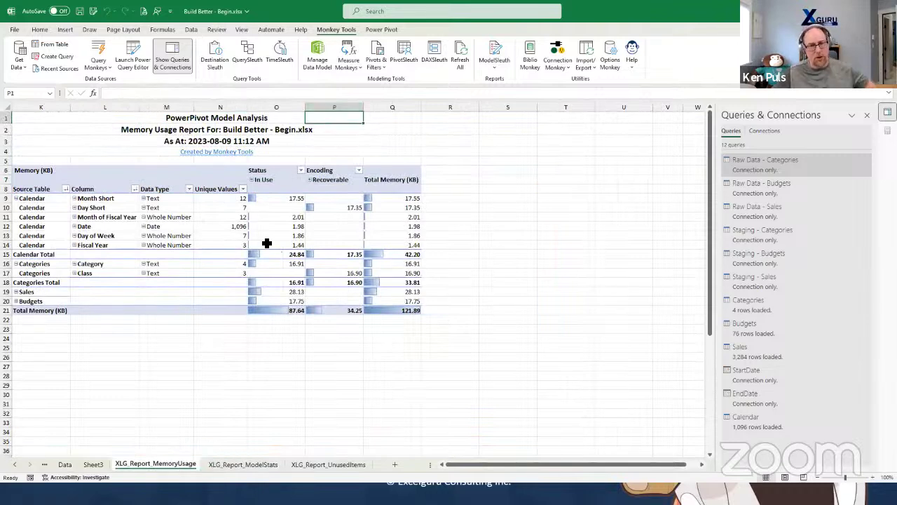
mouse_move(266, 244)
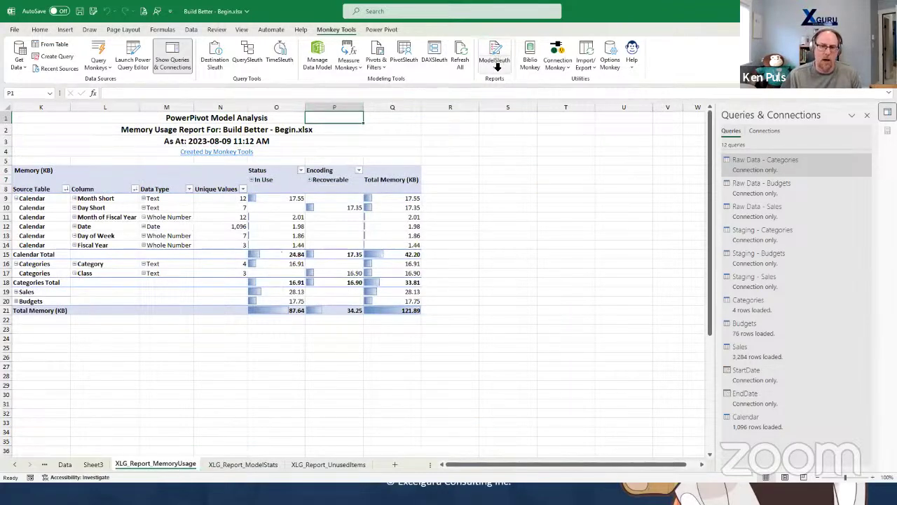
Look over the ModelSleuth, Connection Monkey and Import/Export commands and switch to the Data Modeling Demo slide
click(496, 60)
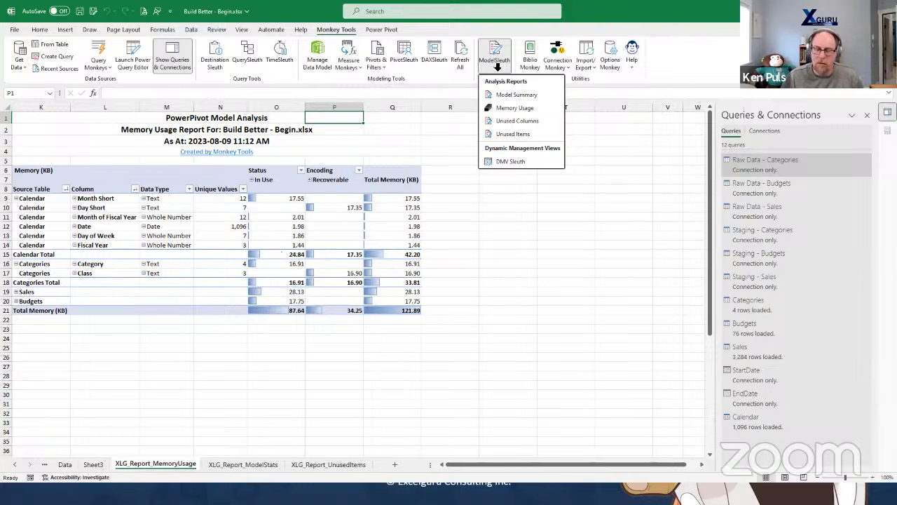
click(666, 60)
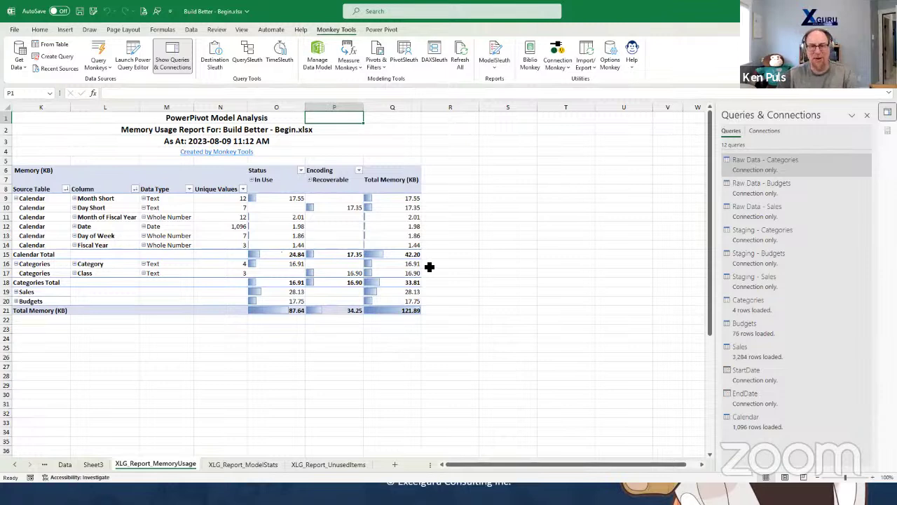
click(446, 228)
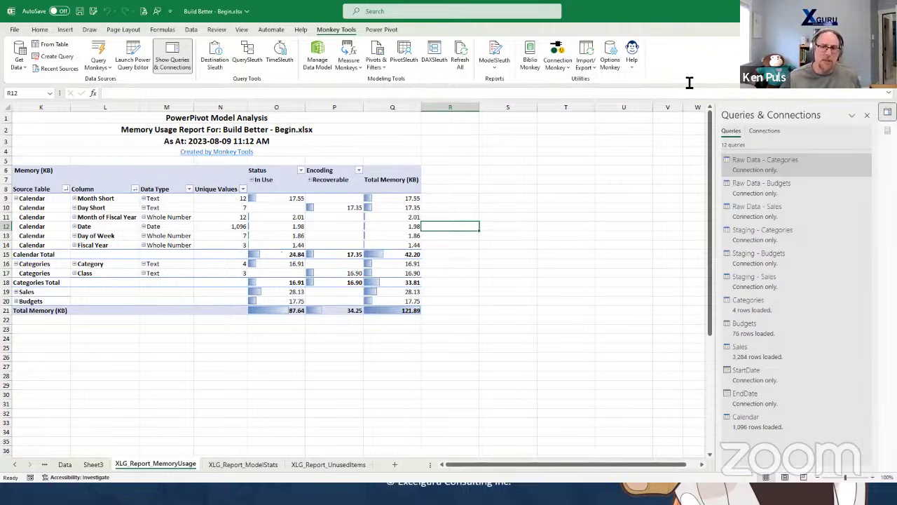
click(557, 63)
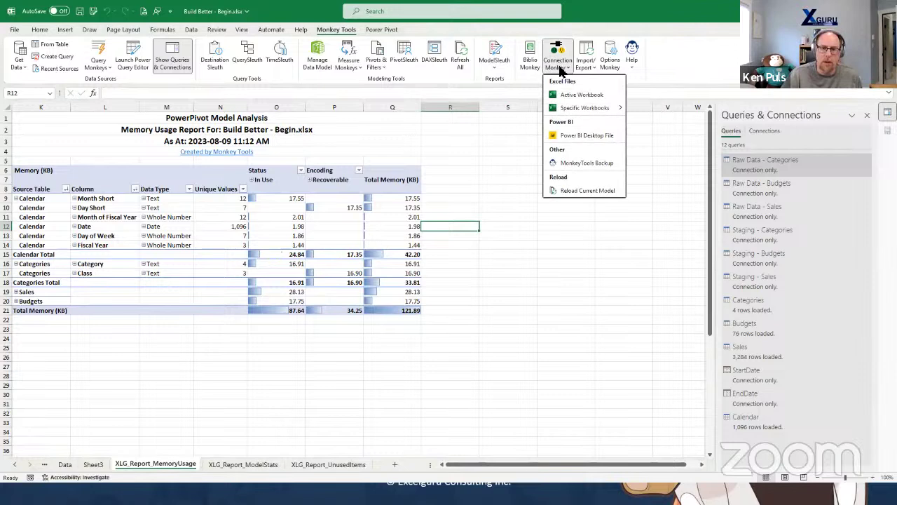
click(495, 63)
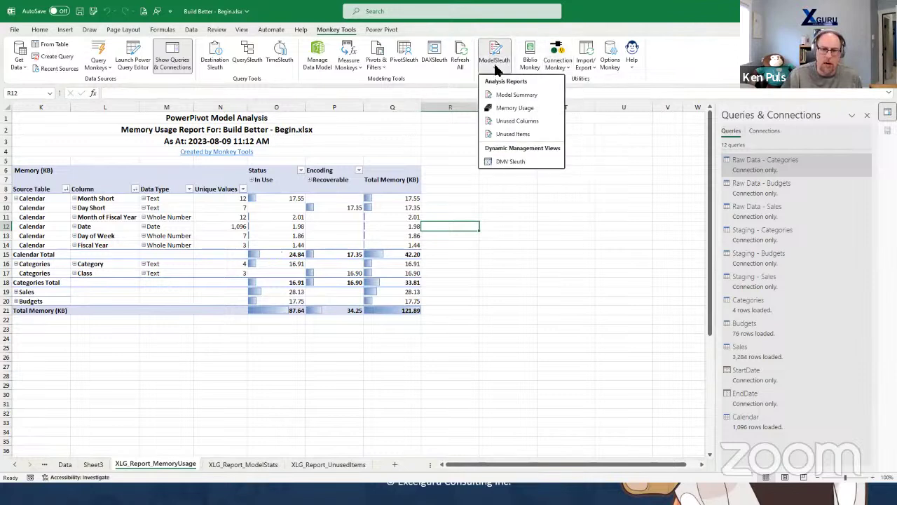
click(584, 63)
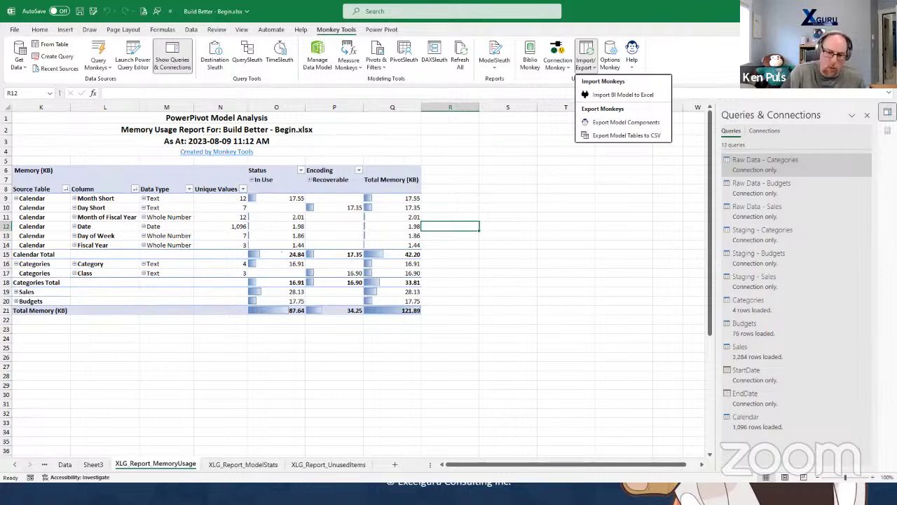
key(alt+Tab)
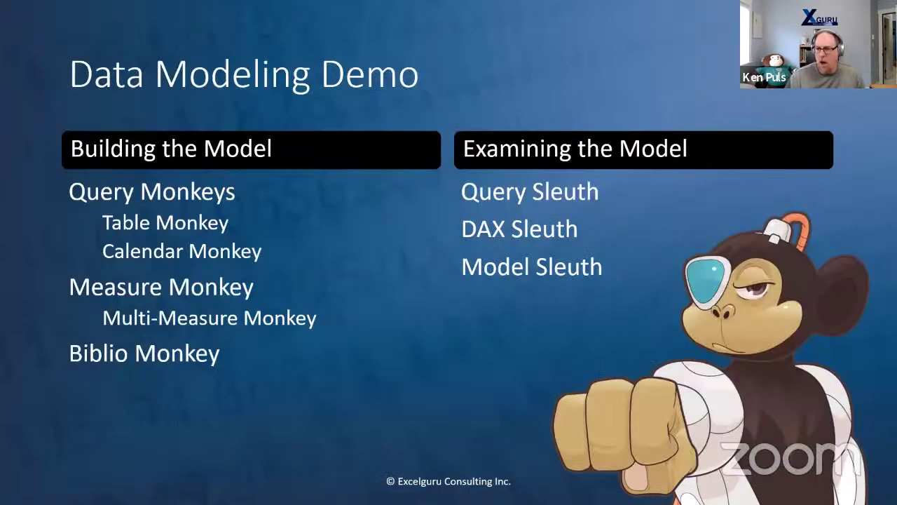